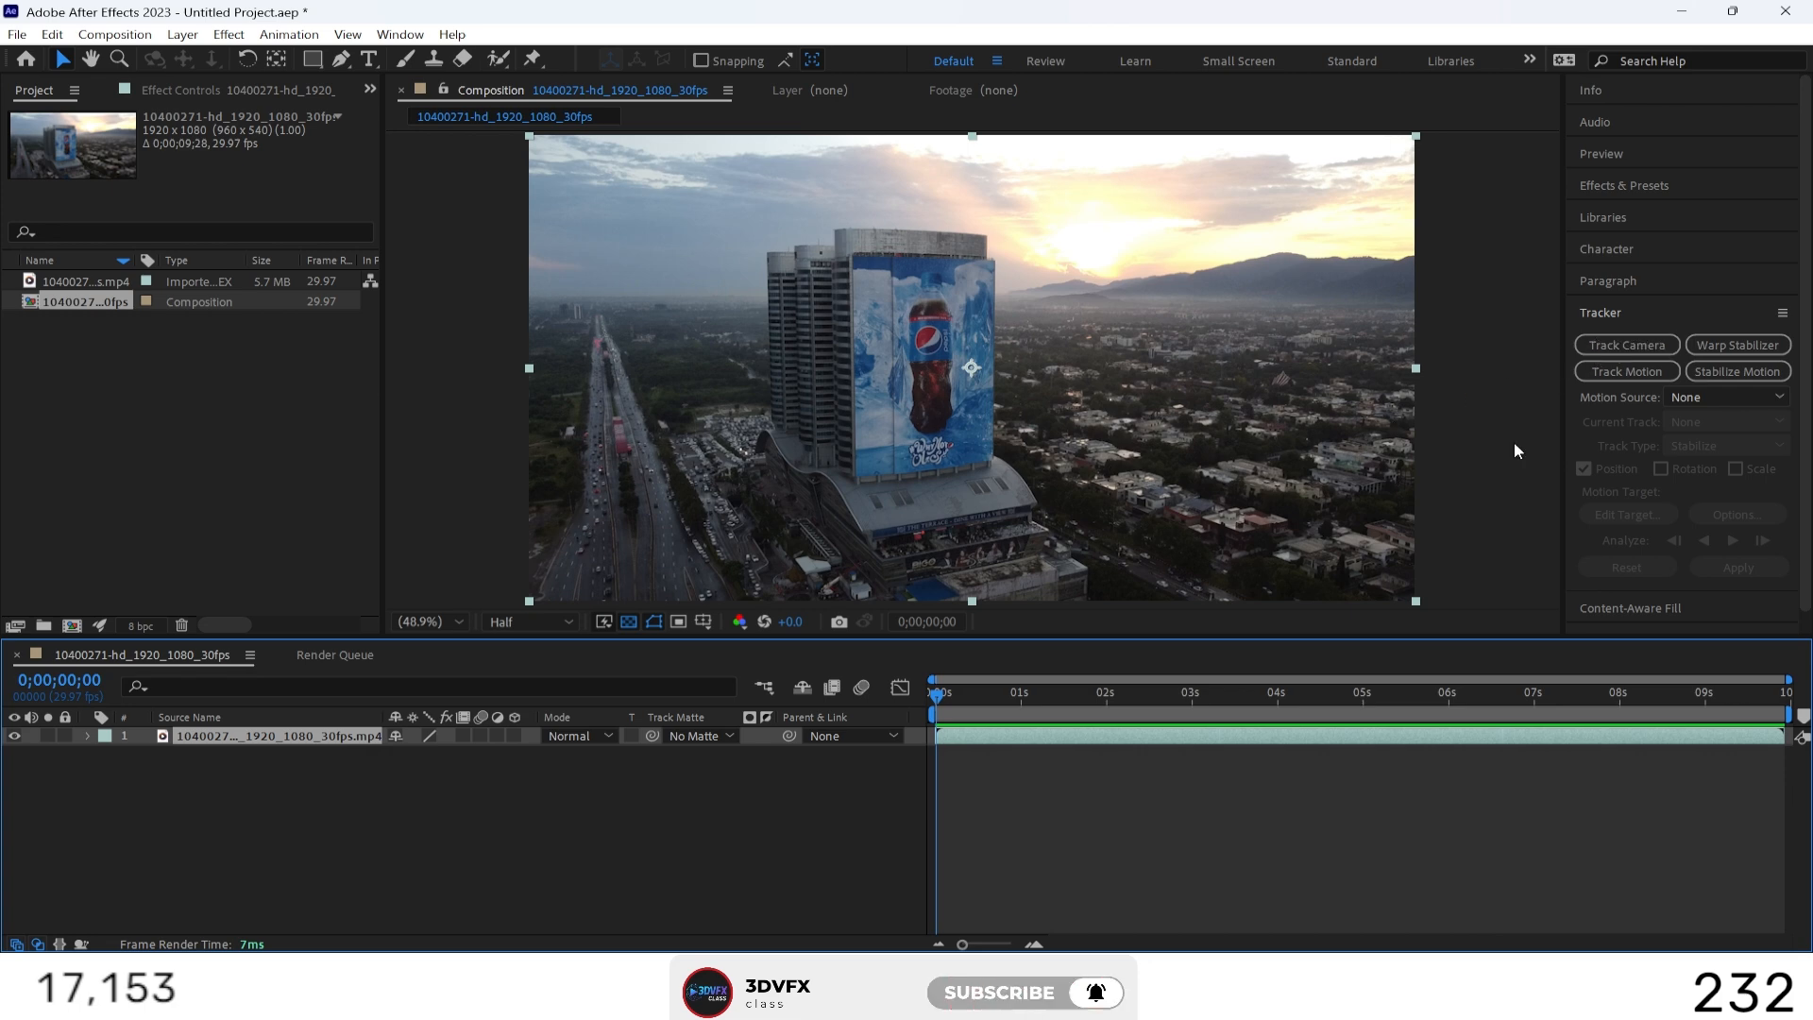
Step: Run the 3D Camera Tracker on the building footage layer with Detailed Analysis enabled in its advanced settings
{"action": "left_click_drag", "start_coordinate": [932, 694], "coordinate": [915, 651]}
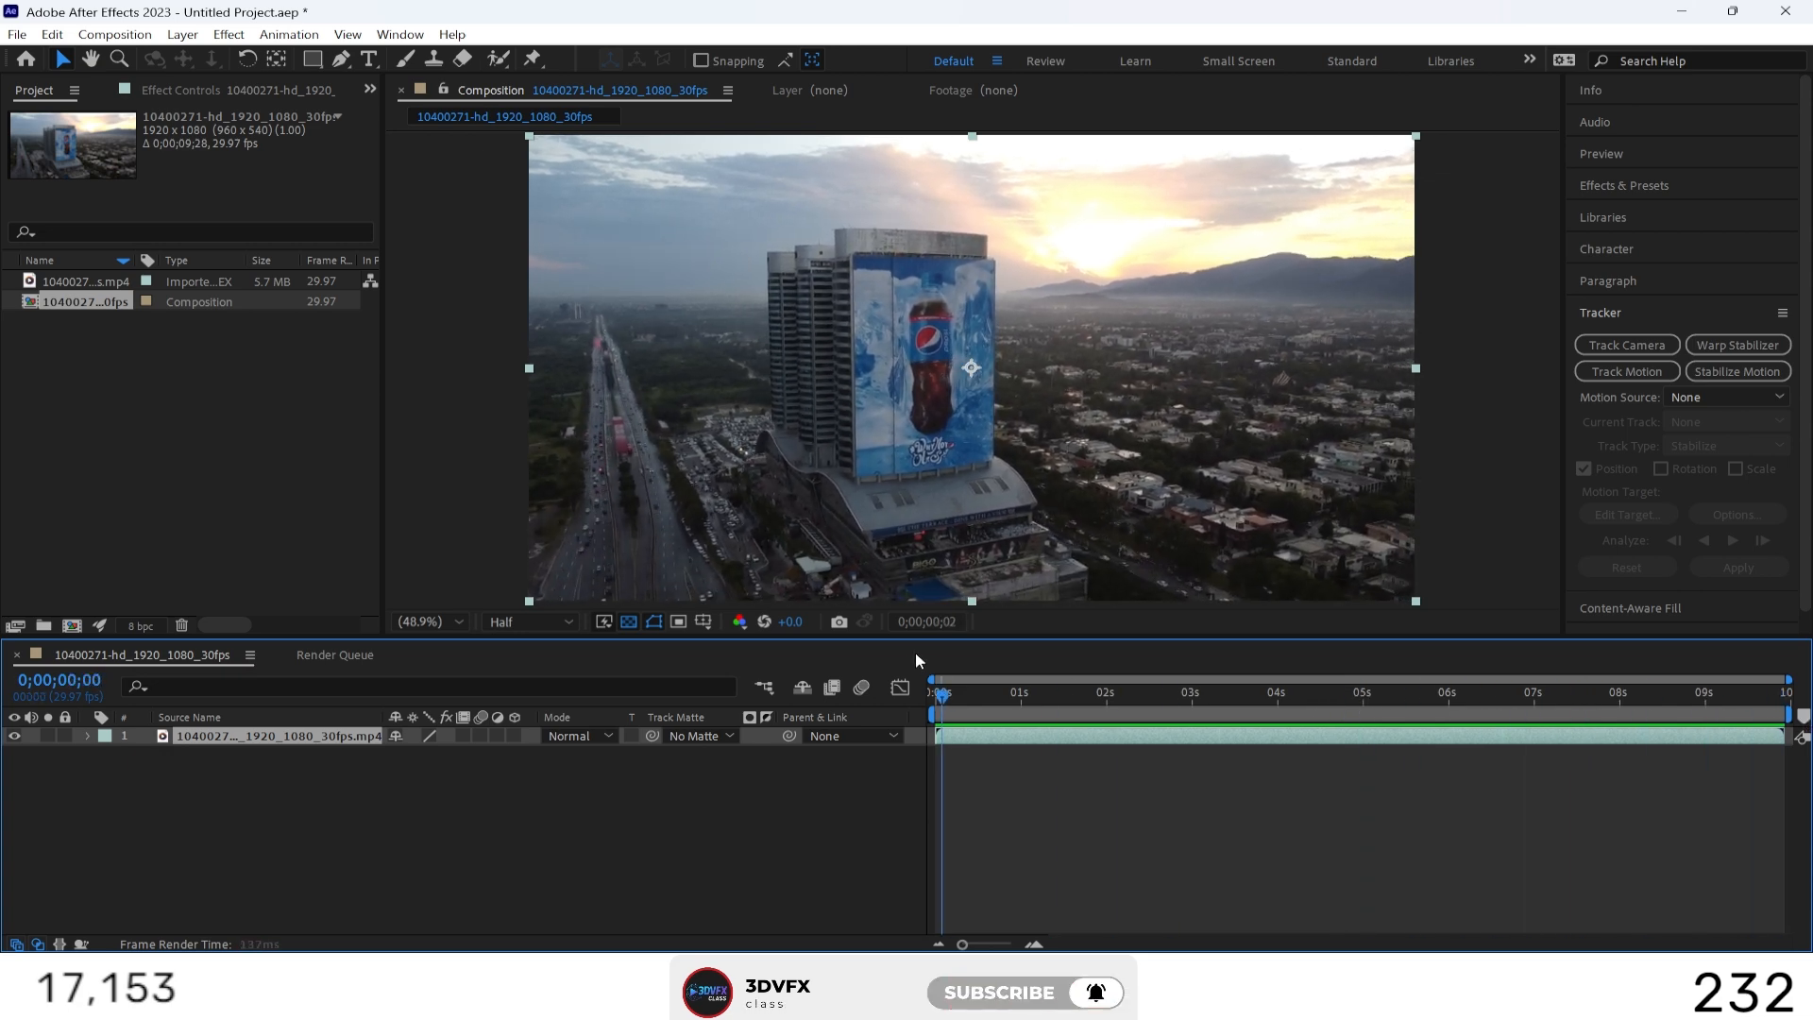
{"action": "left_click", "coordinate": [1611, 342]}
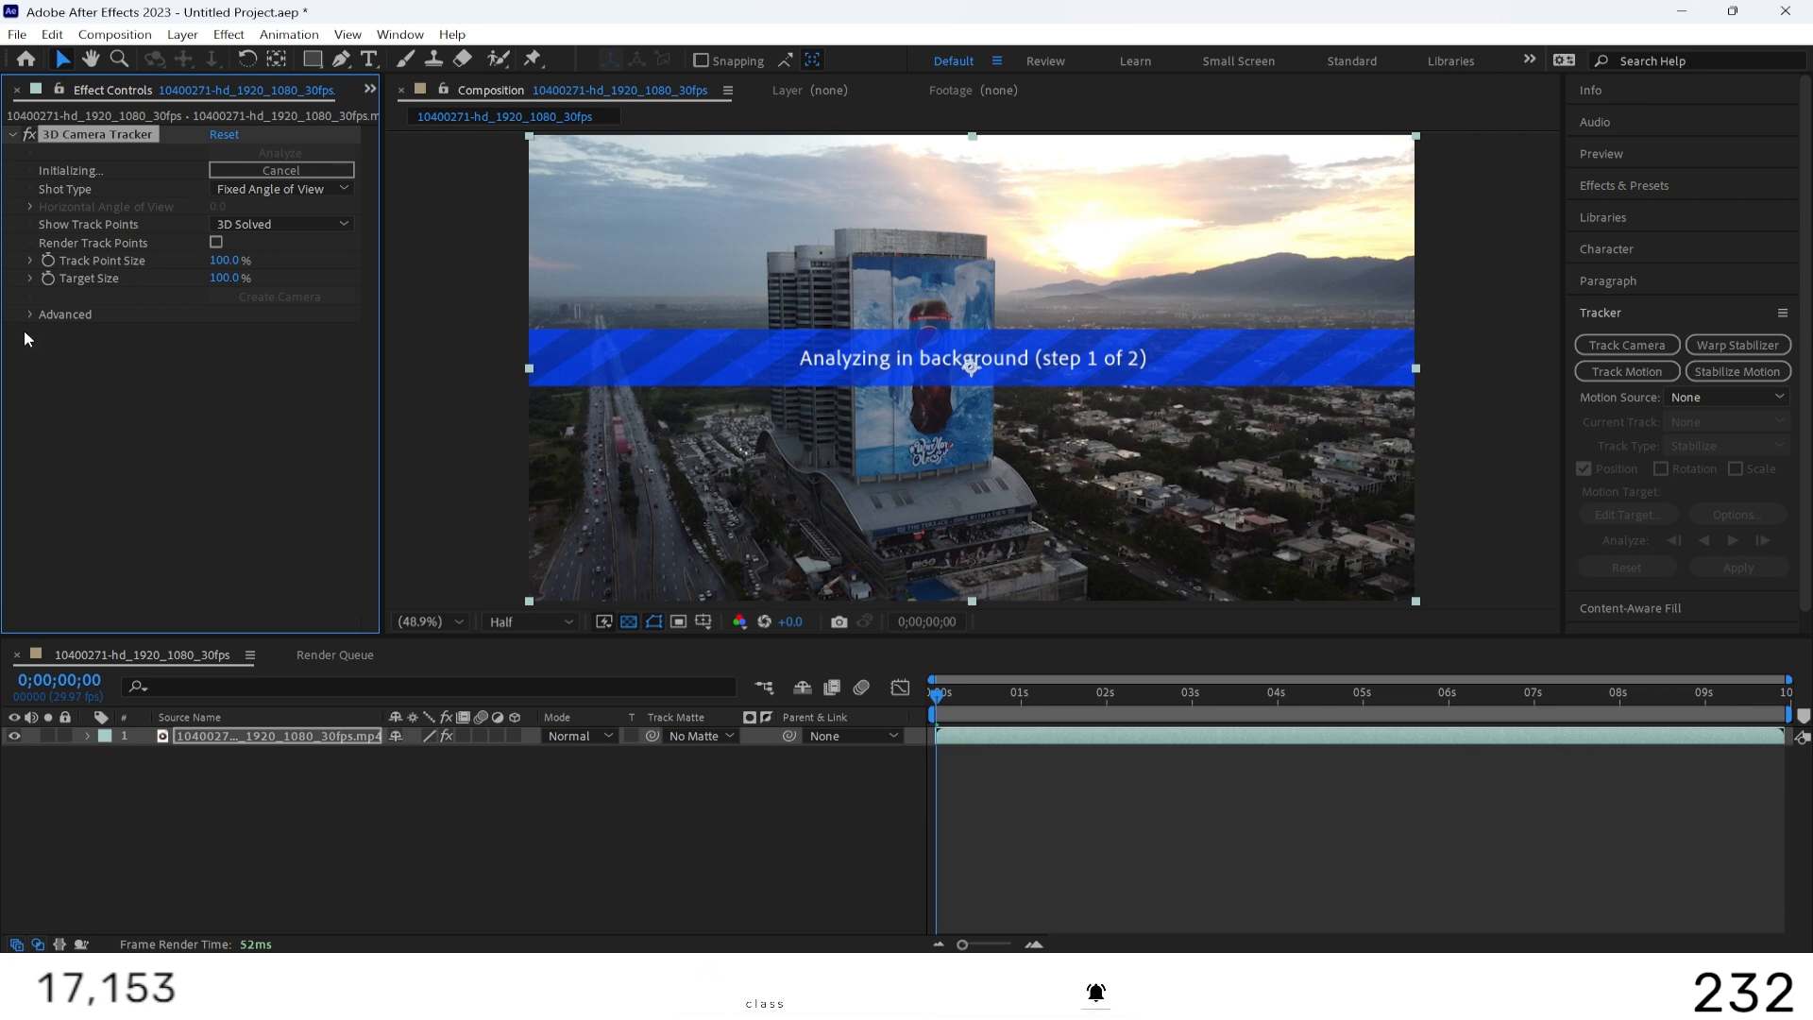
{"action": "left_click", "coordinate": [44, 315]}
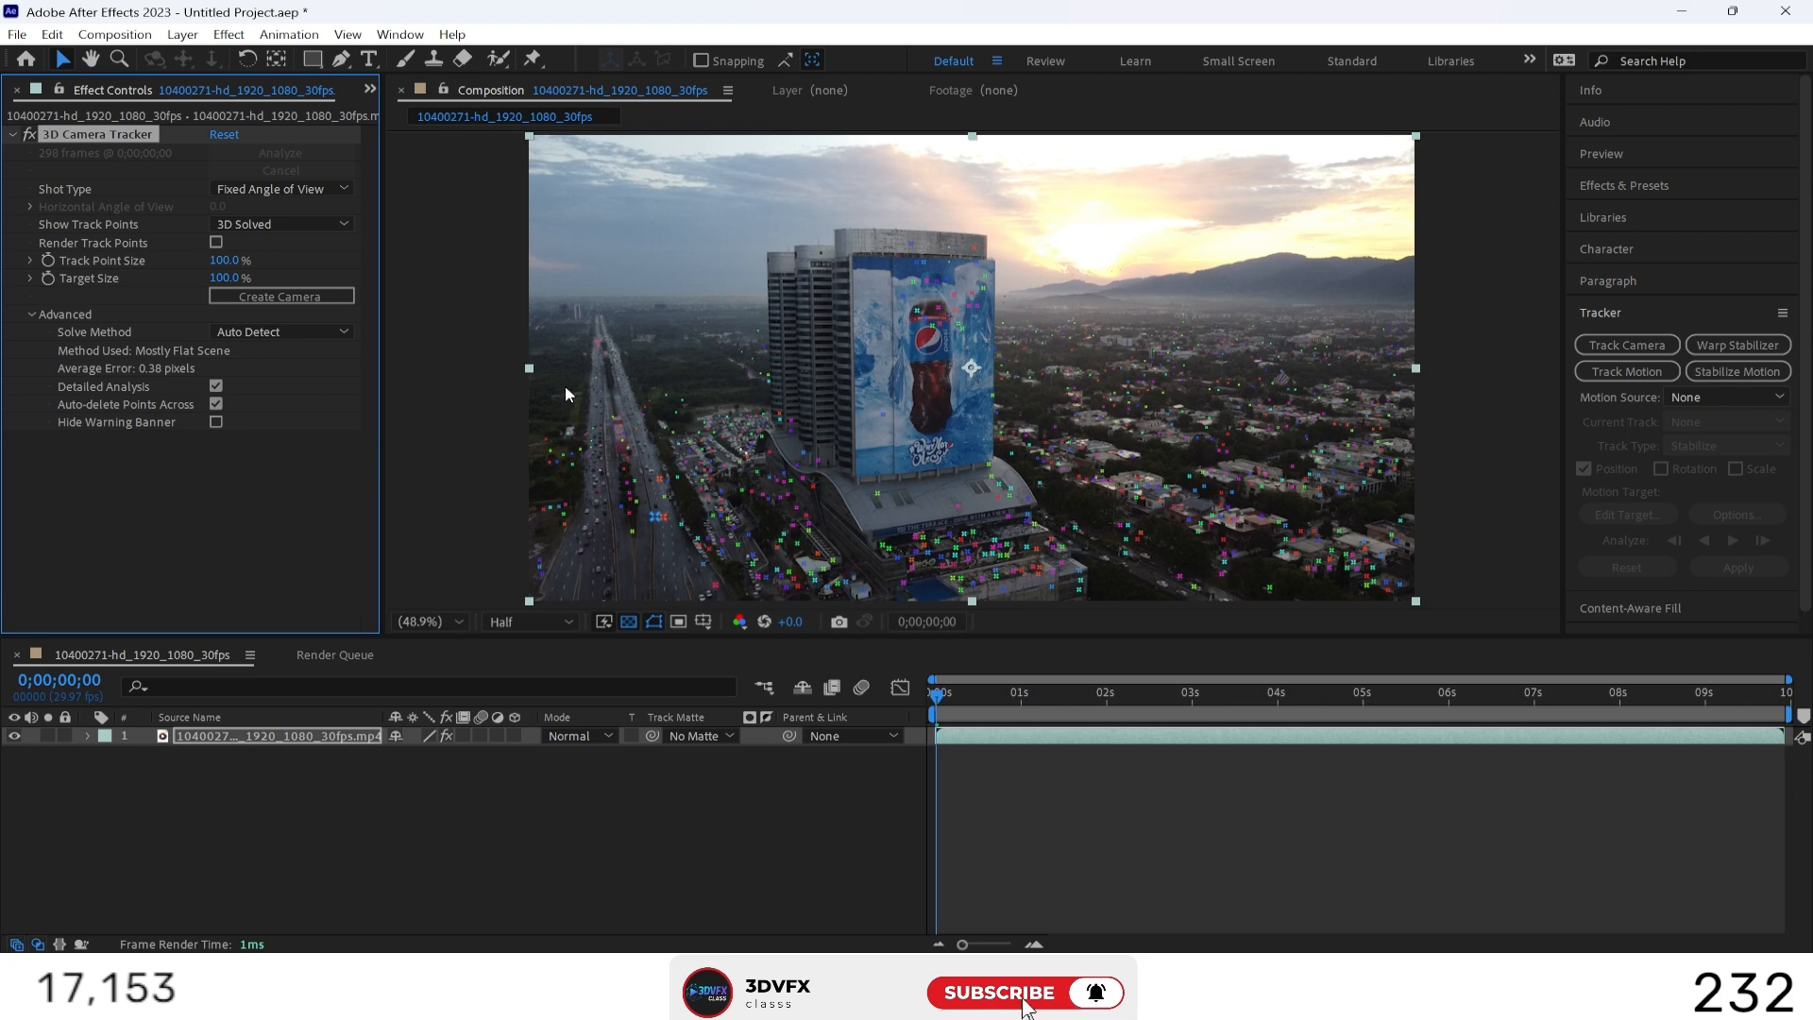
Step: Select track points on the billboard at about 7:11, set the ground plane and origin there, and create a solid and camera
{"action": "left_click_drag", "start_coordinate": [944, 697], "coordinate": [1572, 666]}
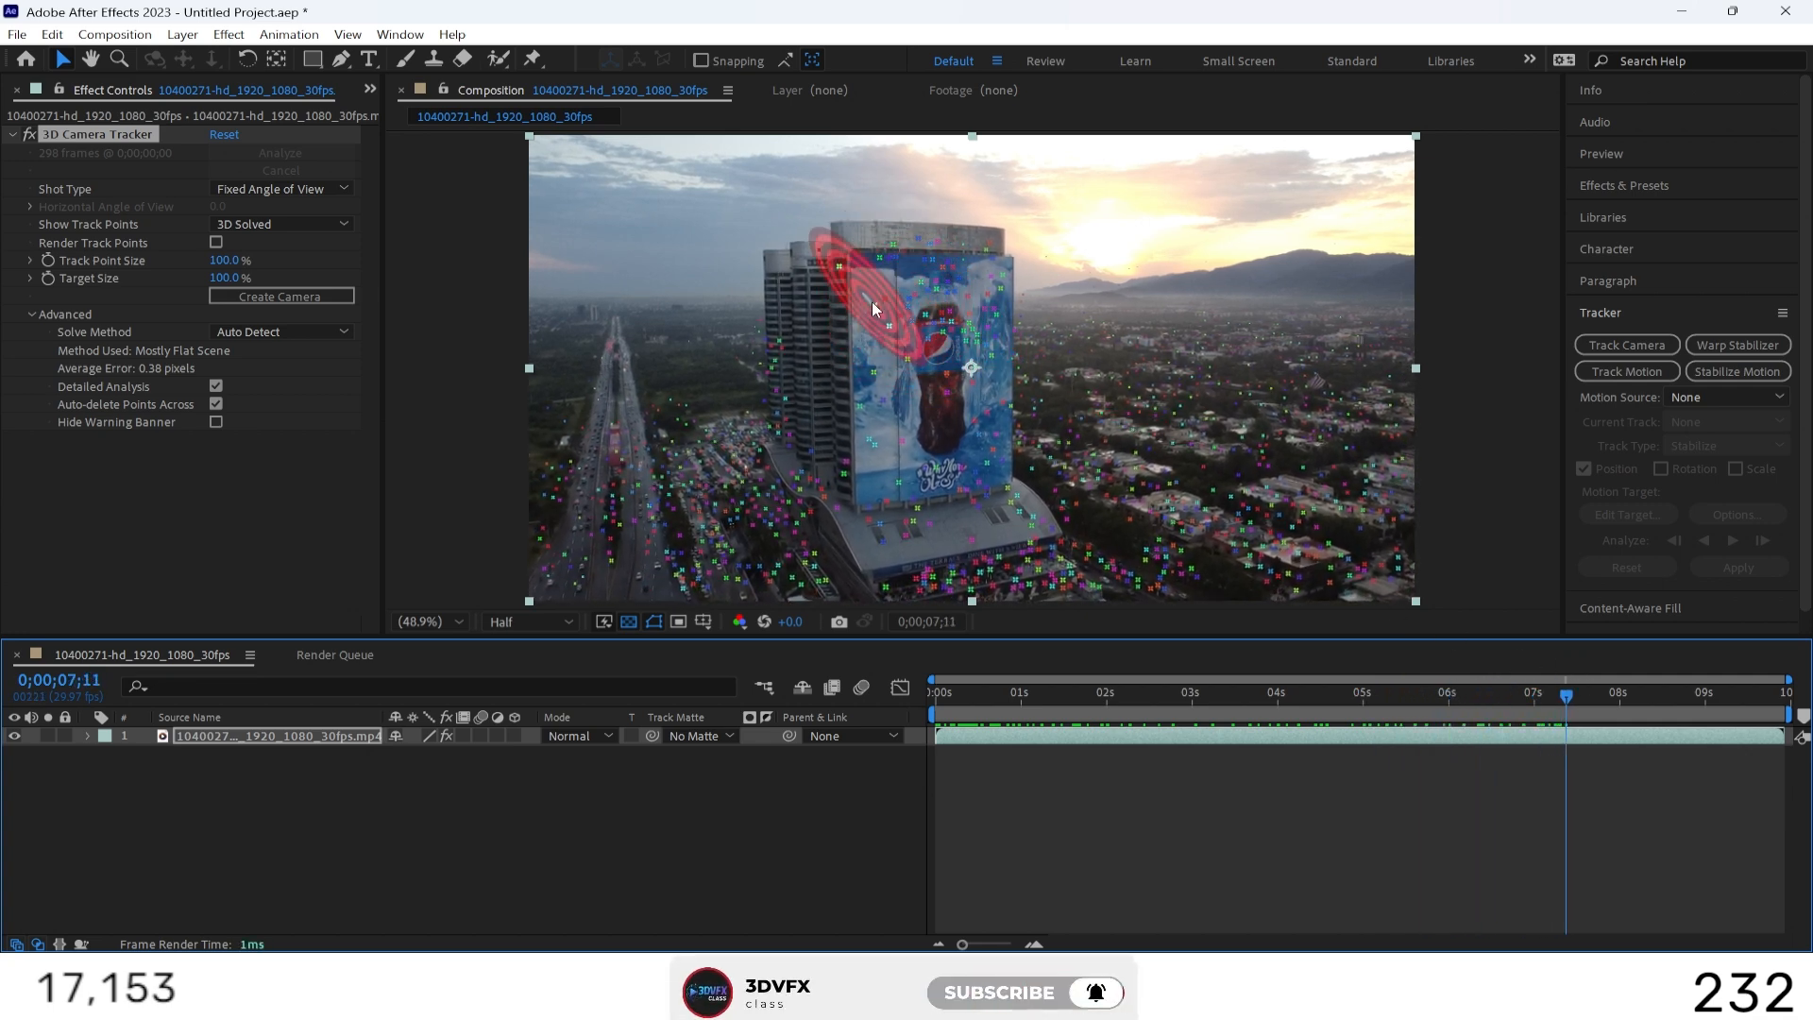
{"action": "left_click", "coordinate": [870, 296]}
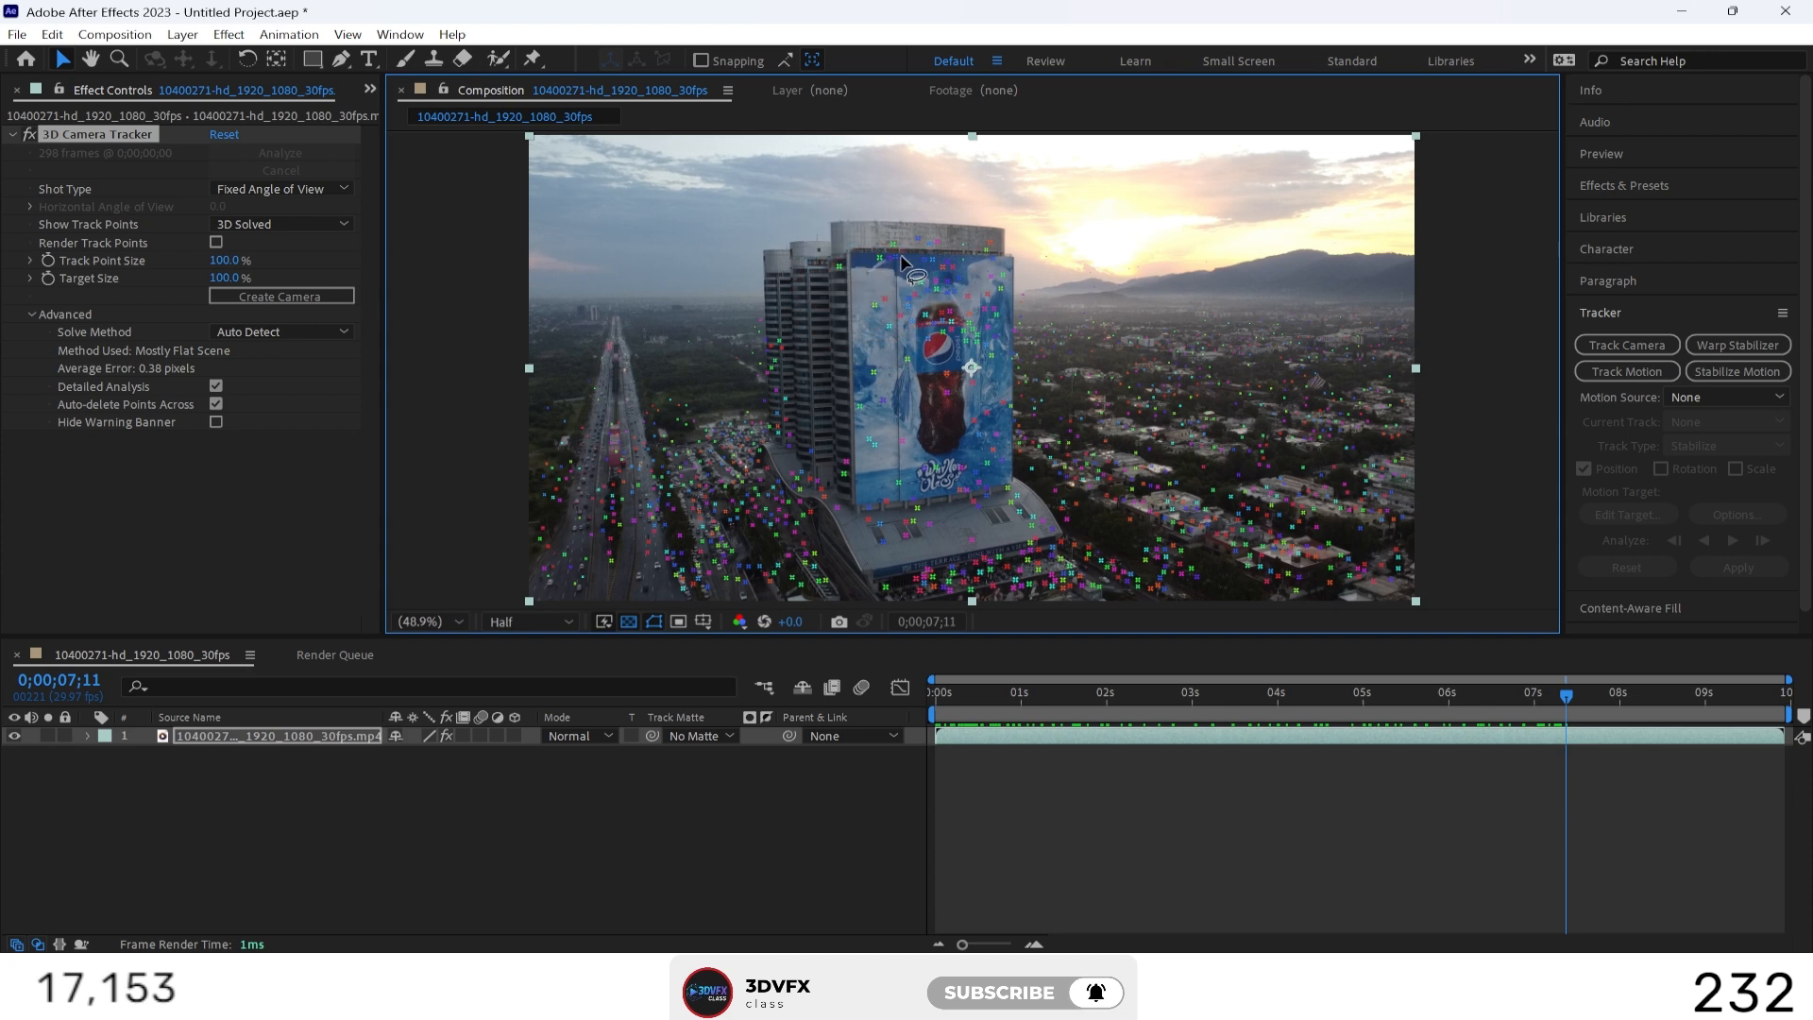
{"action": "mouse_move", "coordinate": [971, 269]}
{"action": "left_mouse_down"}
{"action": "mouse_move", "coordinate": [1007, 293]}
{"action": "mouse_move", "coordinate": [996, 389]}
{"action": "left_mouse_up"}
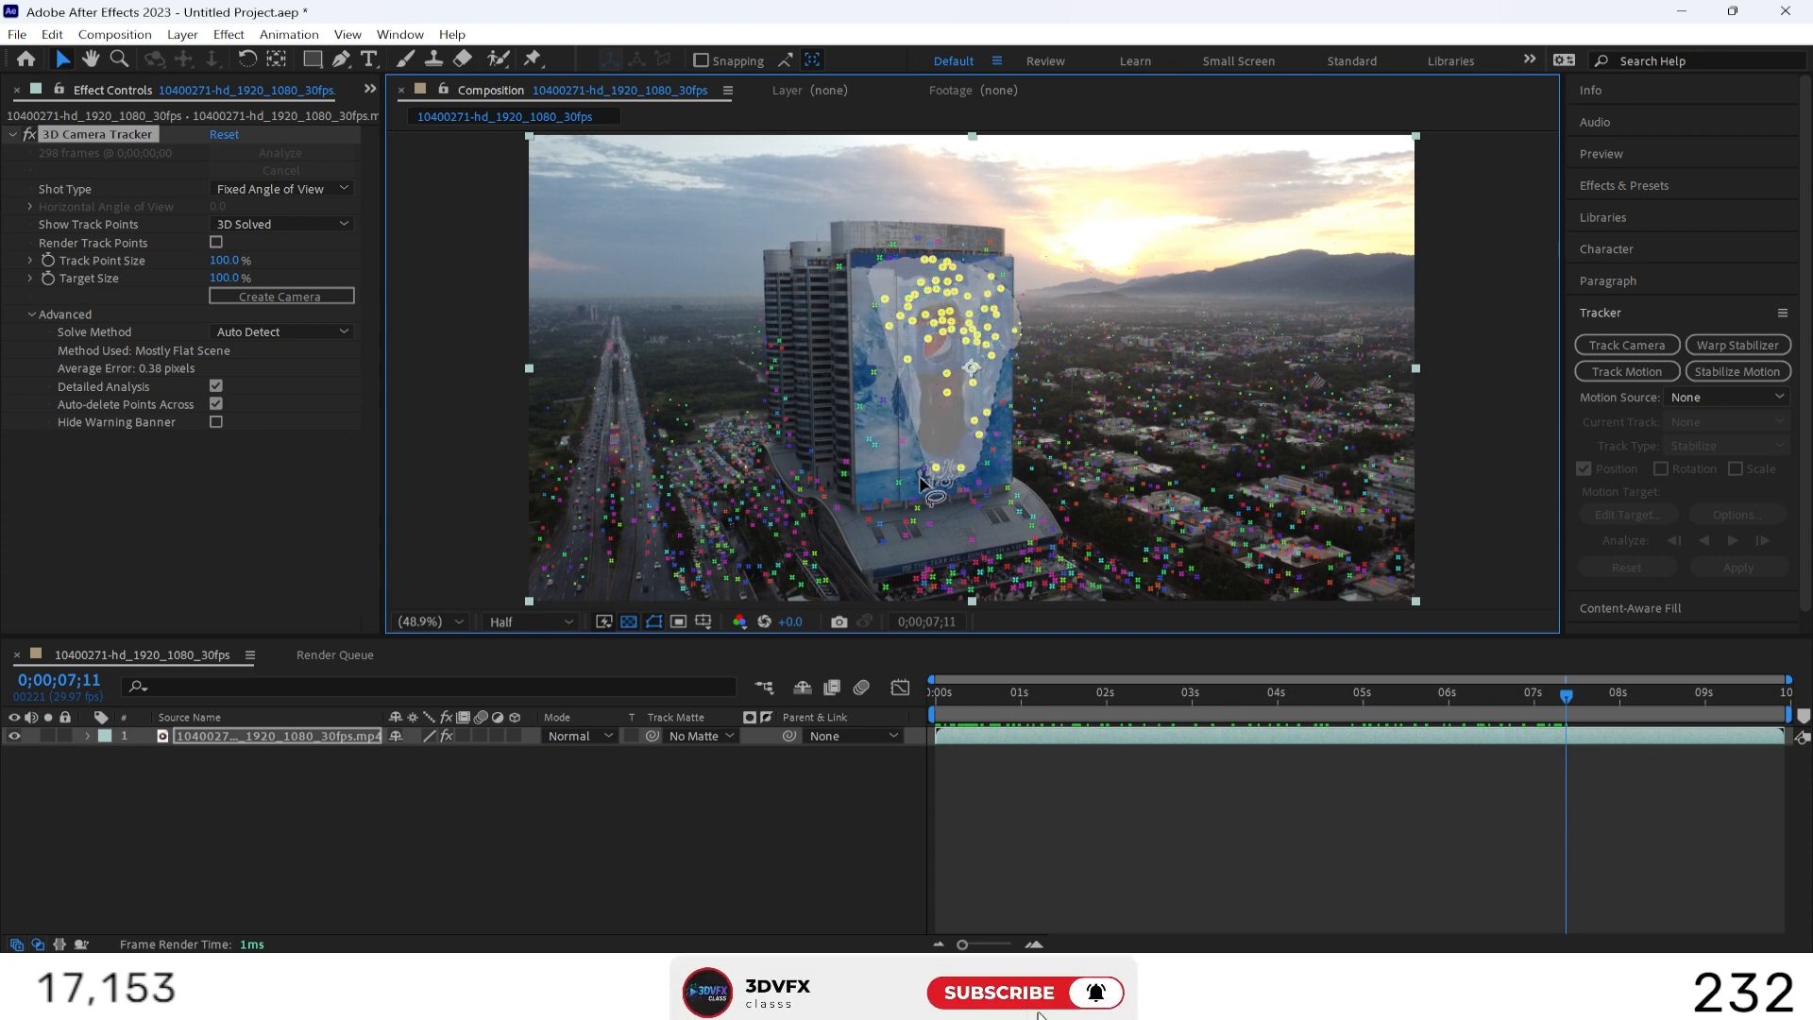
{"action": "left_click_drag", "start_coordinate": [882, 435], "coordinate": [884, 423]}
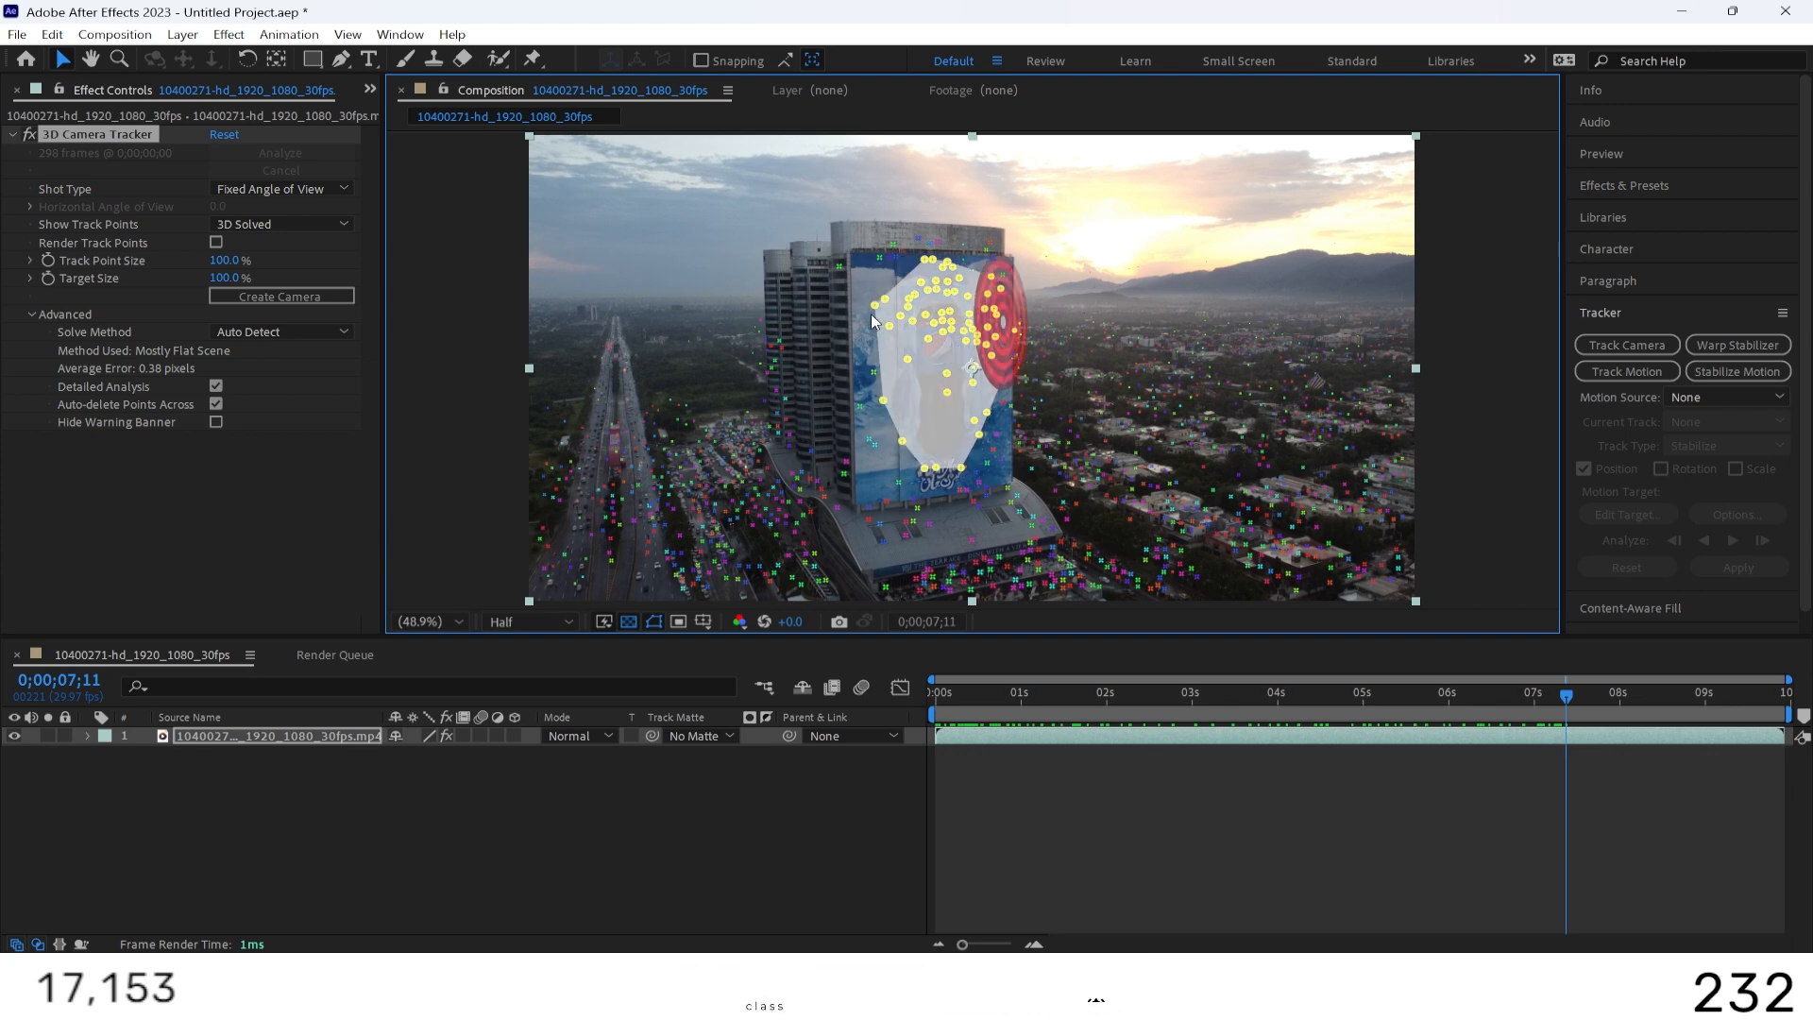
{"action": "left_click", "coordinate": [868, 361]}
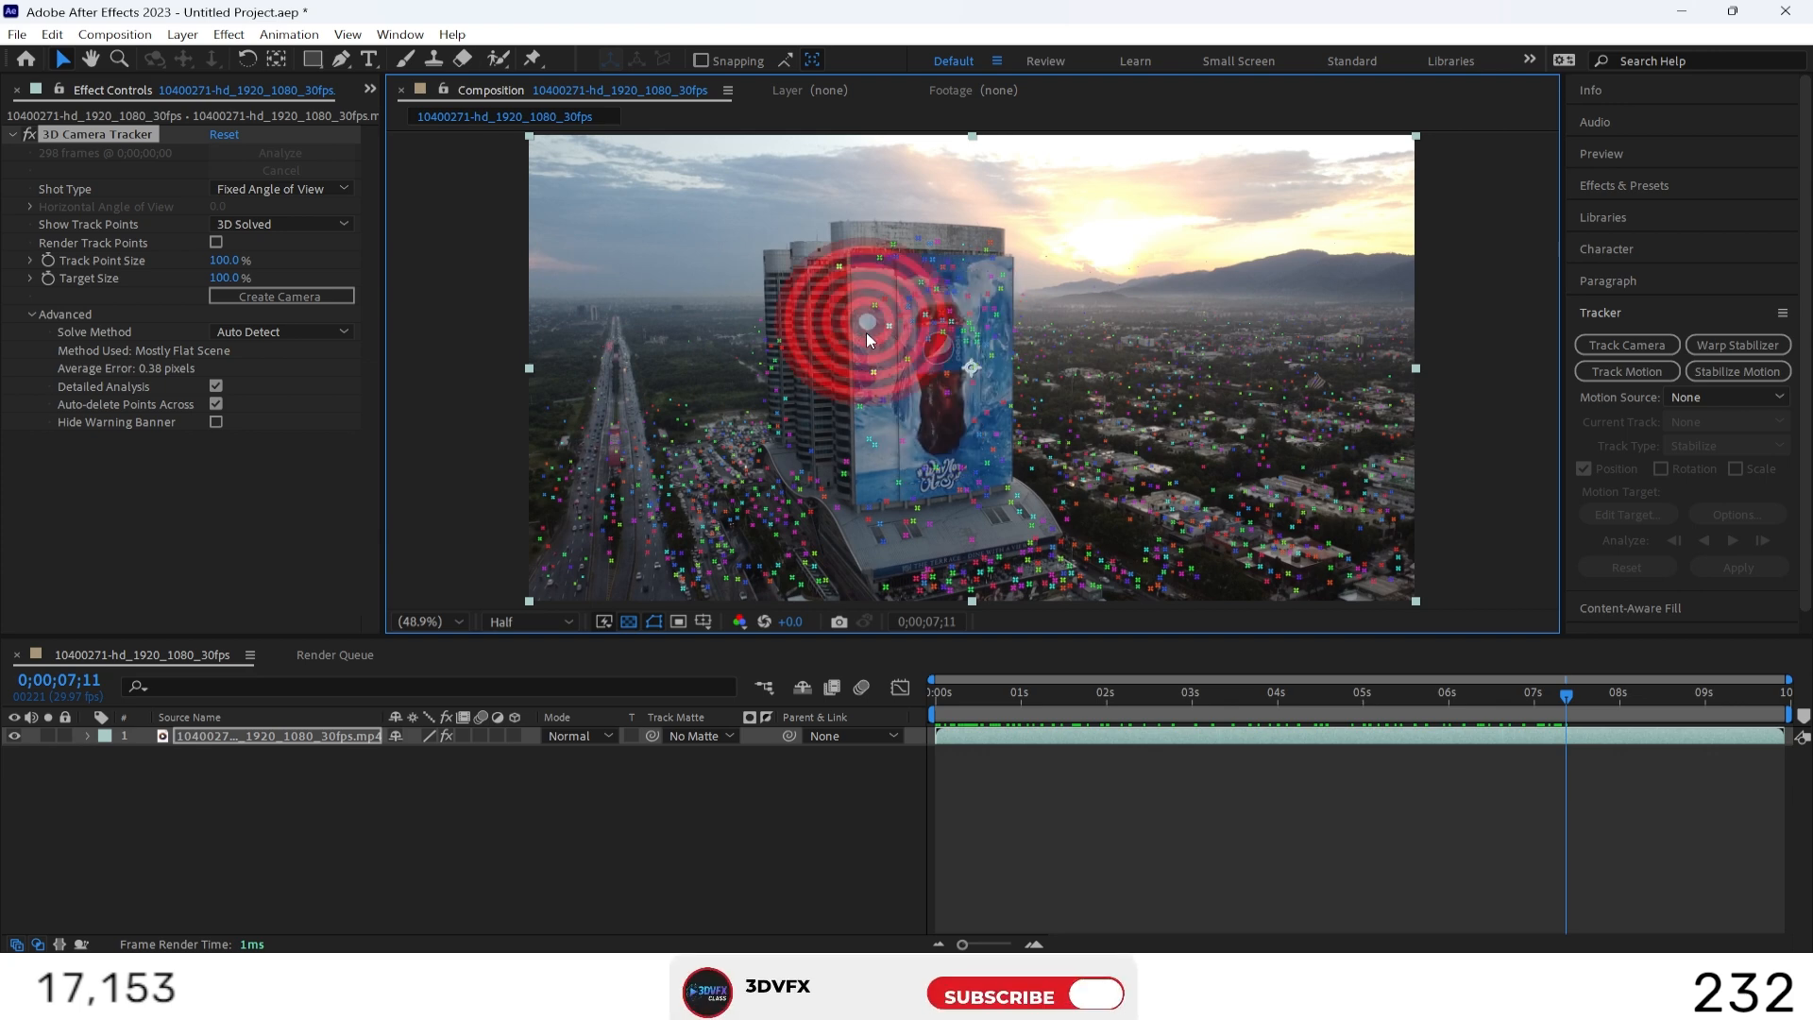
{"action": "right_click", "coordinate": [951, 351]}
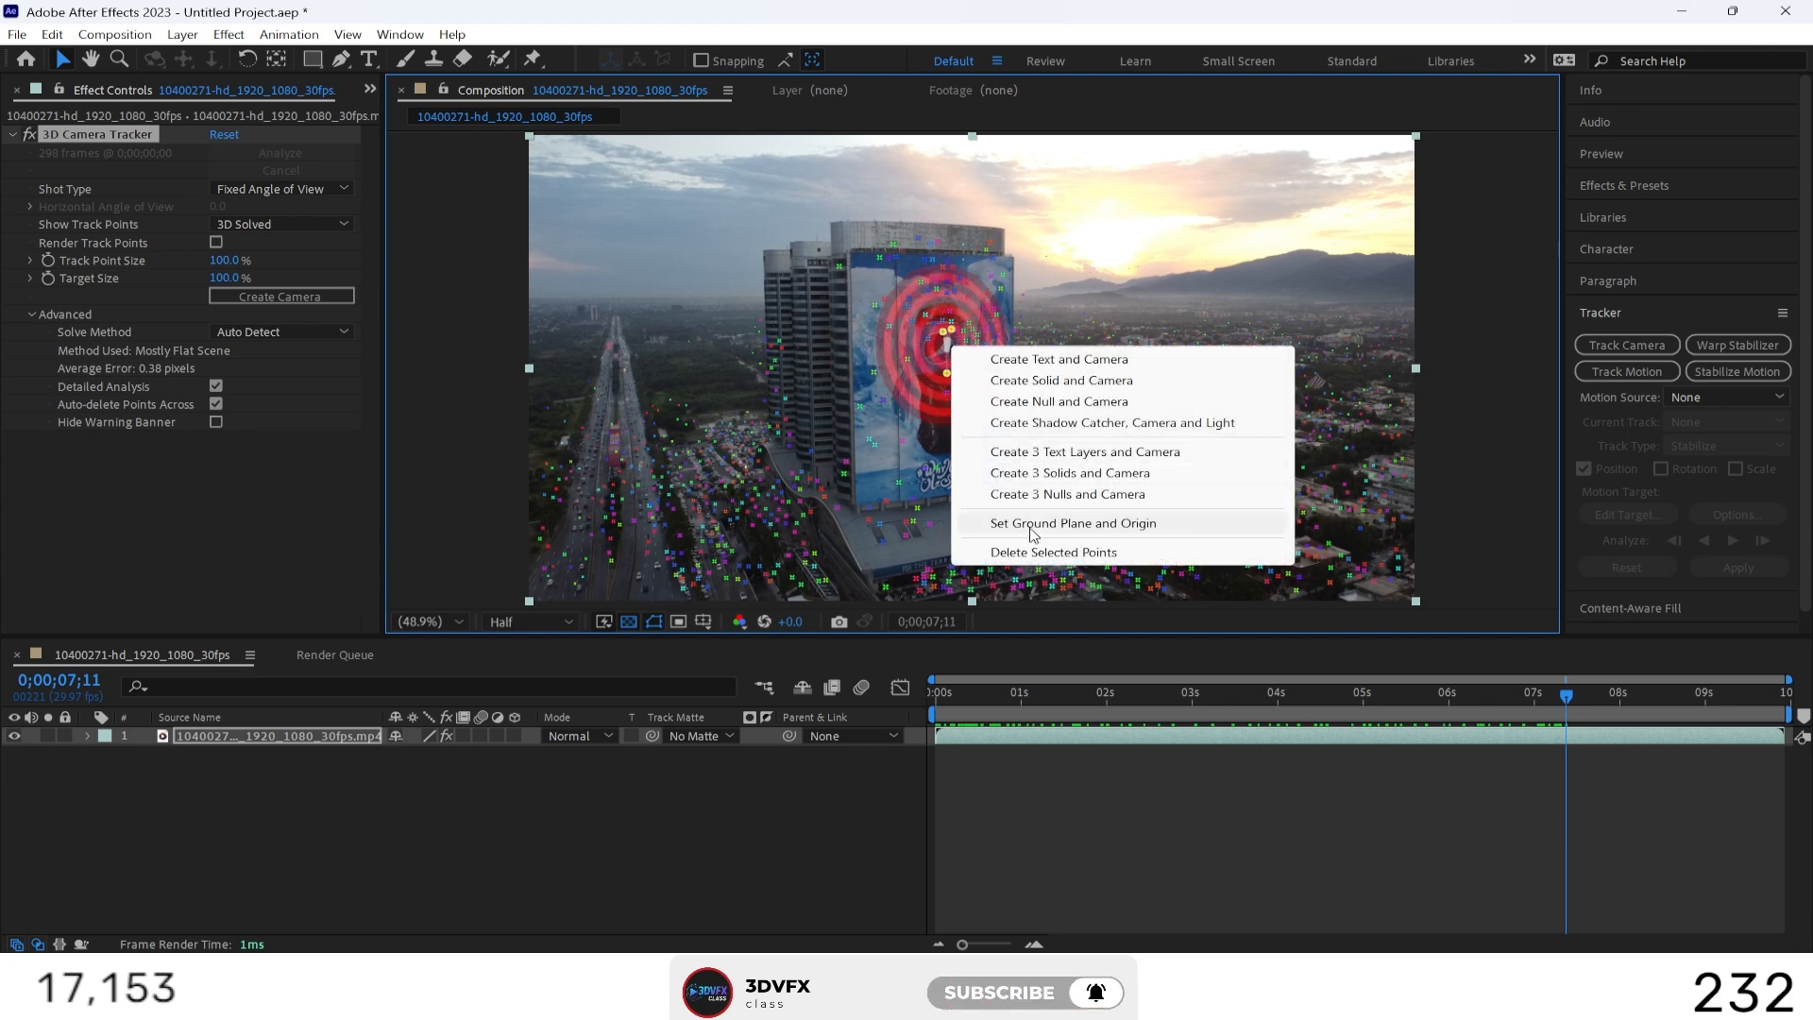
{"action": "left_click", "coordinate": [1032, 525]}
{"action": "right_click", "coordinate": [948, 345]}
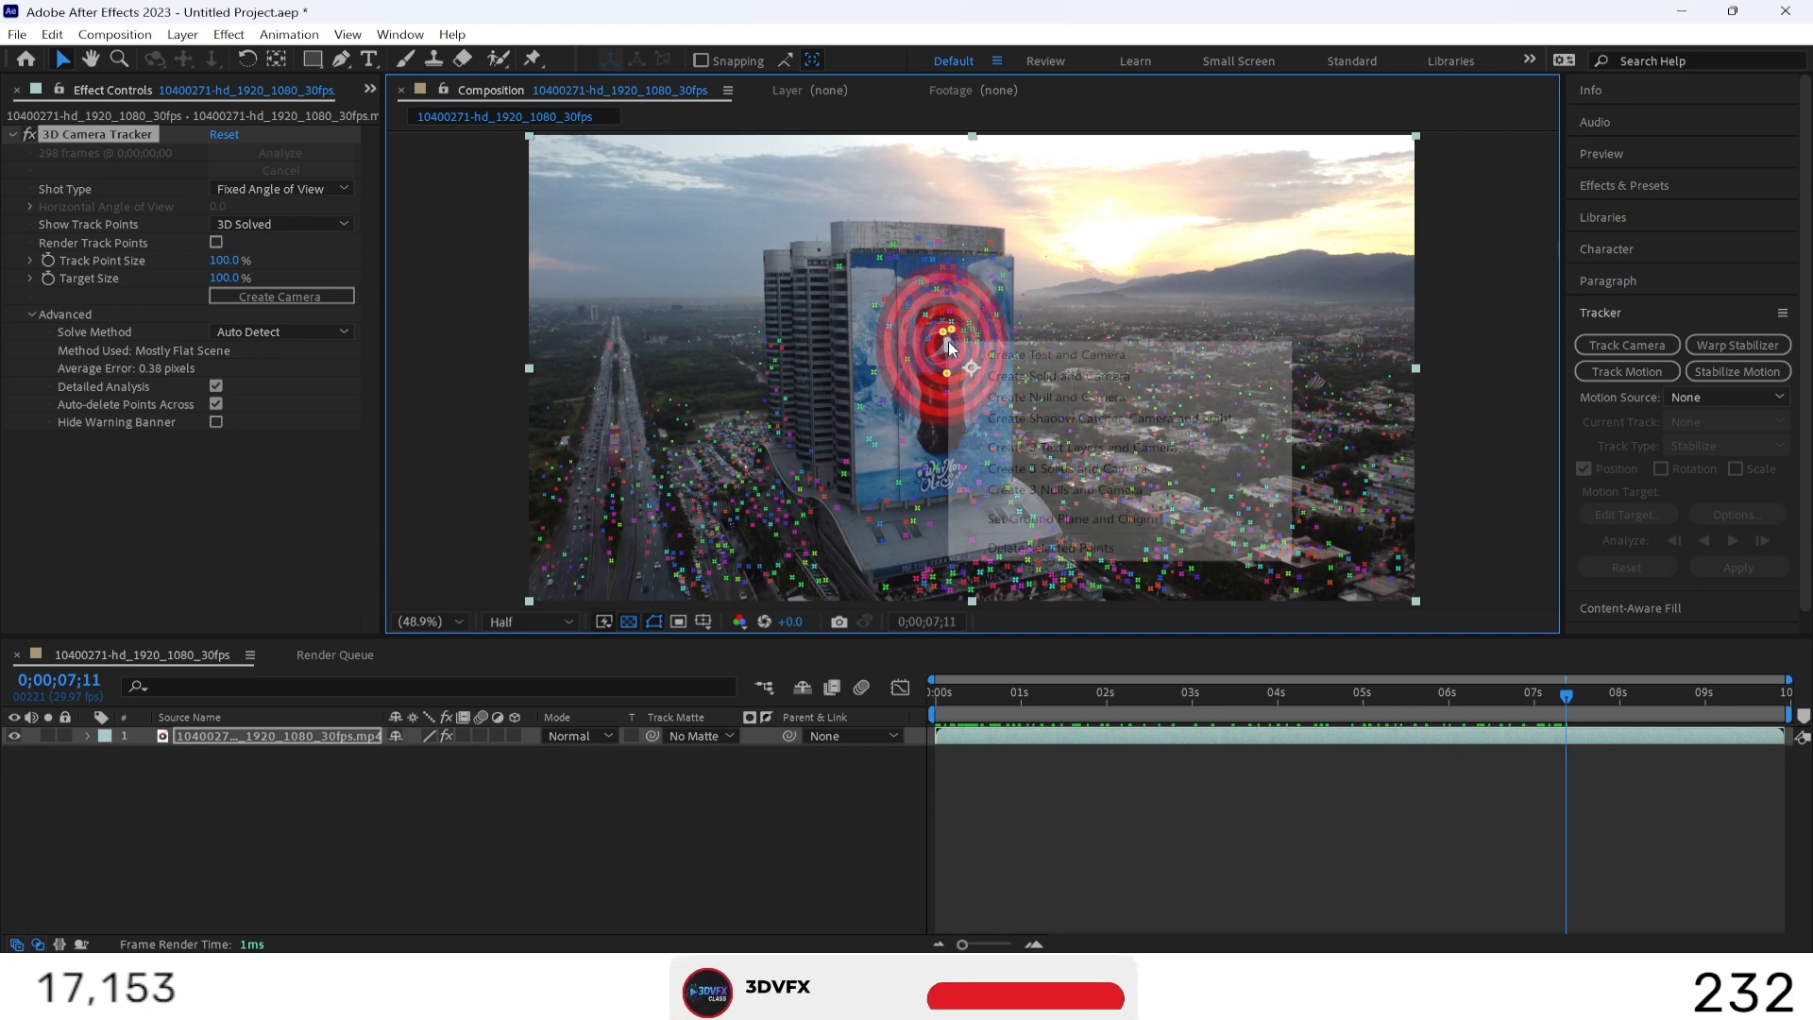
{"action": "left_click", "coordinate": [1035, 379]}
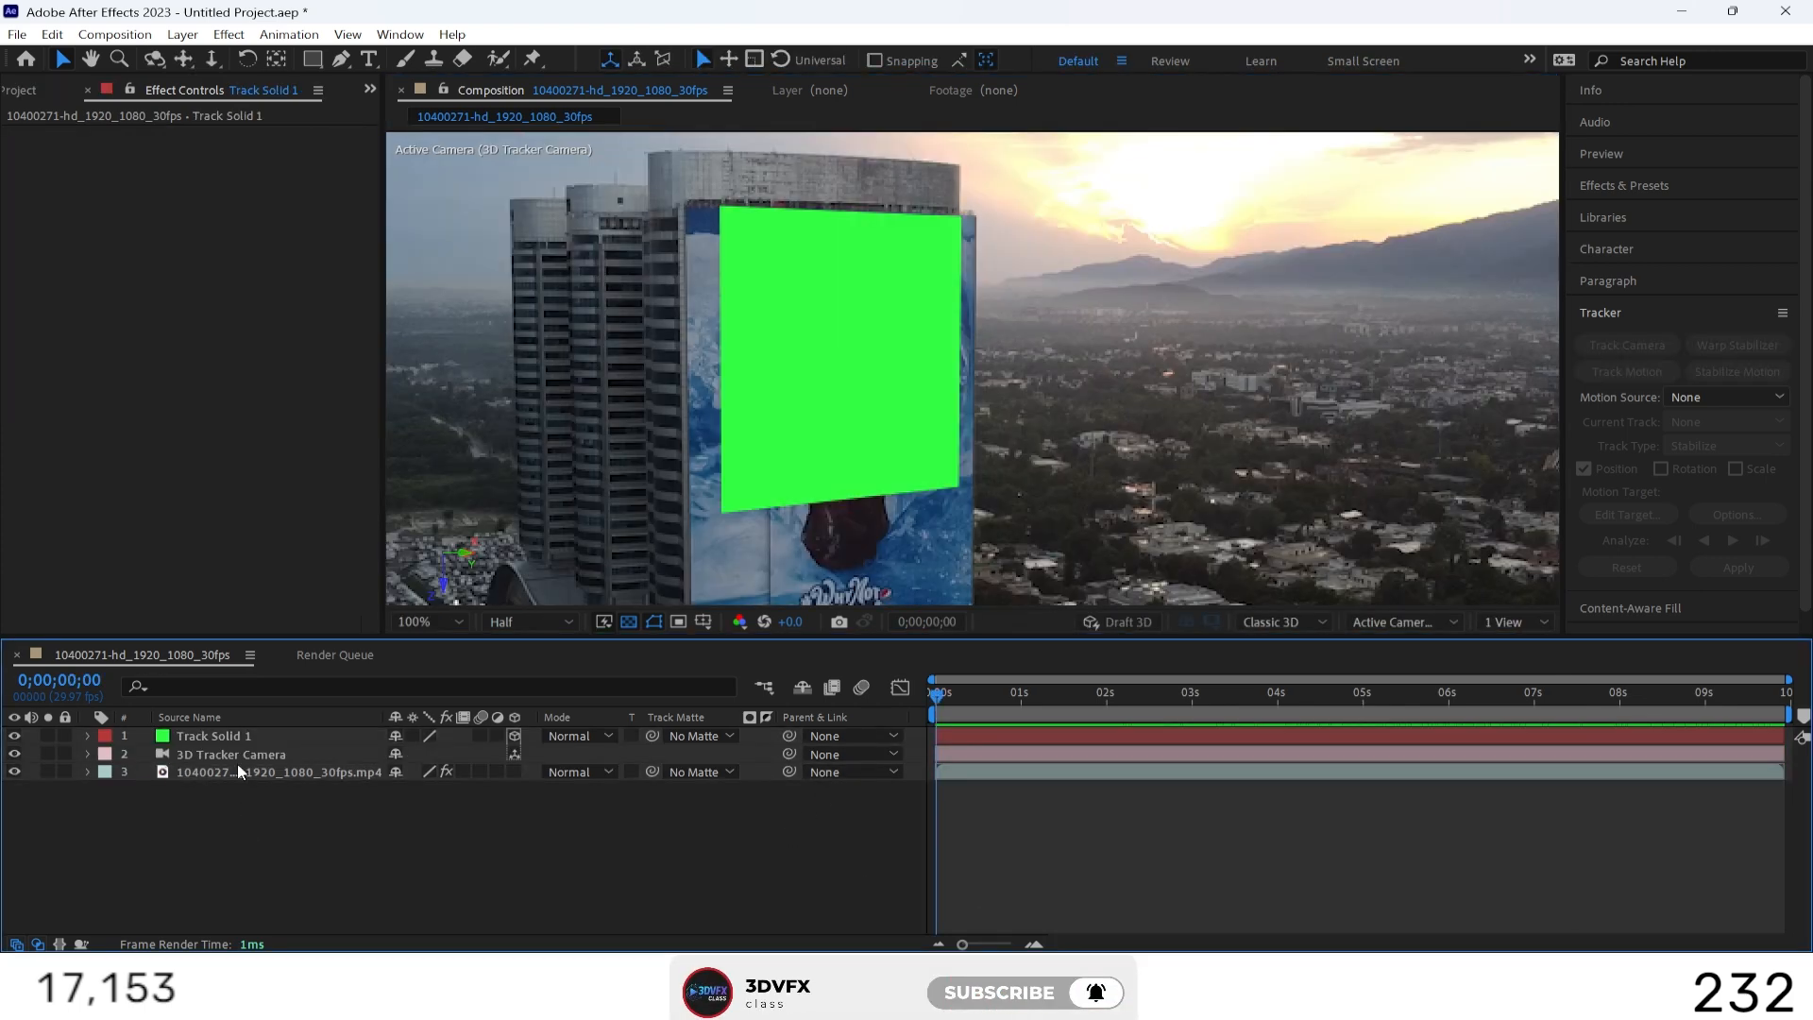
Step: Export the 3D Tracker Camera and Track Solid 1 with the Export Composition Data to JSON script, saving to D:\squid game\s.json
{"action": "left_click", "coordinate": [236, 755]}
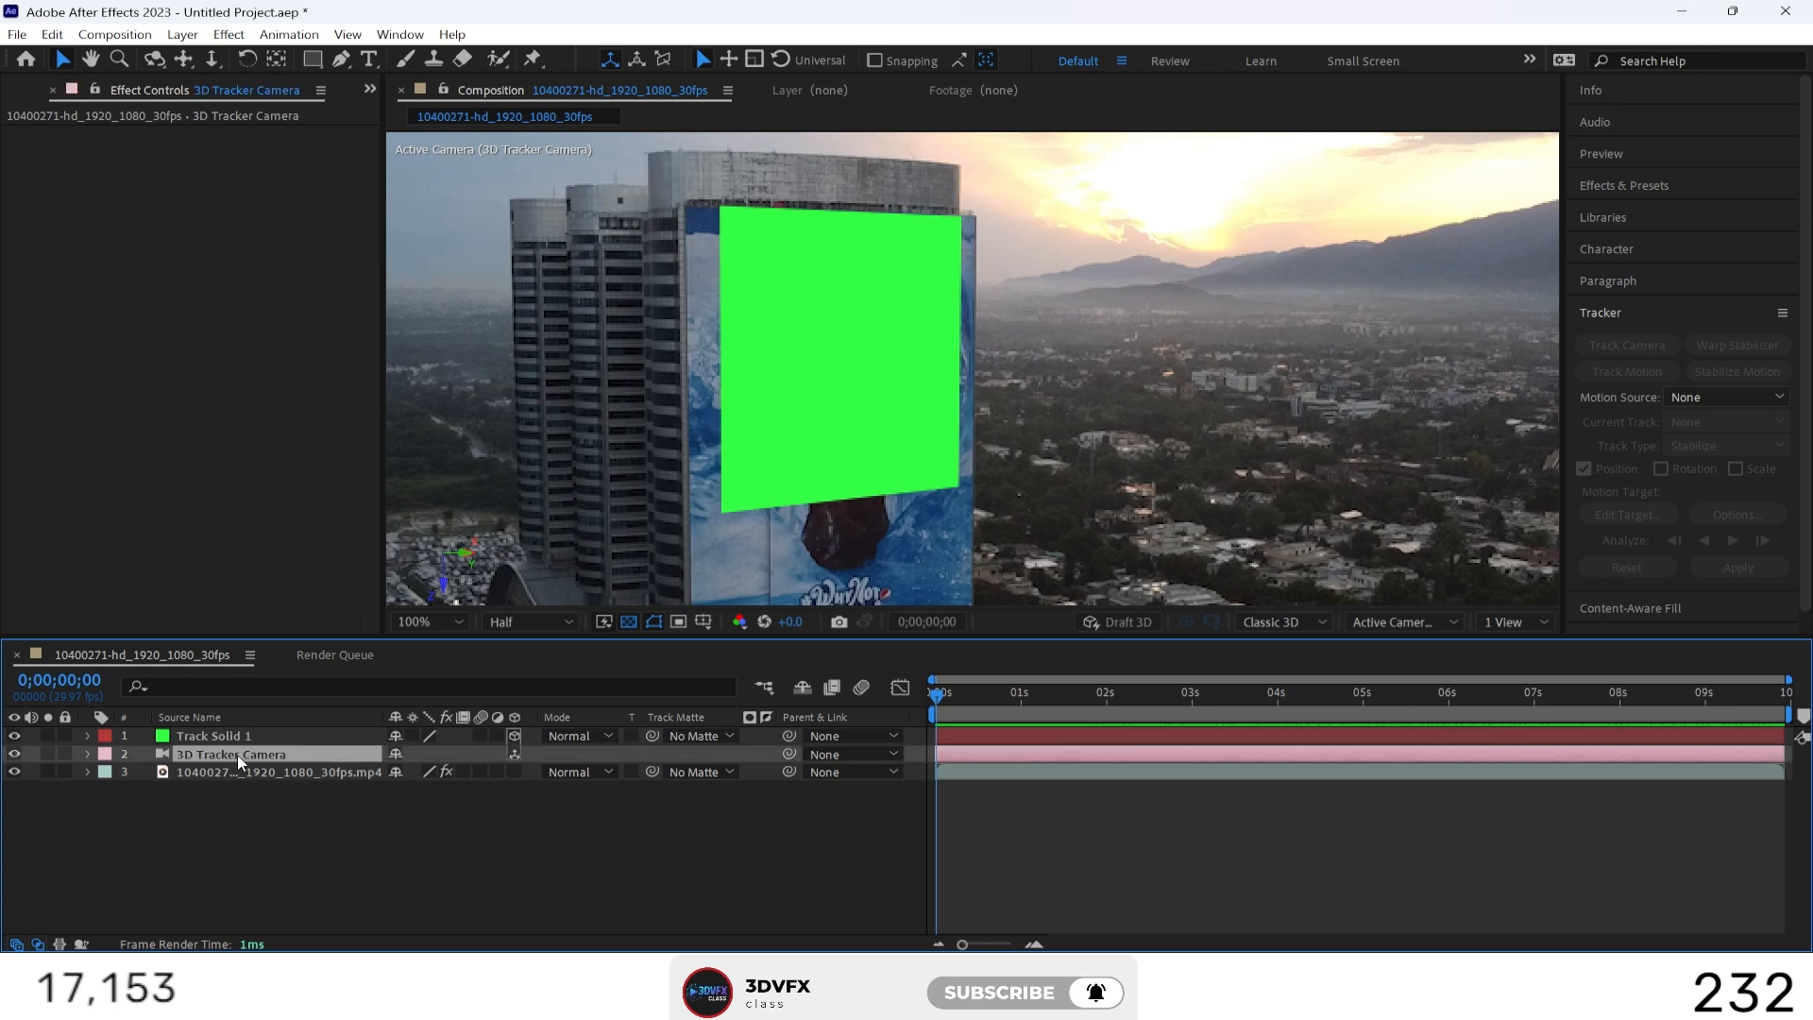
{"action": "left_click", "coordinate": [217, 735]}
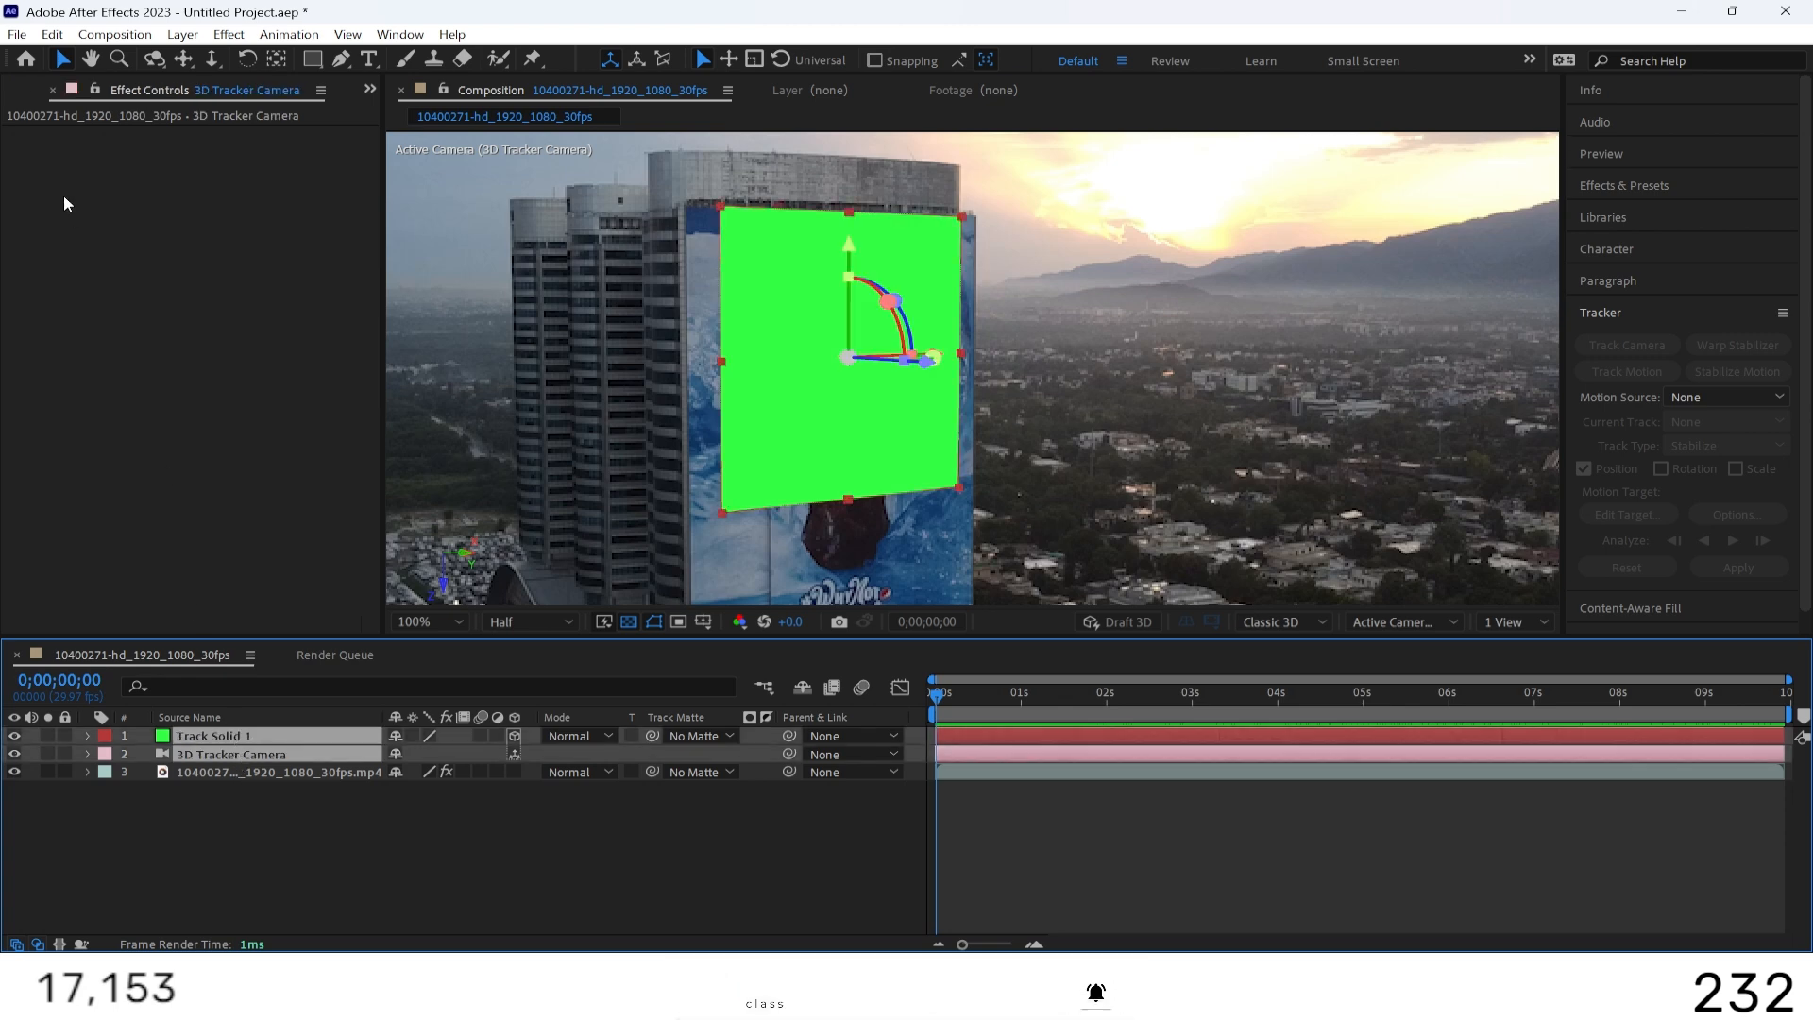
{"action": "left_click", "coordinate": [17, 34]}
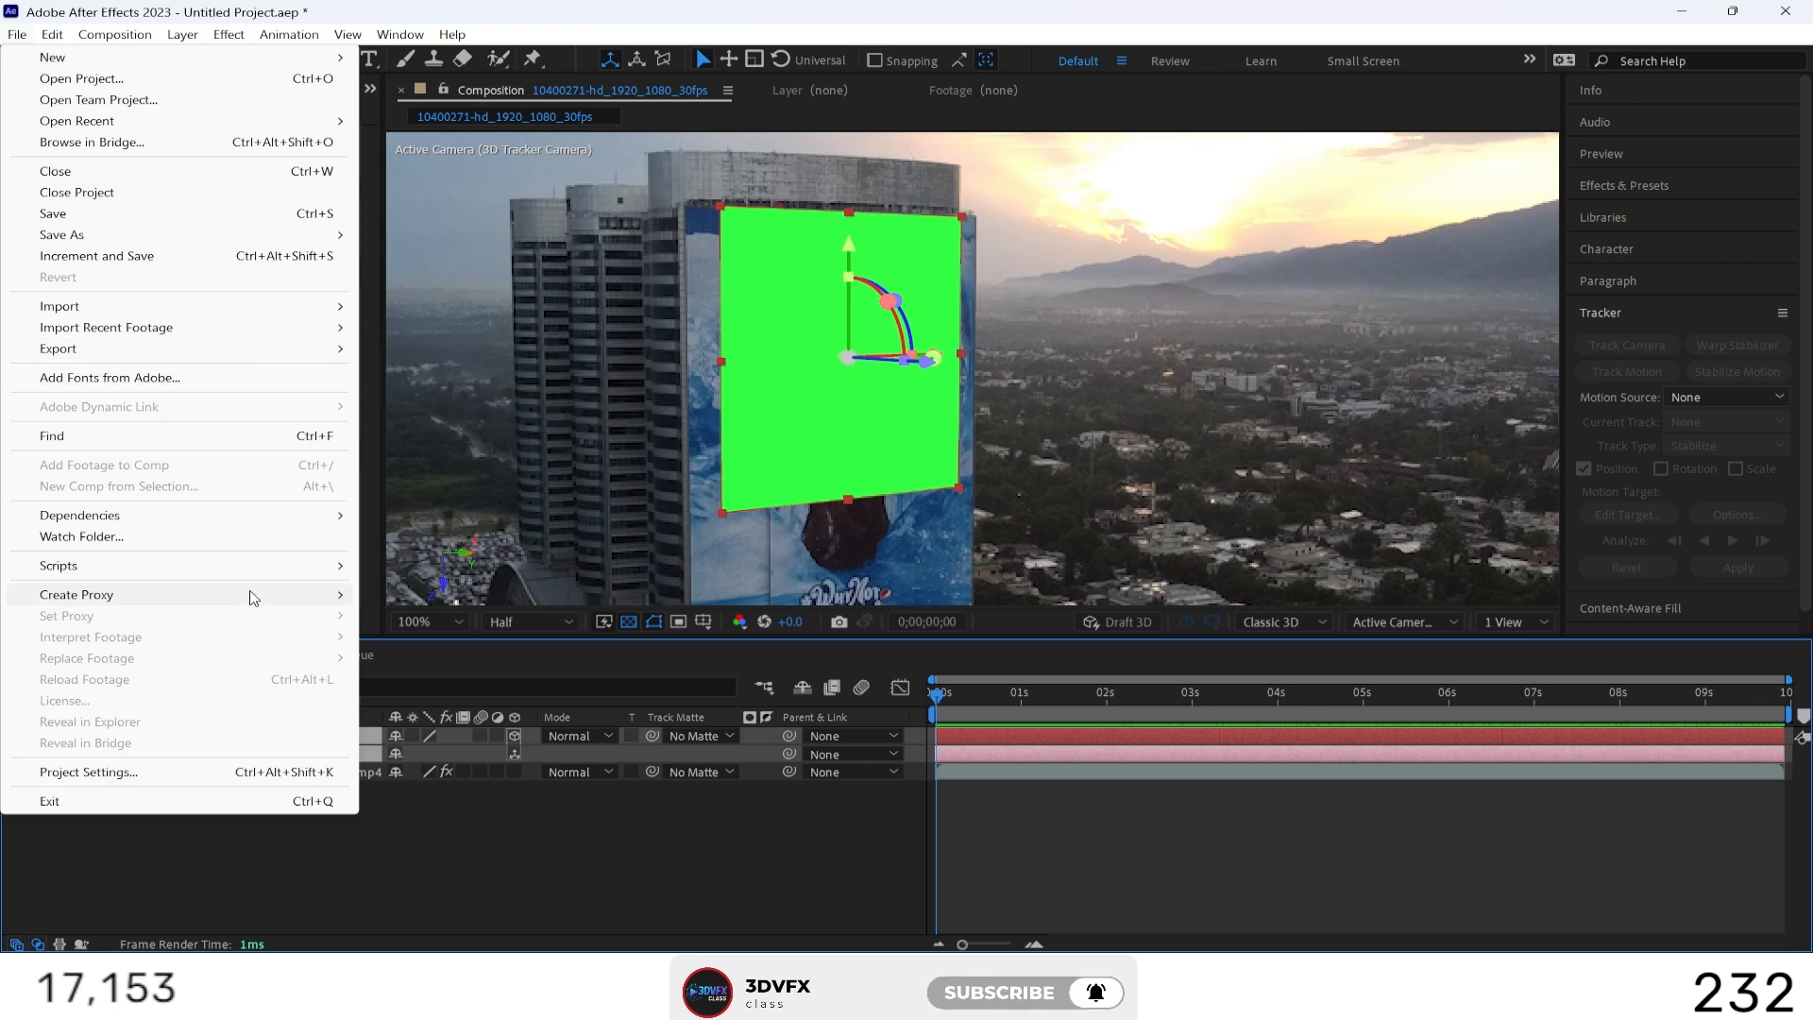
{"action": "mouse_move", "coordinate": [265, 567]}
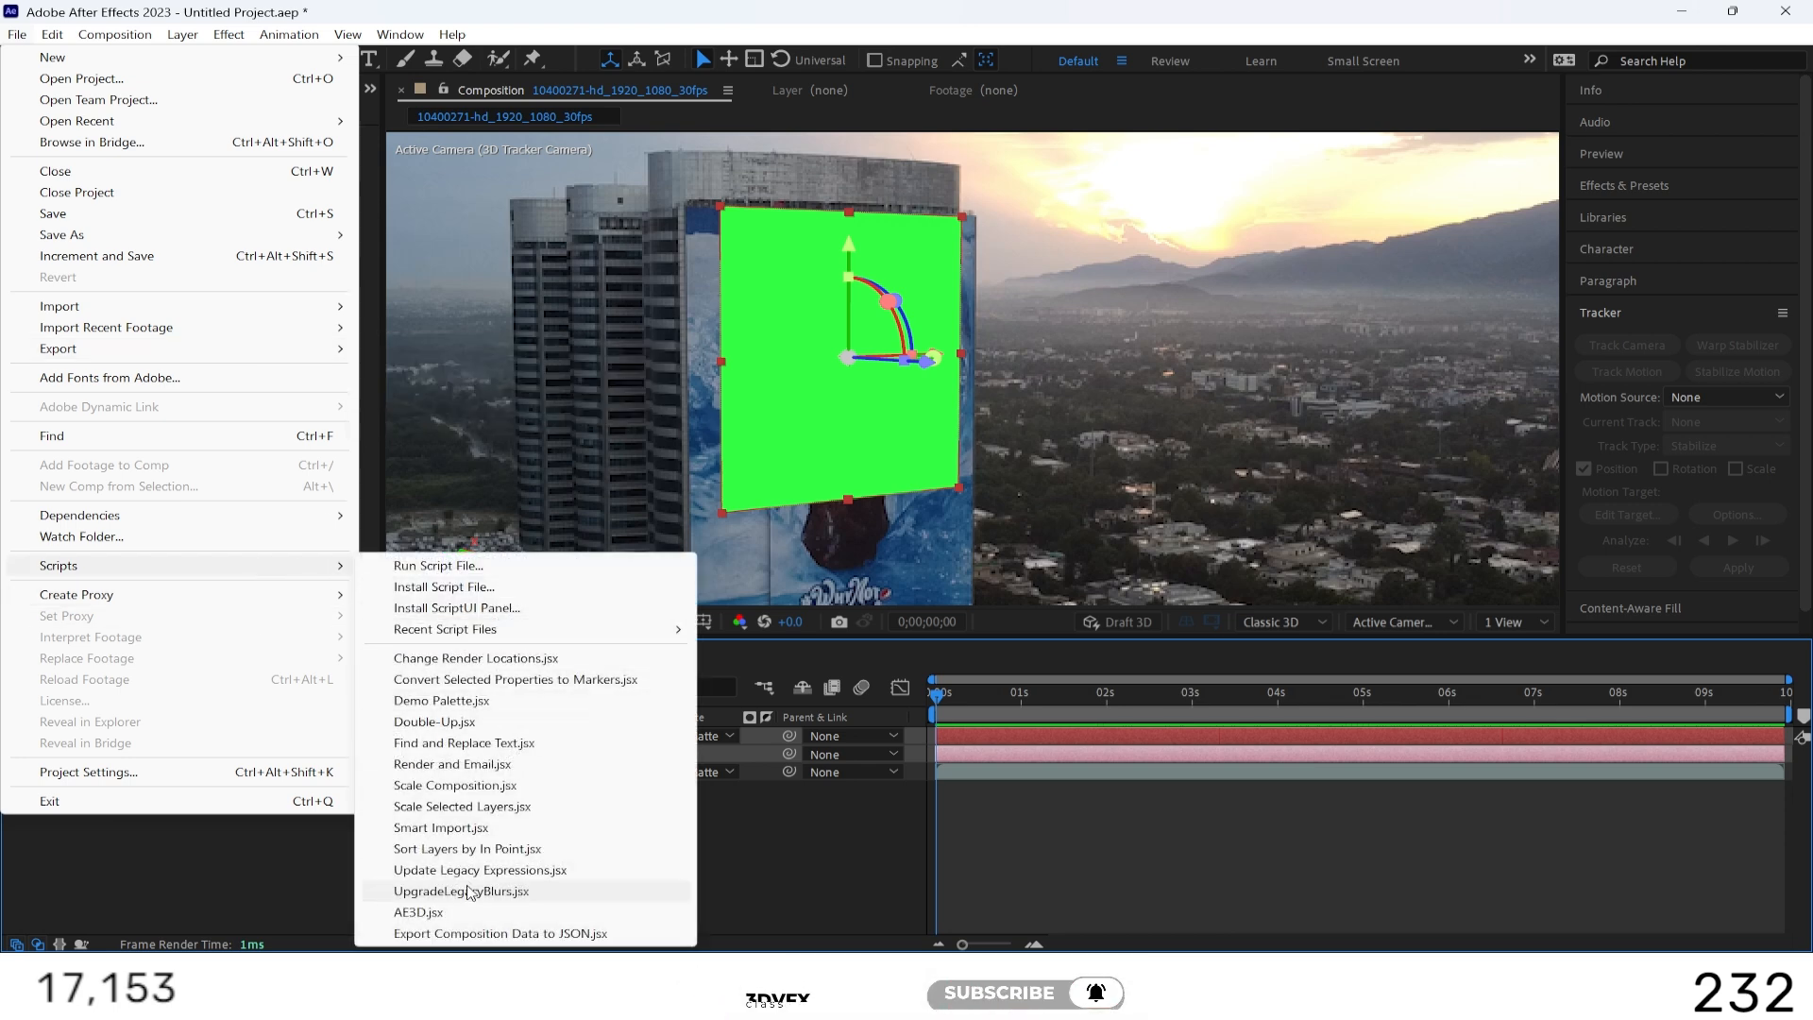
{"action": "left_click", "coordinate": [497, 935]}
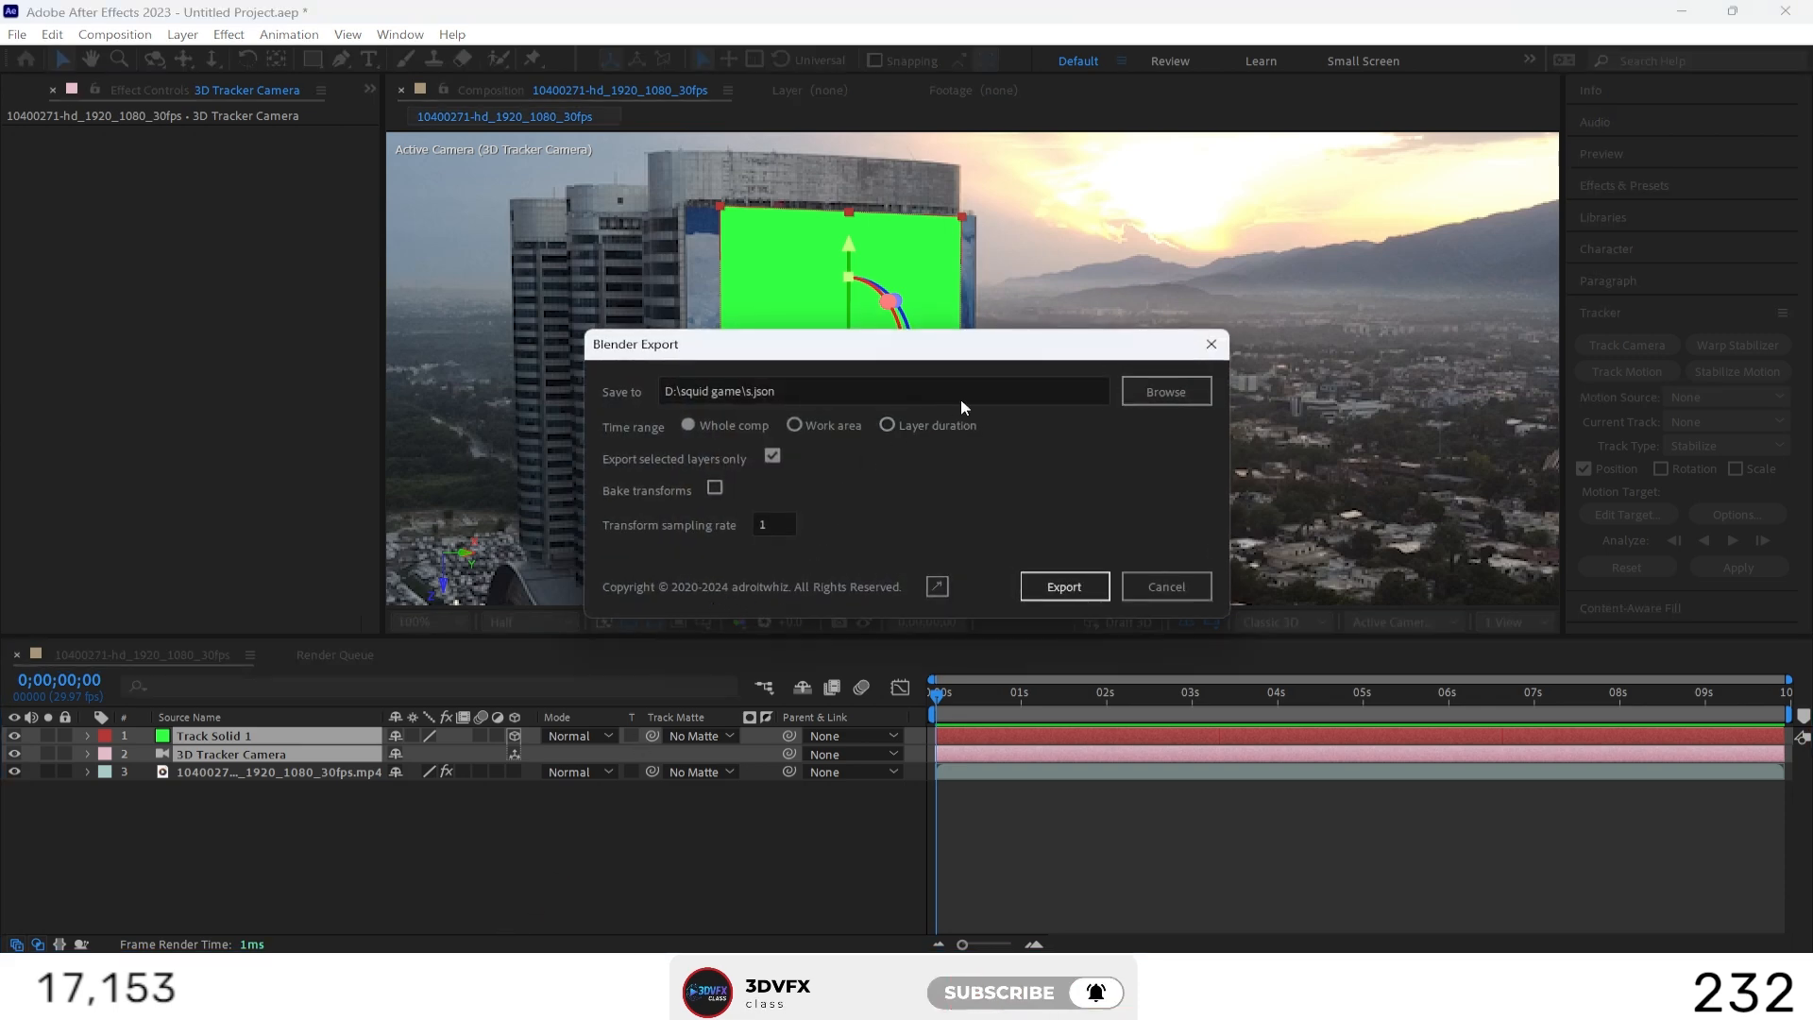
{"action": "left_click", "coordinate": [1125, 396]}
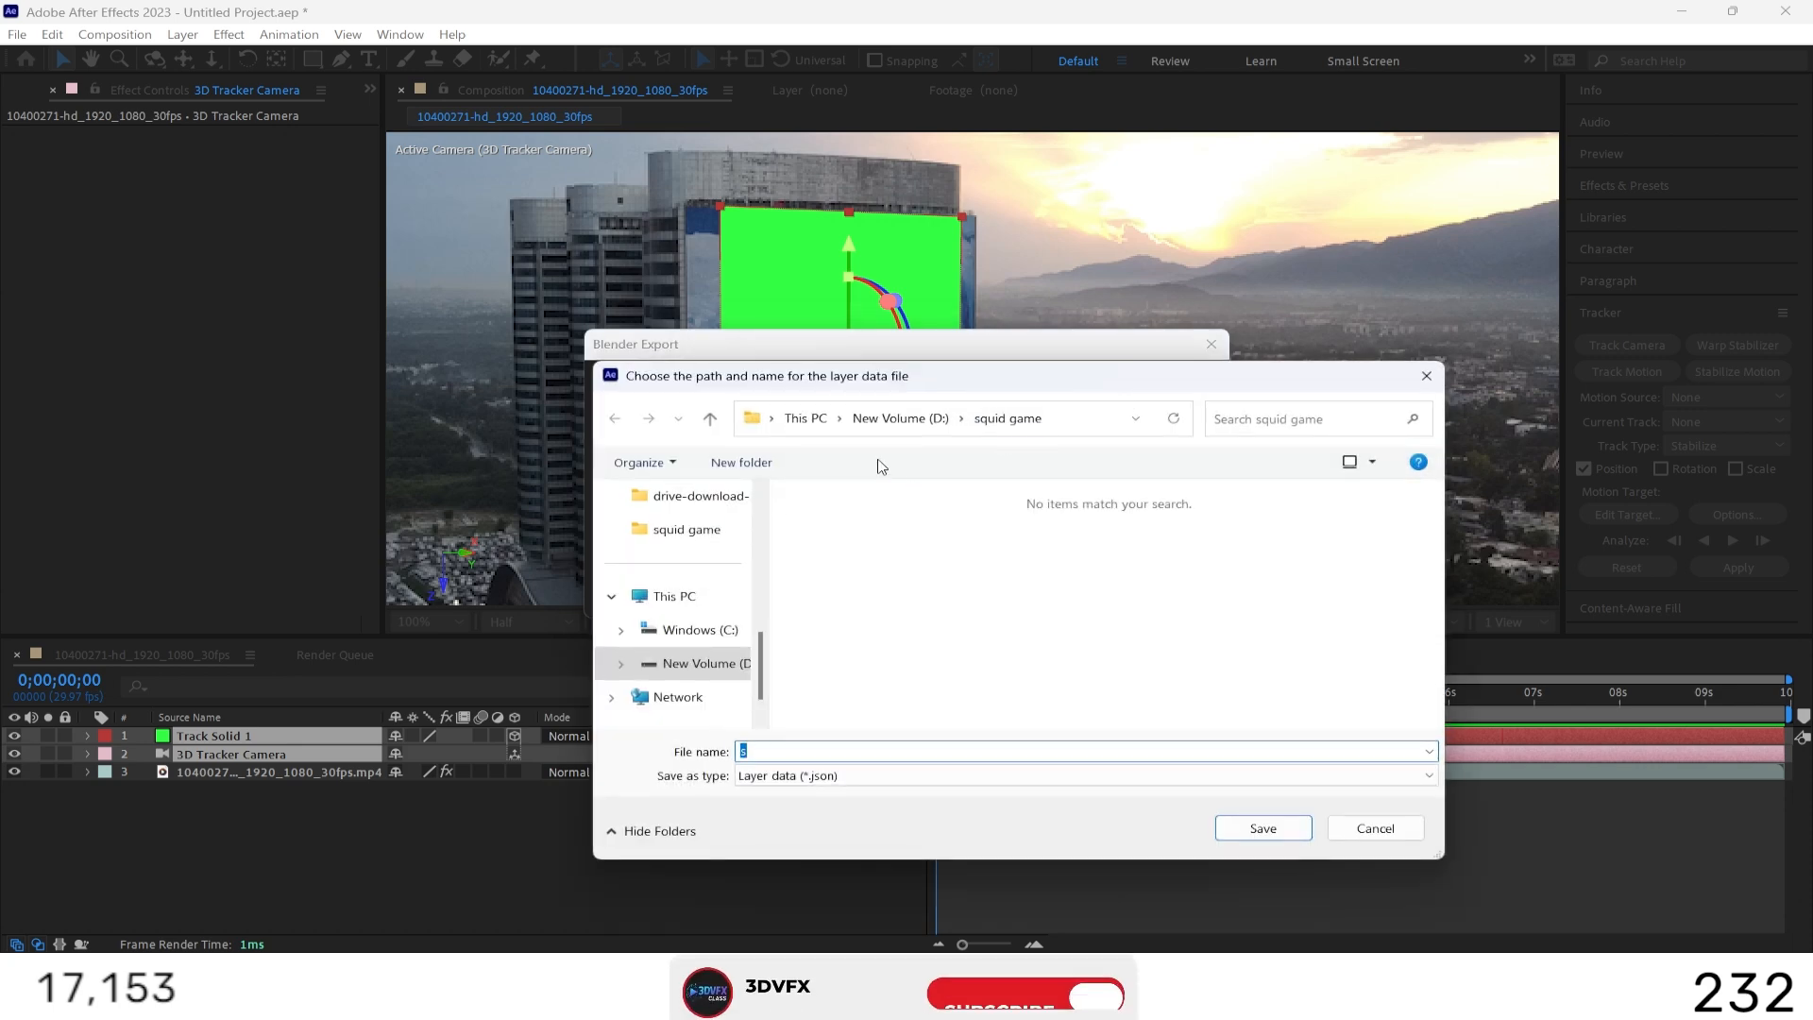
{"action": "left_click", "coordinate": [1244, 830]}
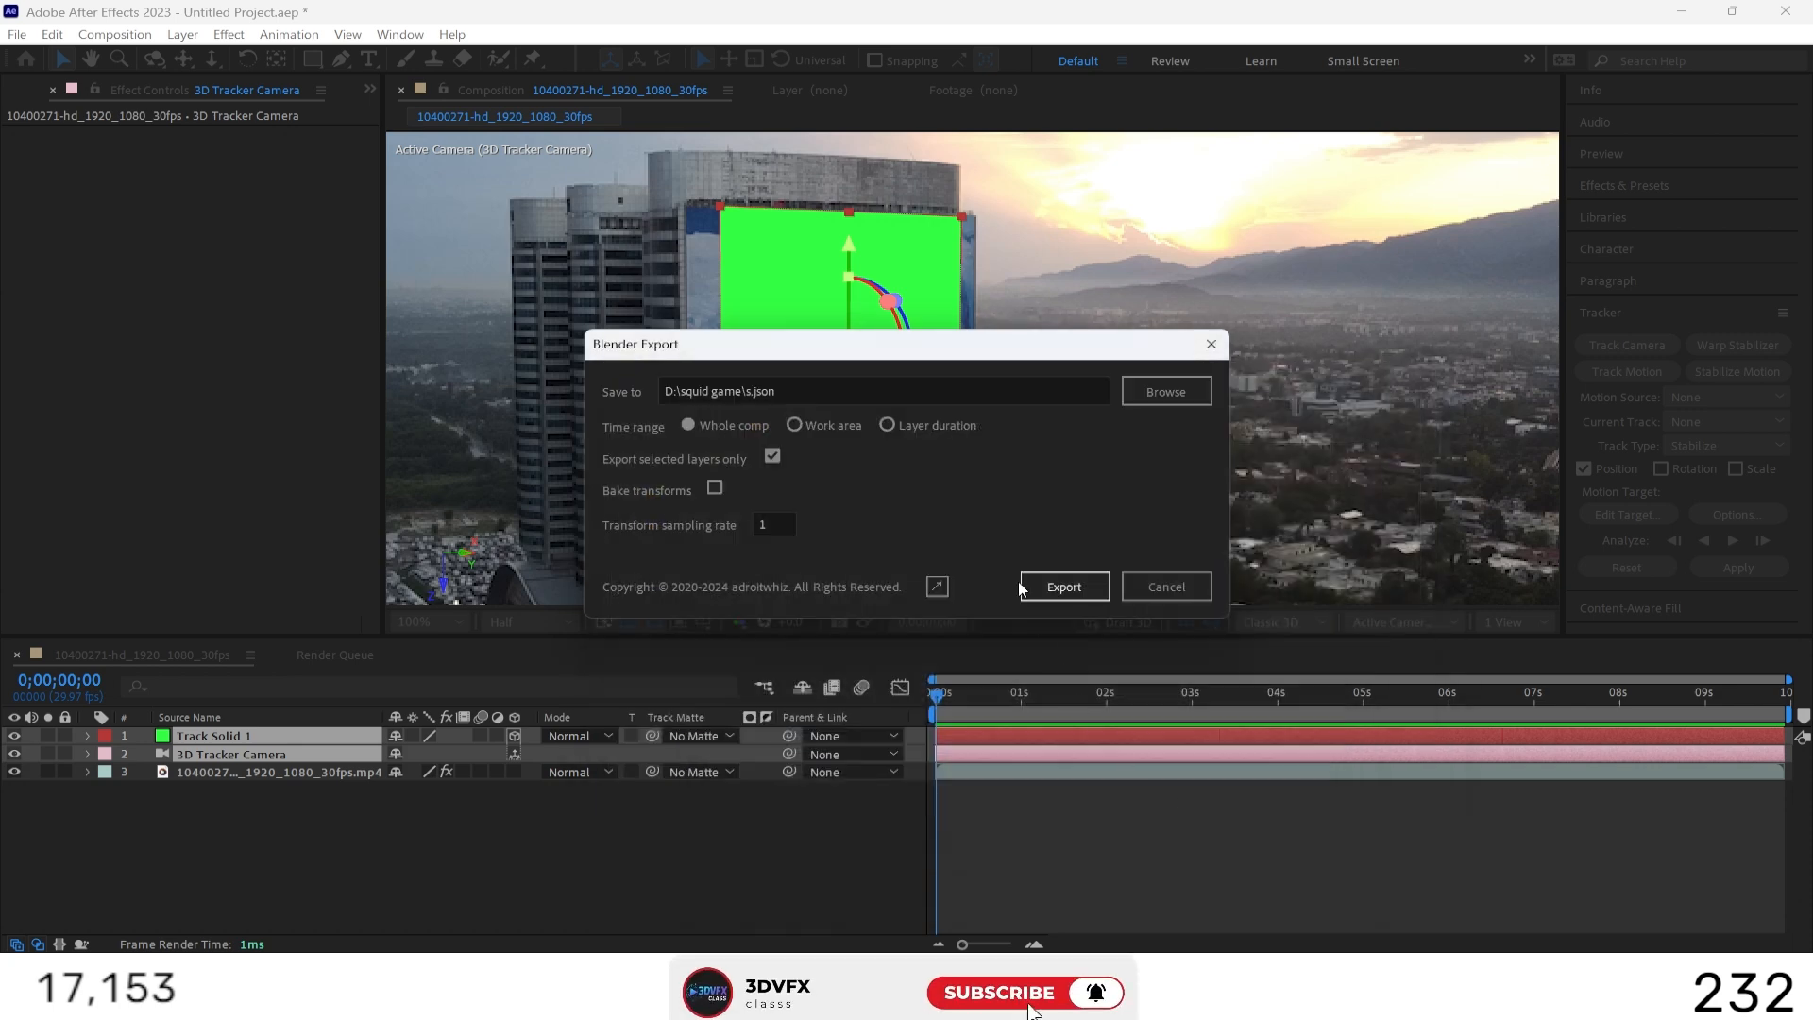
{"action": "left_click", "coordinate": [1061, 586]}
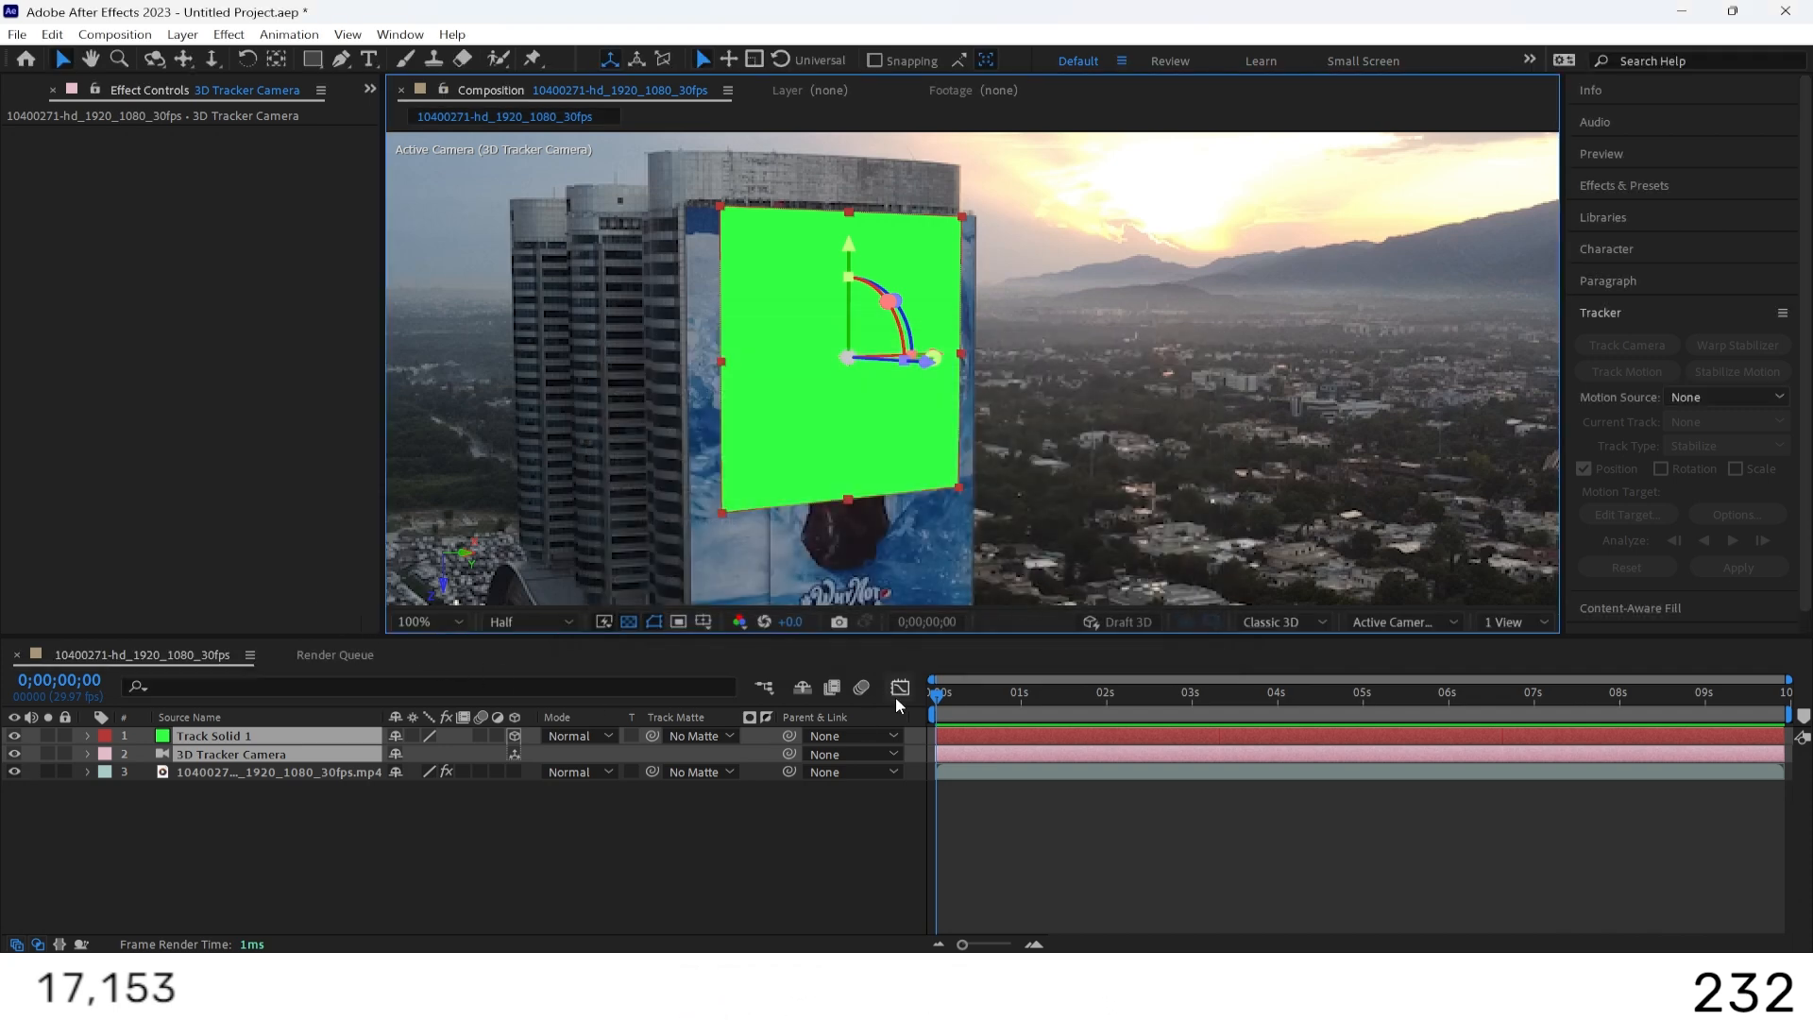
{"action": "left_click_drag", "start_coordinate": [935, 694], "coordinate": [1368, 694]}
{"action": "left_click_drag", "start_coordinate": [1485, 730], "coordinate": [1799, 720]}
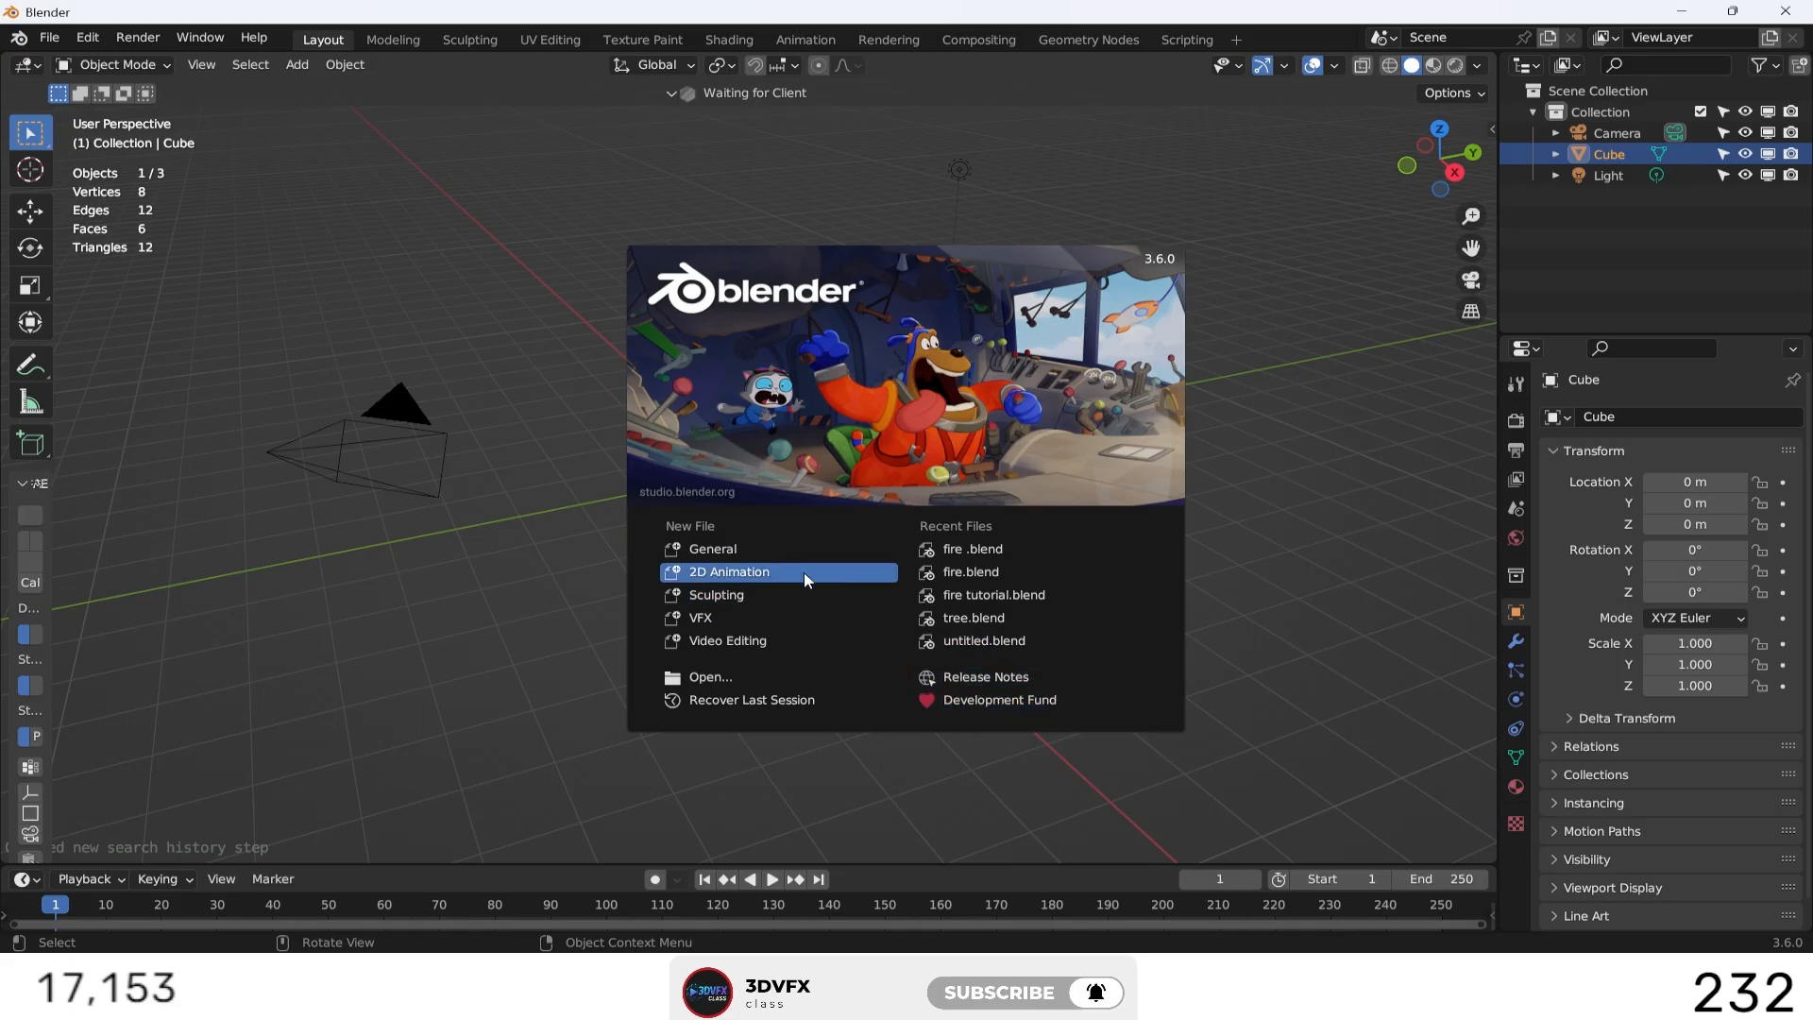
Step: Switch to Blender, delete all default scene objects, and open the list of import formats
{"action": "left_click", "coordinate": [538, 370]}
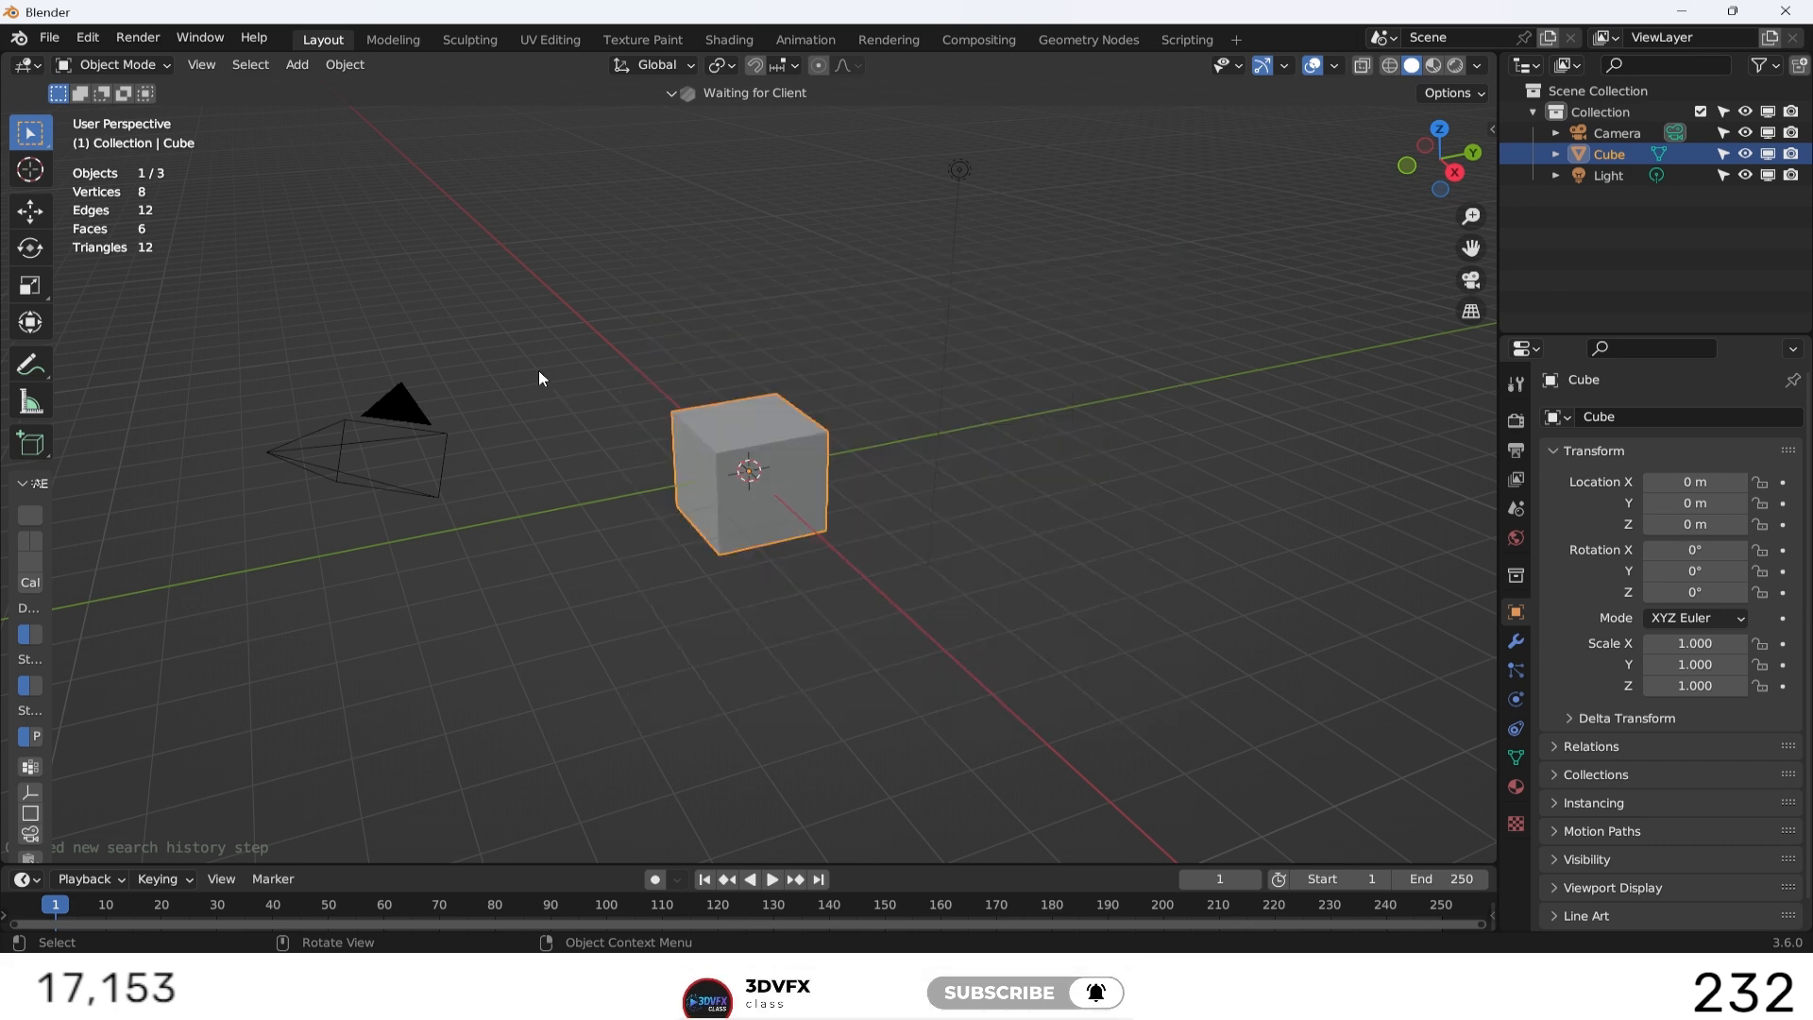
{"action": "key", "text": "a"}
{"action": "key", "text": "Delete"}
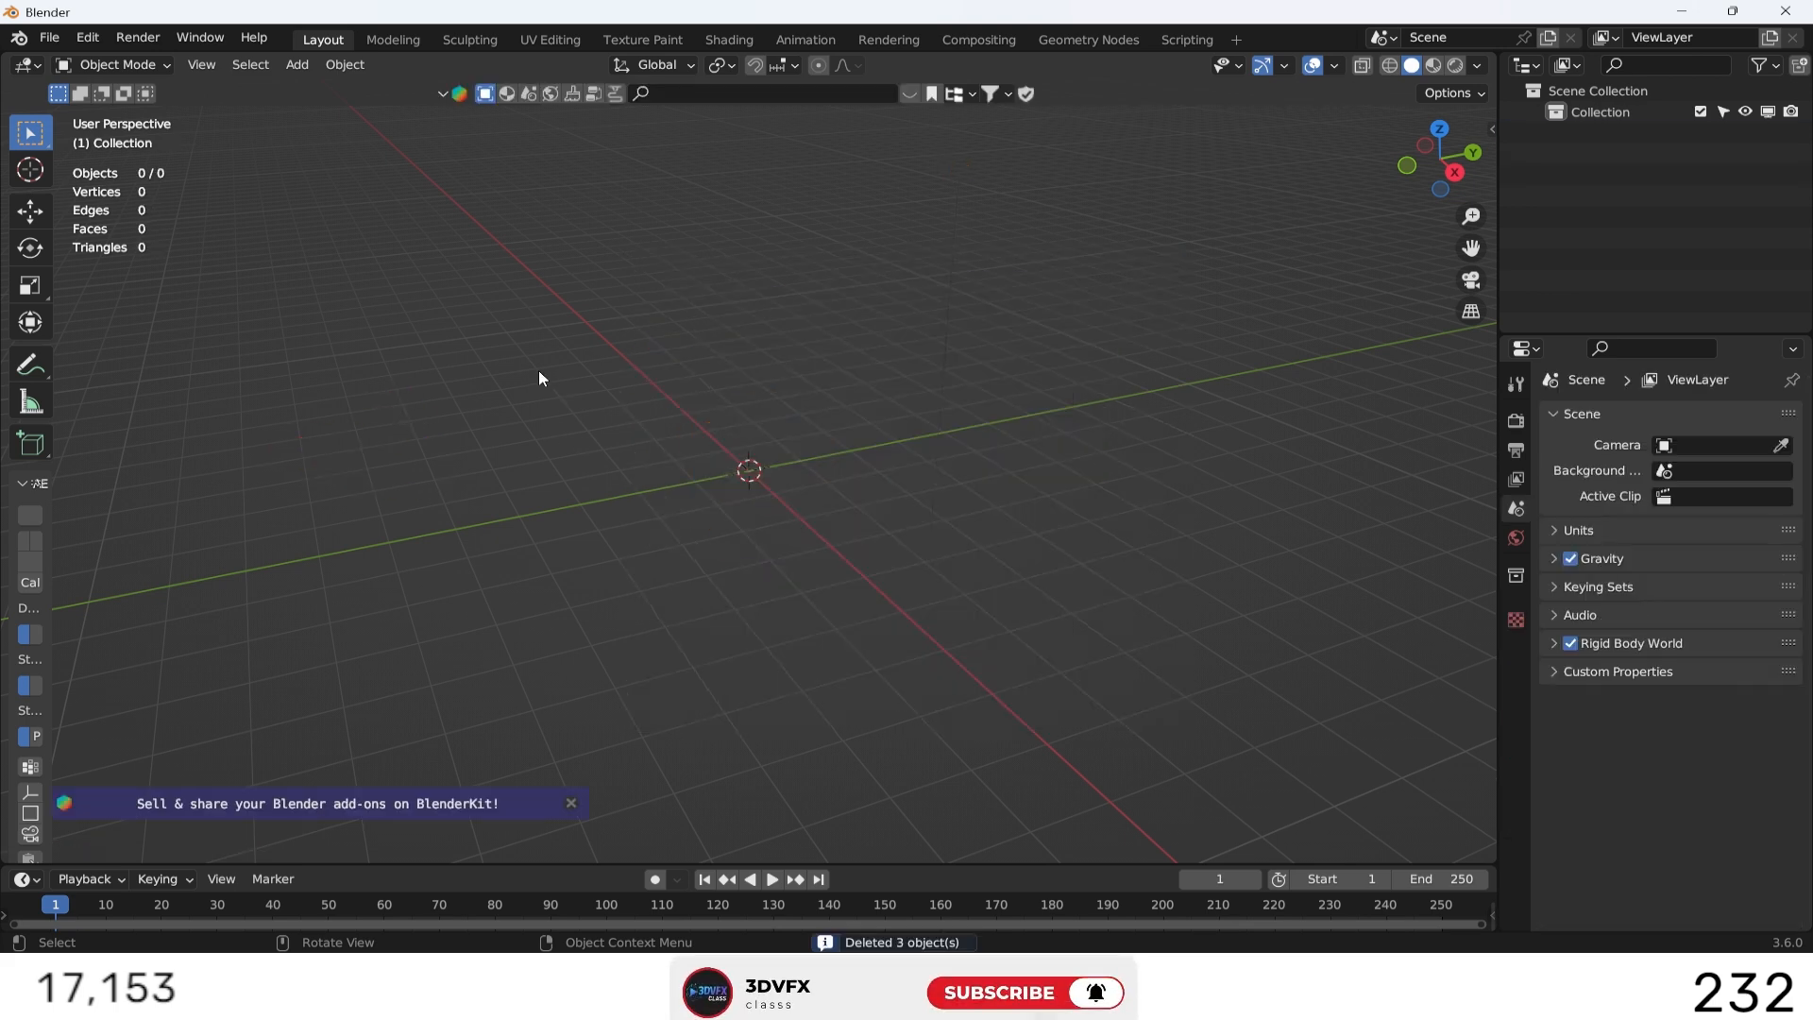
{"action": "left_click", "coordinate": [49, 36]}
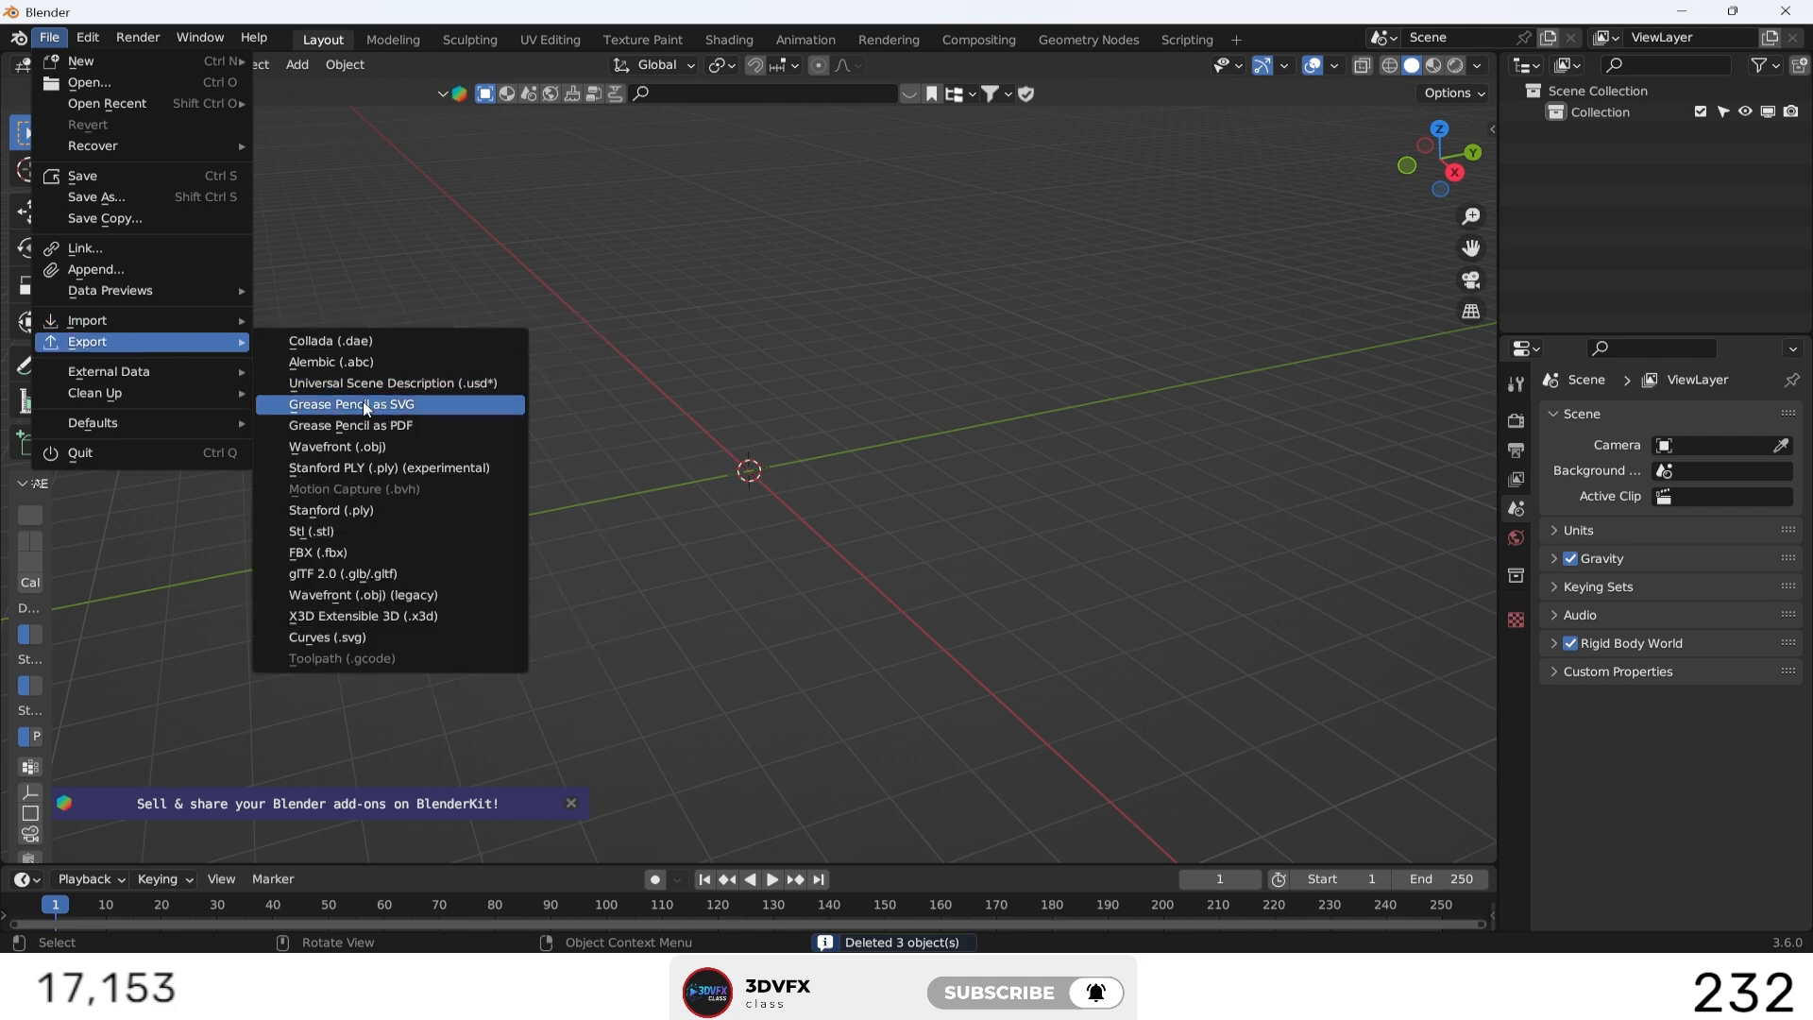
{"action": "mouse_move", "coordinate": [212, 320]}
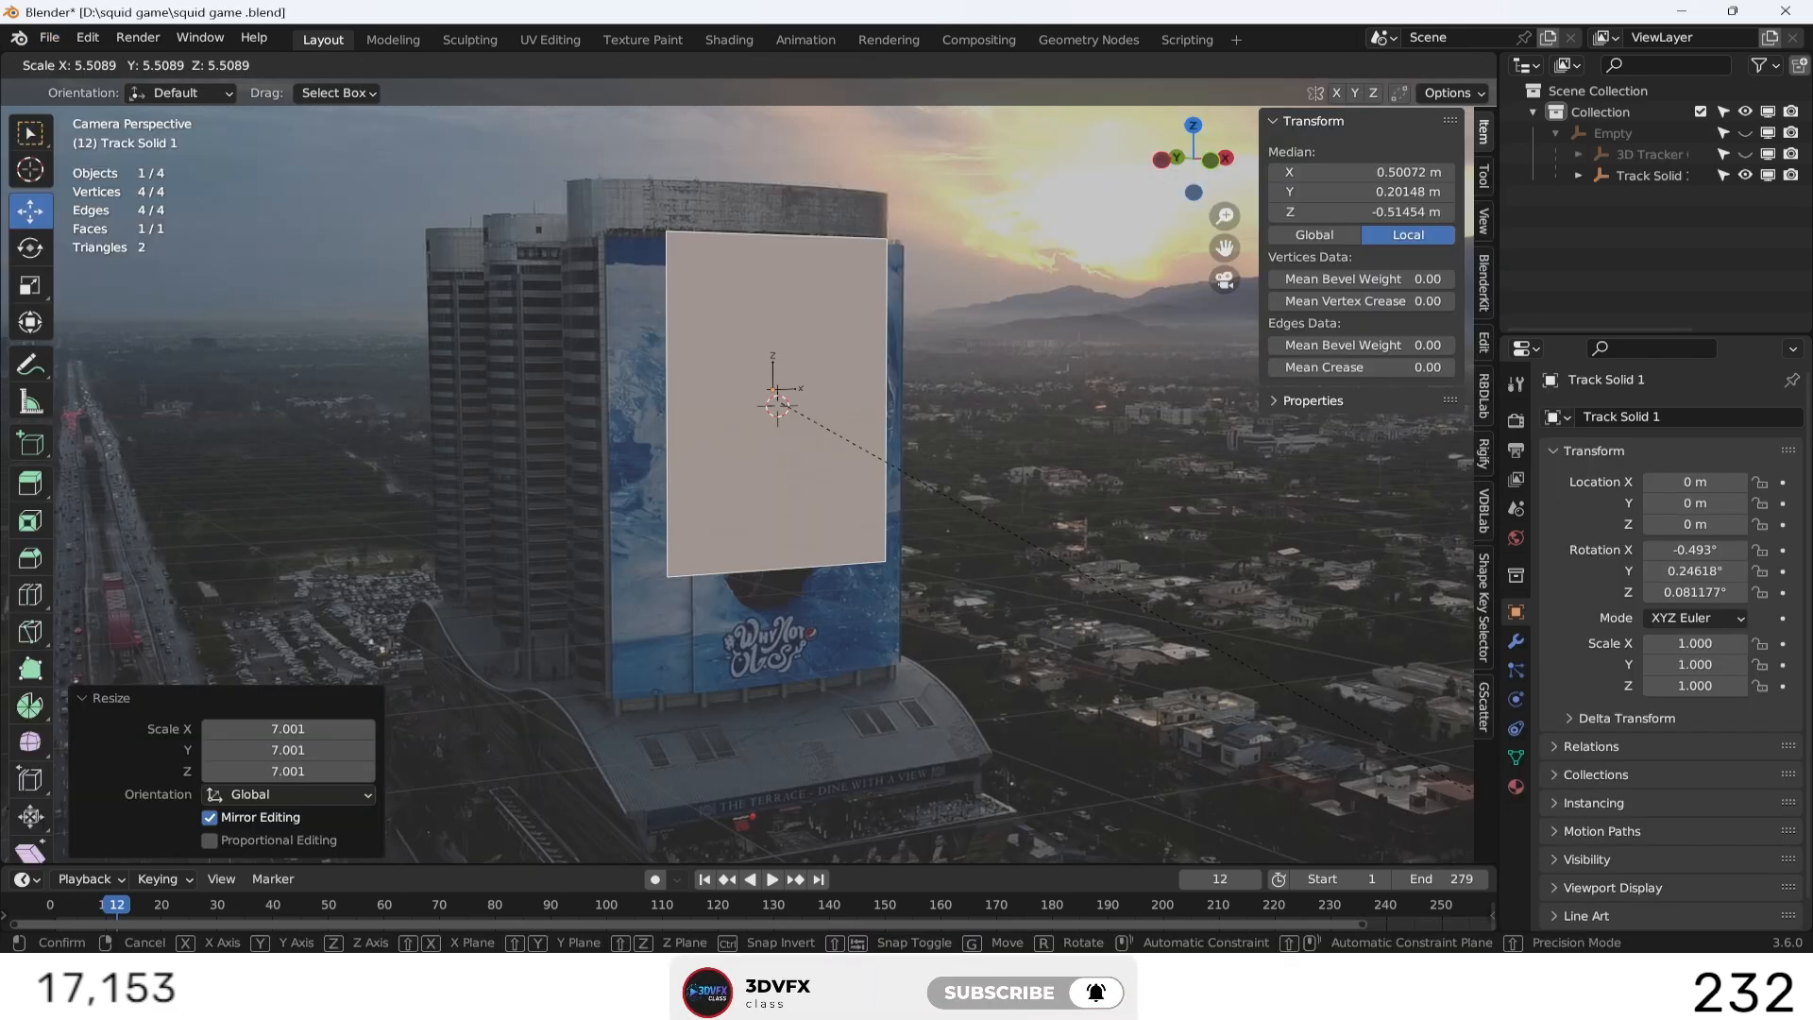
Step: Scale the Track Solid 1 face by about 5.5 and lower its bottom edge to the base of the billboard
{"action": "key", "text": "Return"}
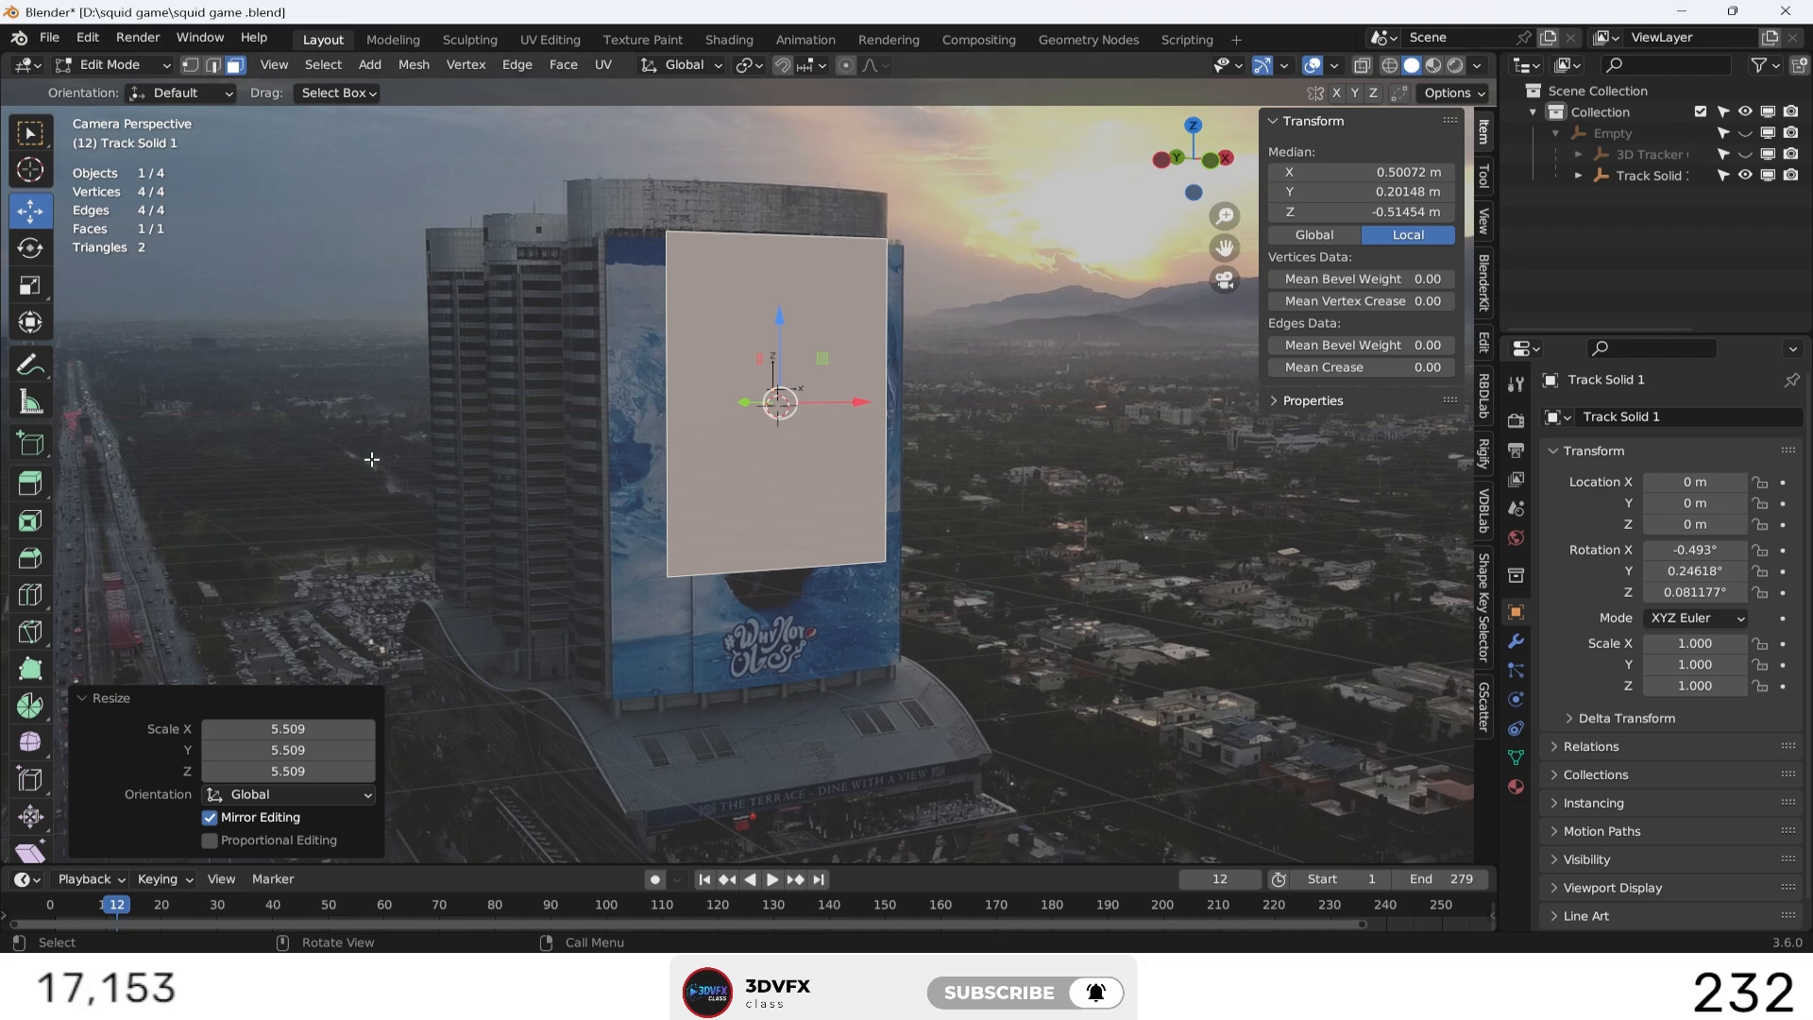
{"action": "key", "text": "Tab"}
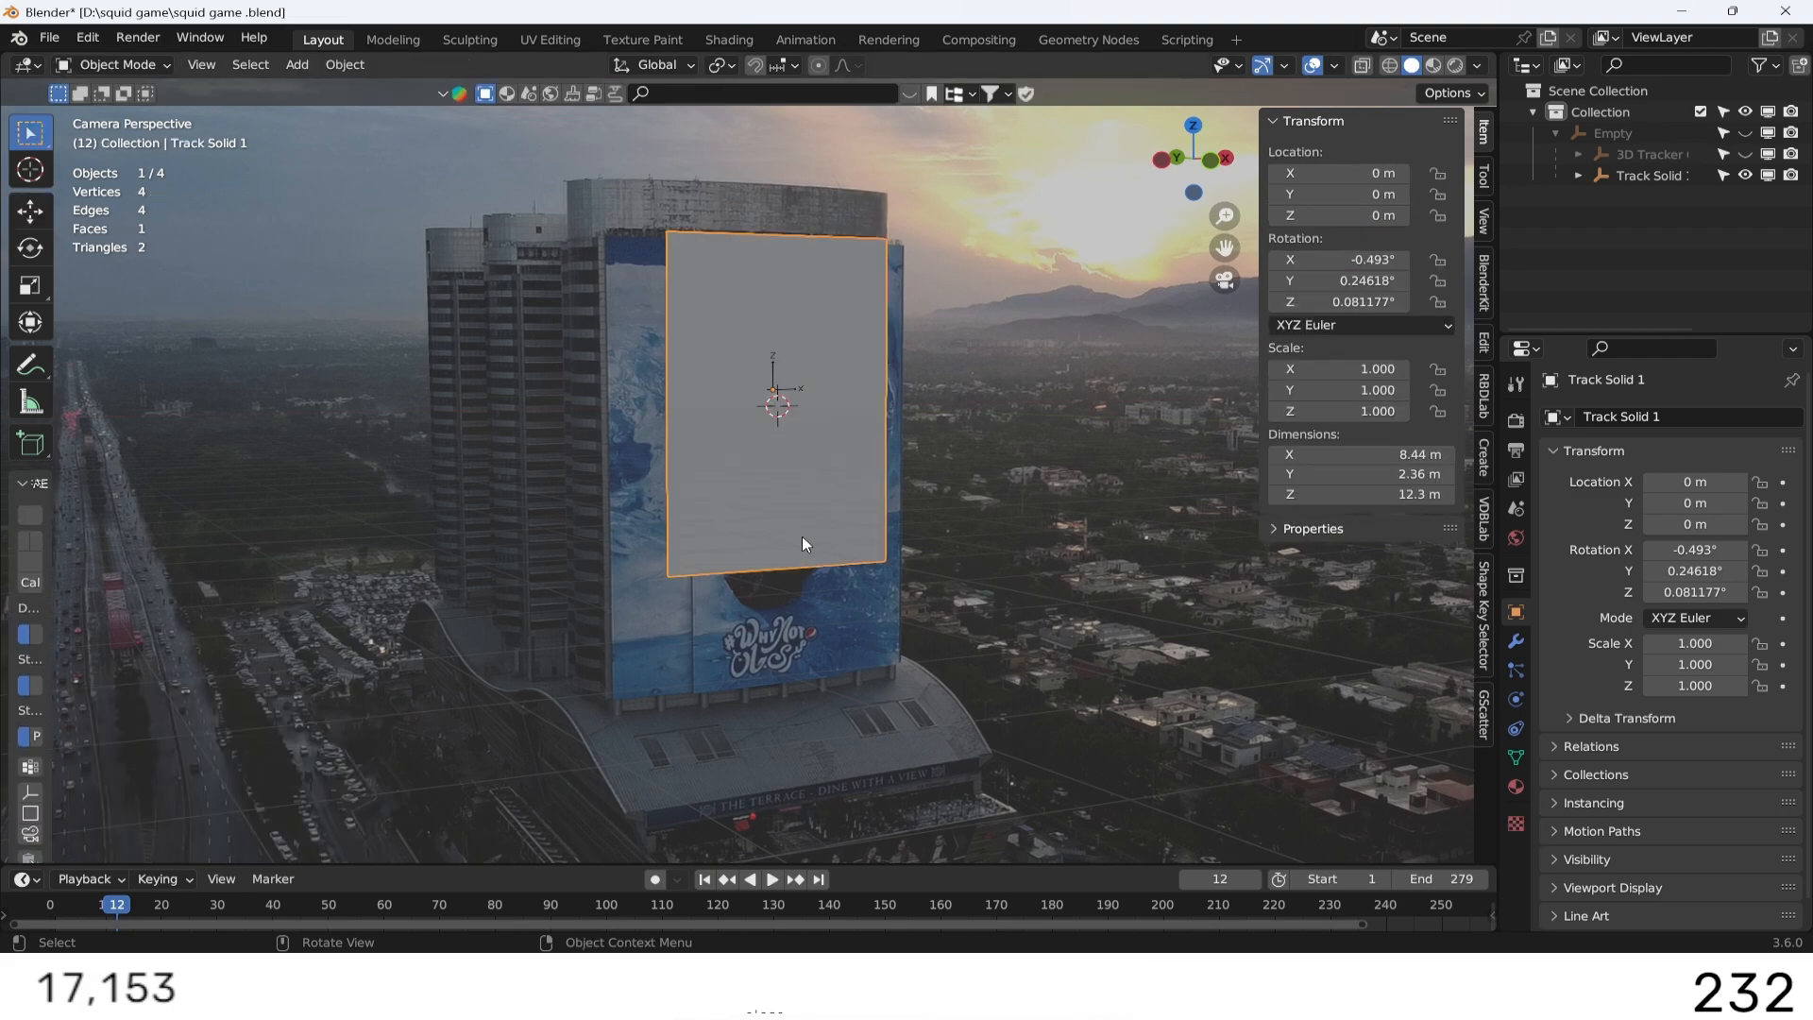
{"action": "key", "text": "Tab"}
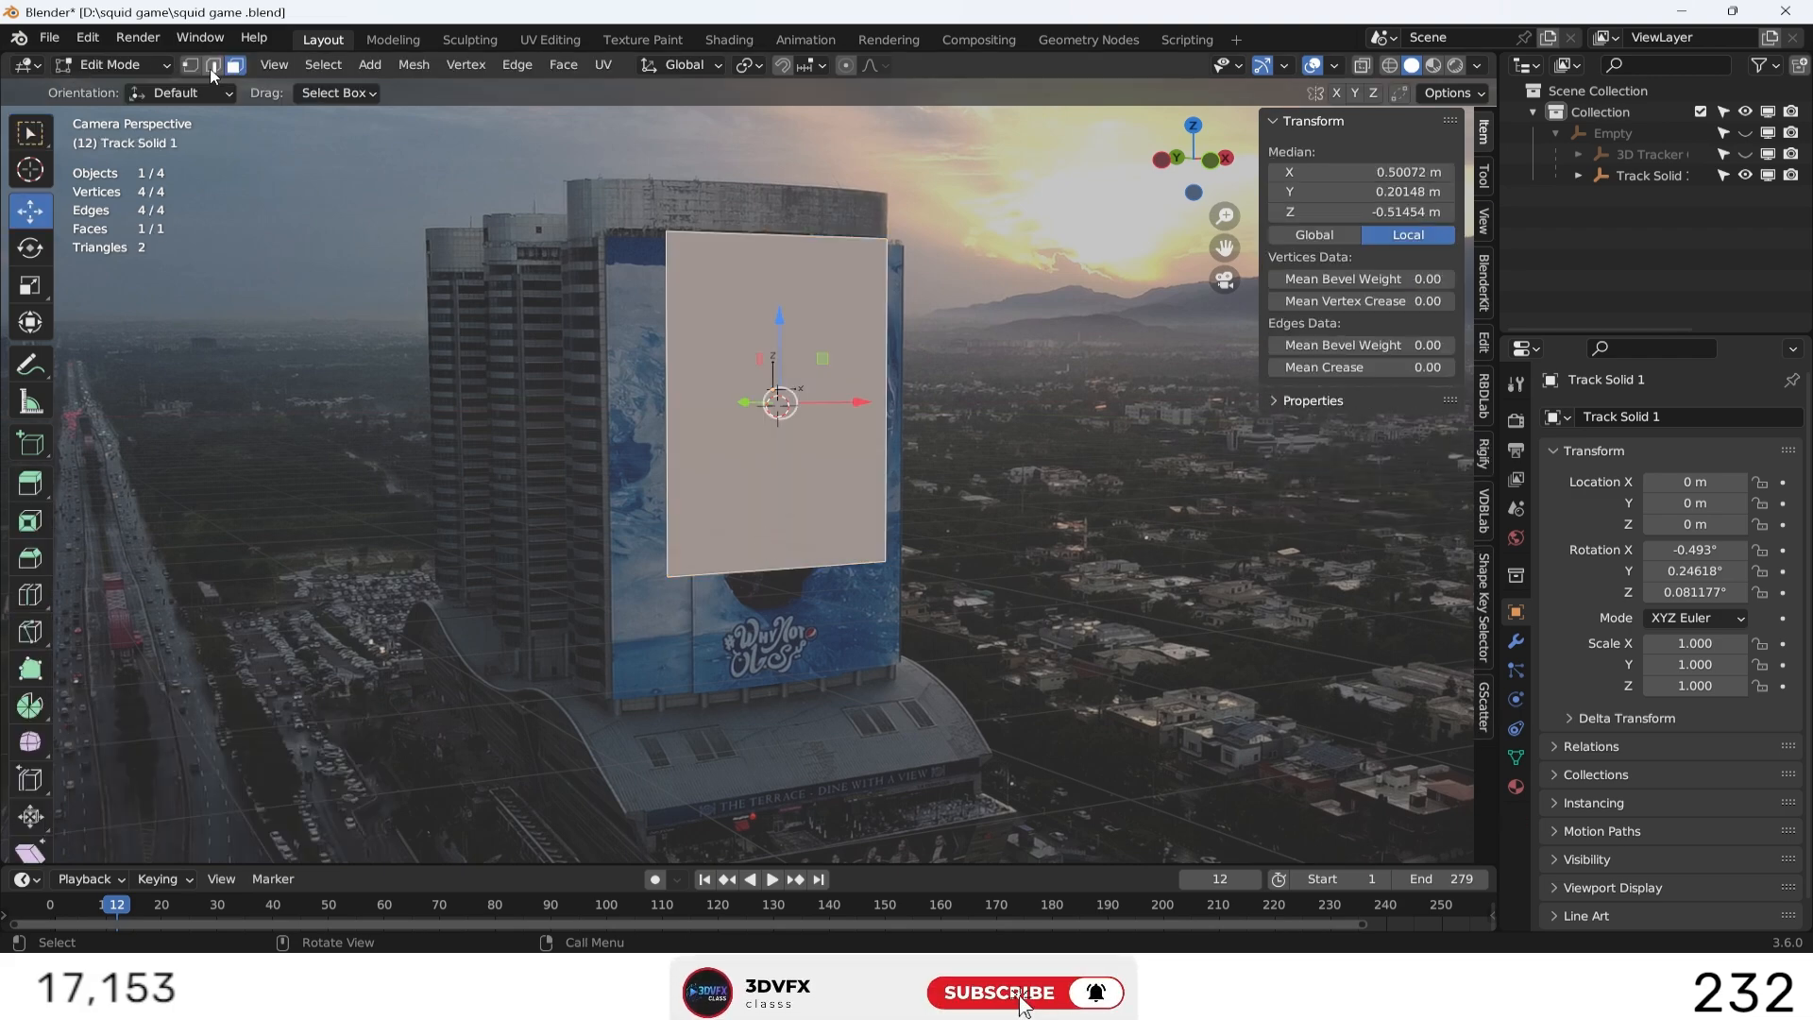
{"action": "left_click", "coordinate": [213, 66]}
{"action": "left_click", "coordinate": [739, 571]}
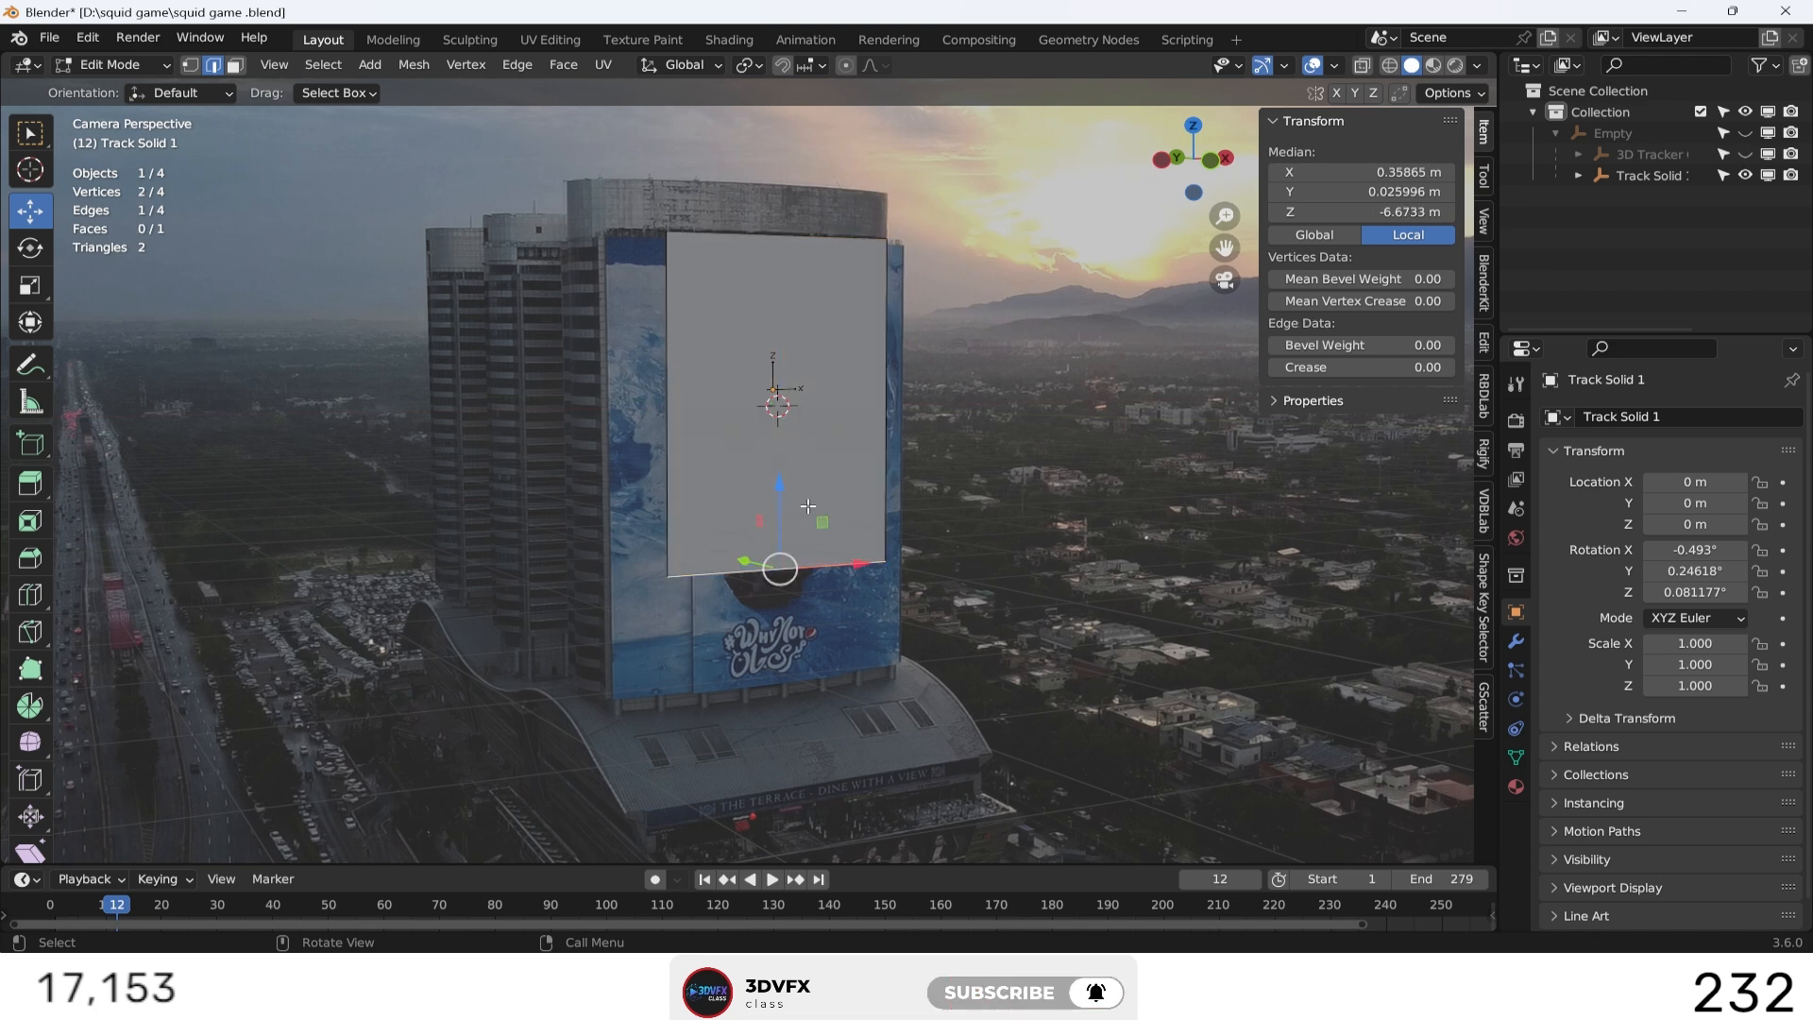
{"action": "left_click_drag", "start_coordinate": [784, 481], "coordinate": [769, 566]}
Step: Move the plane's left edge about 1.93 m outward along X and lower it about 0.25 m to match the billboard's left border
{"action": "left_click", "coordinate": [696, 455]}
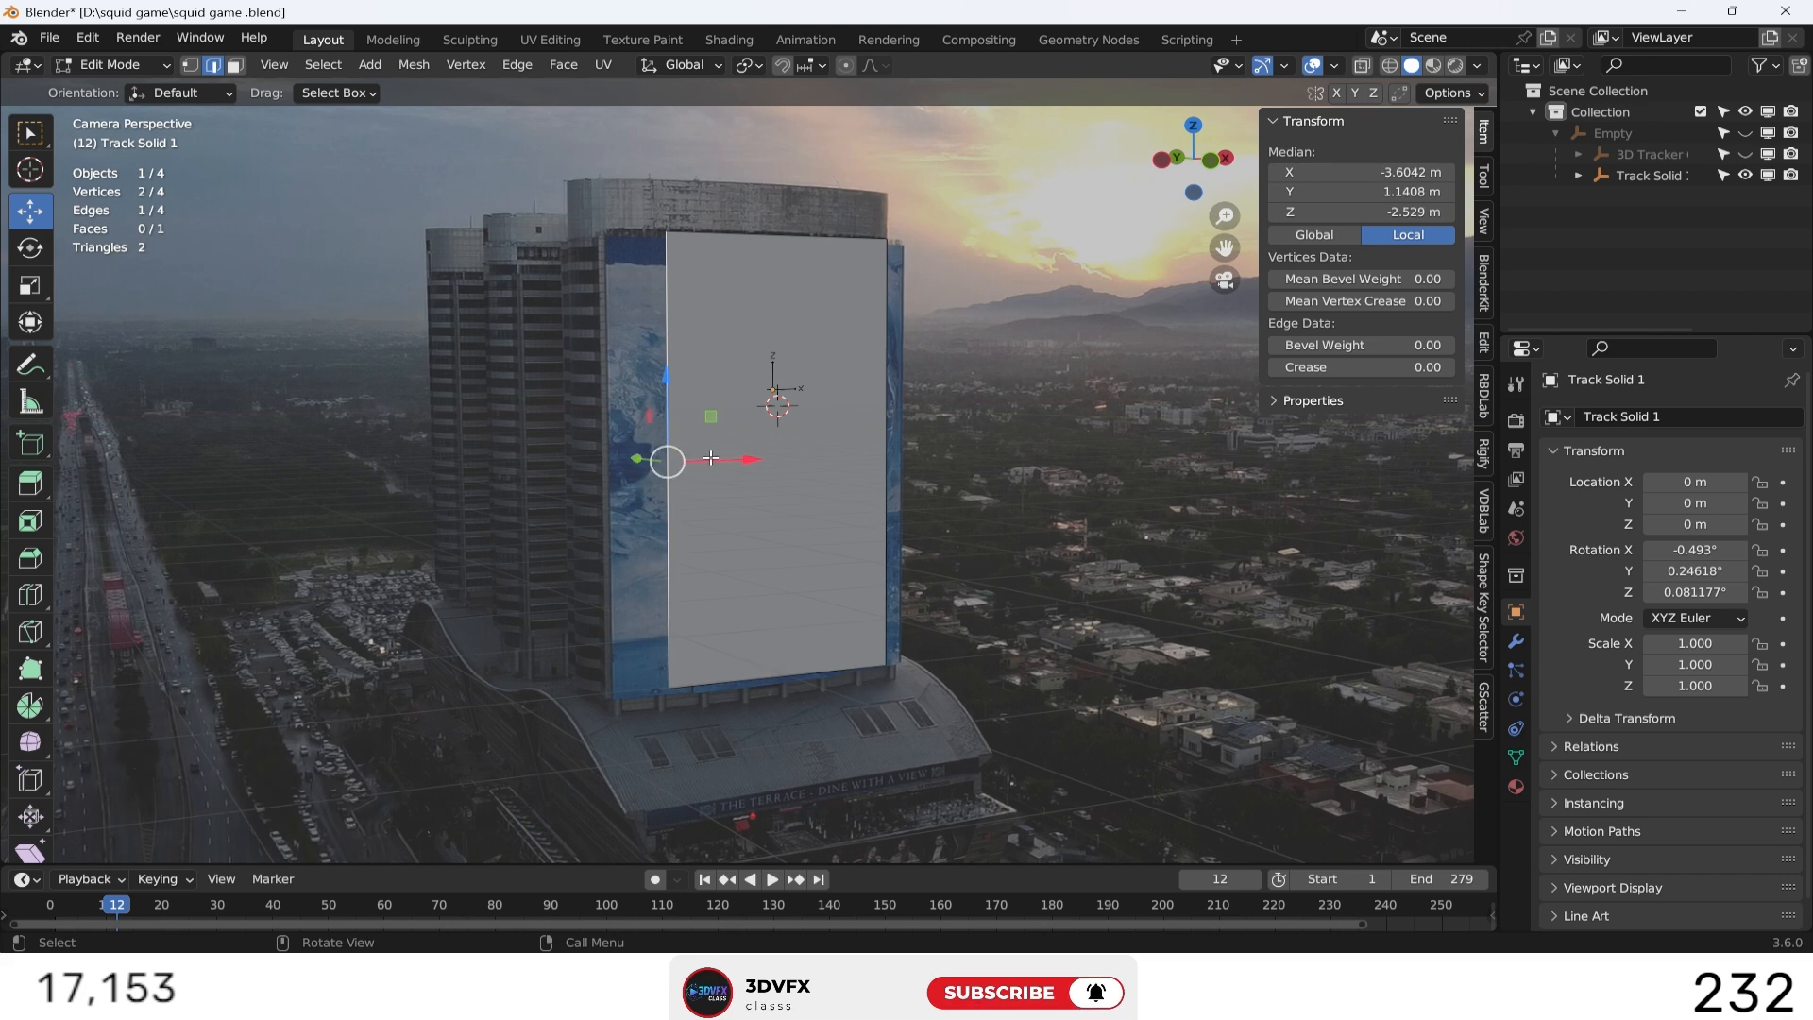
{"action": "left_click_drag", "start_coordinate": [719, 458], "coordinate": [664, 466]}
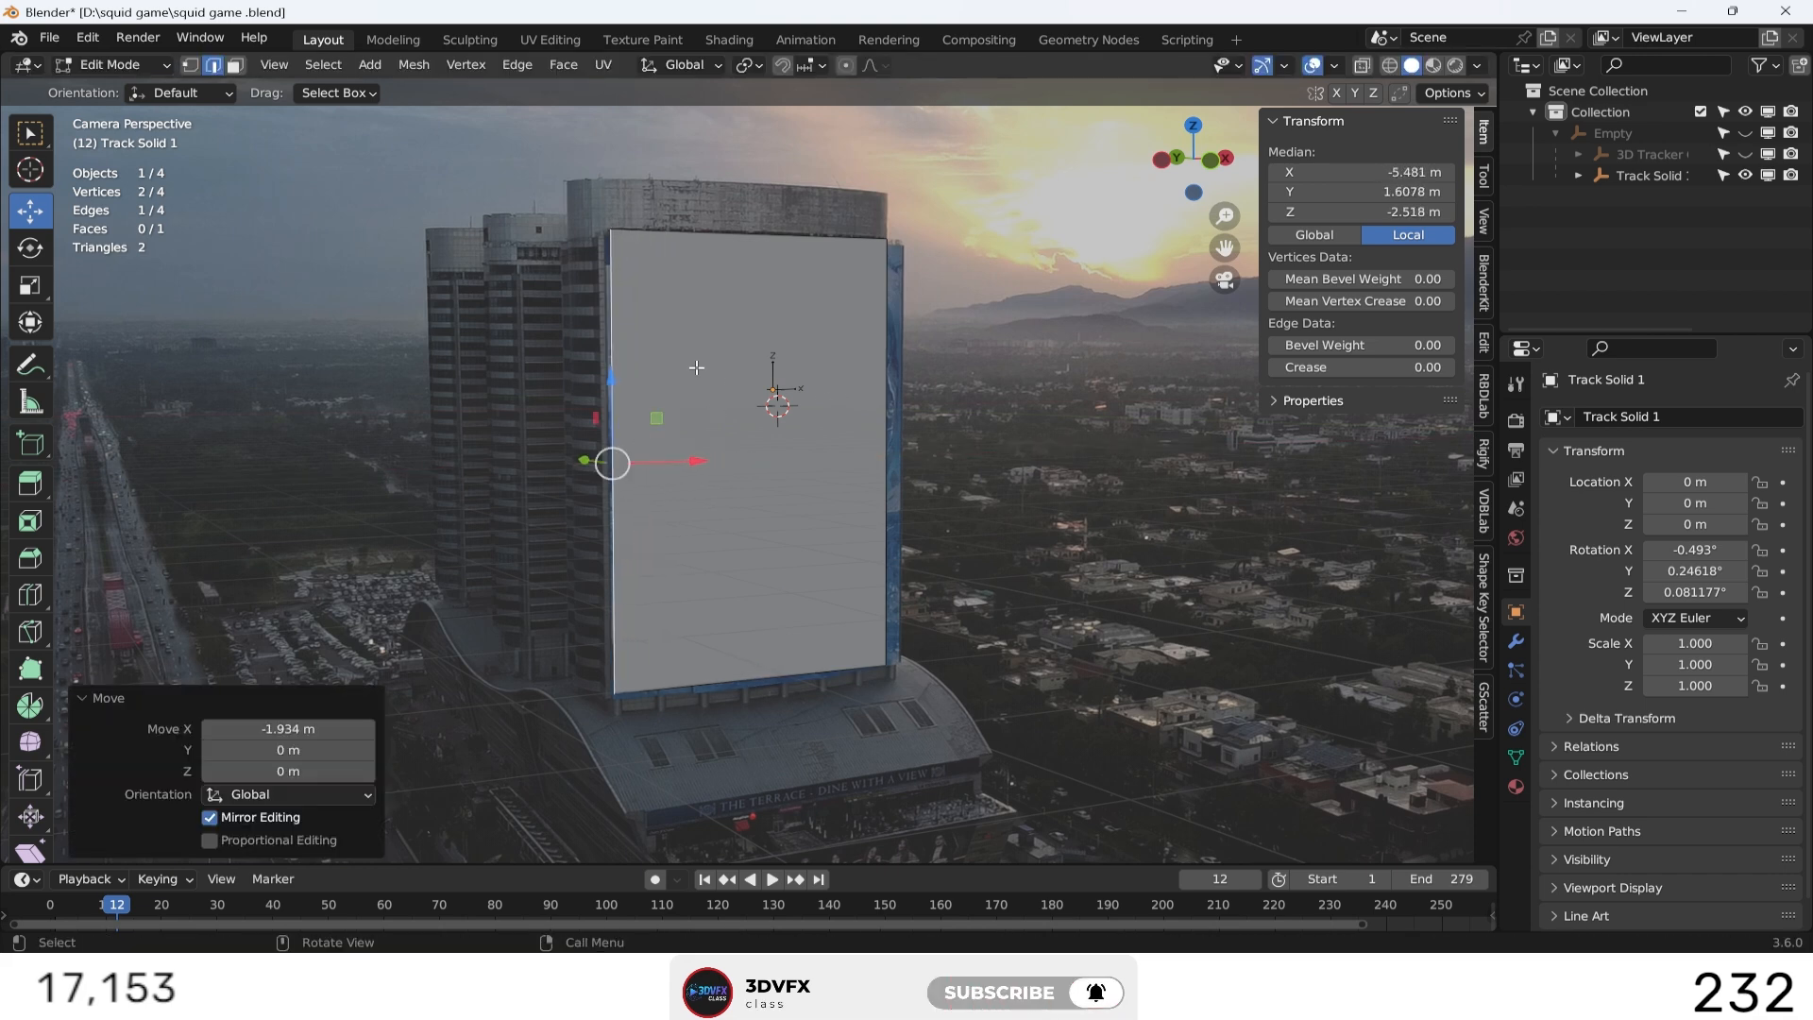
{"action": "left_click_drag", "start_coordinate": [609, 375], "coordinate": [609, 389]}
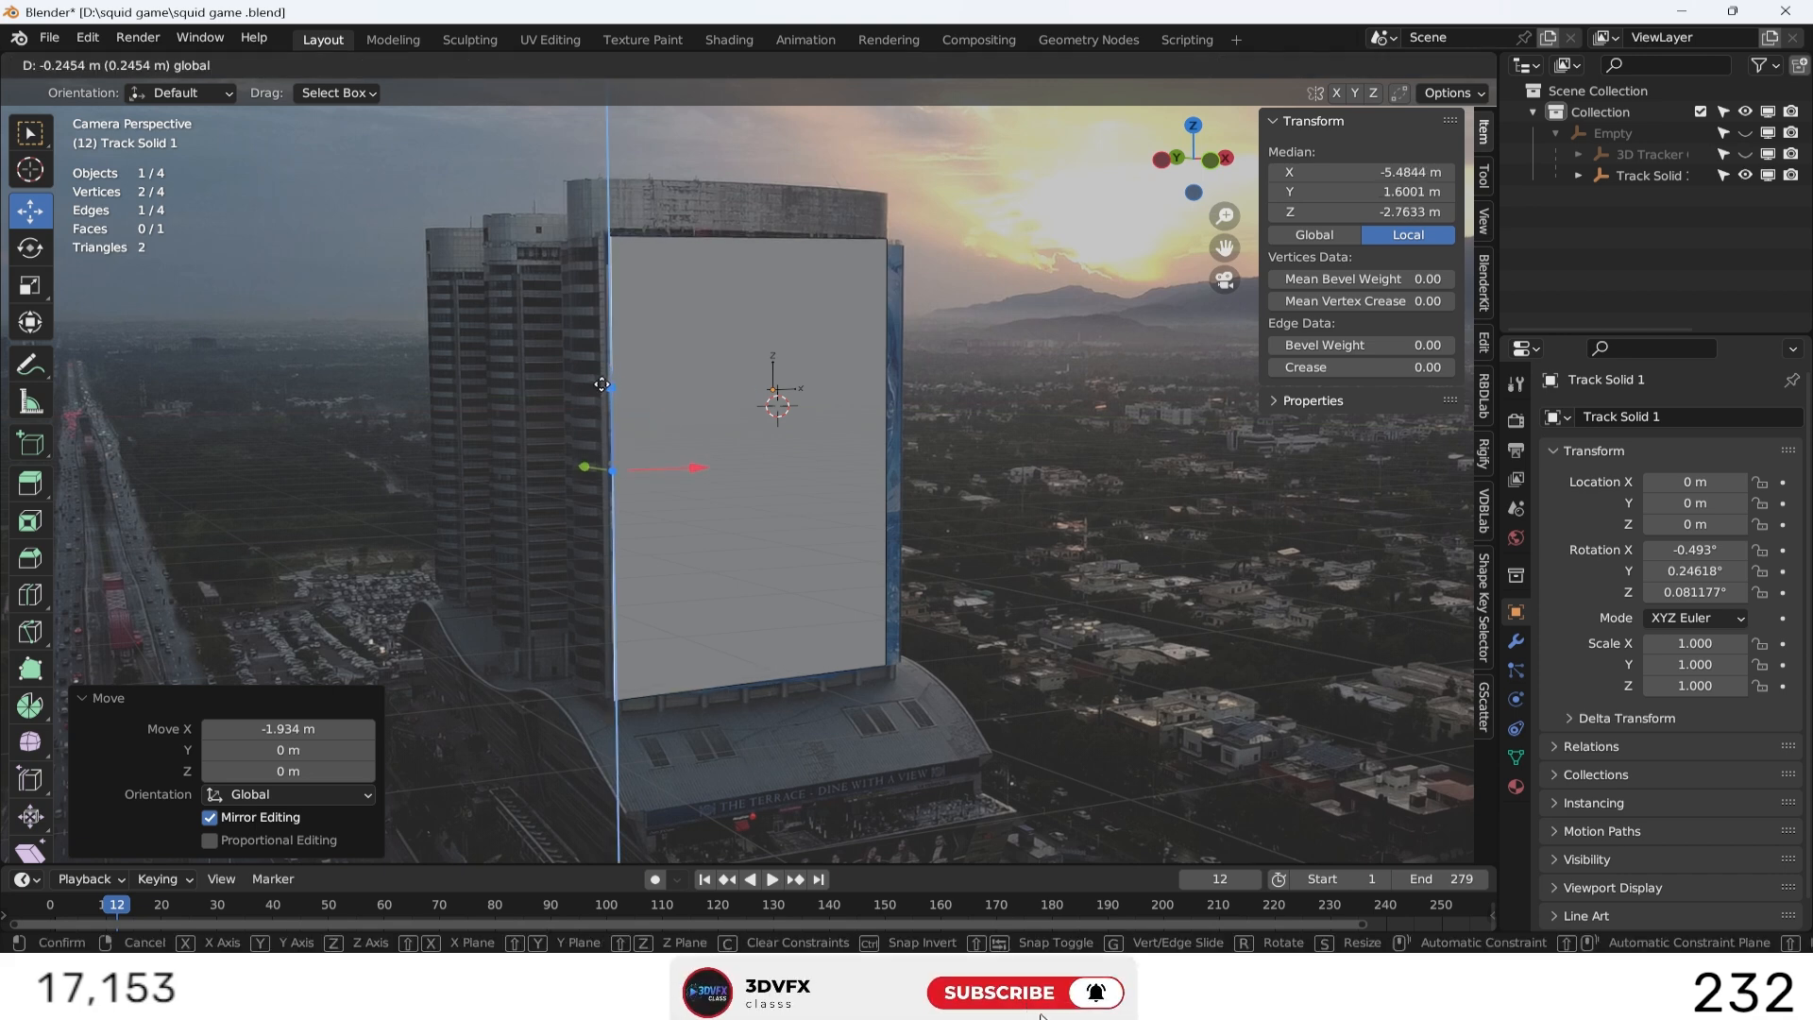
{"action": "left_click_drag", "start_coordinate": [602, 383], "coordinate": [695, 466]}
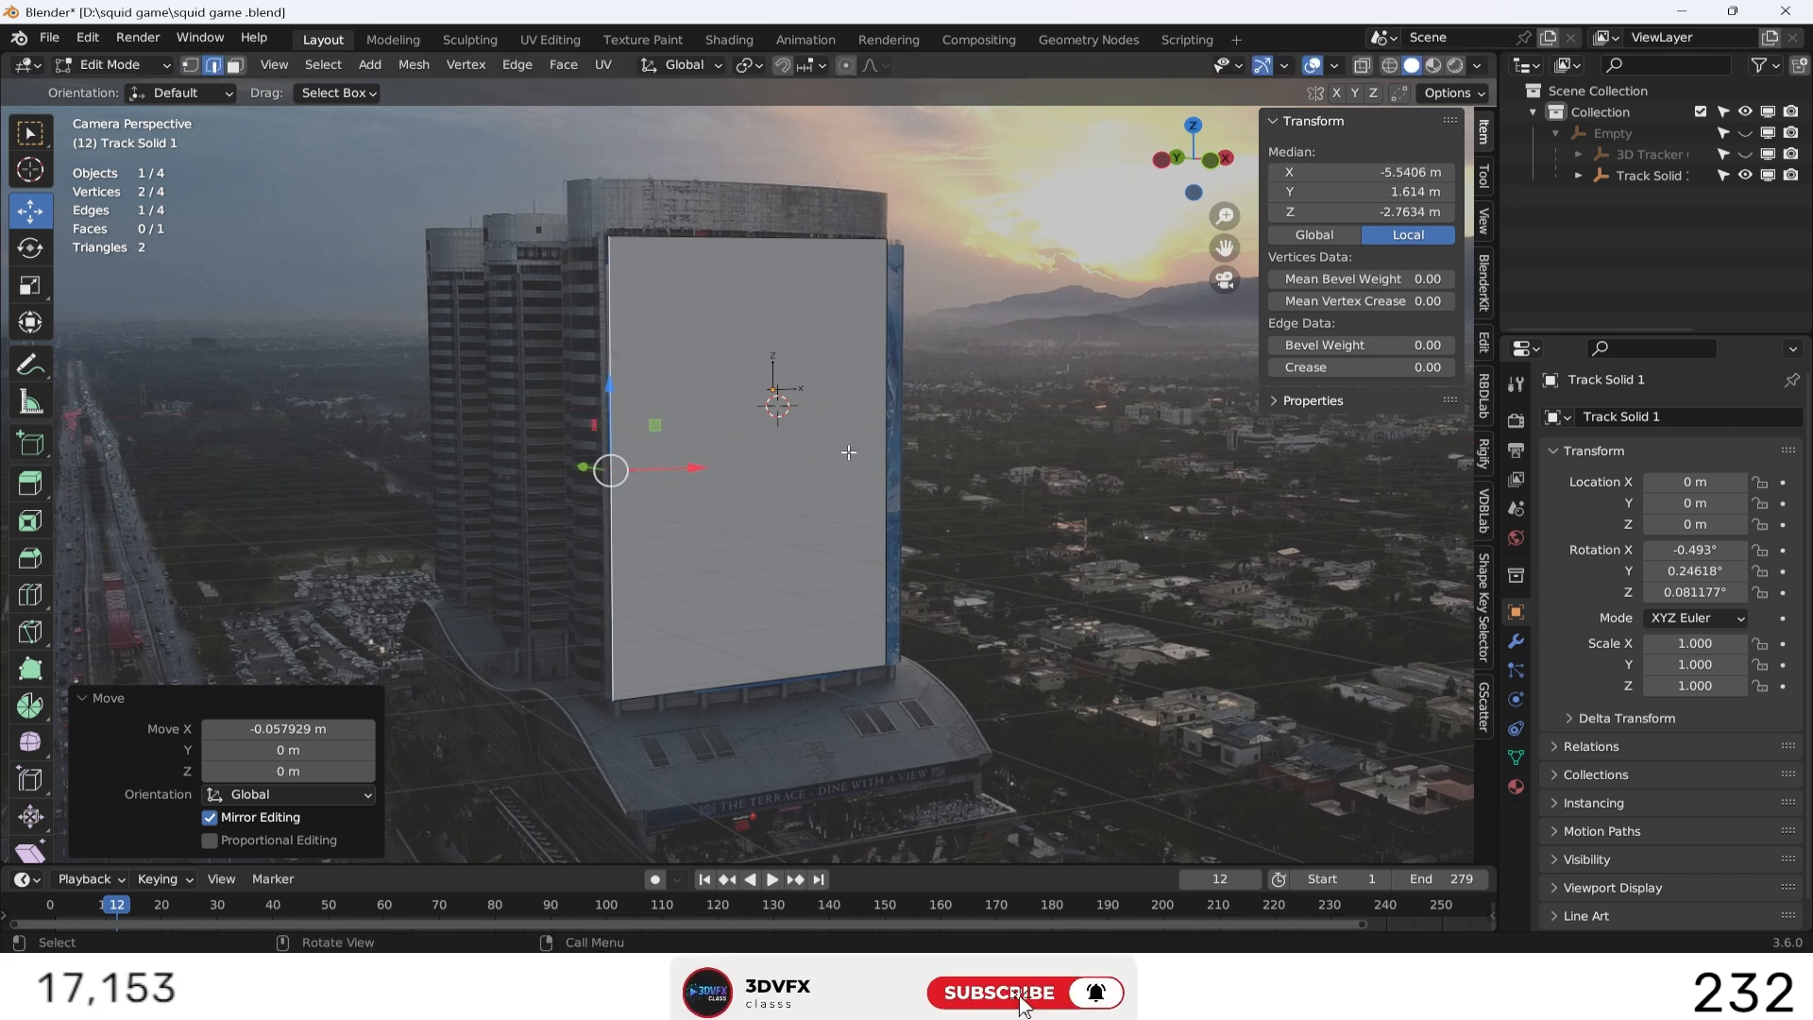
Step: Fit the plane's right edge and corner vertices to the billboard's right side, and leave Edit Mode
{"action": "left_click", "coordinate": [879, 452]}
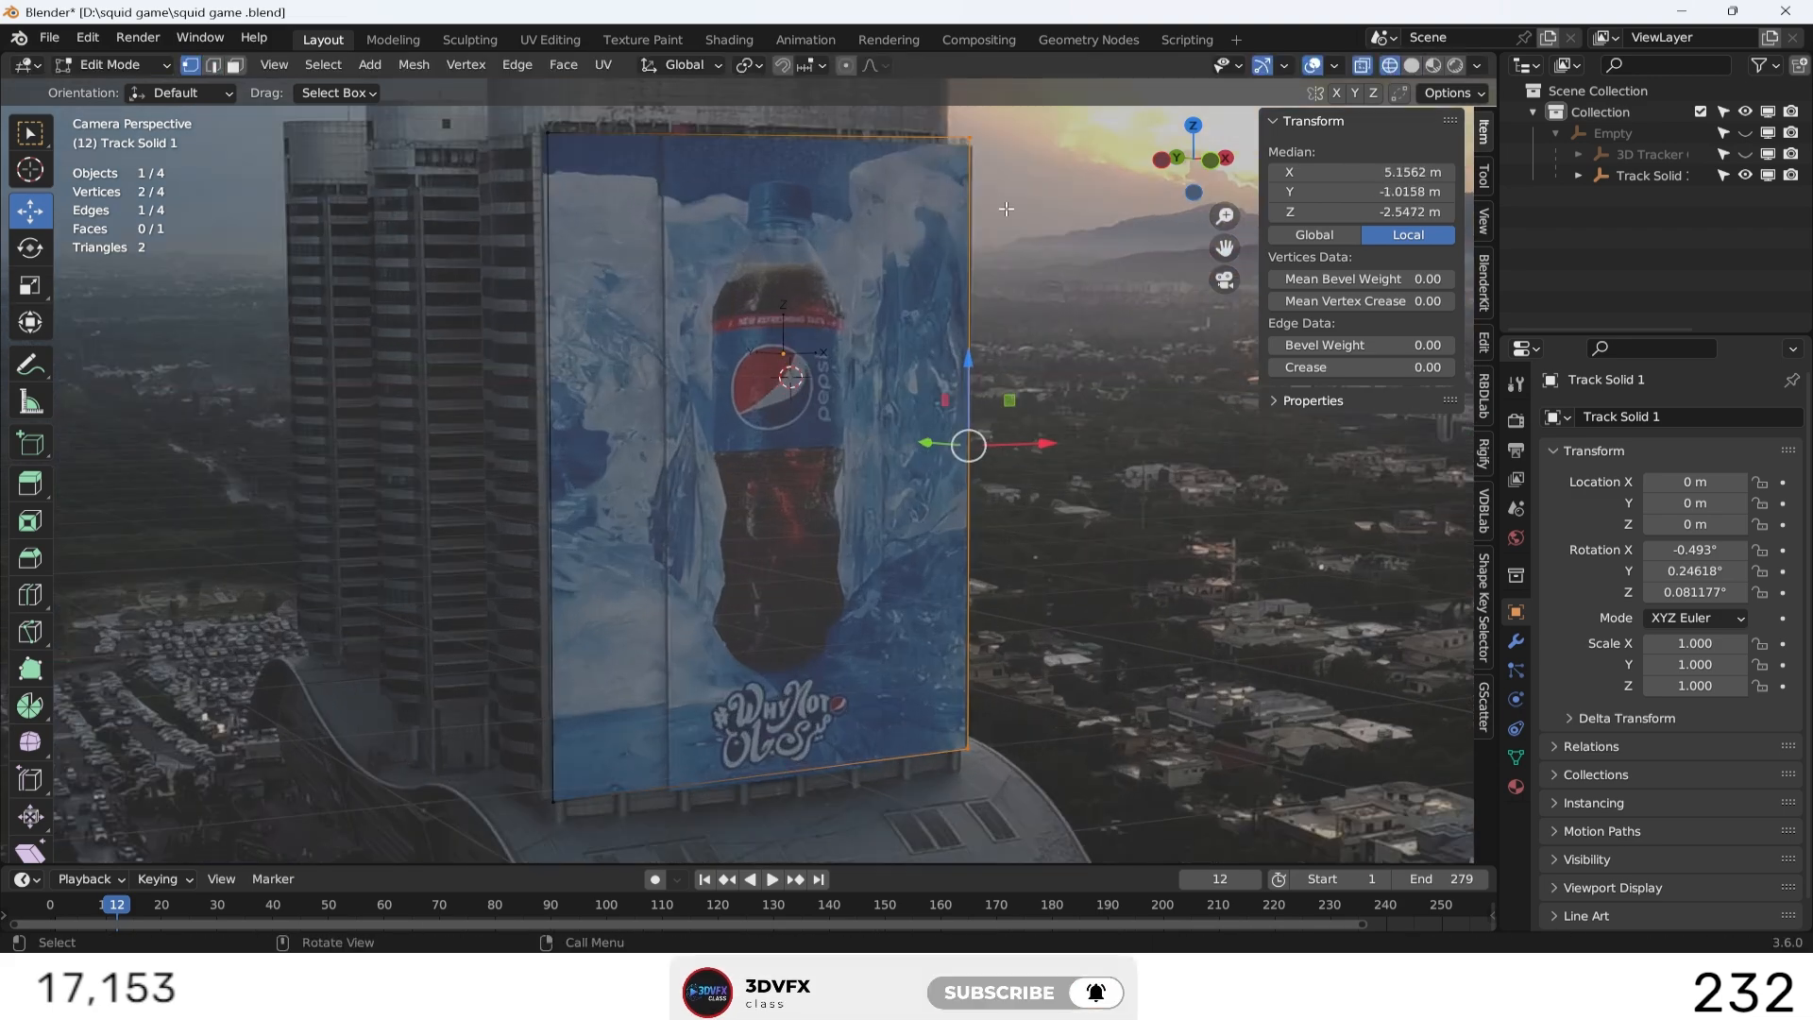
{"action": "left_click_drag", "start_coordinate": [896, 203], "coordinate": [897, 187]}
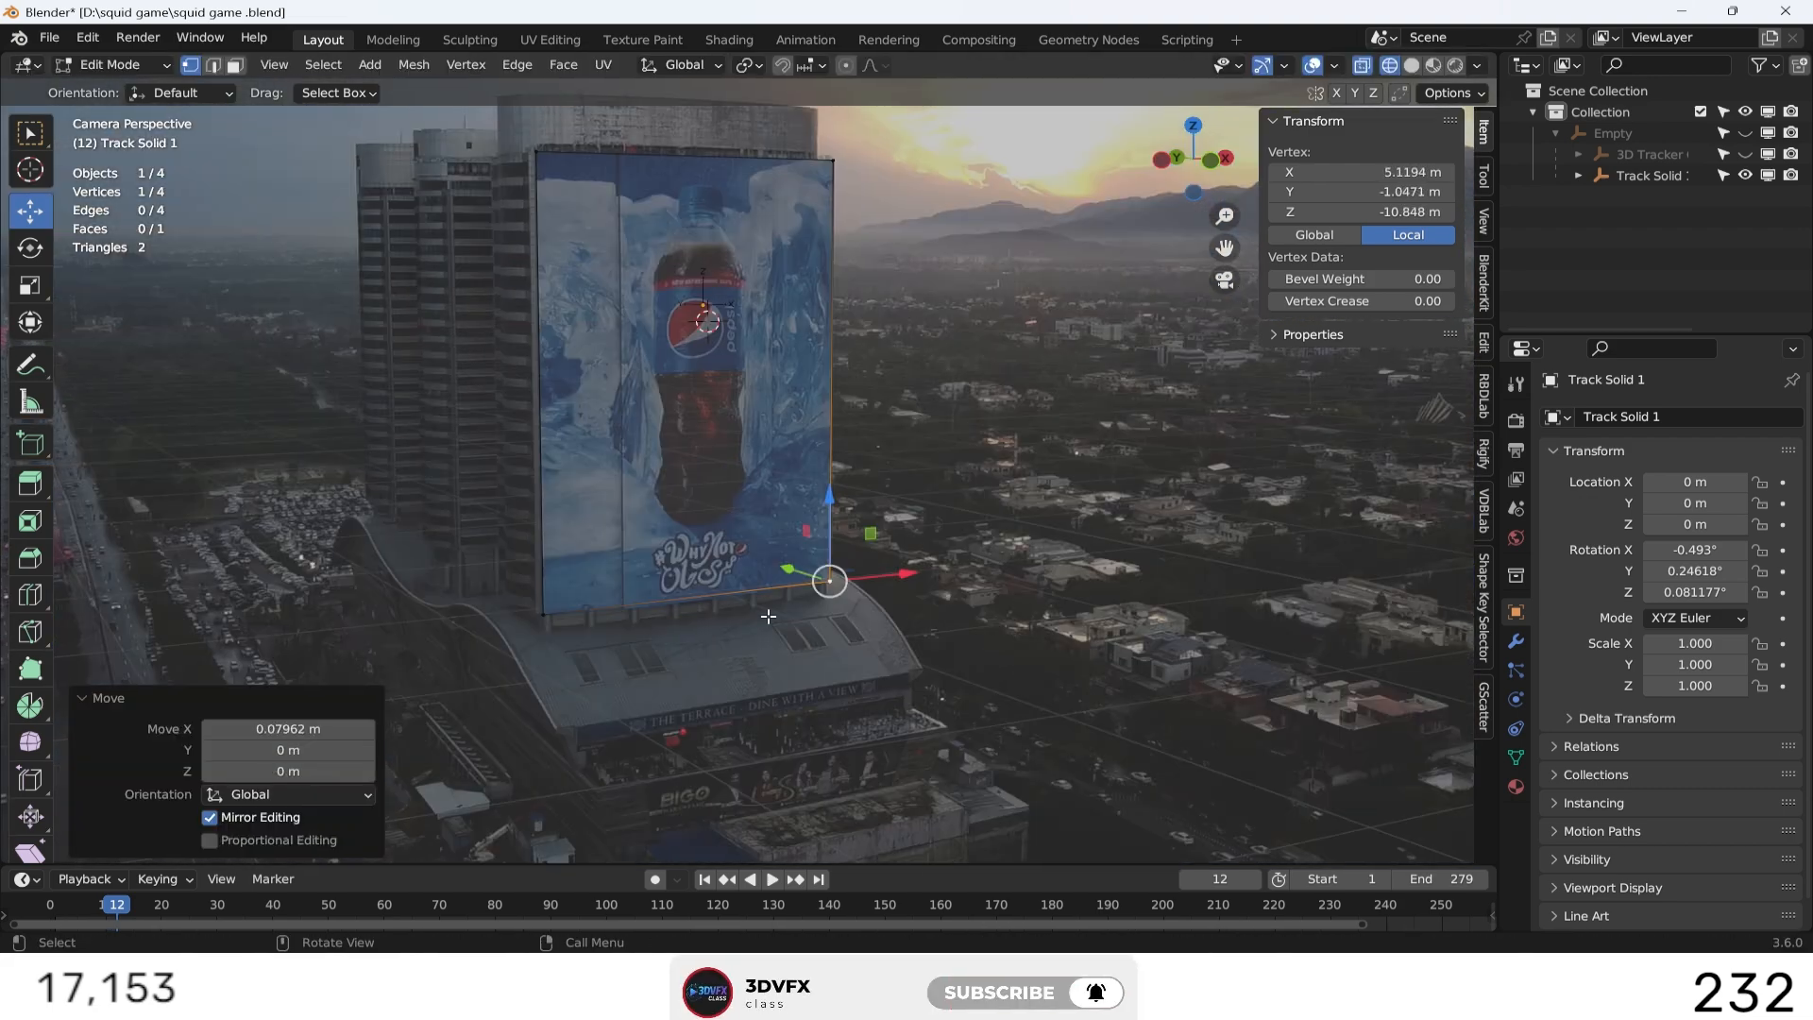
{"action": "key", "text": "Tab"}
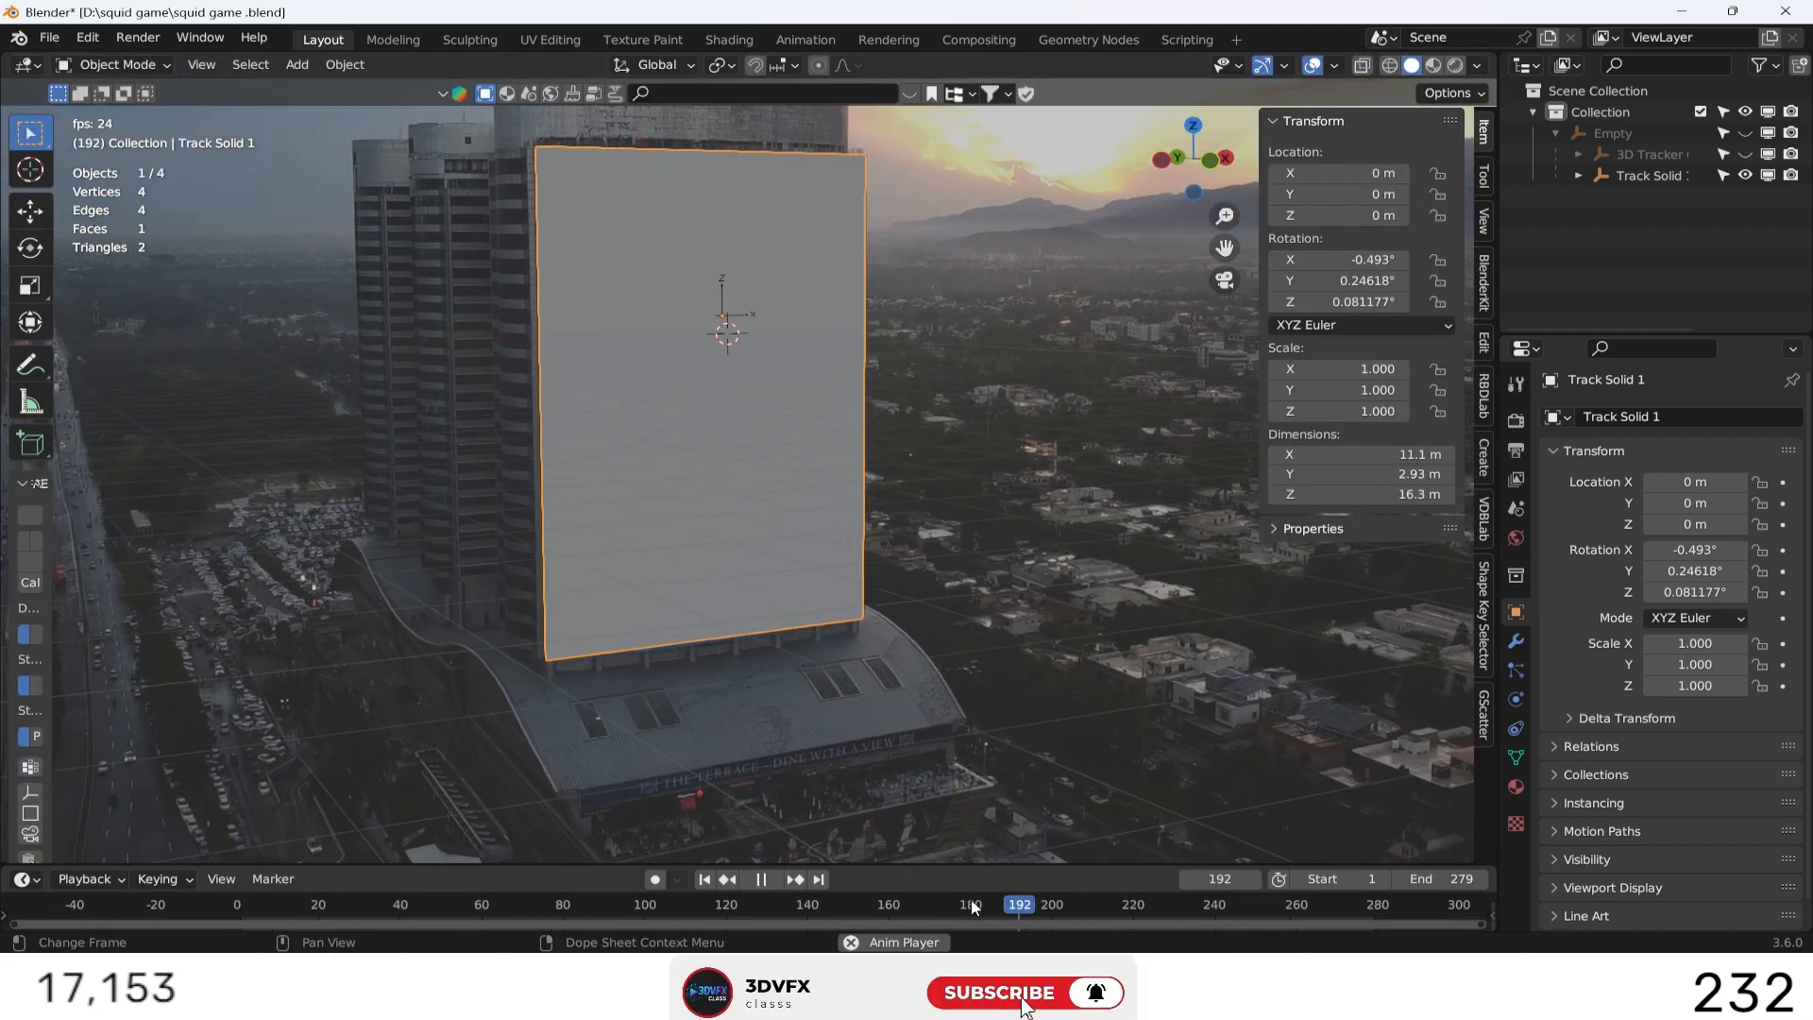
Step: Stop playback and extrude the Track Solid 1 face about 6.9 m backward into the building
{"action": "key", "text": "Escape"}
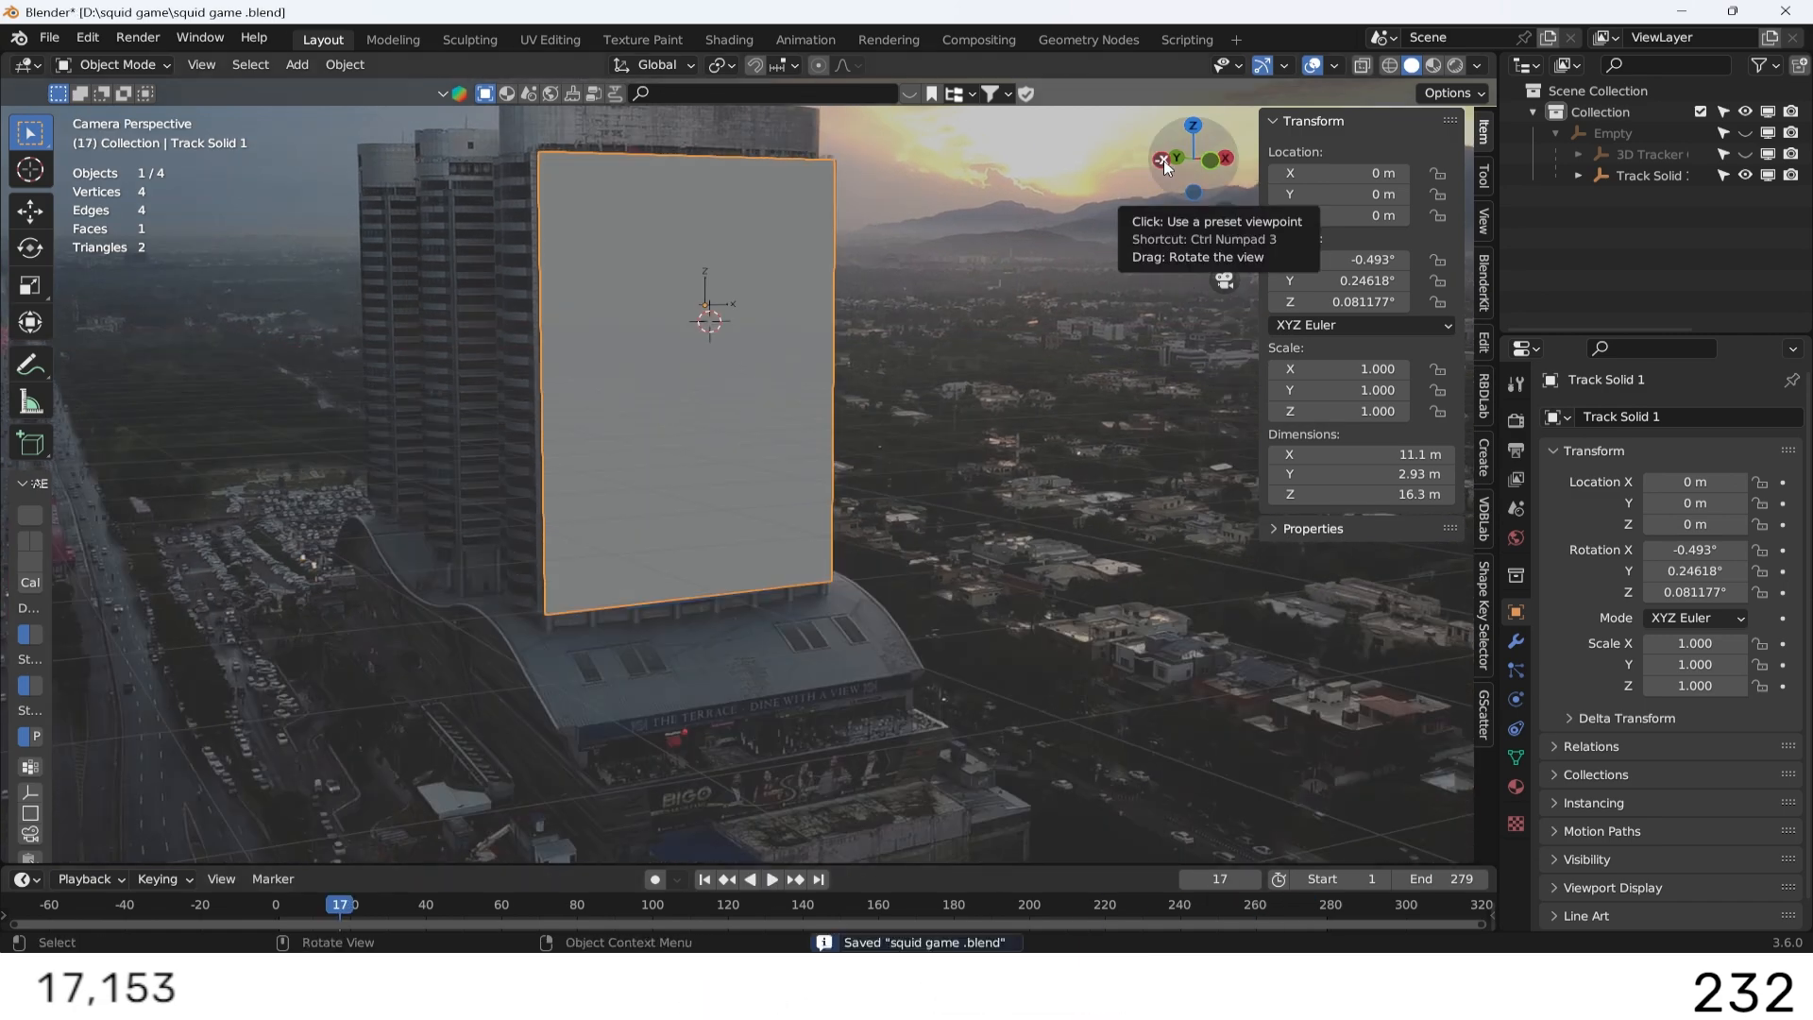
{"action": "left_click", "coordinate": [1163, 160]}
{"action": "key", "text": "Tab"}
{"action": "middle_click_drag", "start_coordinate": [718, 453], "coordinate": [680, 462]}
{"action": "left_click", "coordinate": [232, 65]}
{"action": "left_click", "coordinate": [698, 472]}
{"action": "key", "text": "KP_0"}
{"action": "key", "text": "e"}
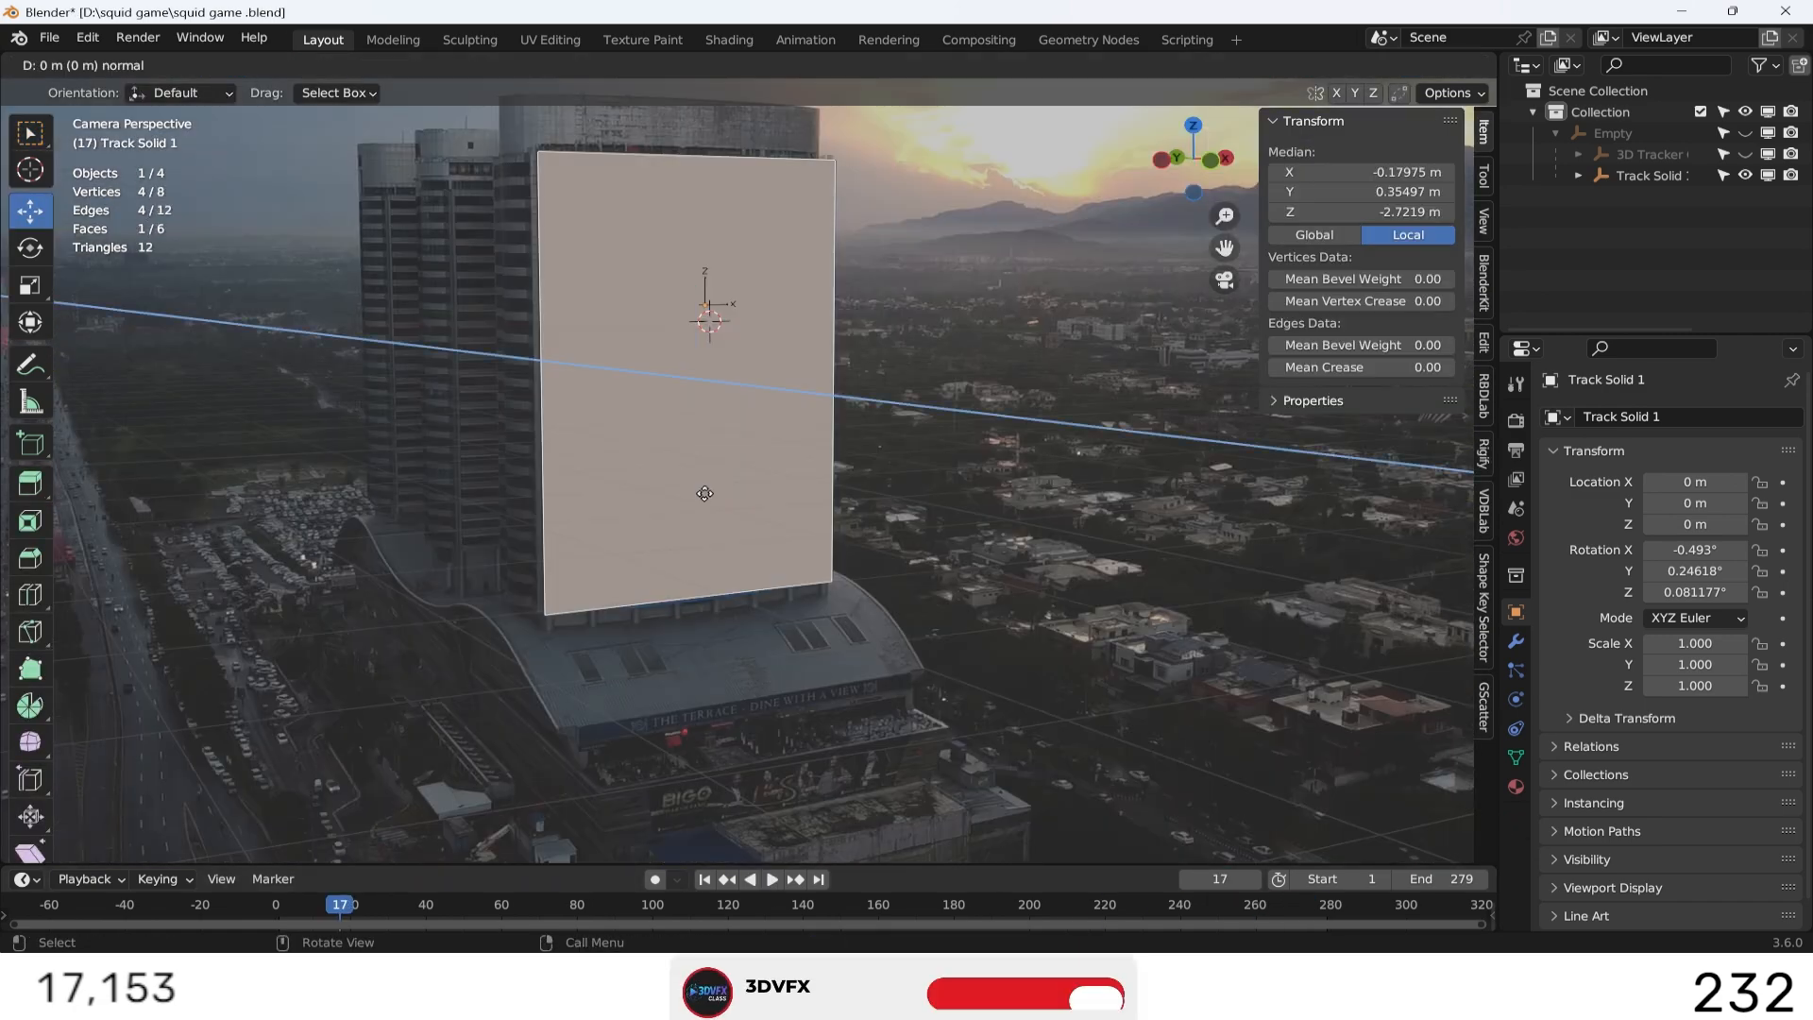
{"action": "left_click", "coordinate": [625, 489]}
Step: Scale the extruded back face down to about 0.78 and adjust its height along Z
{"action": "key", "text": "s"}
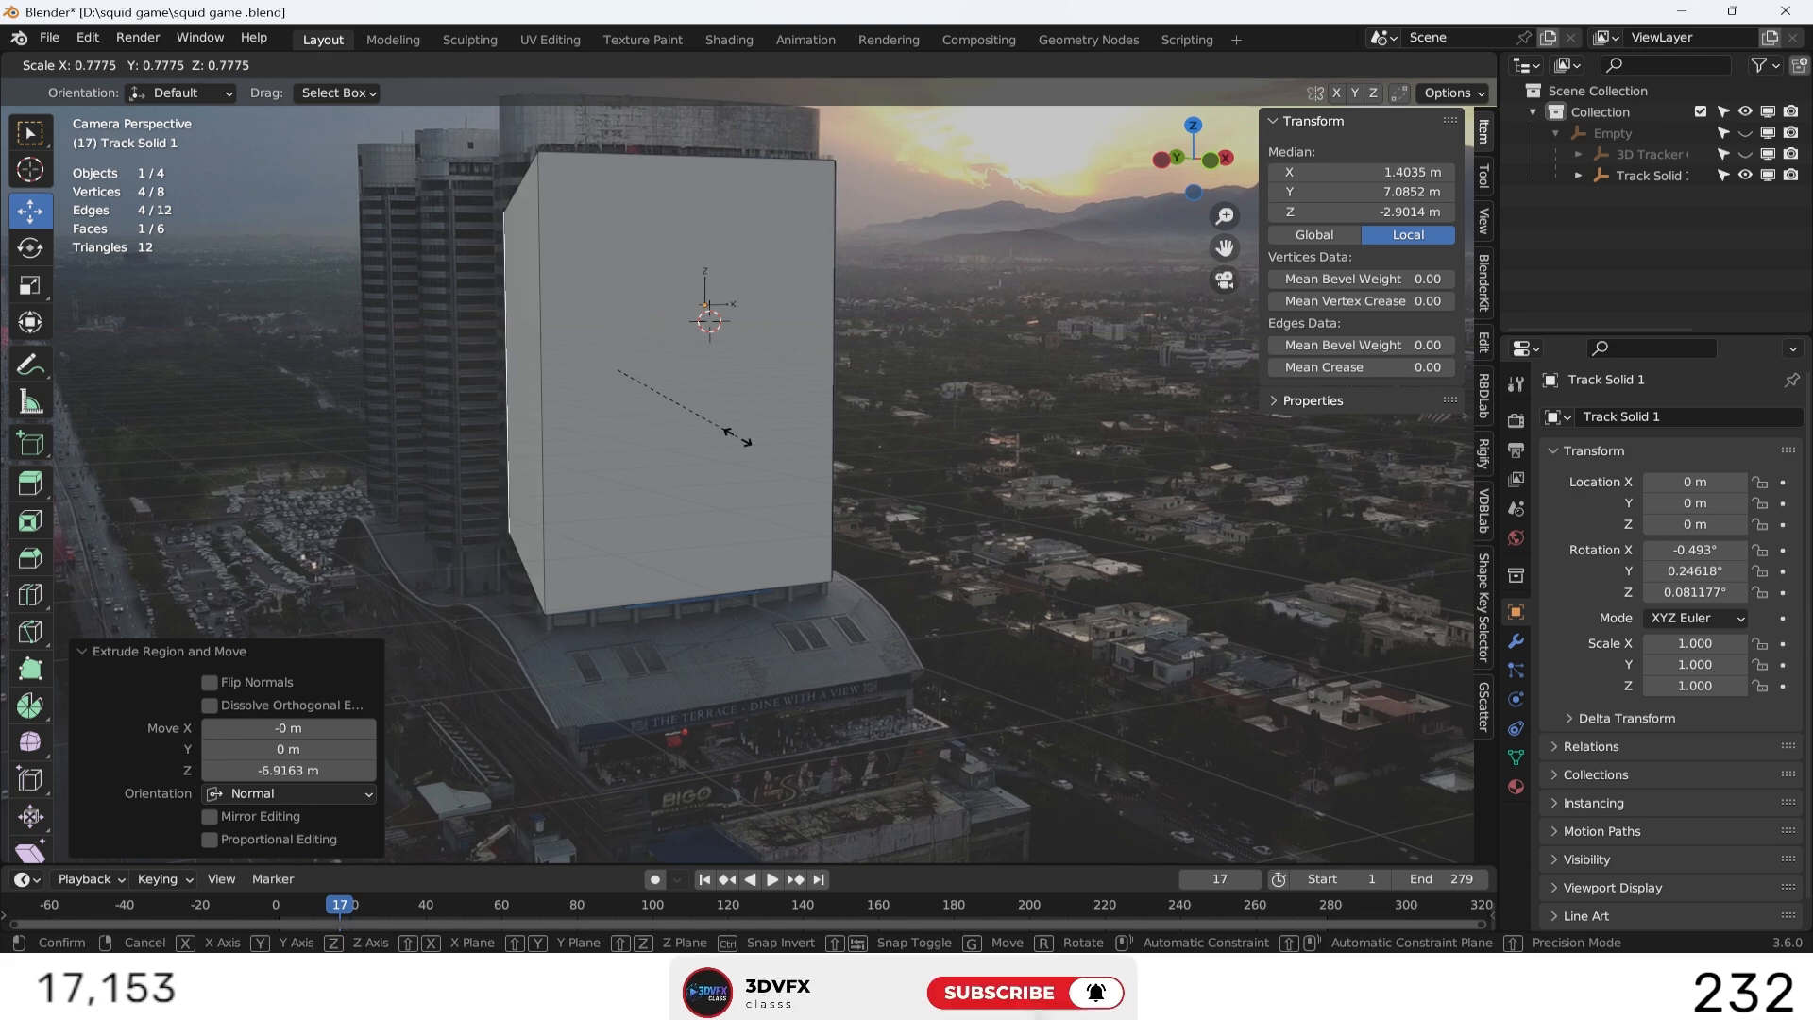
{"action": "left_click", "coordinate": [730, 437]}
{"action": "key", "text": "s"}
{"action": "key", "text": "z"}
{"action": "left_click", "coordinate": [740, 469]}
Step: Separate the box's front face into its own object and leave Edit Mode
{"action": "left_click", "coordinate": [722, 454]}
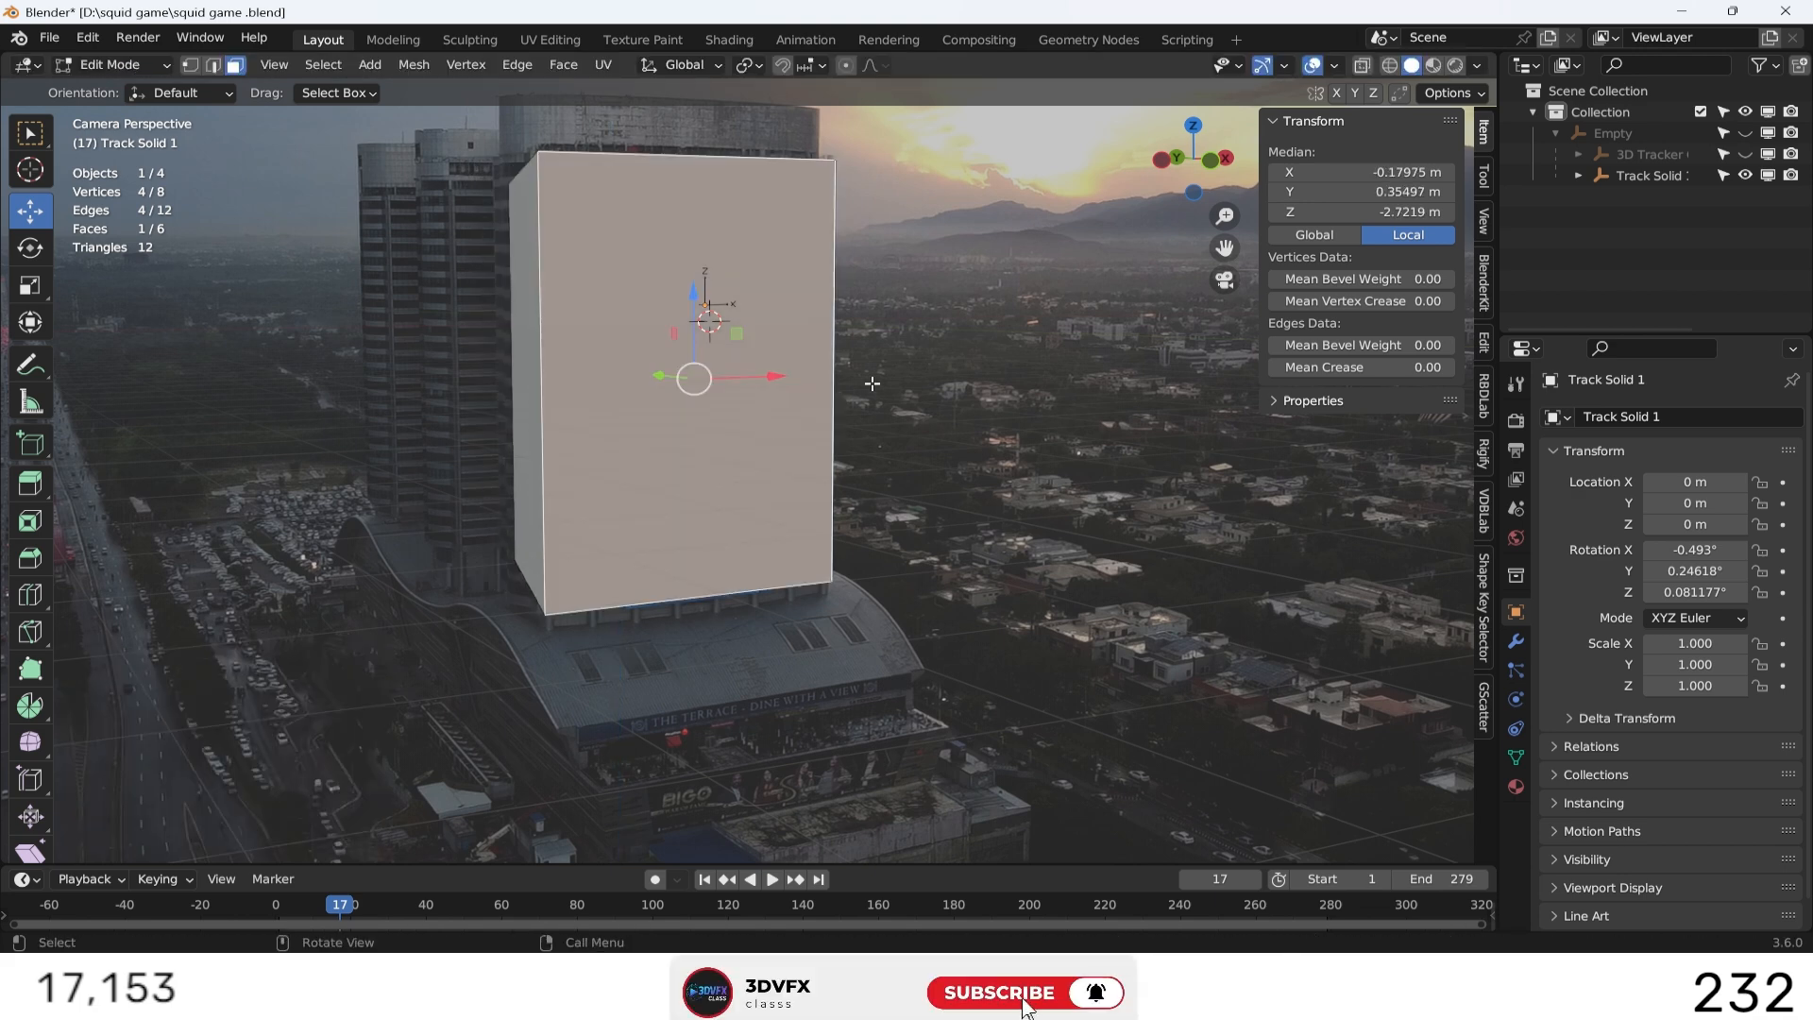
{"action": "left_click", "coordinate": [527, 377]}
{"action": "left_click", "coordinate": [690, 368]}
{"action": "right_click", "coordinate": [690, 368]}
{"action": "left_click", "coordinate": [823, 678]}
{"action": "key", "text": "Tab"}
{"action": "left_click", "coordinate": [534, 428]}
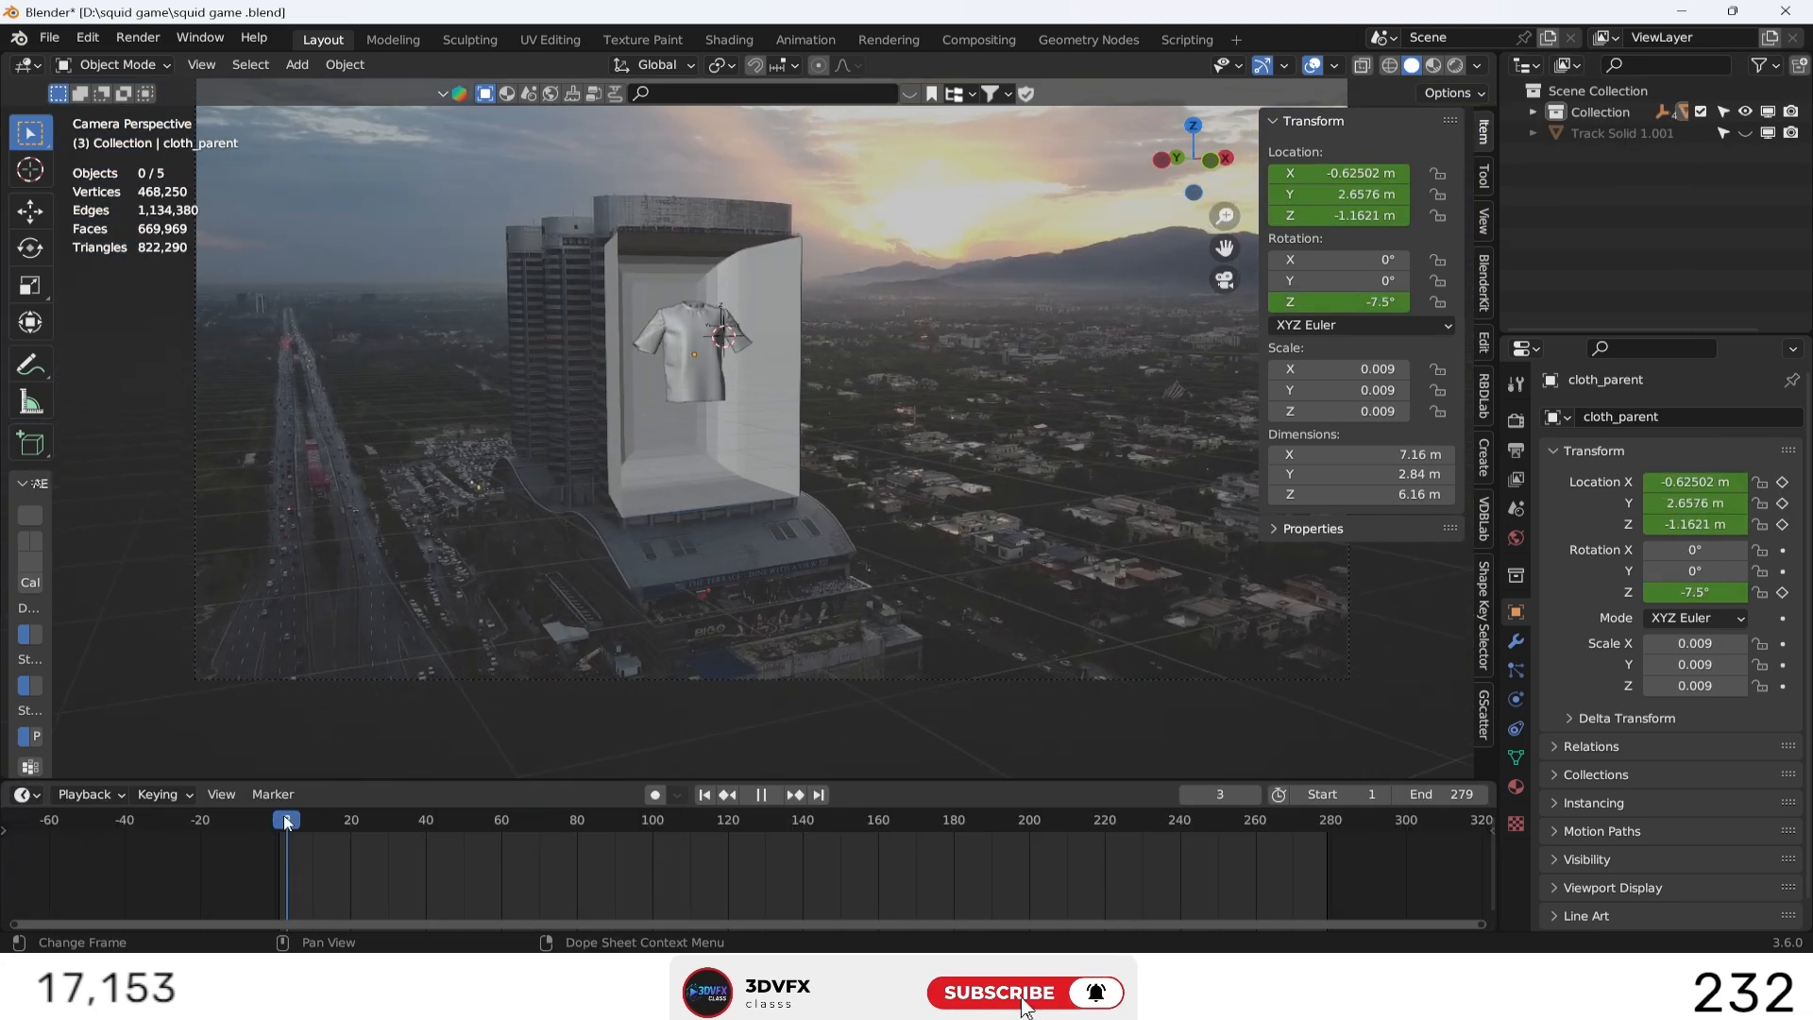
Step: At frame 285, set cloth_parent's Z rotation to -405° and keyframe it
{"action": "left_click_drag", "start_coordinate": [332, 817], "coordinate": [1348, 823]}
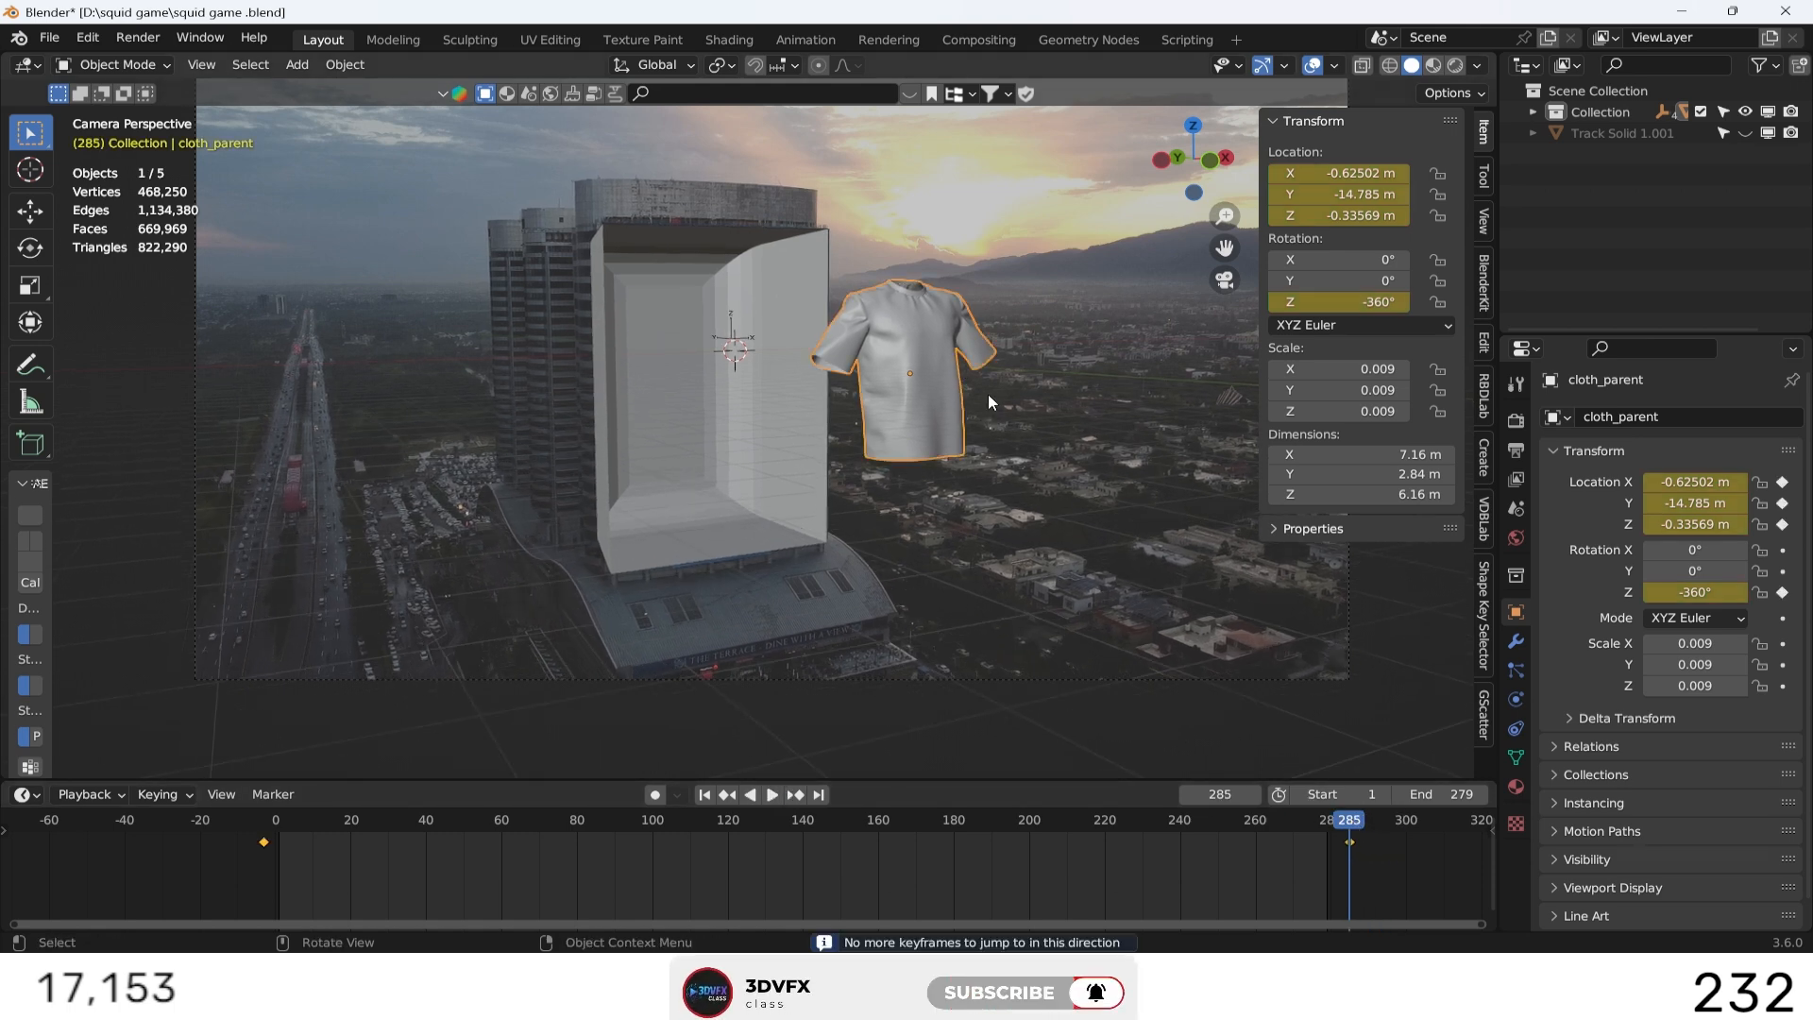
{"action": "left_click_drag", "start_coordinate": [1350, 302], "coordinate": [1294, 302]}
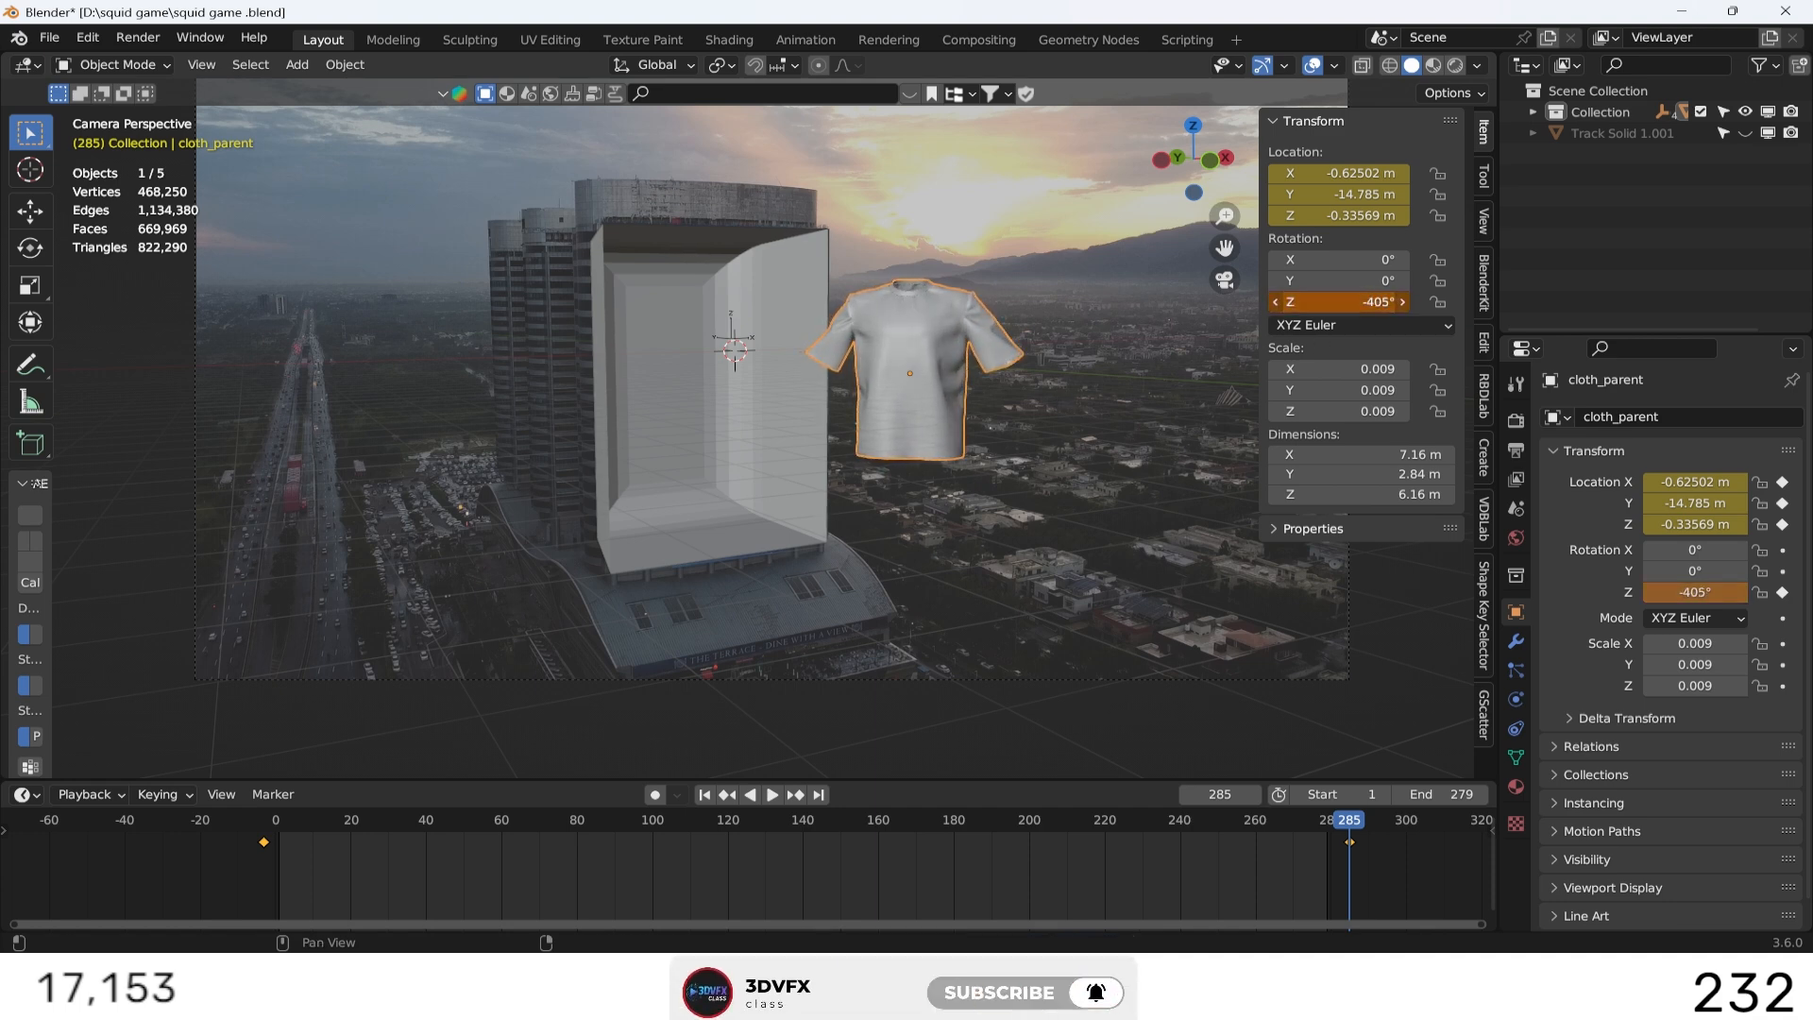
{"action": "key", "text": "i"}
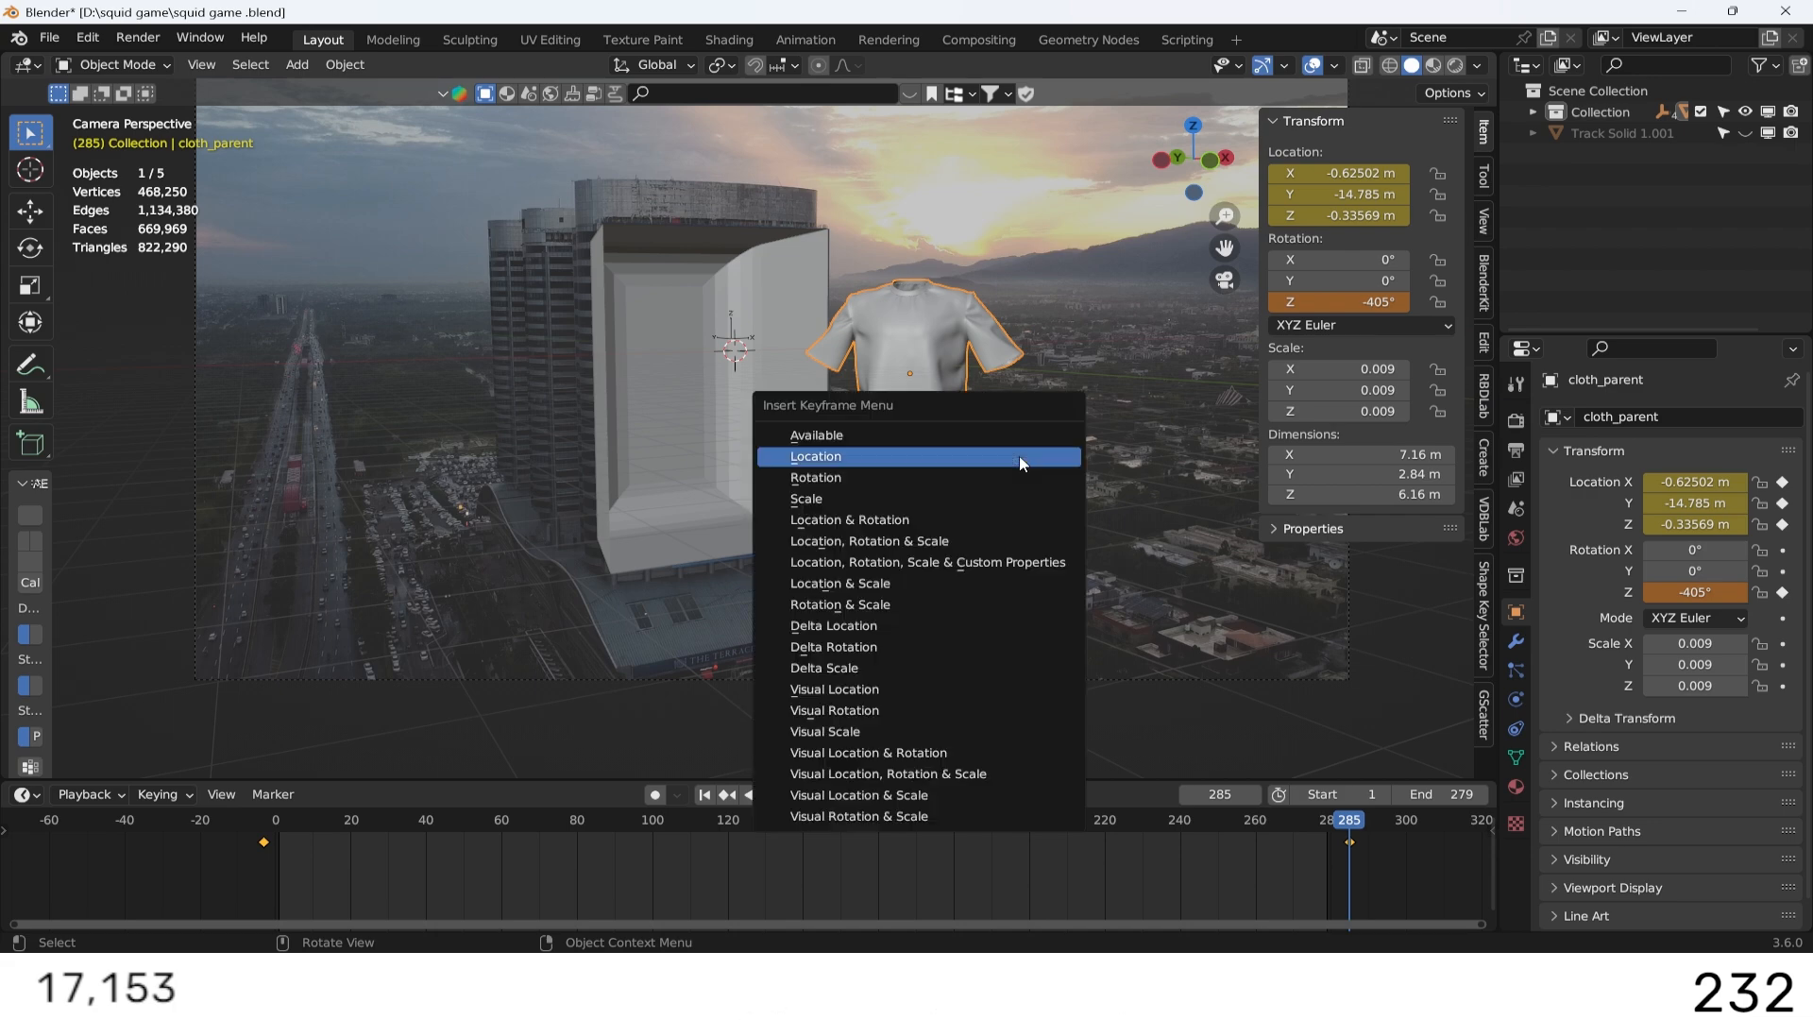
{"action": "left_click", "coordinate": [995, 473]}
{"action": "key", "text": "ctrl+z"}
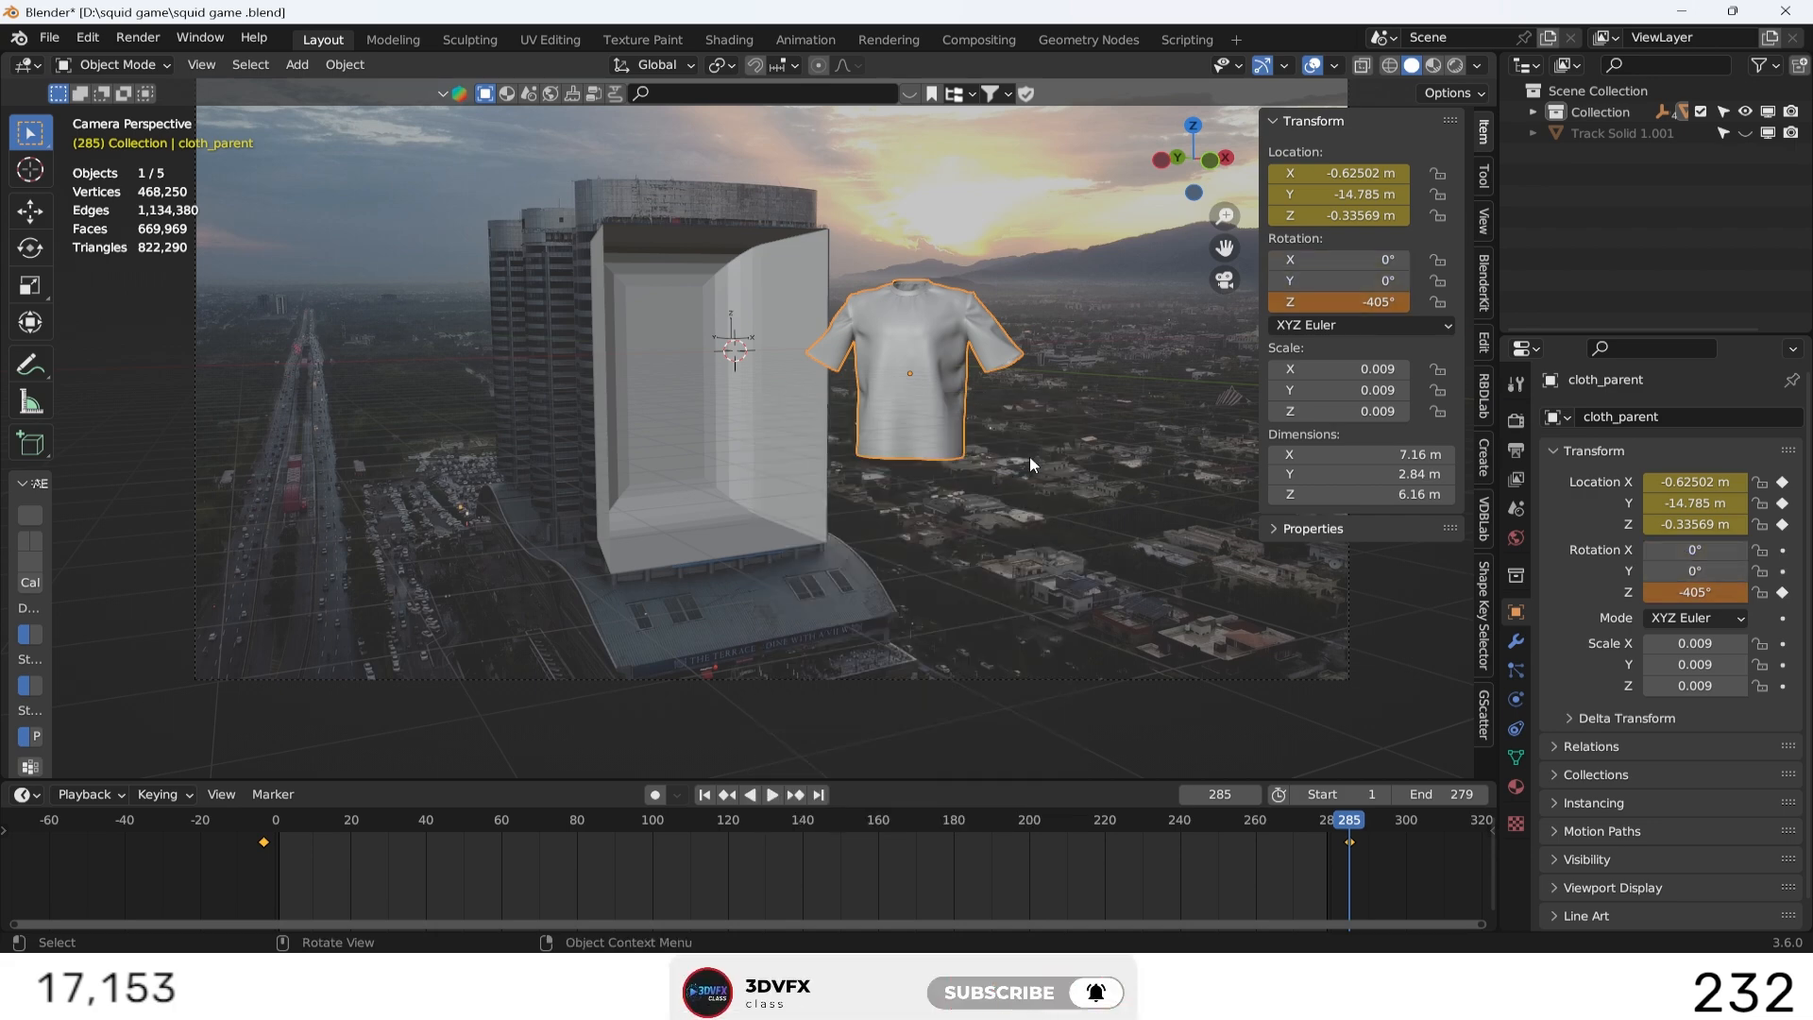
{"action": "right_click", "coordinate": [1326, 302]}
{"action": "left_click", "coordinate": [1322, 321]}
Step: Set the interpolation mode of the shirt's keyframes and preview the animation from start to end
{"action": "left_click_drag", "start_coordinate": [1348, 819], "coordinate": [786, 817]}
{"action": "key", "text": "t"}
{"action": "left_click", "coordinate": [751, 813]}
{"action": "left_click", "coordinate": [310, 833]}
{"action": "key", "text": "space"}
{"action": "left_click_drag", "start_coordinate": [310, 833], "coordinate": [1345, 892]}
{"action": "left_click", "coordinate": [1001, 598]}
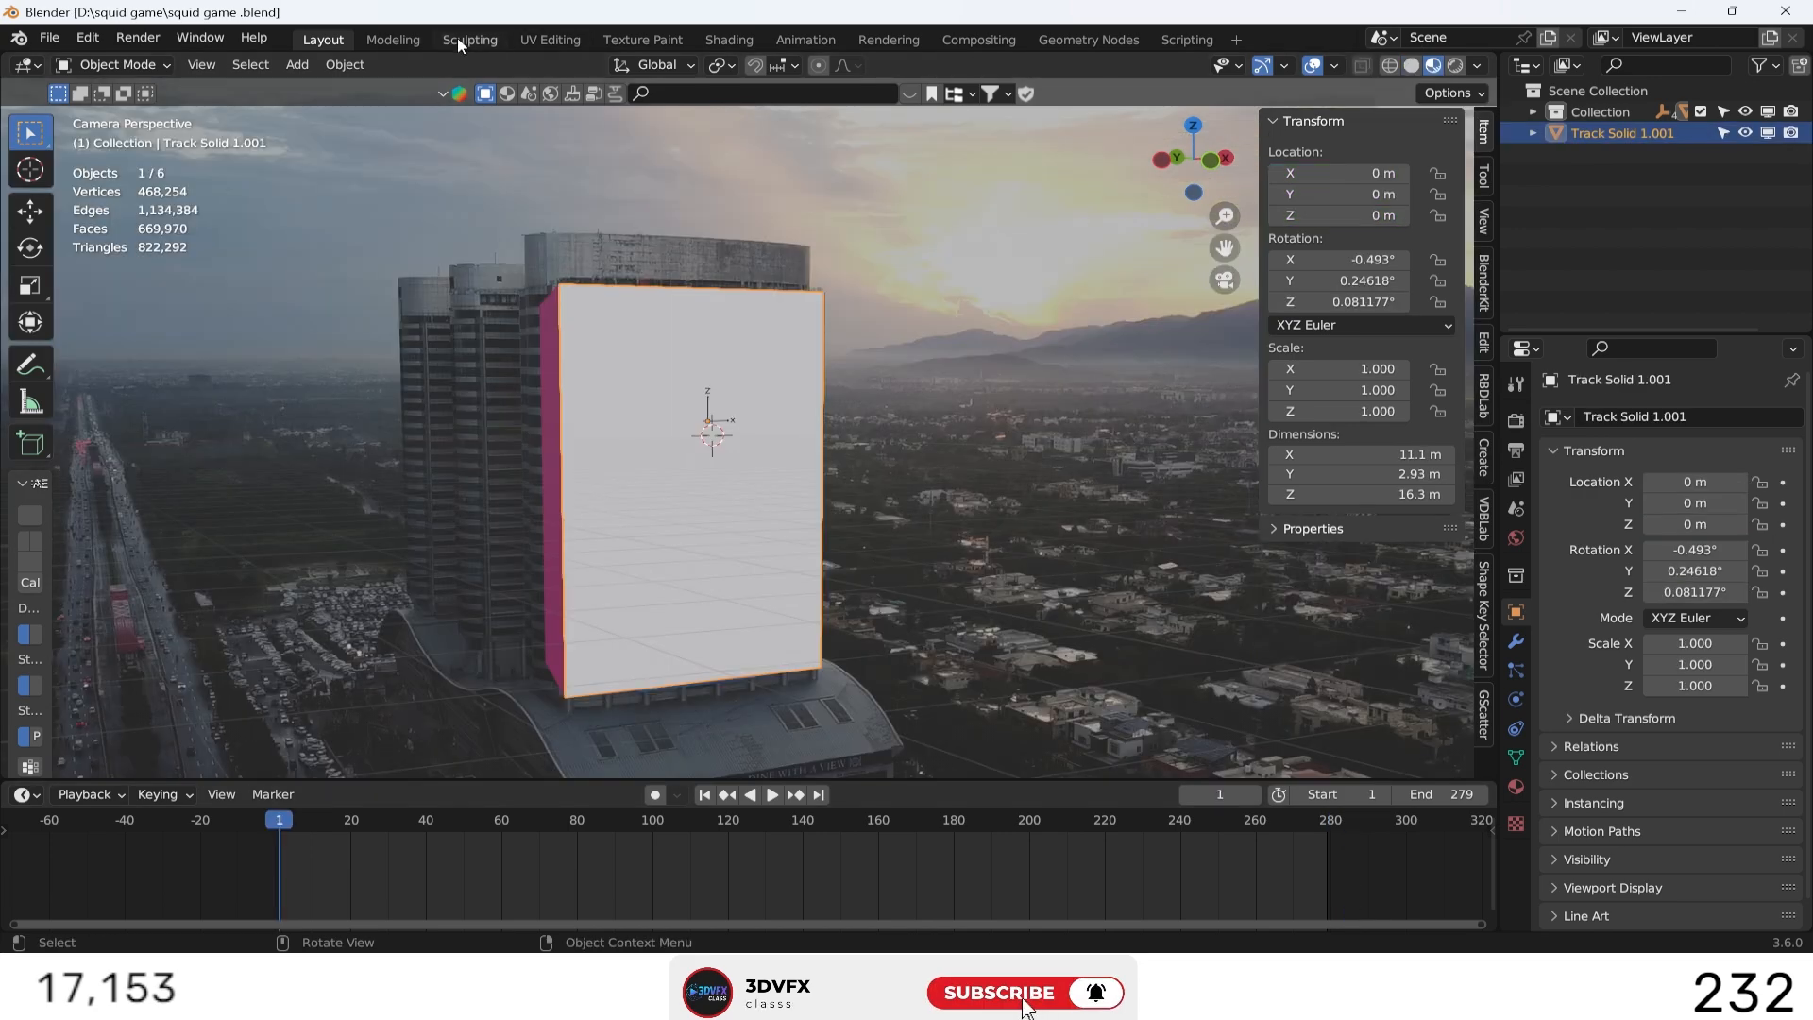
Step: Open the Shading workspace and create a new material for Track Solid 1.001
{"action": "left_click", "coordinate": [467, 37]}
{"action": "left_click", "coordinate": [742, 42]}
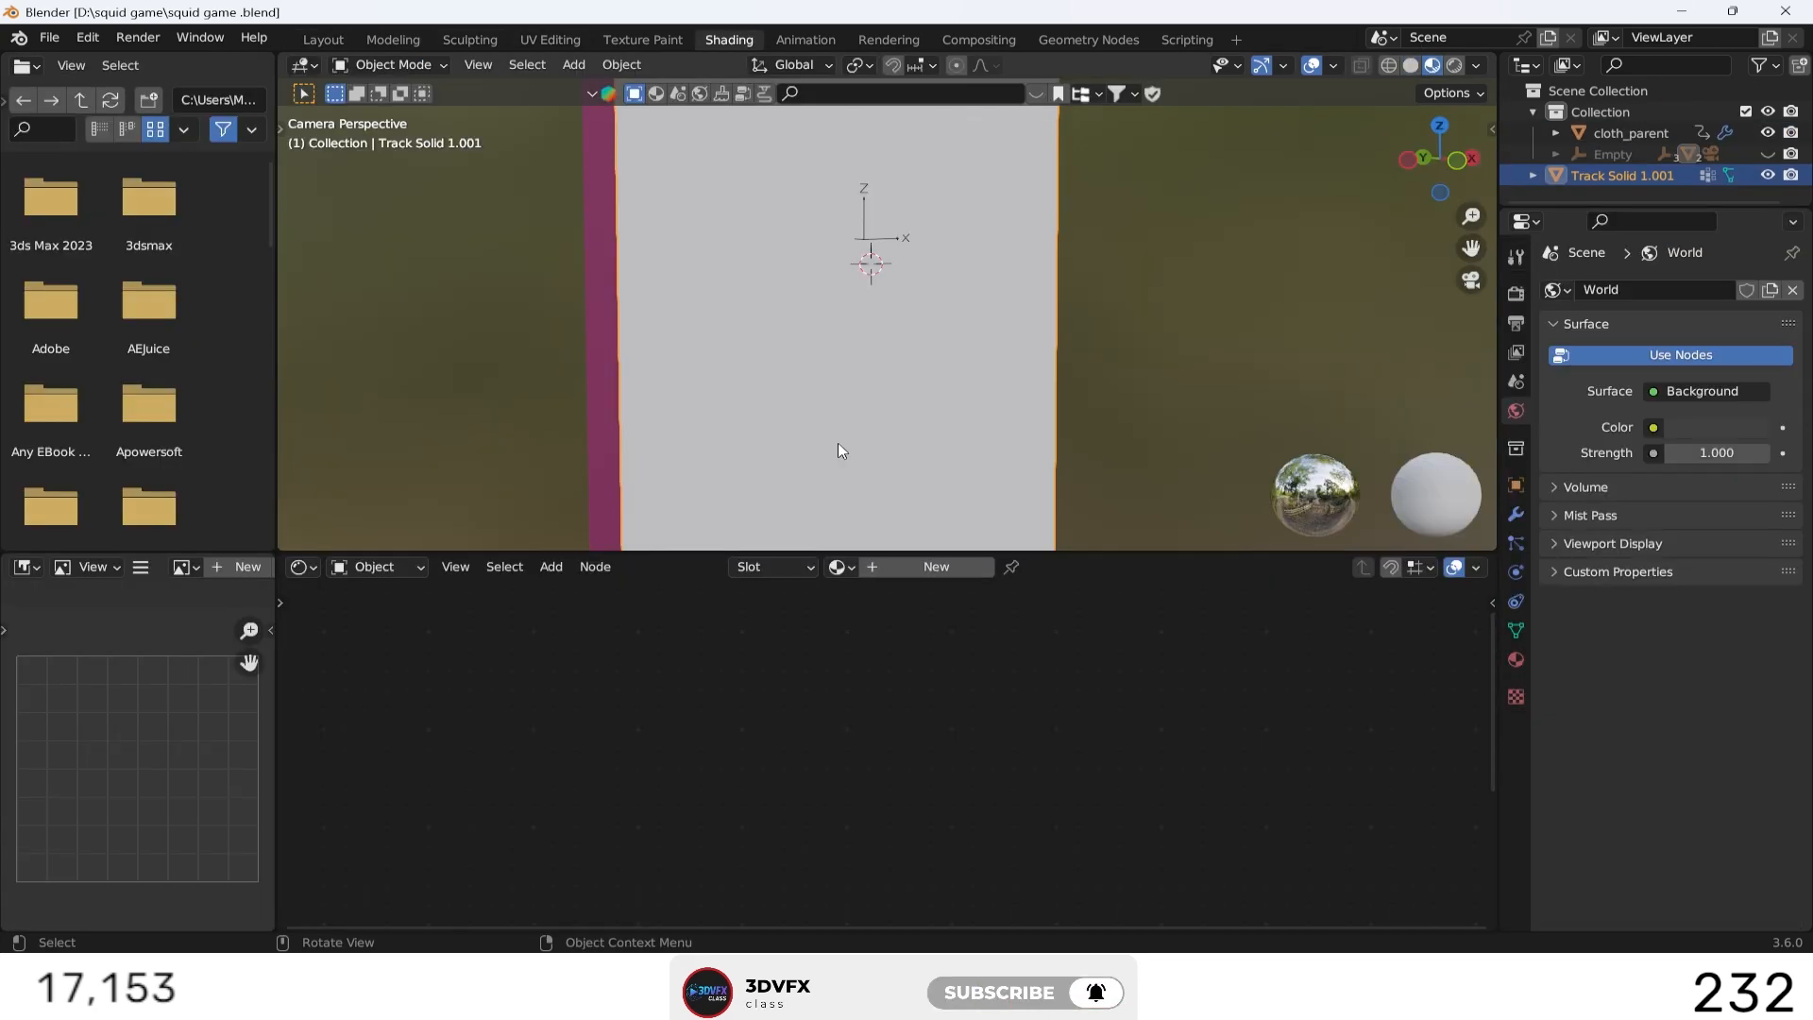
{"action": "scroll", "coordinate": [889, 653], "scroll_direction": "down", "scroll_amount": 1}
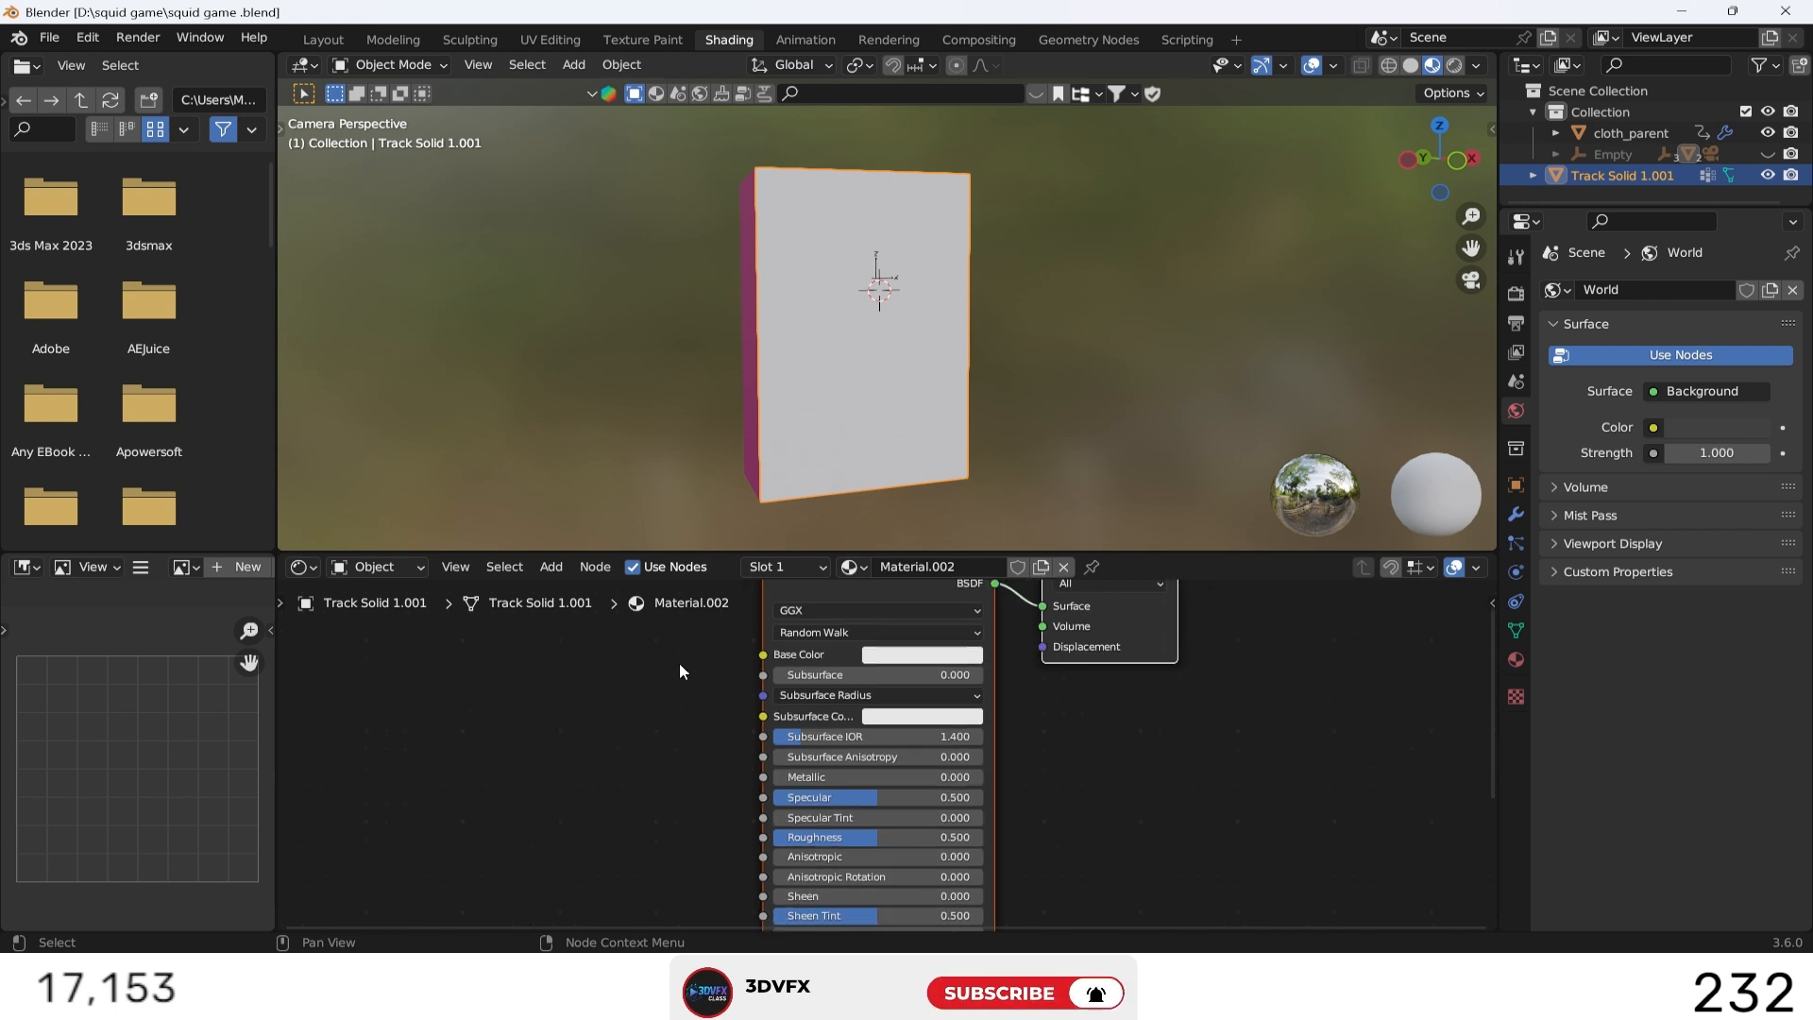
{"action": "left_click", "coordinate": [567, 694]}
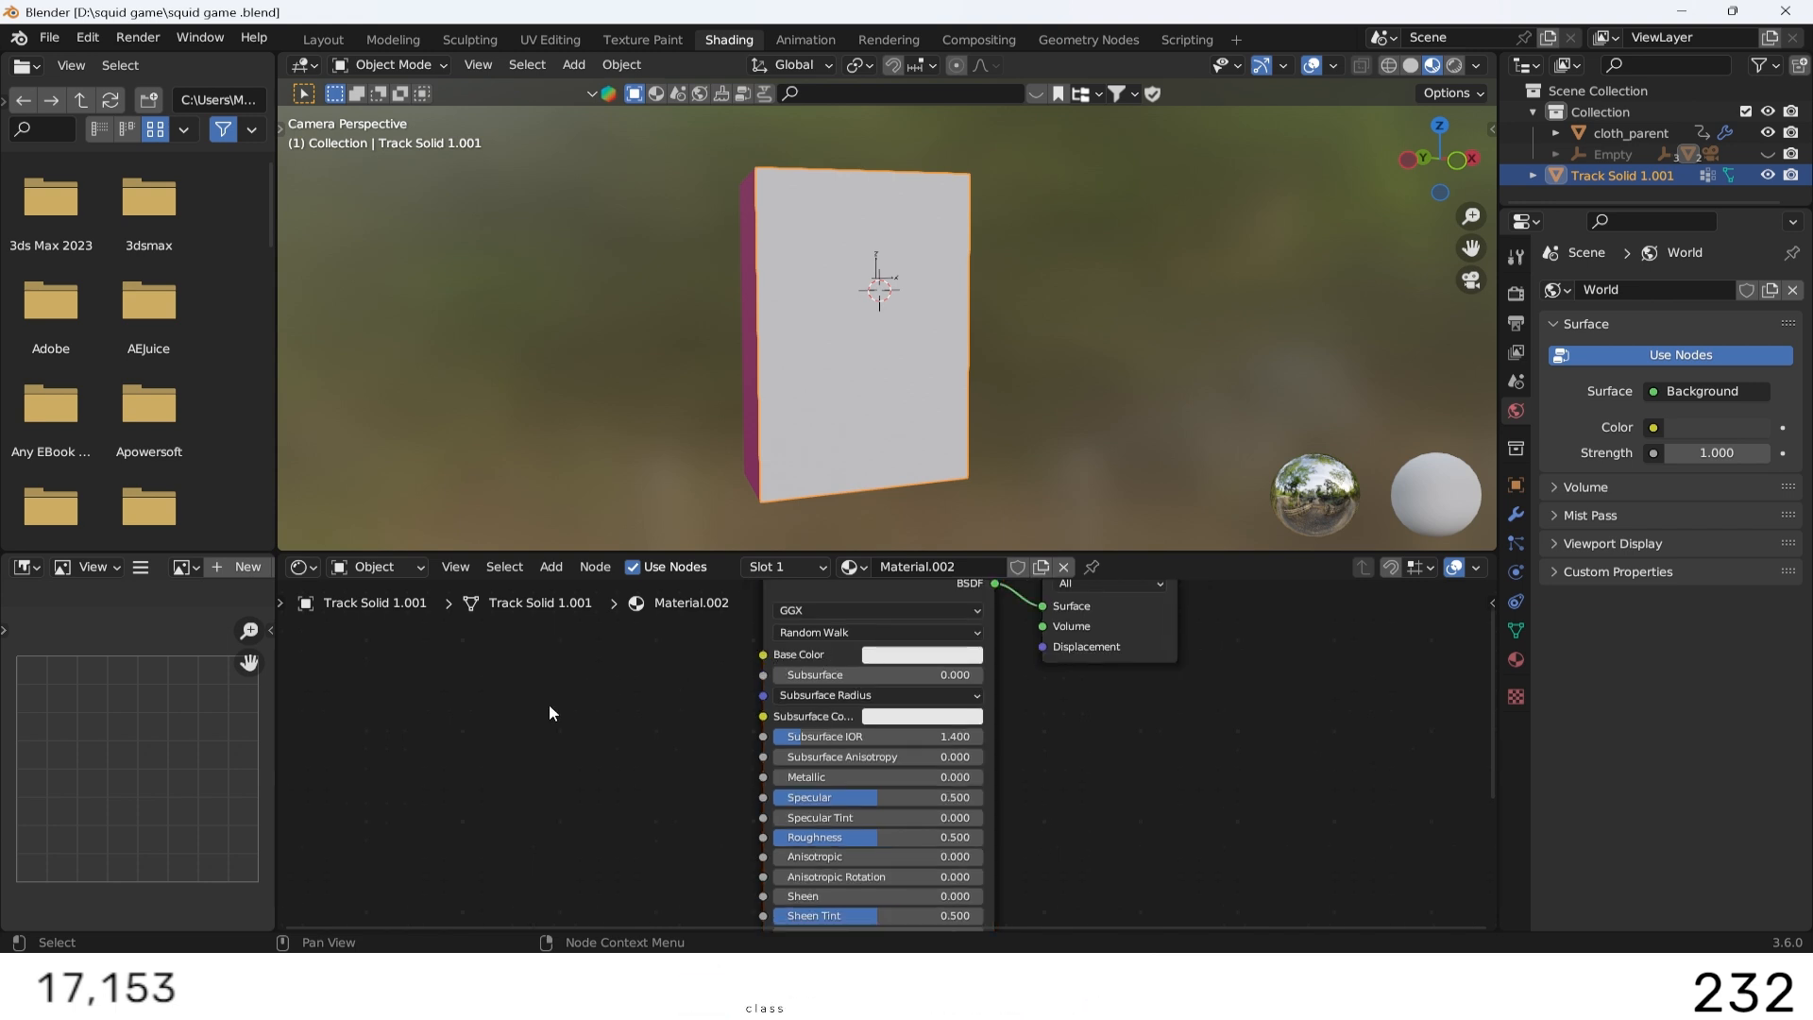
Step: Add an Image Texture node beside the Principled BSDF in the new material
{"action": "key", "text": "shift+a"}
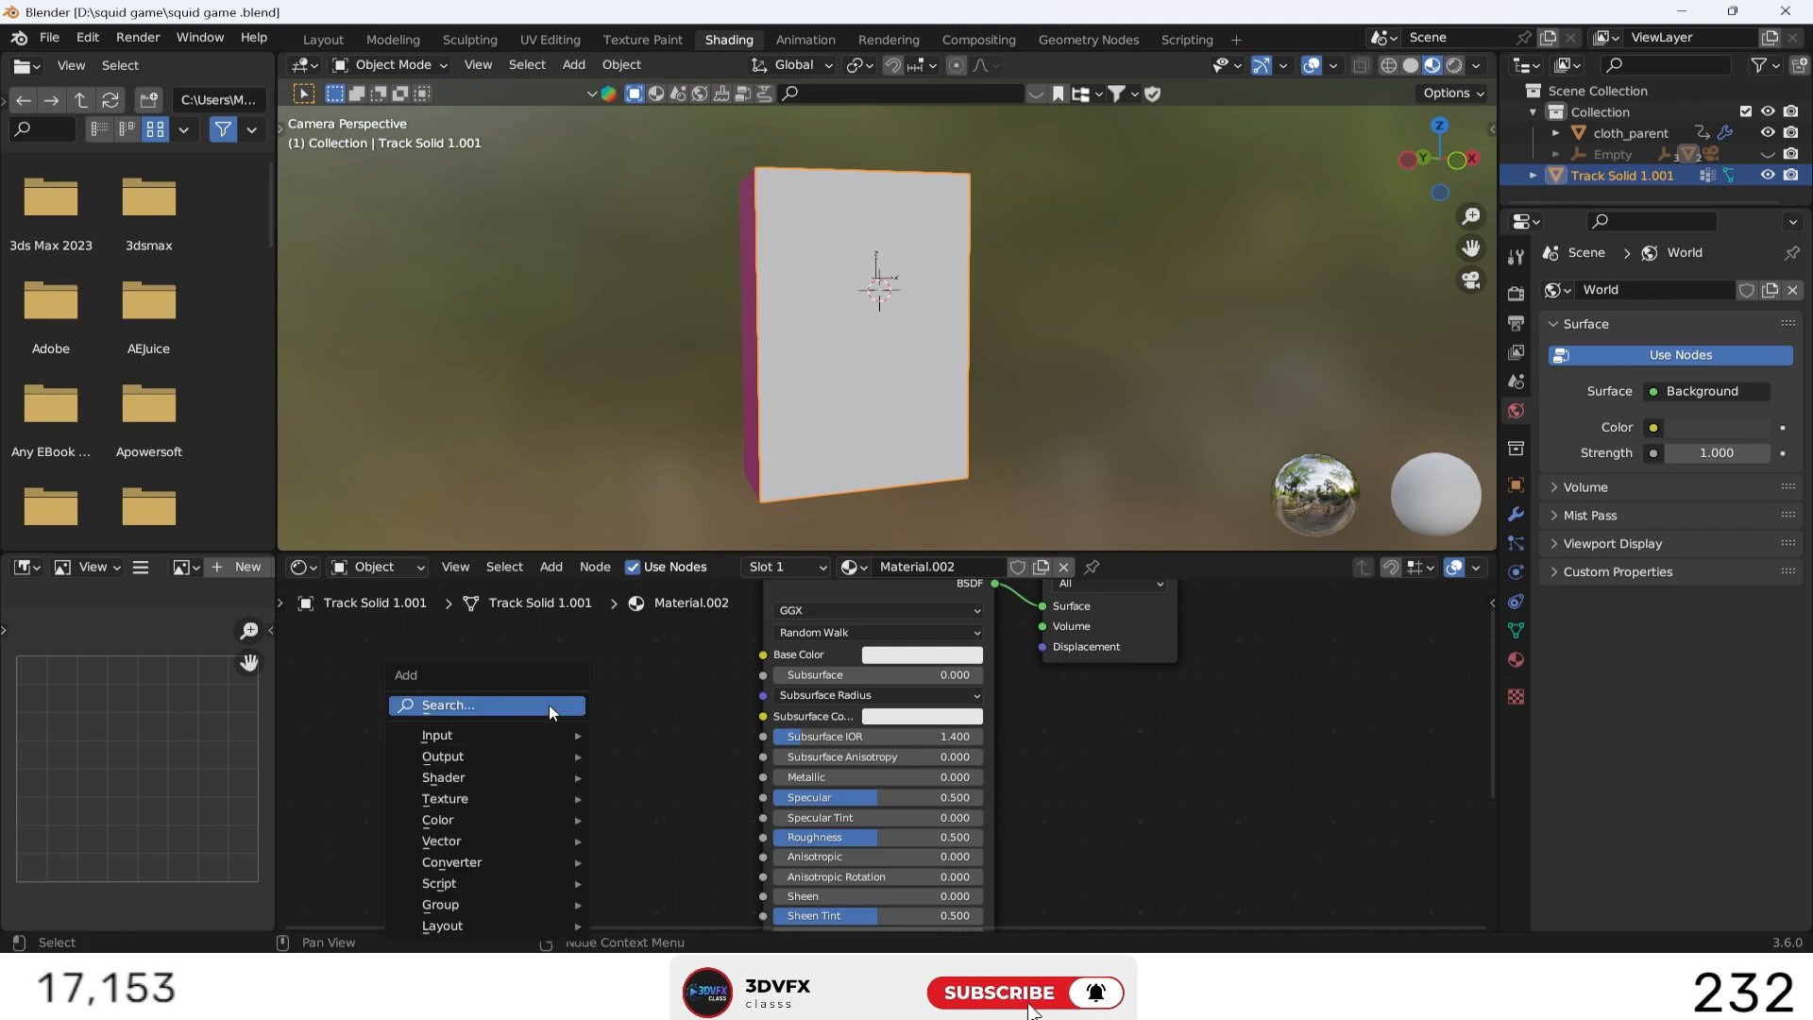
{"action": "type", "text": "ima"}
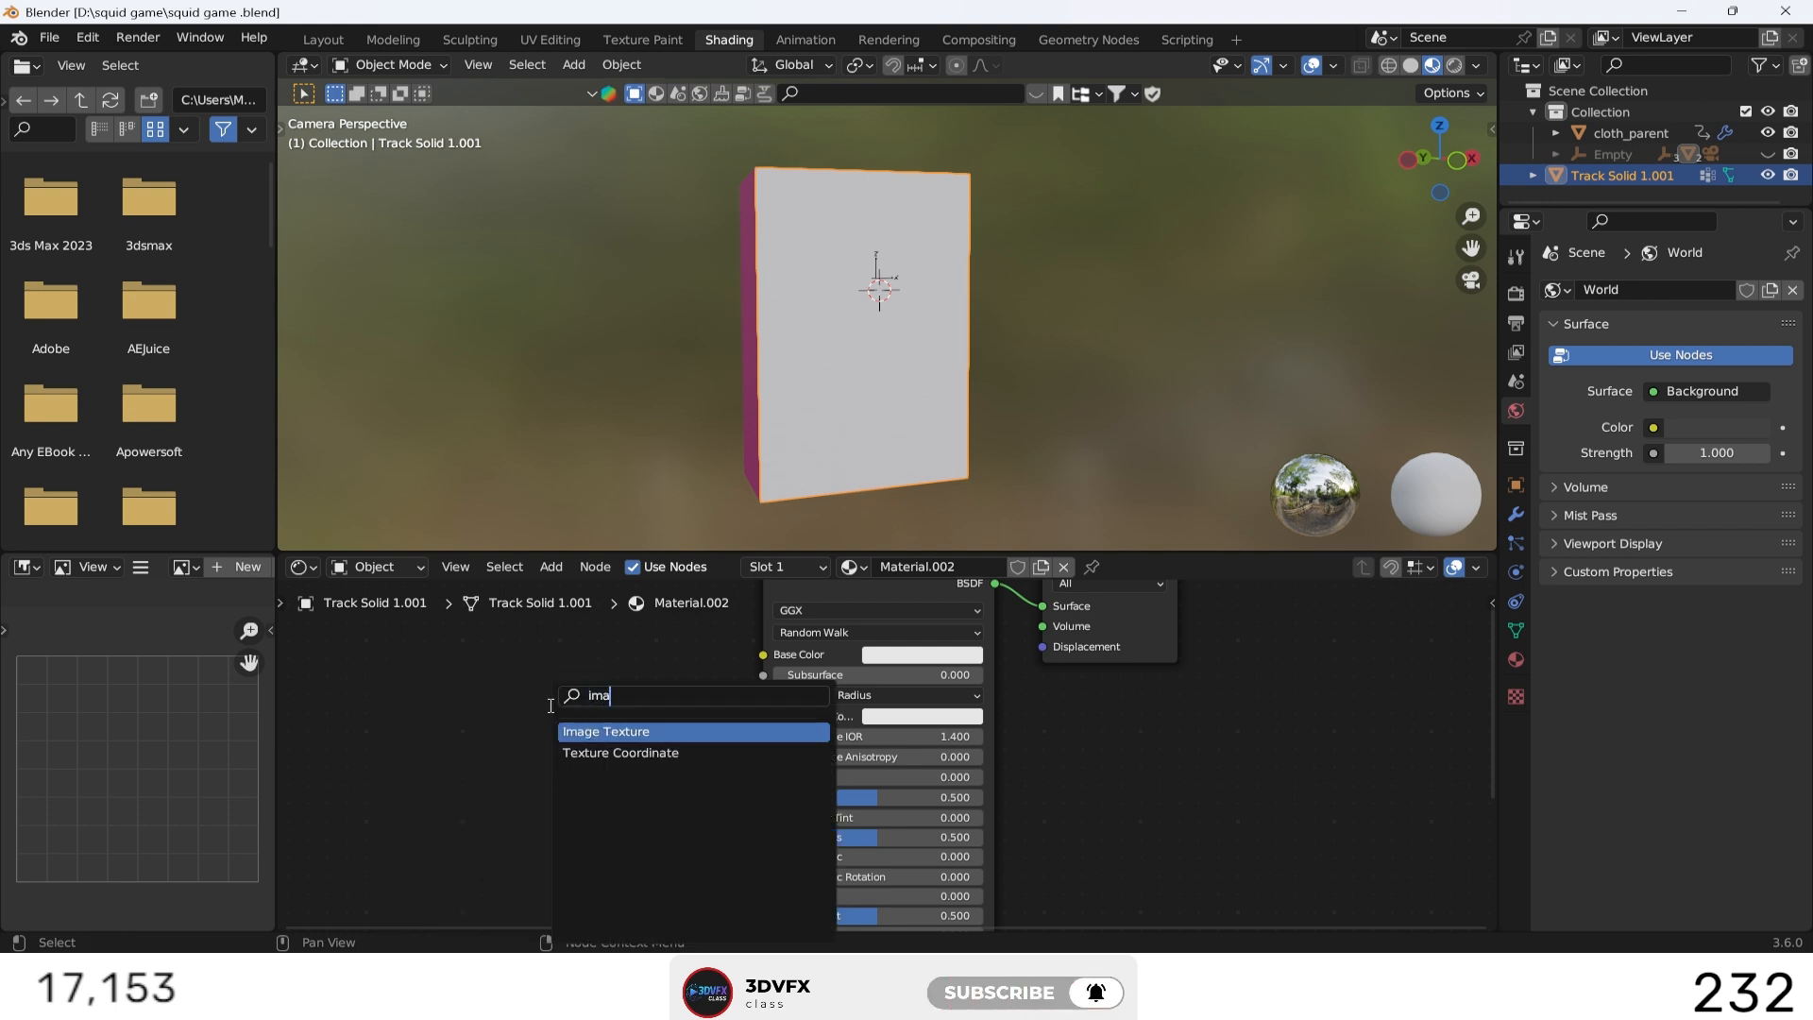
{"action": "key", "text": "Return"}
{"action": "left_click", "coordinate": [465, 694]}
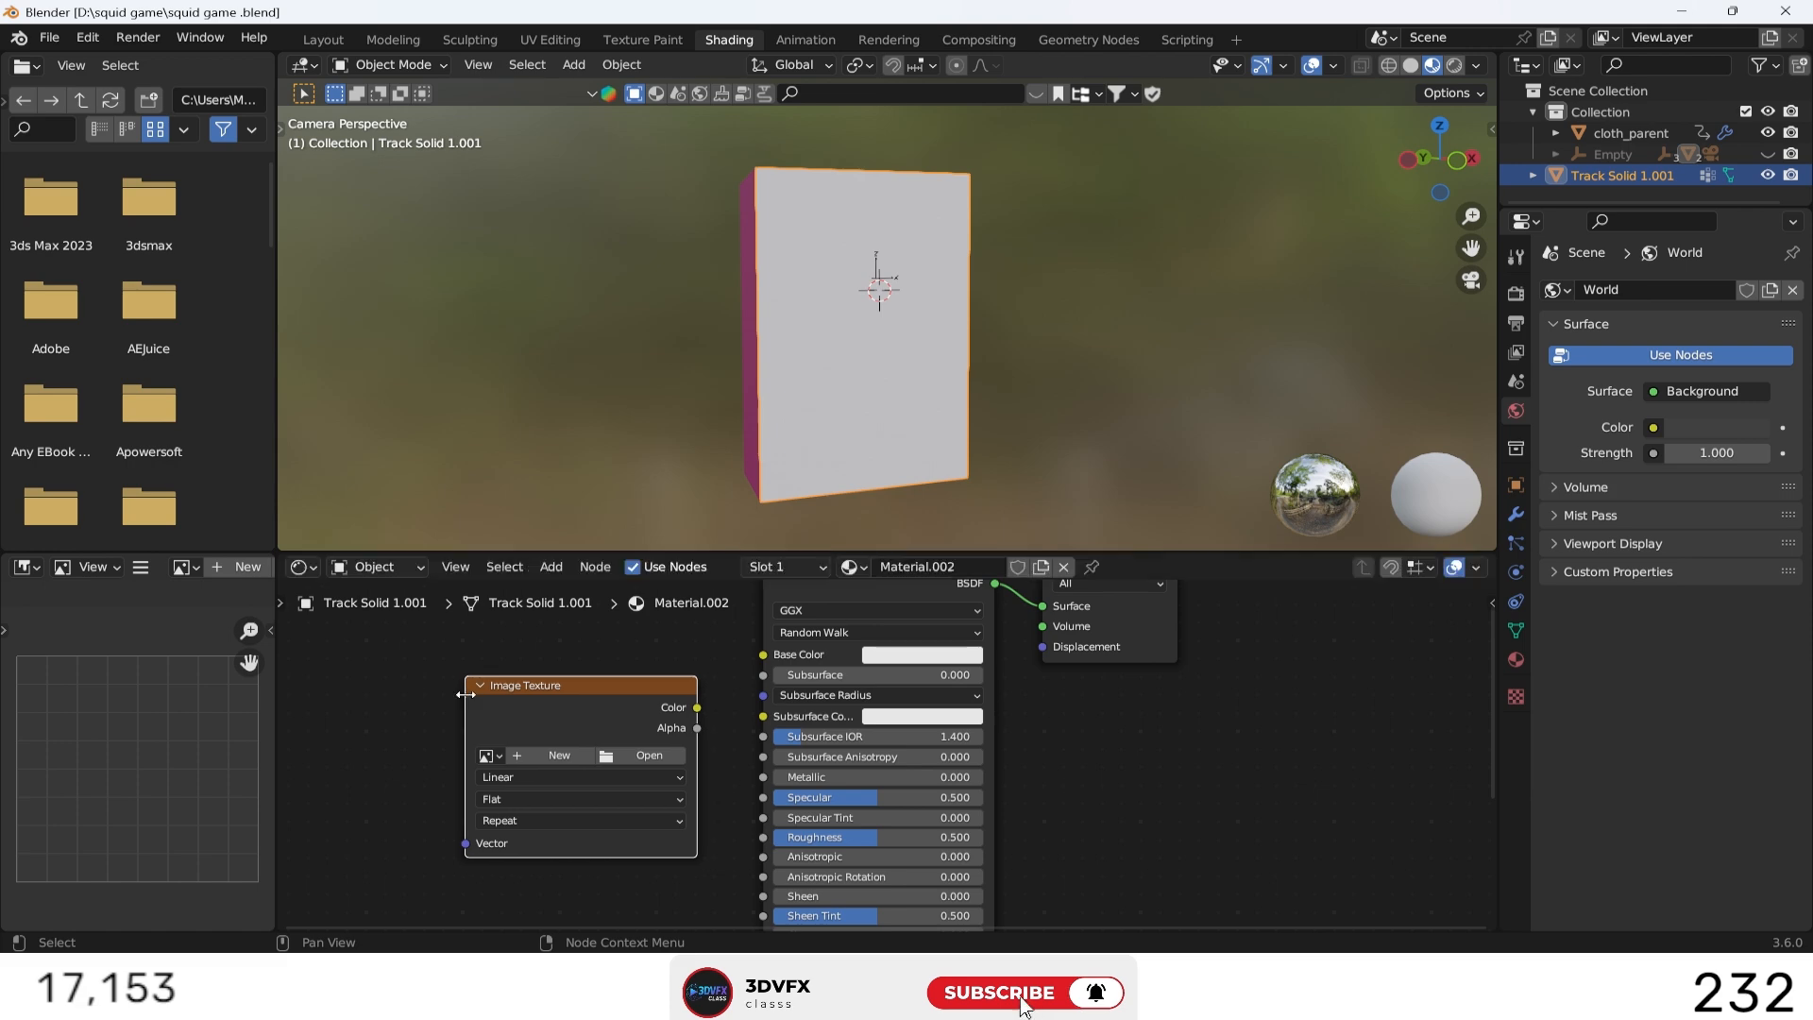
Step: Load Squid game.jpg from the Downloads folder into the Image Texture node and connect its Color output to Base Color
{"action": "left_click", "coordinate": [631, 755]}
{"action": "left_click", "coordinate": [440, 419]}
{"action": "scroll", "coordinate": [976, 414], "scroll_direction": "down", "scroll_amount": 3}
{"action": "scroll", "coordinate": [976, 413], "scroll_direction": "down", "scroll_amount": 10}
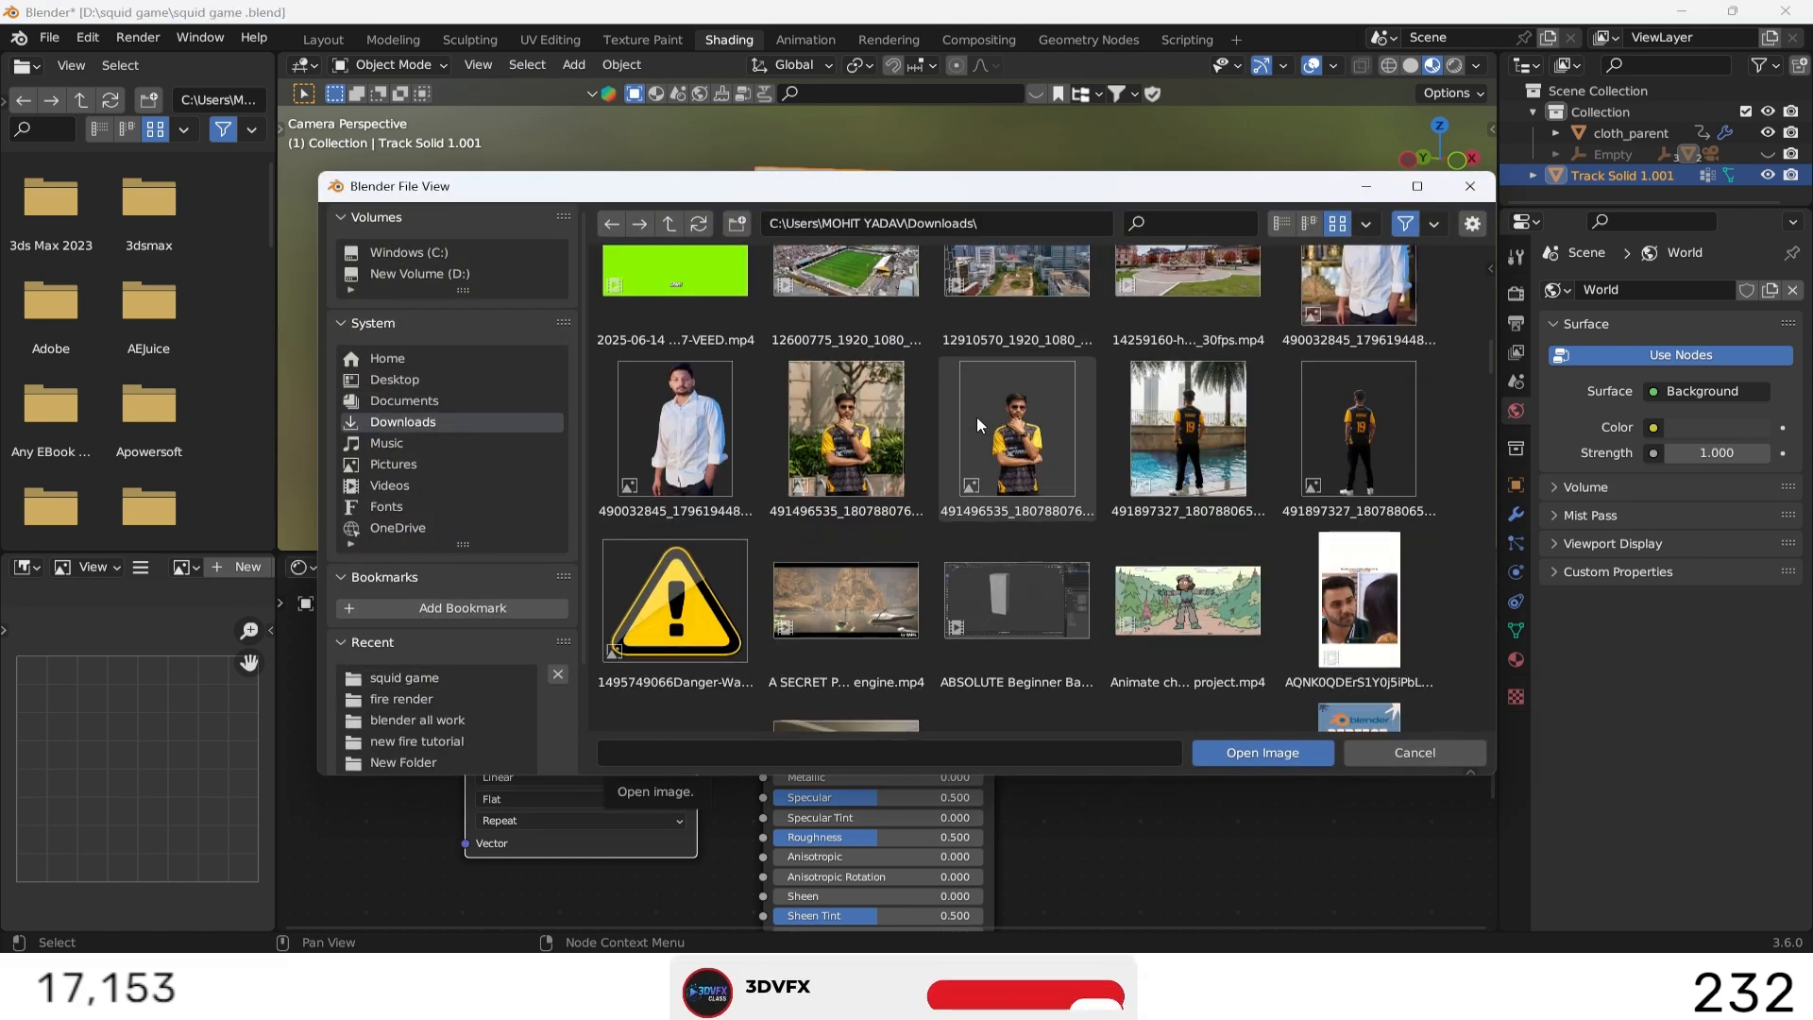
{"action": "scroll", "coordinate": [977, 424], "scroll_direction": "down", "scroll_amount": 8}
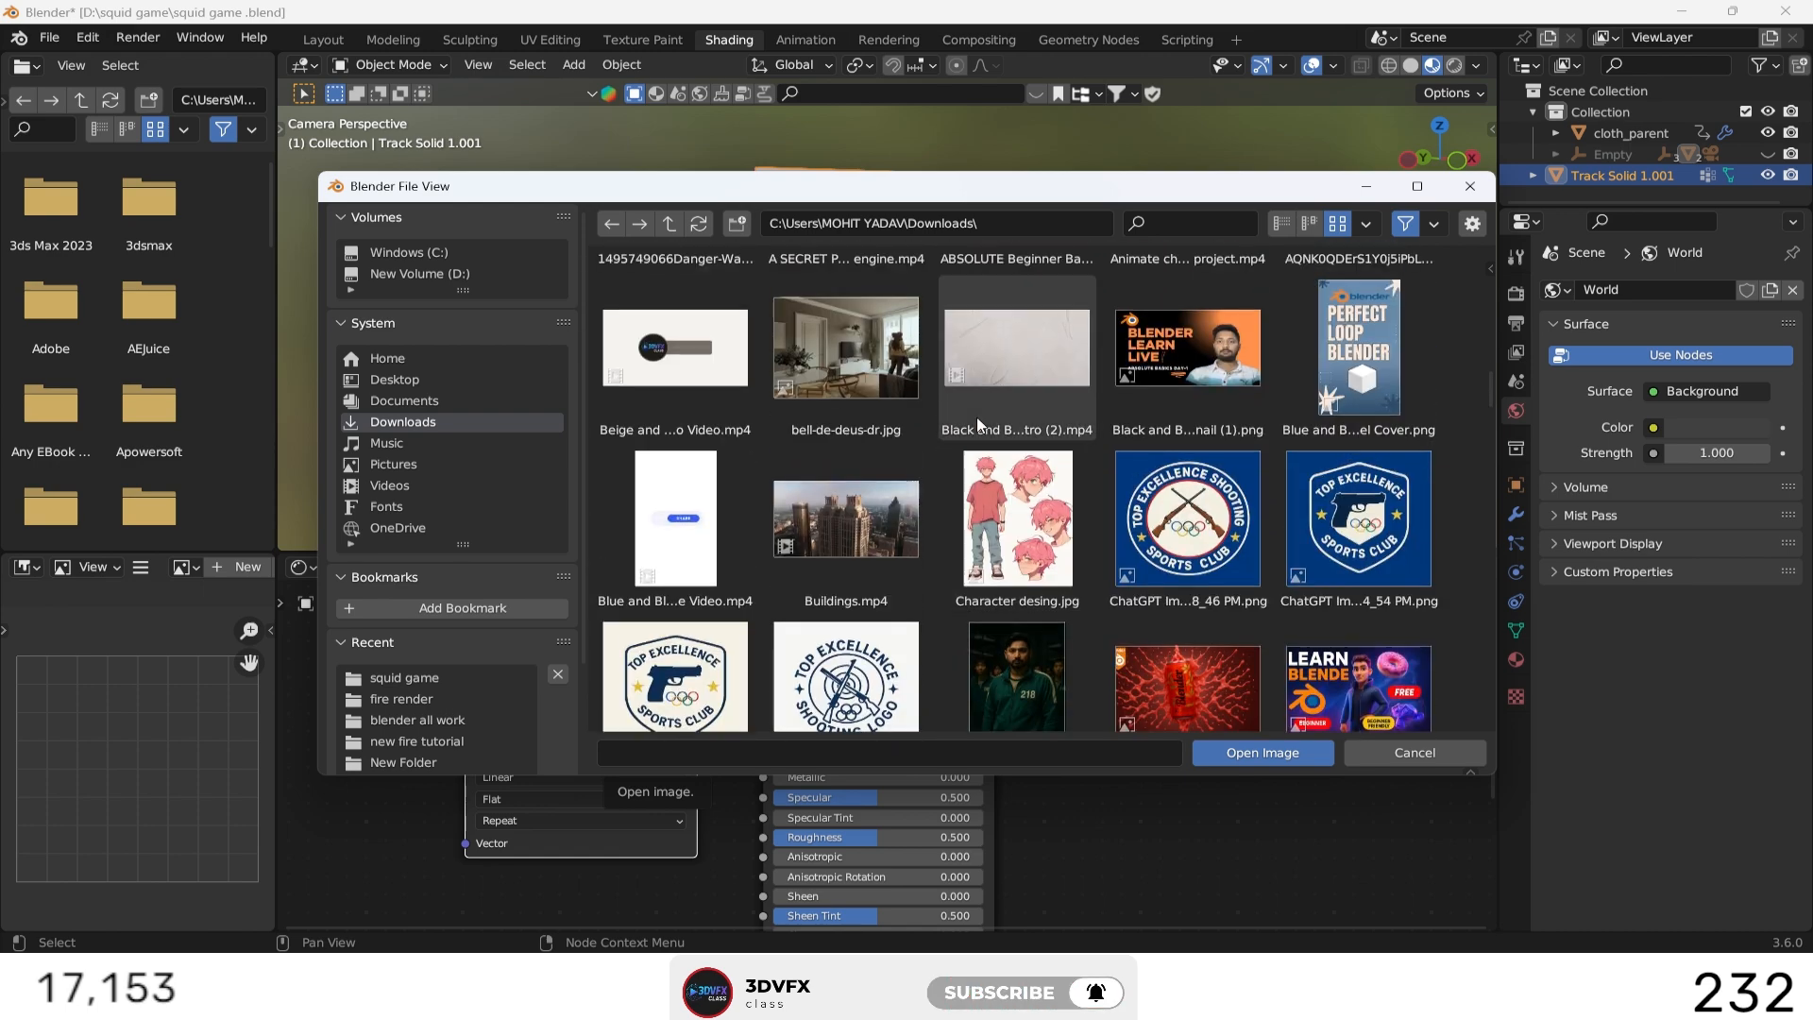
{"action": "scroll", "coordinate": [978, 424], "scroll_direction": "down", "scroll_amount": 12}
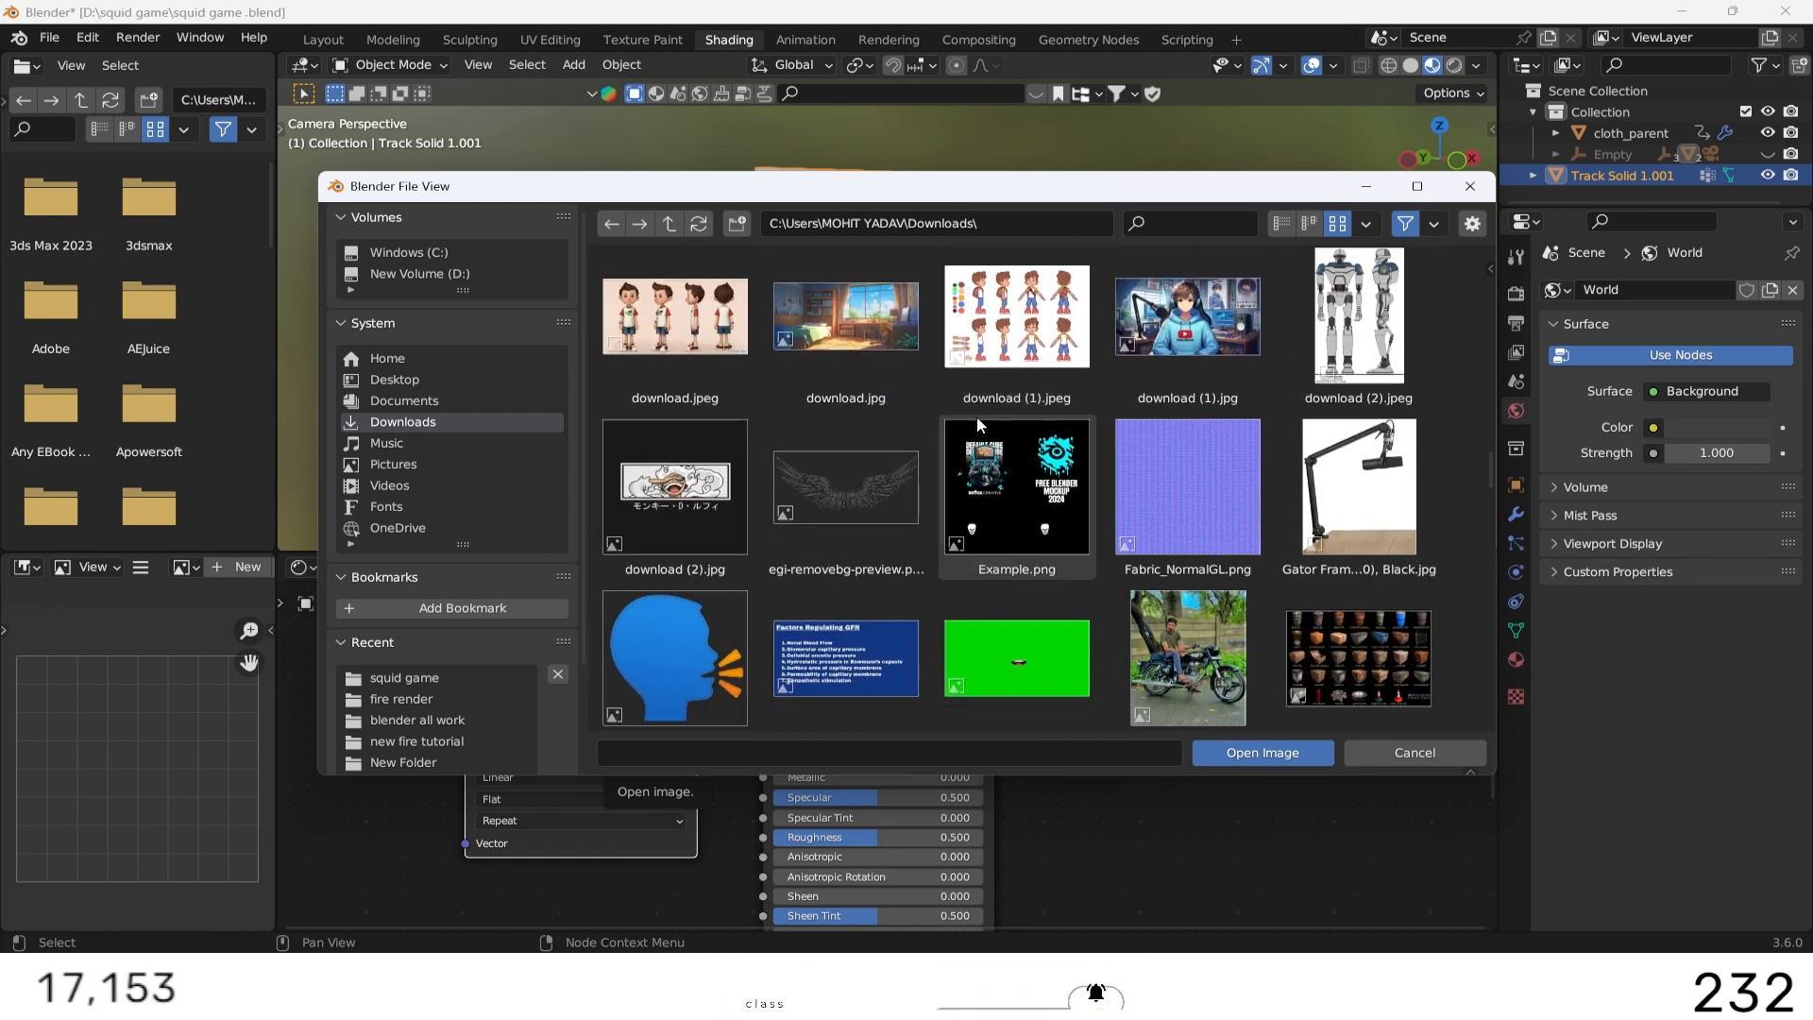
{"action": "scroll", "coordinate": [976, 424], "scroll_direction": "down", "scroll_amount": 12}
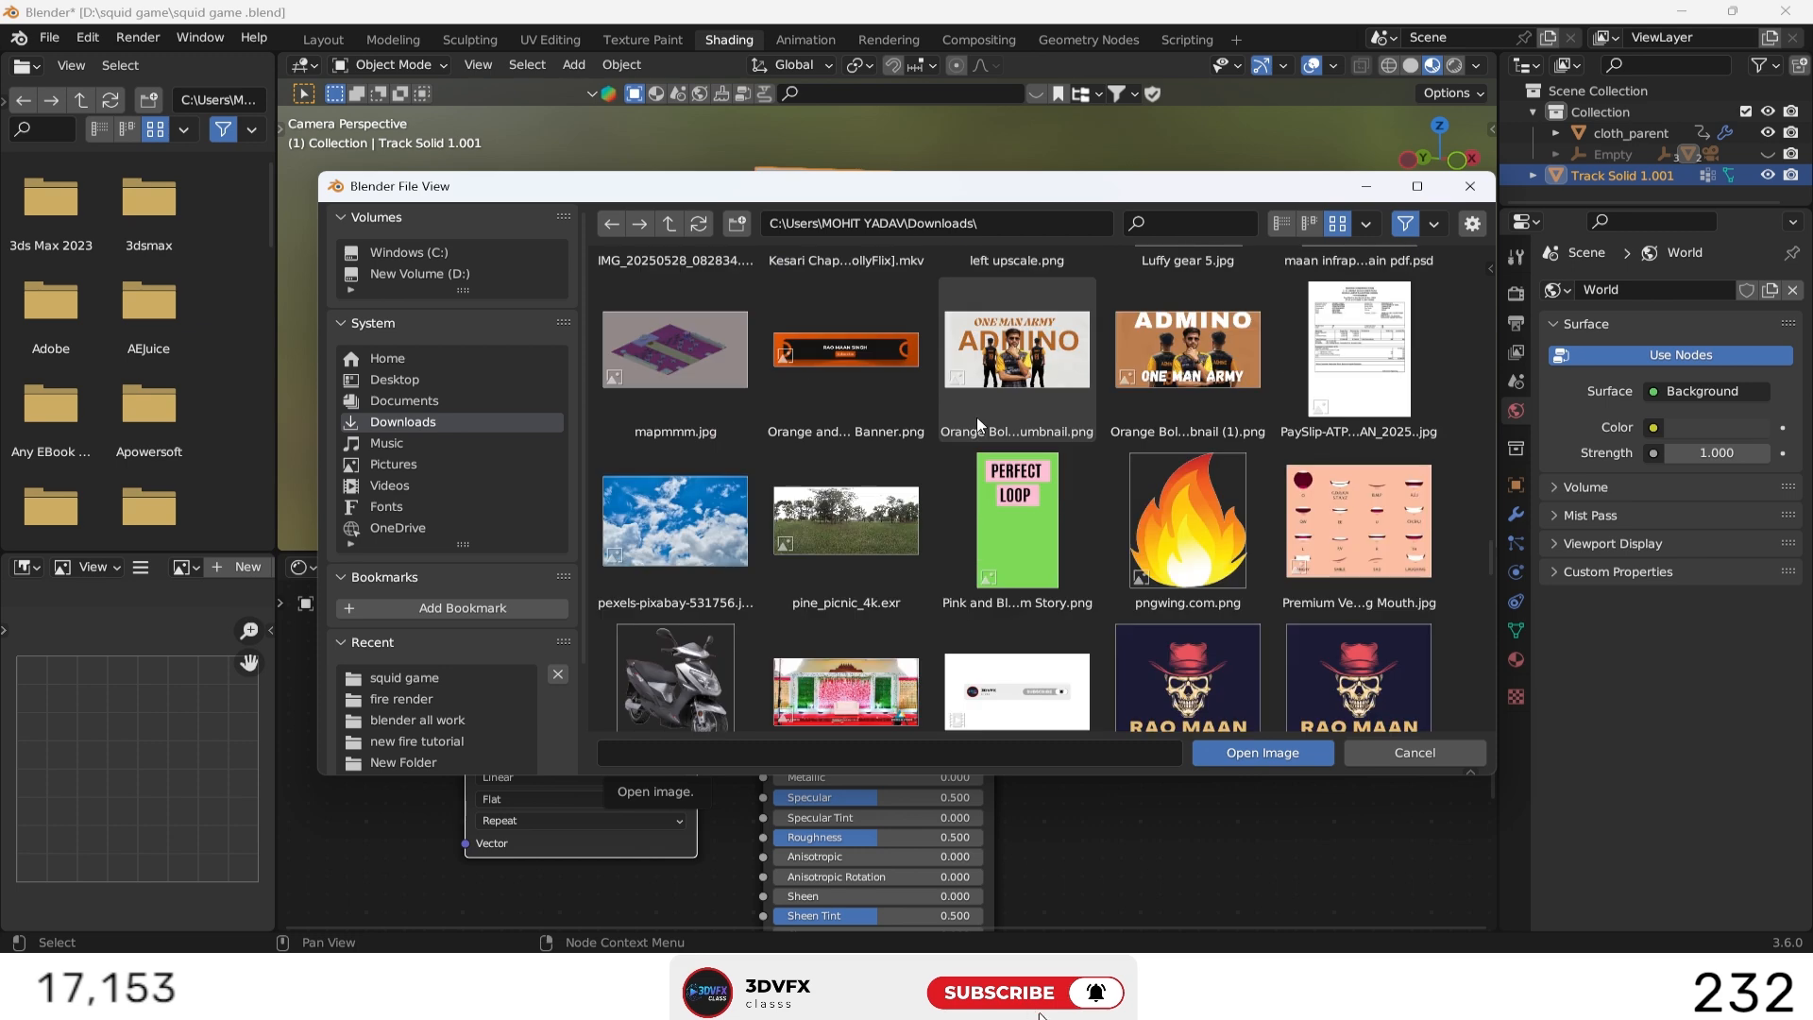
{"action": "scroll", "coordinate": [976, 416], "scroll_direction": "down", "scroll_amount": 3}
{"action": "left_click", "coordinate": [847, 581]}
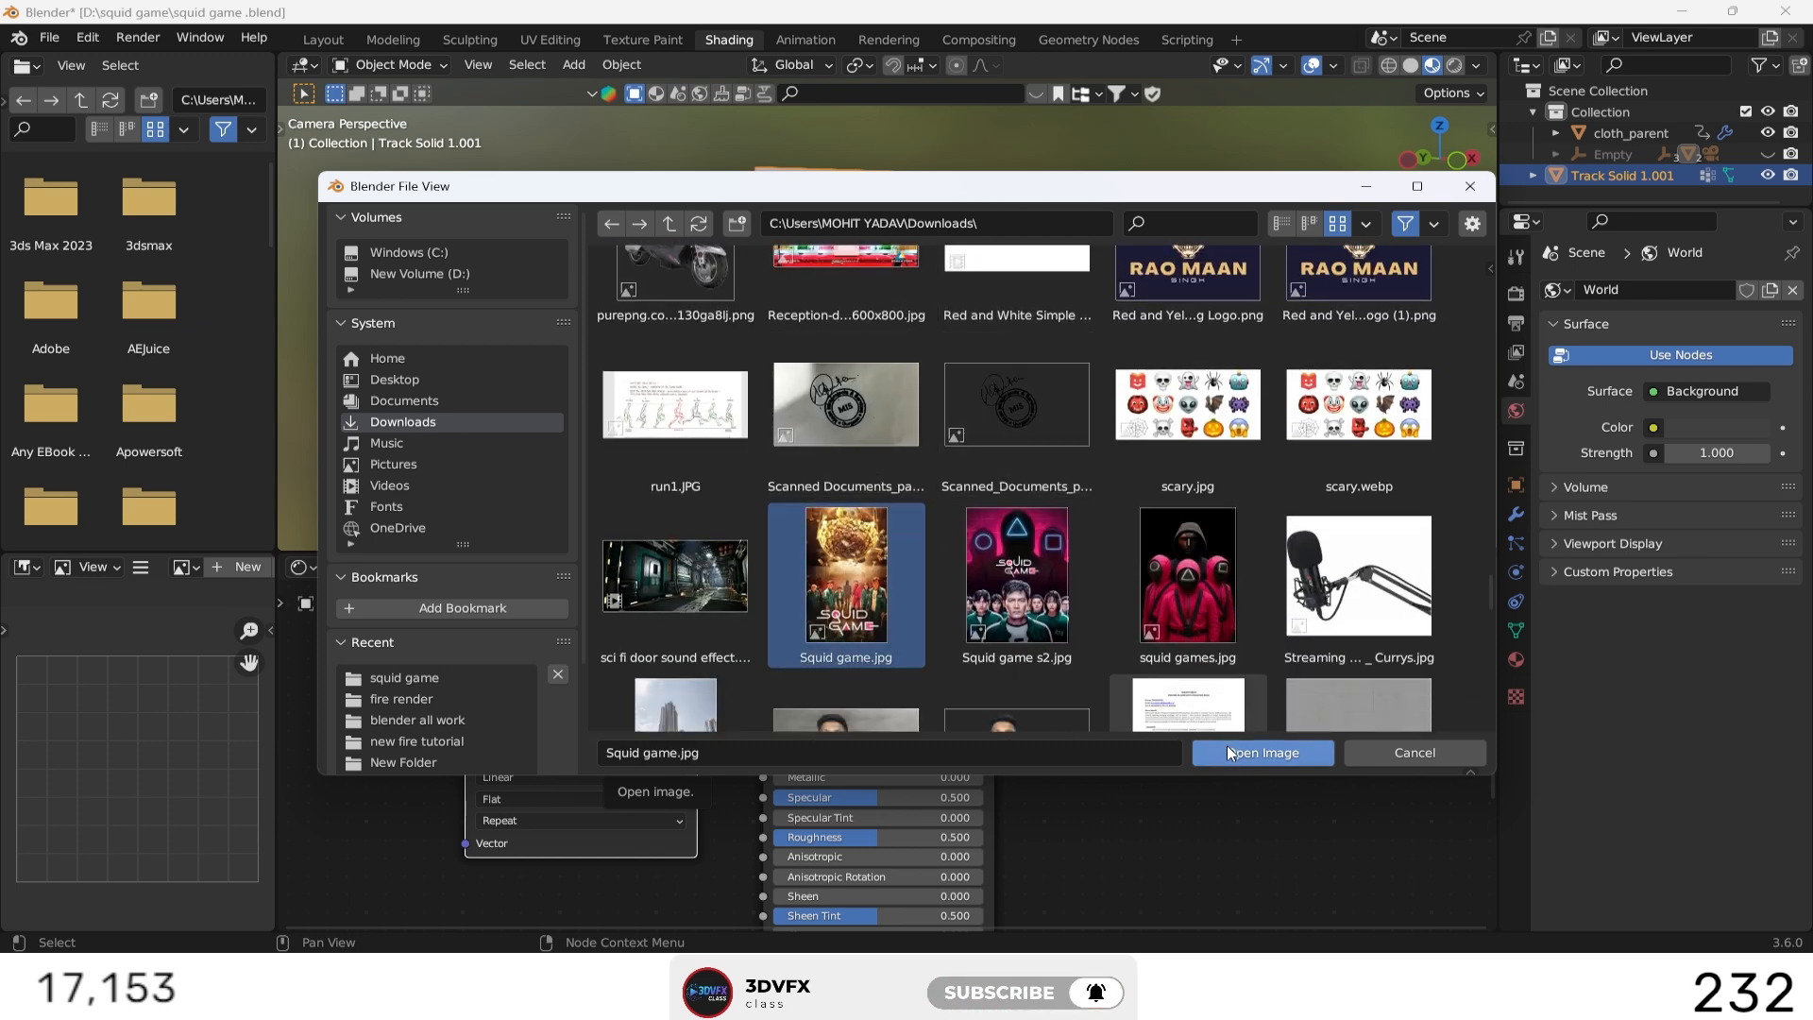
{"action": "left_click", "coordinate": [1263, 752]}
{"action": "left_click_drag", "start_coordinate": [696, 707], "coordinate": [764, 655]}
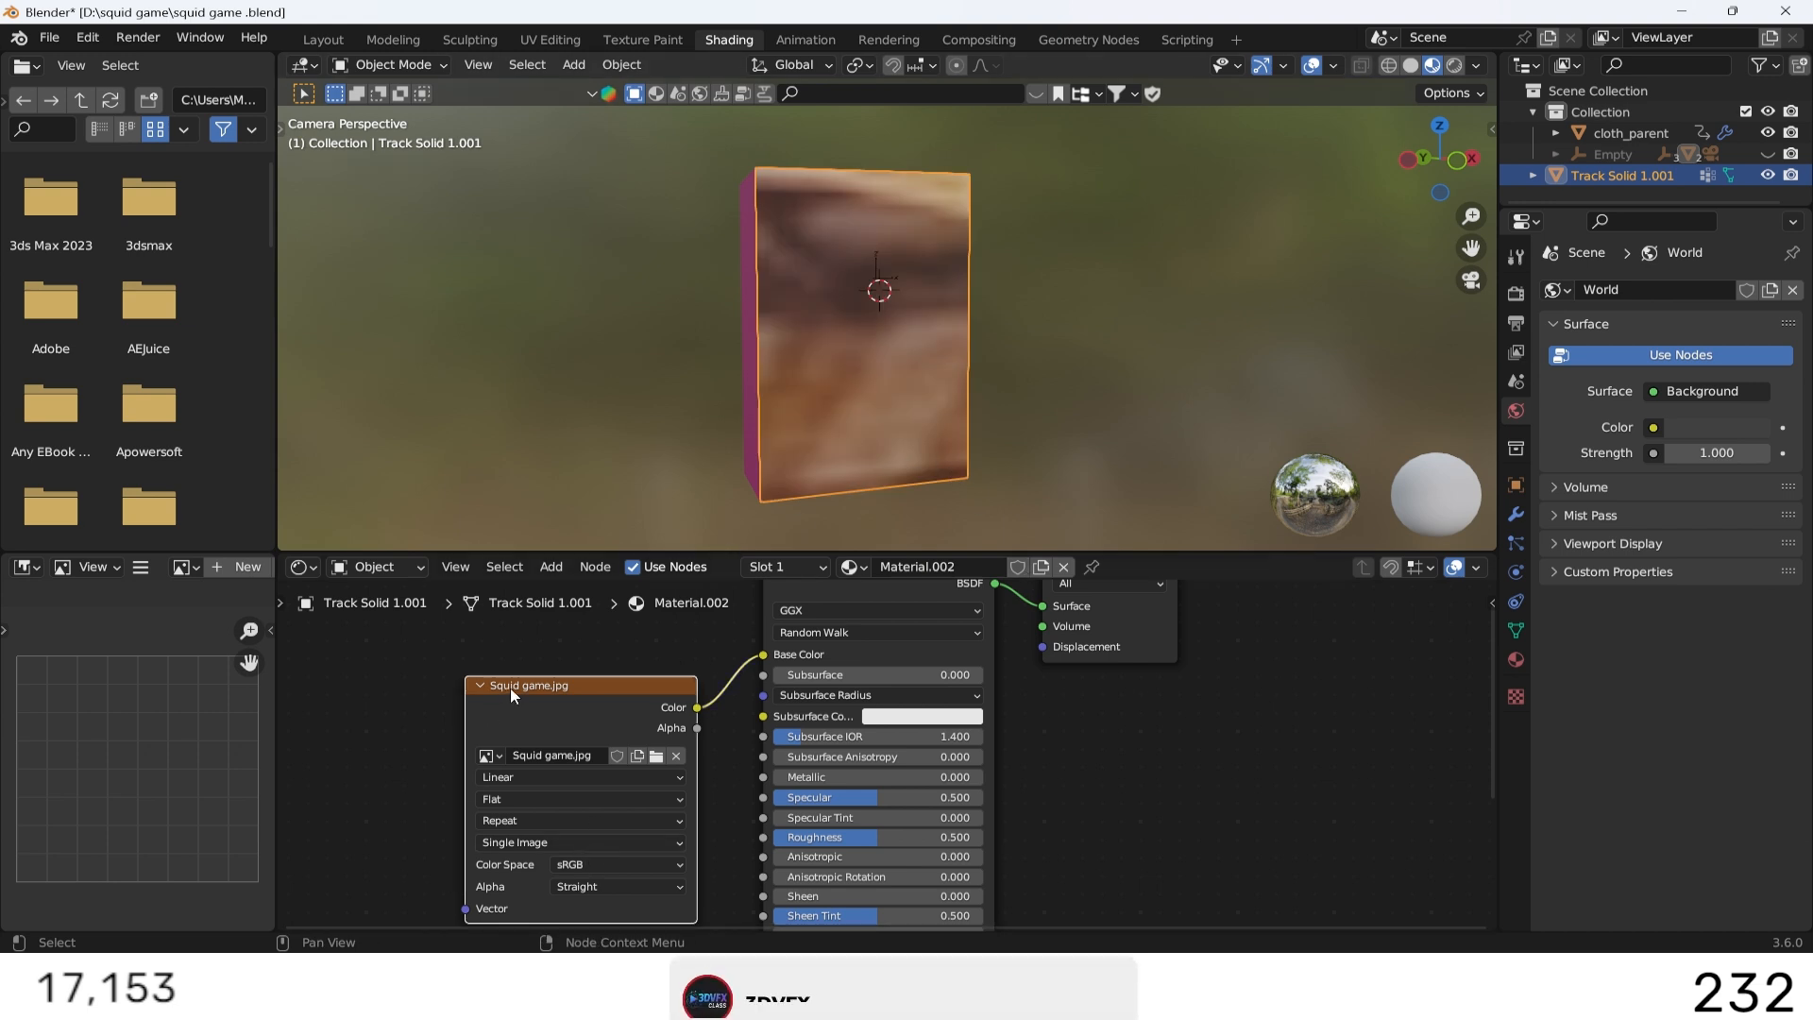
Step: Add Texture Coordinate and Mapping nodes to the poster texture and set the Mapping scale to -12 on X, Y and Z
{"action": "key", "text": "ctrl+t"}
{"action": "middle_click_drag", "start_coordinate": [452, 732], "coordinate": [856, 571]}
{"action": "left_click_drag", "start_coordinate": [796, 816], "coordinate": [699, 816]}
{"action": "type", "text": "-1.6"}
{"action": "key", "text": "Return"}
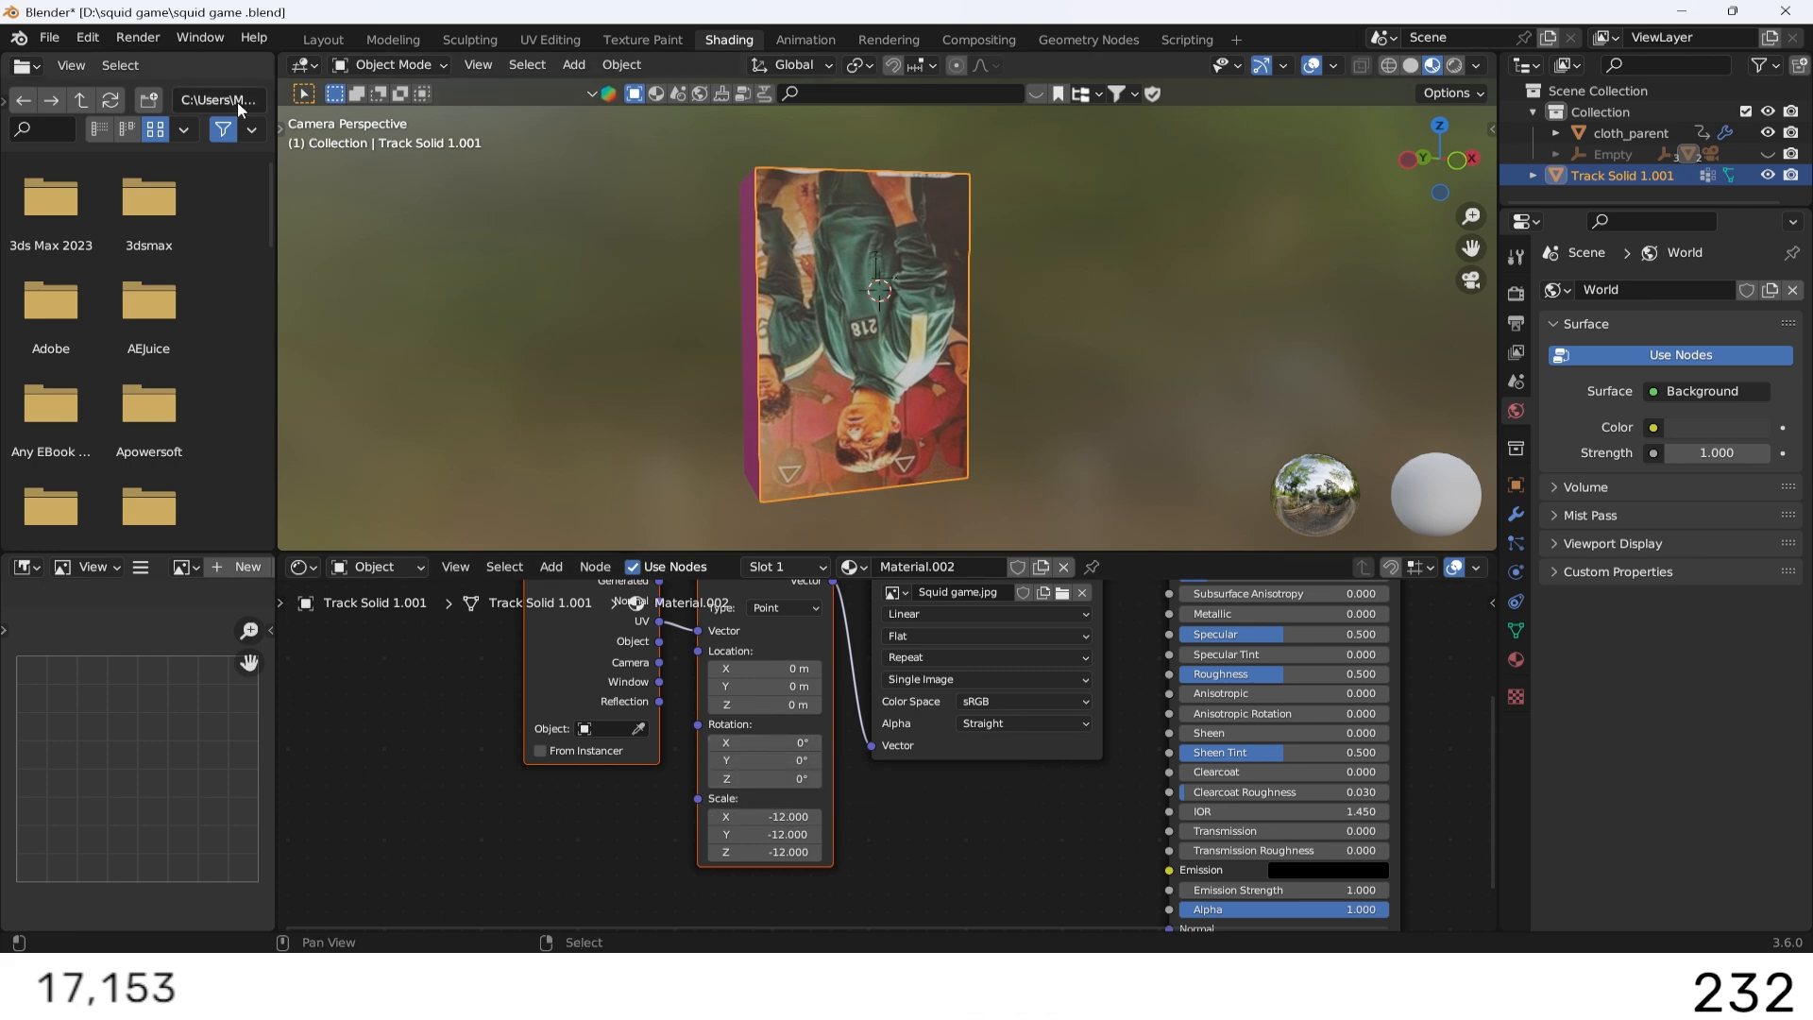
Step: Switch to the UV Editing workspace for Track Solid 1.001 and its Squid game.jpg image
{"action": "left_click", "coordinate": [549, 40]}
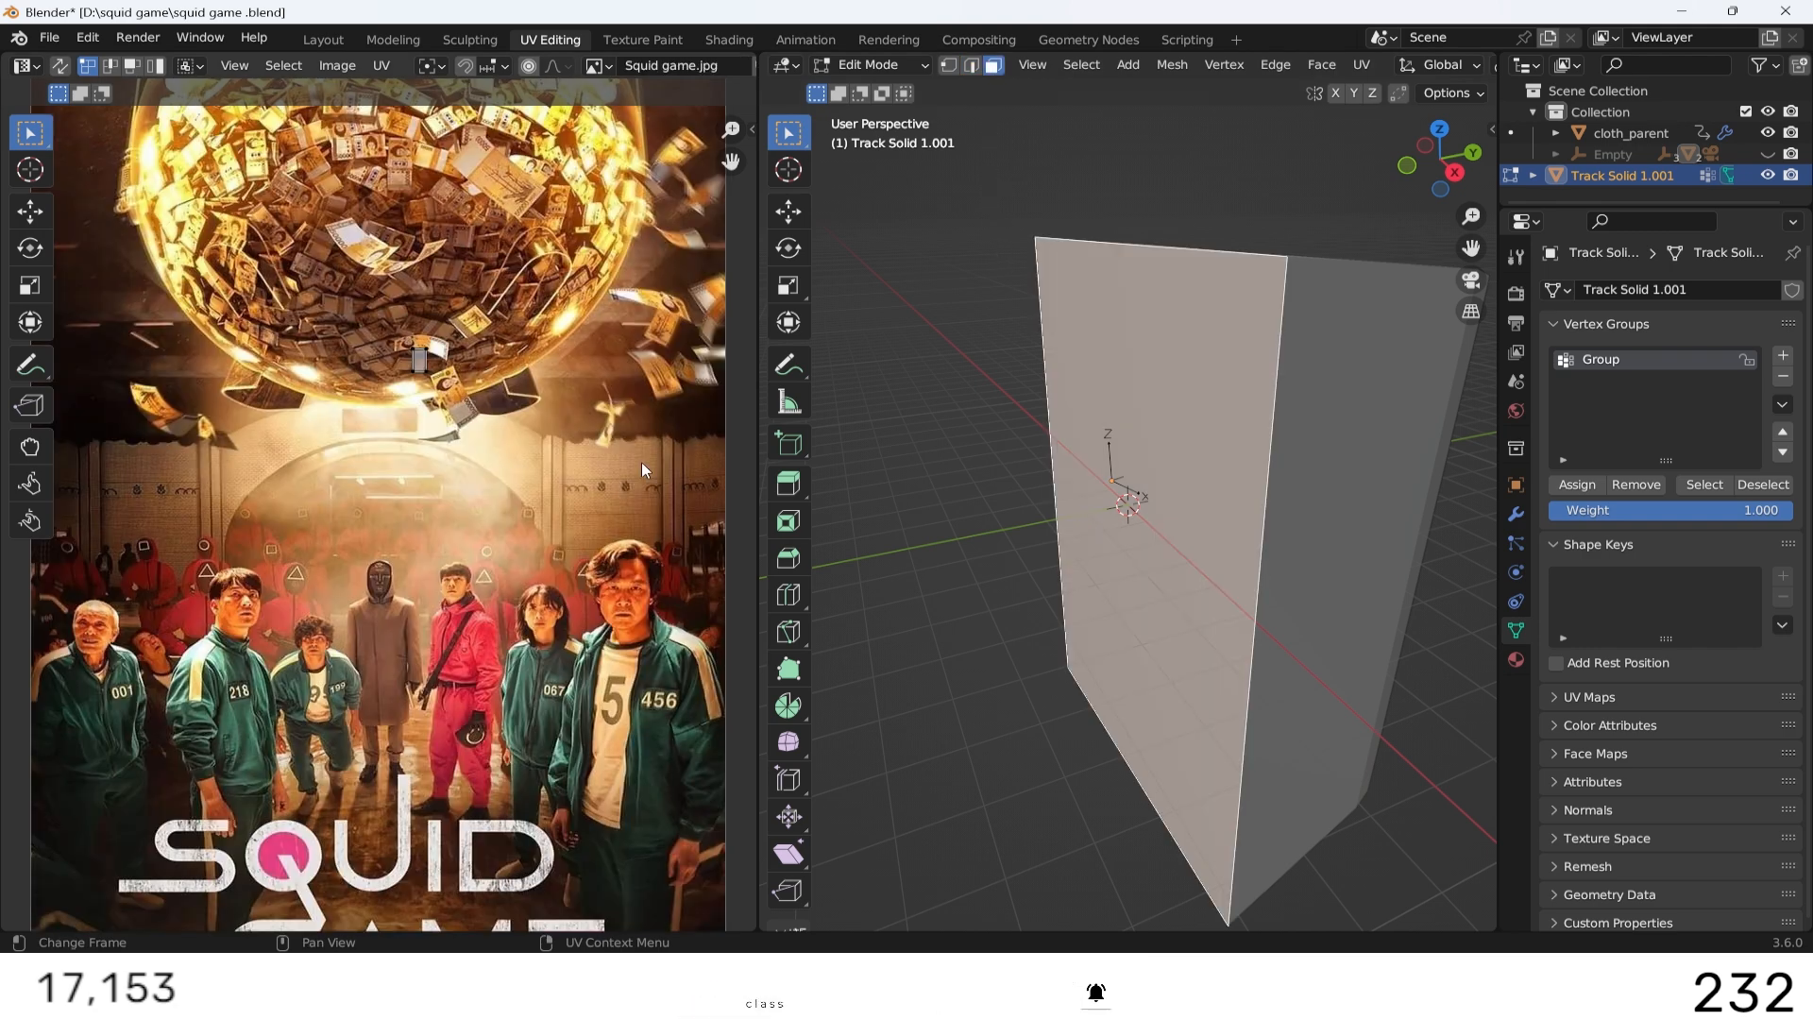
{"action": "scroll", "coordinate": [371, 451], "scroll_direction": "down", "scroll_amount": 5}
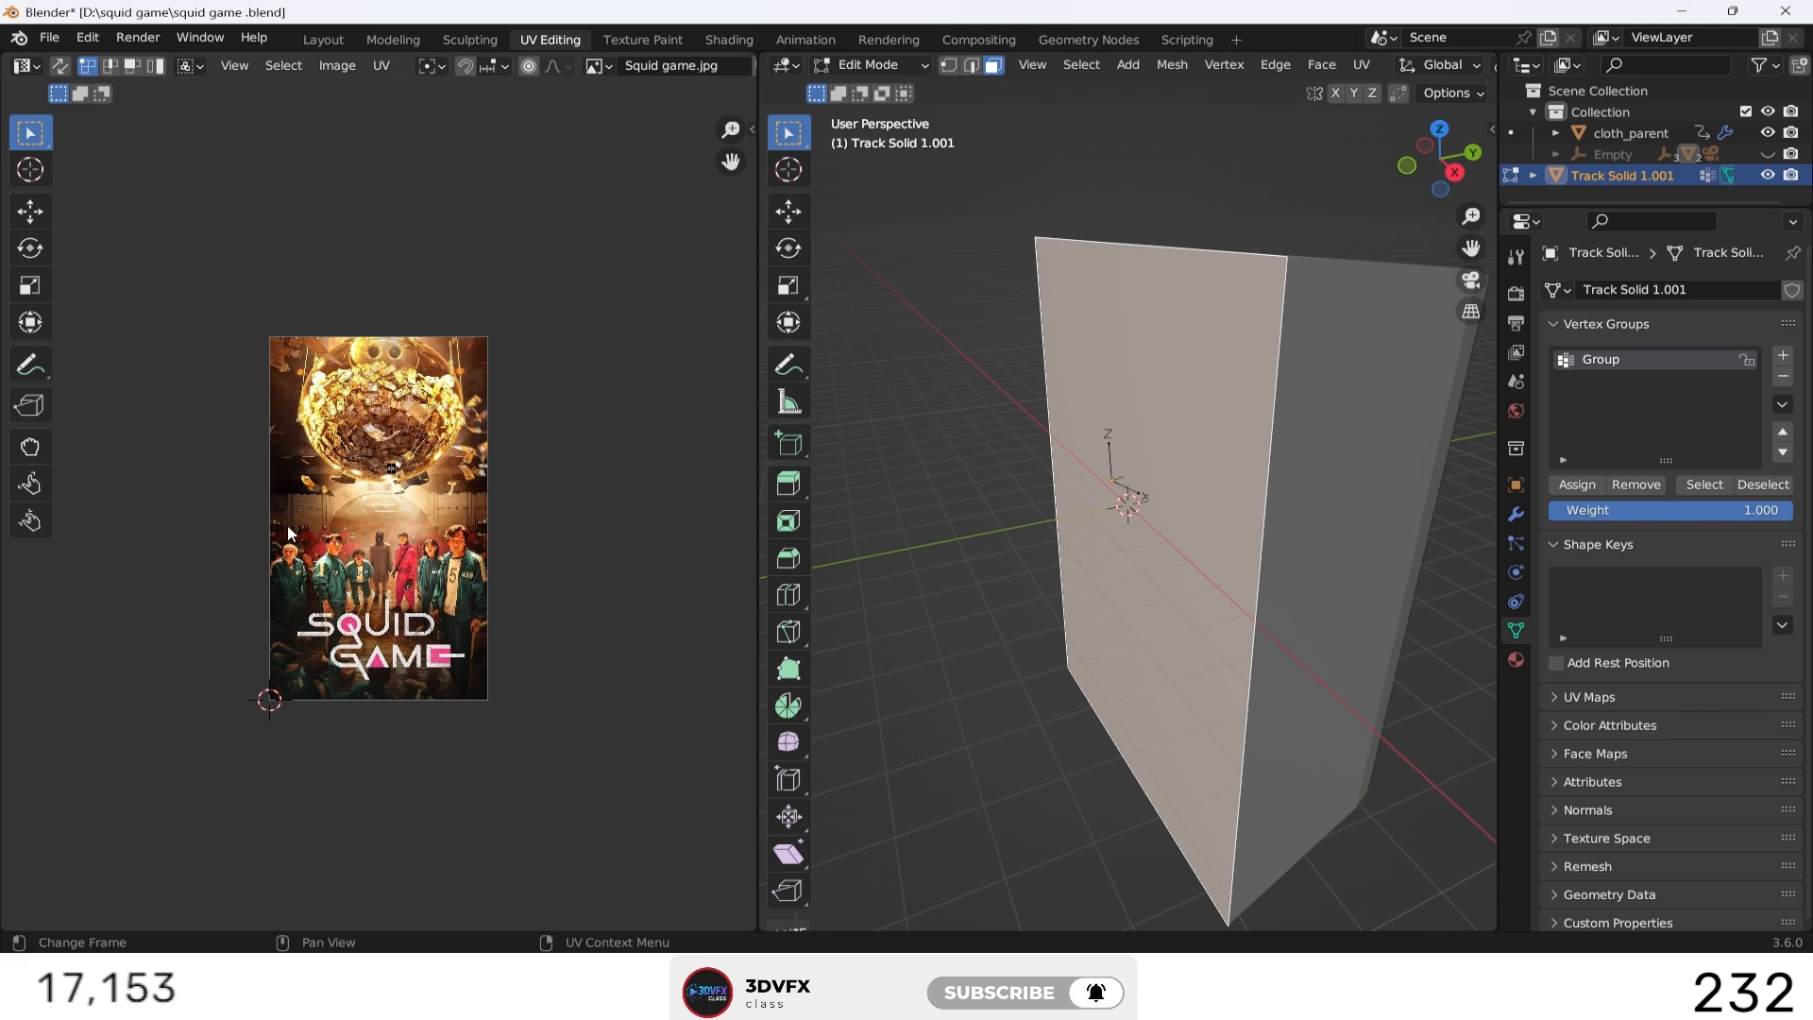
{"action": "scroll", "coordinate": [289, 533], "scroll_direction": "up", "scroll_amount": 2}
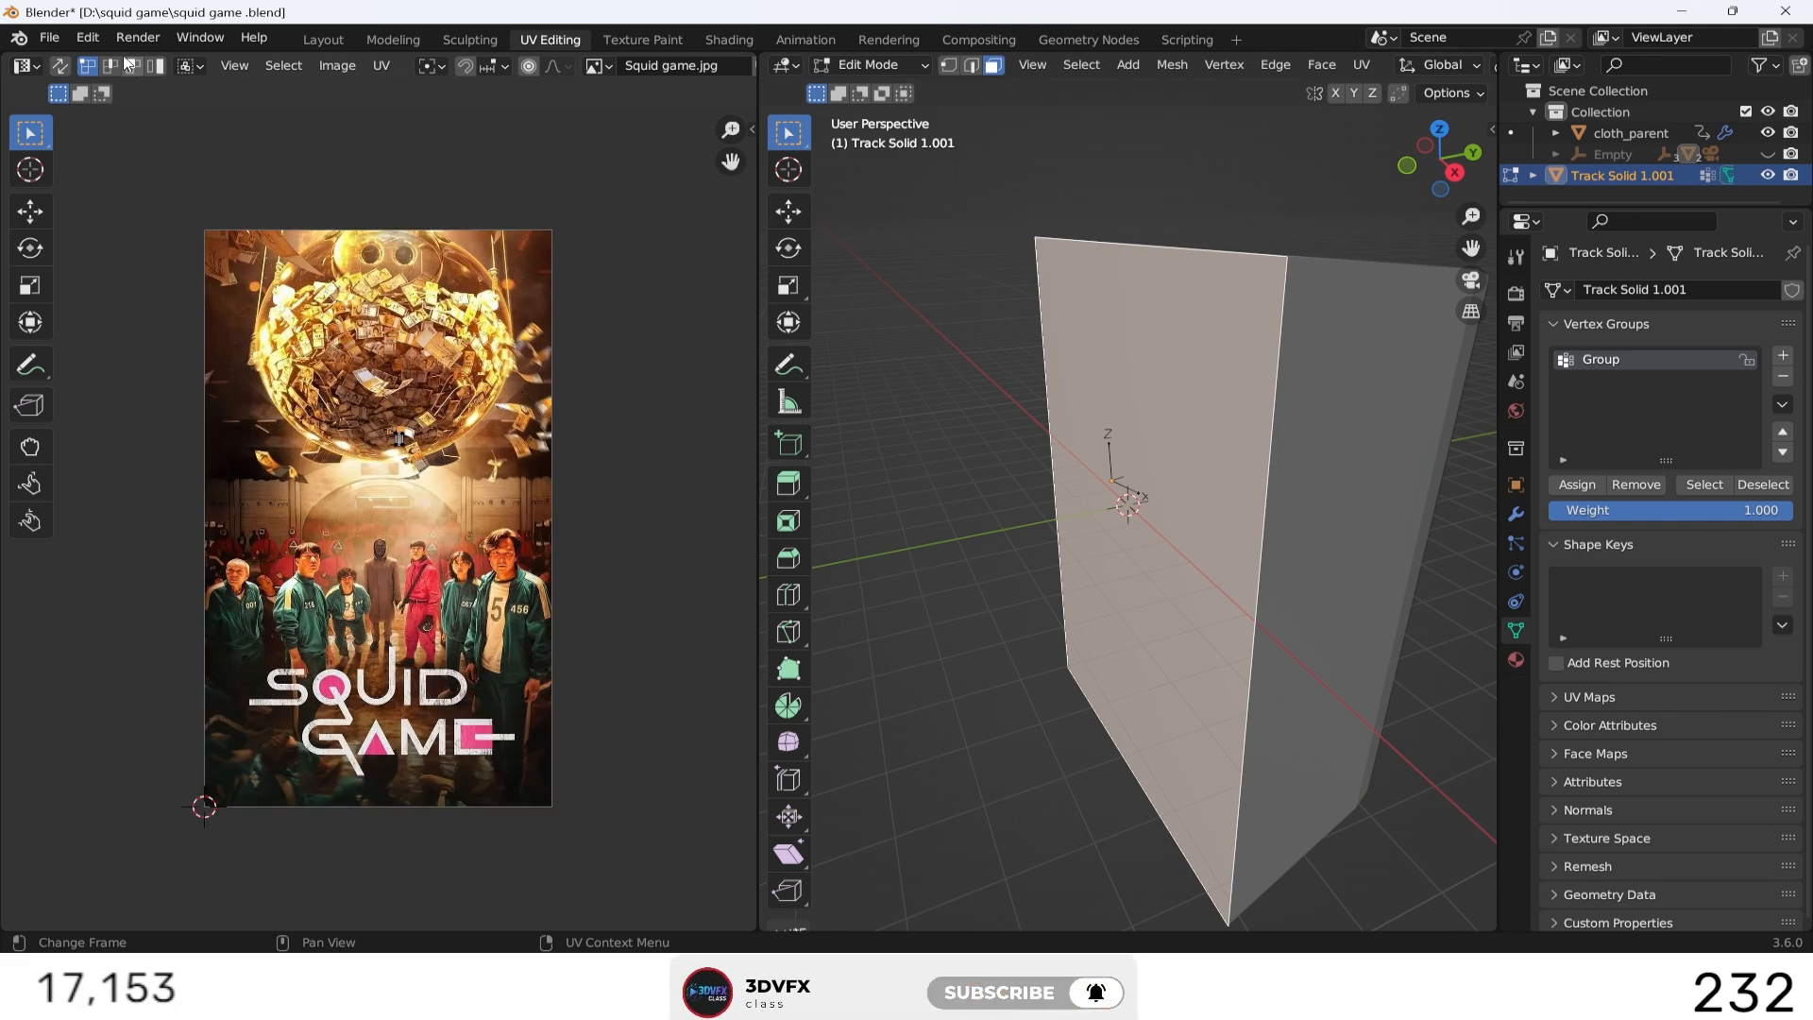
{"action": "left_click", "coordinate": [601, 67]}
{"action": "left_click", "coordinate": [601, 67]}
{"action": "scroll", "coordinate": [597, 63], "scroll_direction": "down", "scroll_amount": 8}
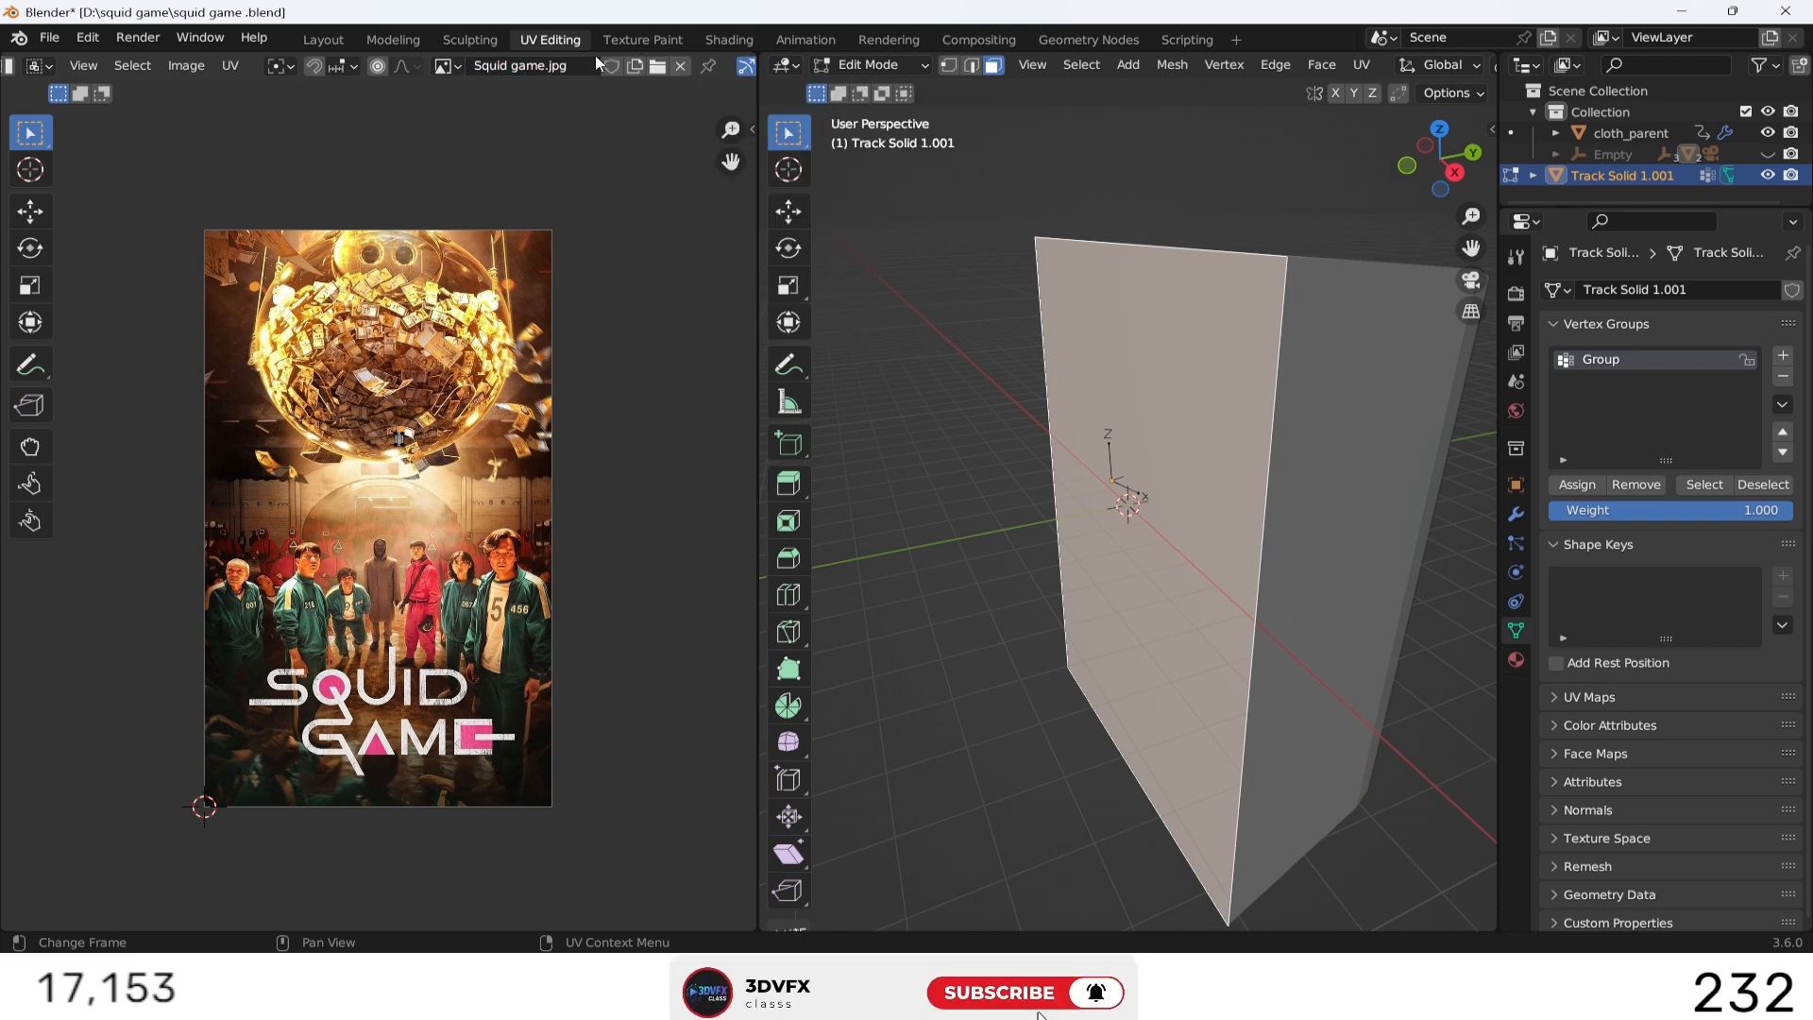
{"action": "scroll", "coordinate": [613, 64], "scroll_direction": "up", "scroll_amount": 2}
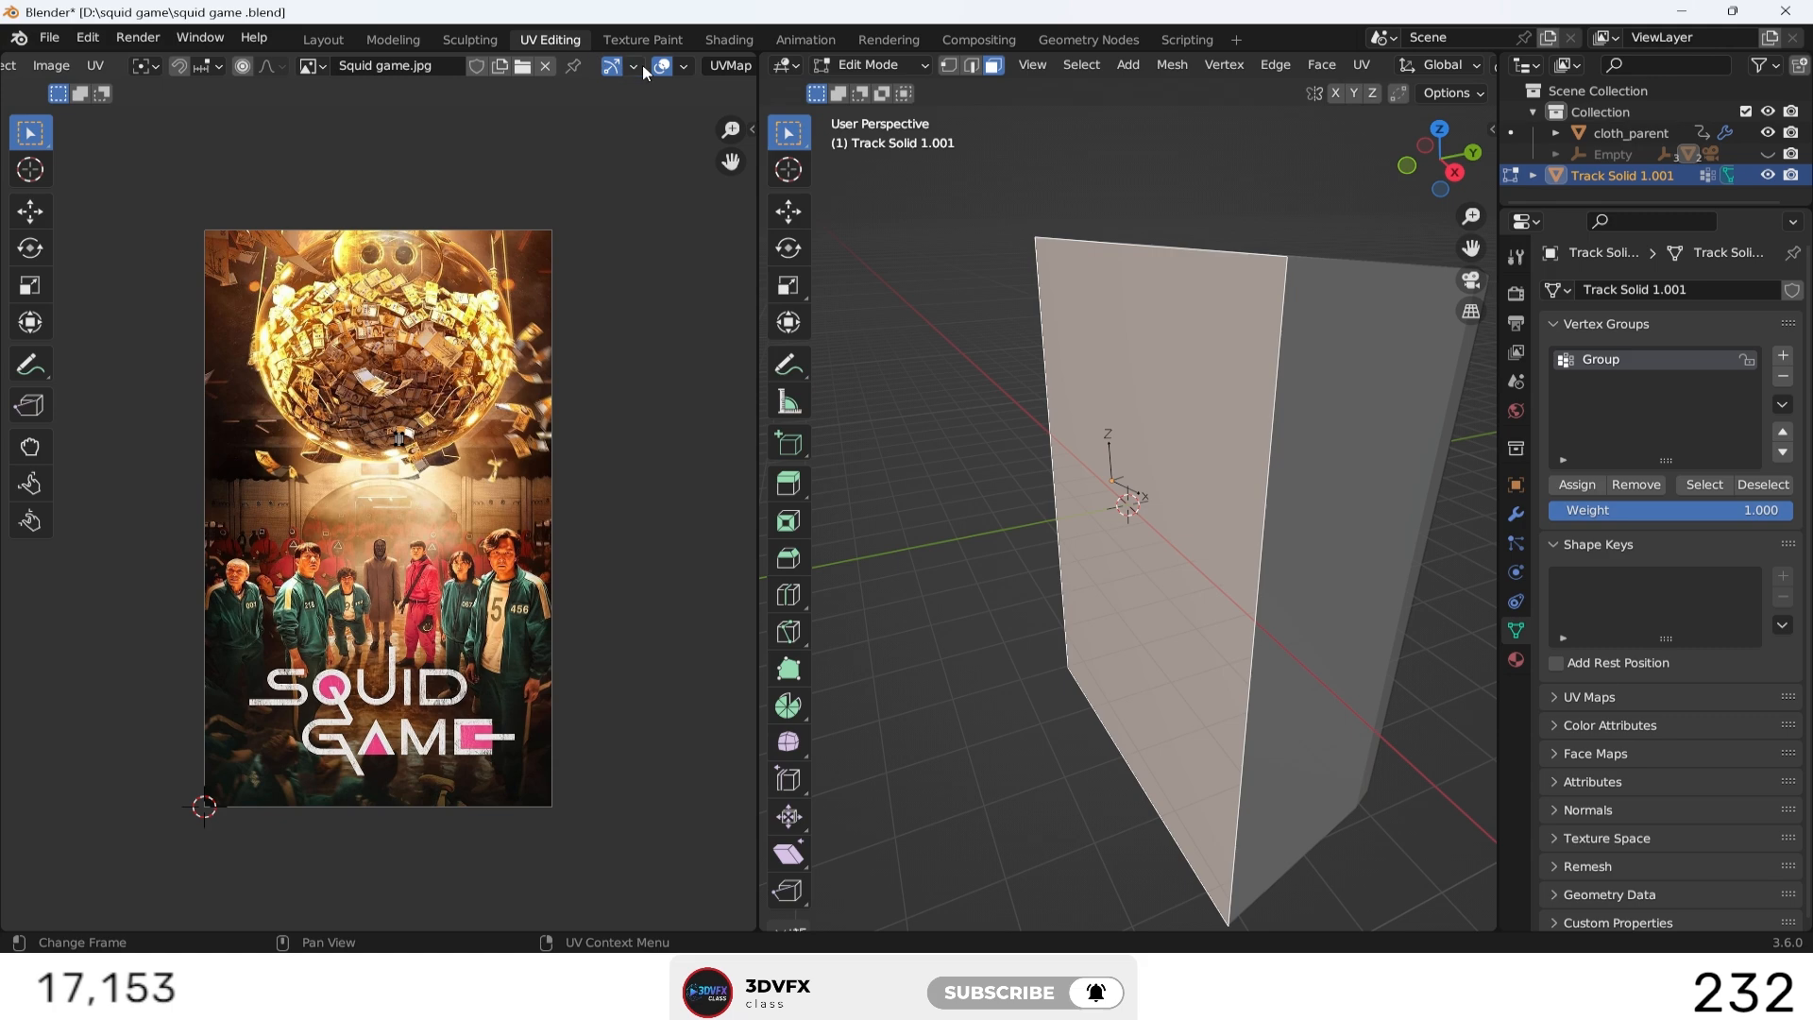
{"action": "scroll", "coordinate": [465, 91], "scroll_direction": "up", "scroll_amount": 3}
{"action": "scroll", "coordinate": [444, 229], "scroll_direction": "down", "scroll_amount": 5}
{"action": "scroll", "coordinate": [252, 92], "scroll_direction": "up", "scroll_amount": 1}
{"action": "scroll", "coordinate": [269, 68], "scroll_direction": "up", "scroll_amount": 2}
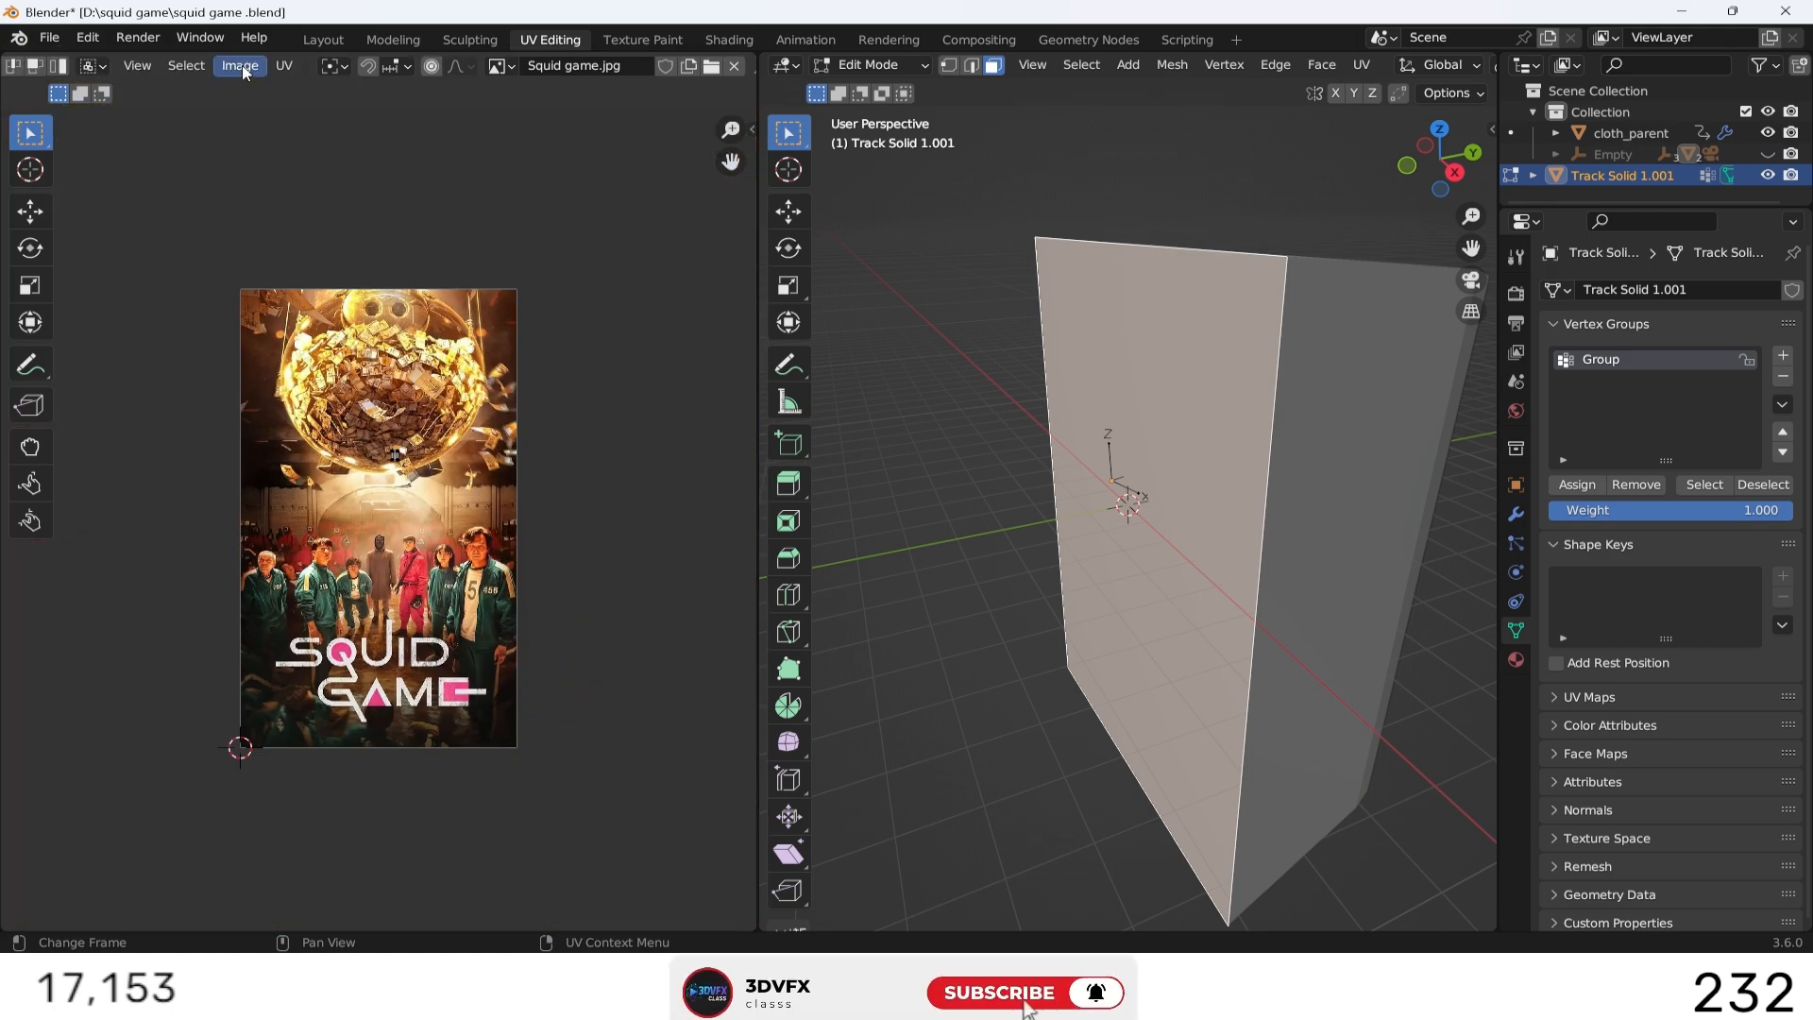
Step: Apply Smart UV Project to the selected front face with a 66° angle limit and the Scaled margin method
{"action": "left_click", "coordinate": [248, 64]}
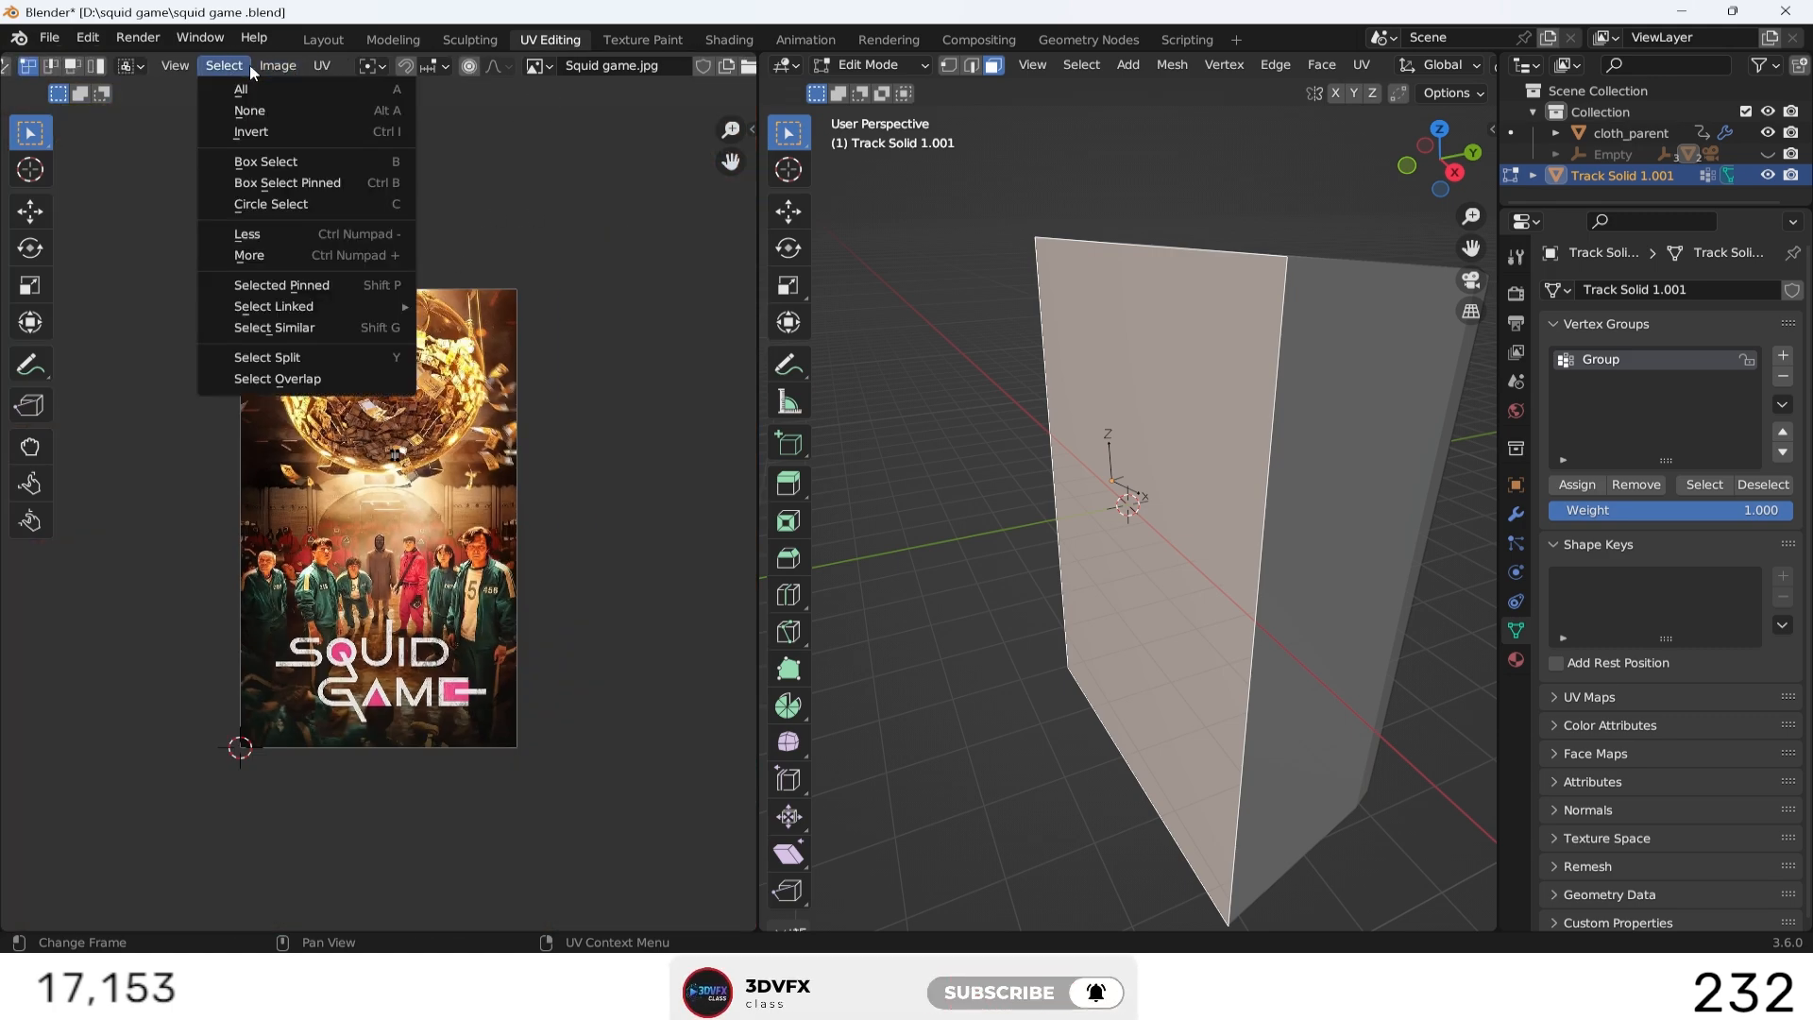
{"action": "mouse_move", "coordinate": [274, 72]}
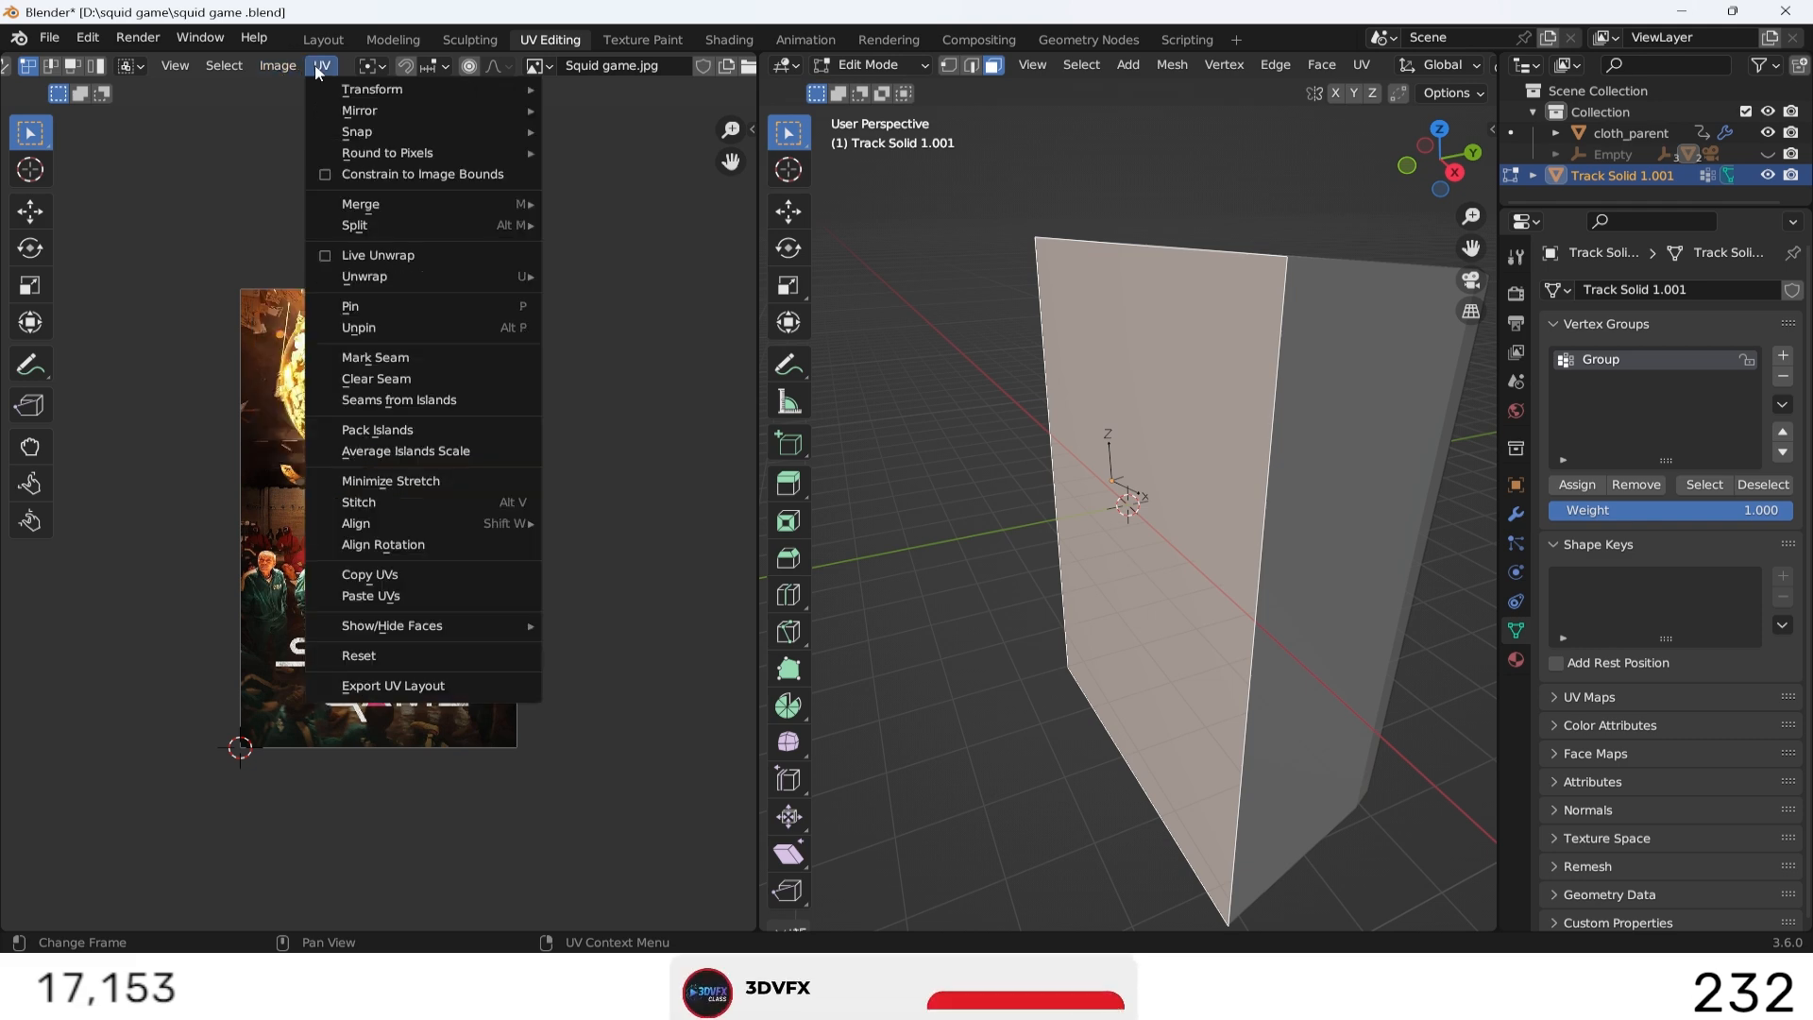
{"action": "mouse_move", "coordinate": [387, 141]}
{"action": "mouse_move", "coordinate": [400, 277]}
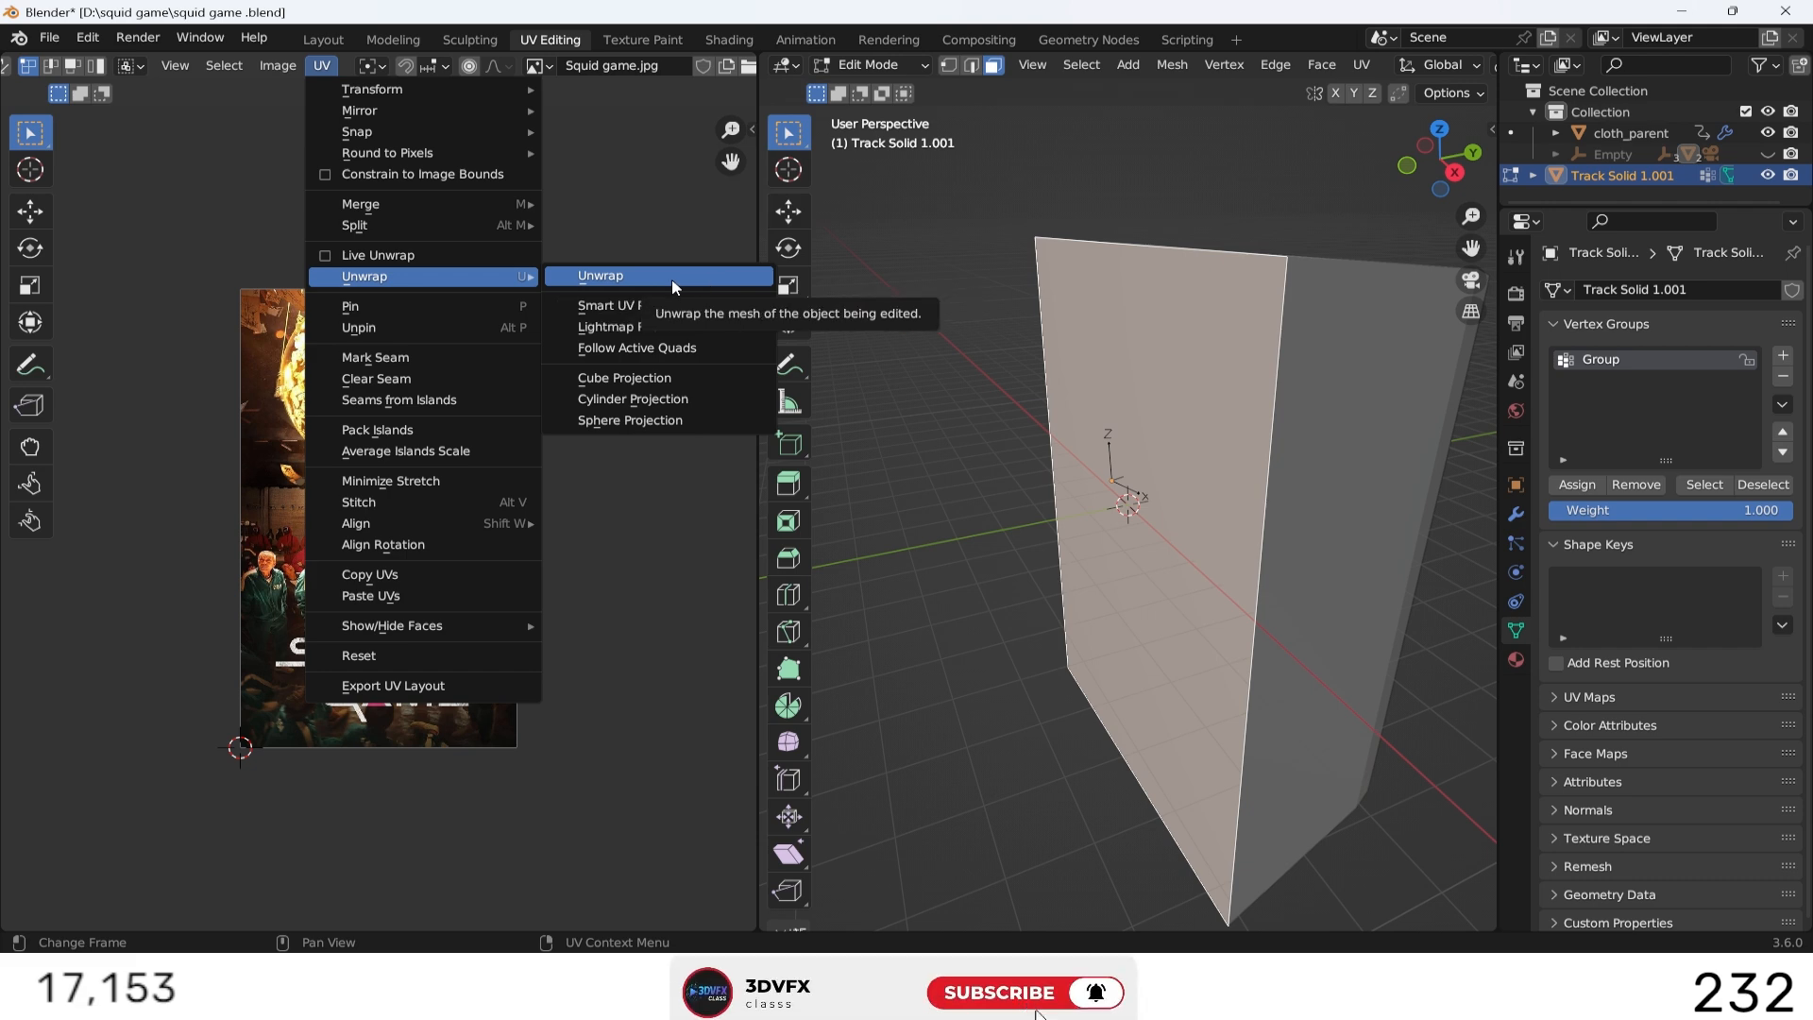
{"action": "left_click", "coordinate": [619, 306]}
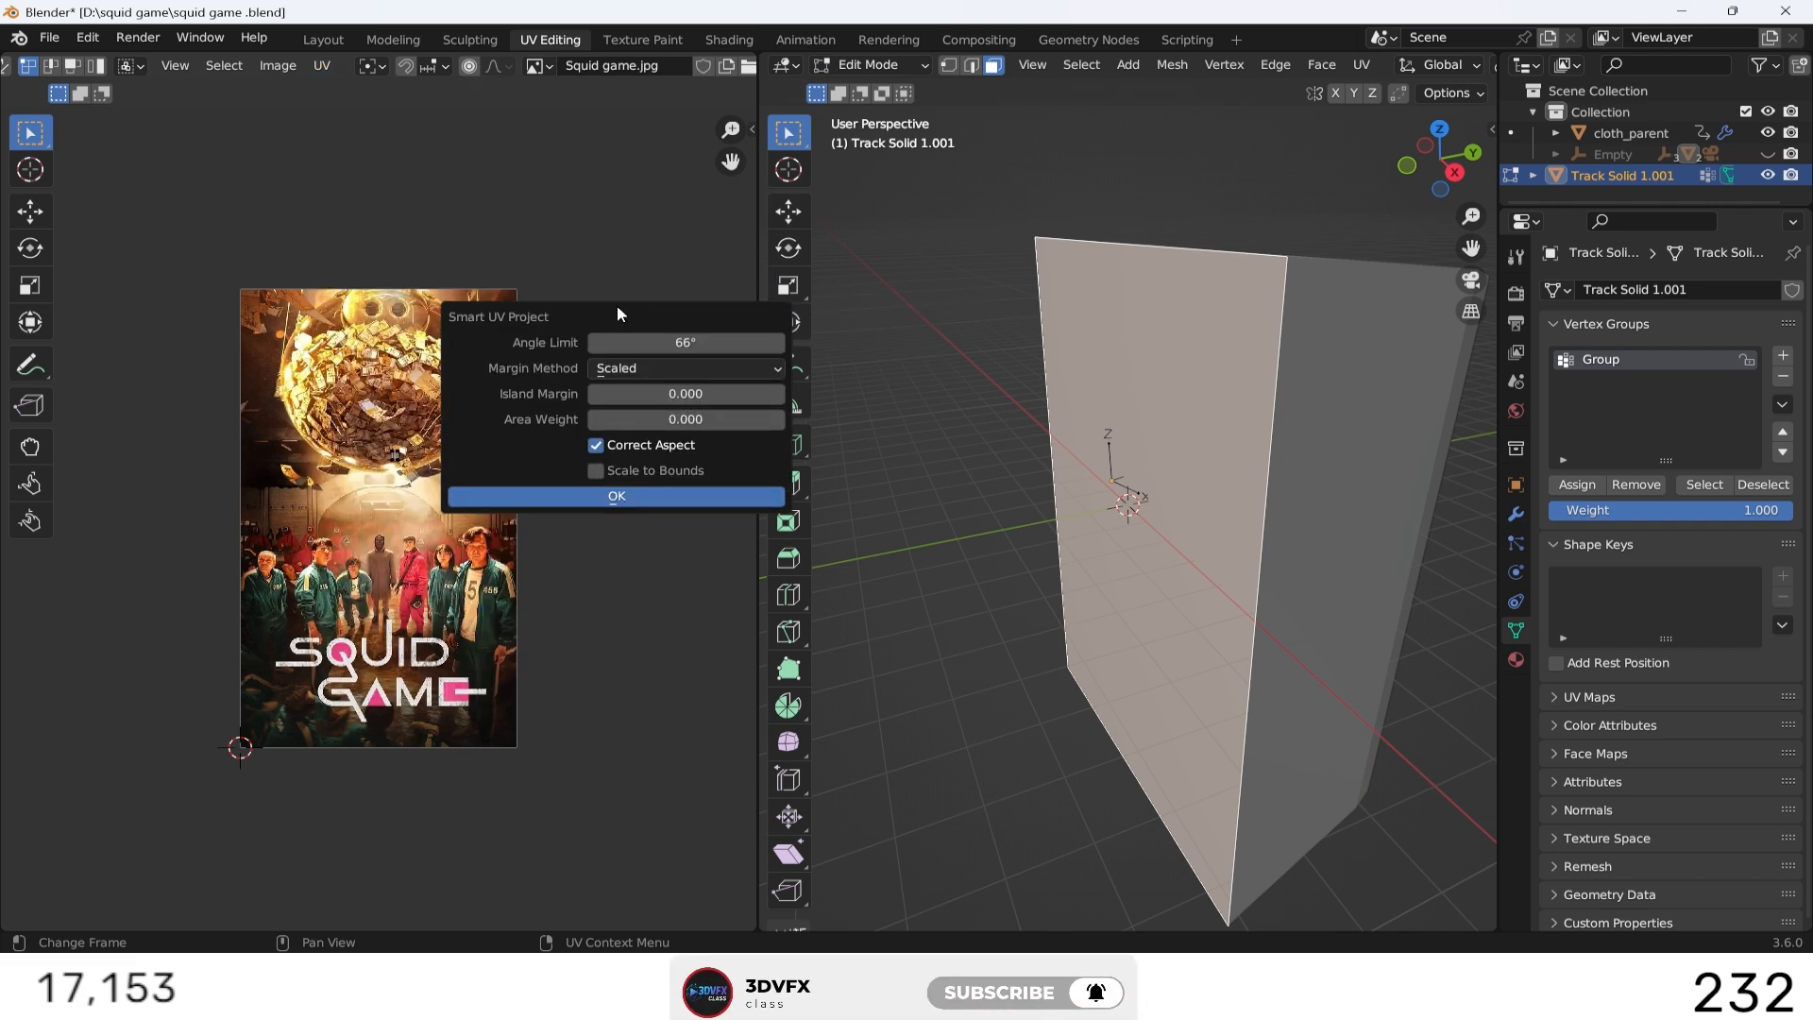
{"action": "left_click", "coordinate": [582, 494]}
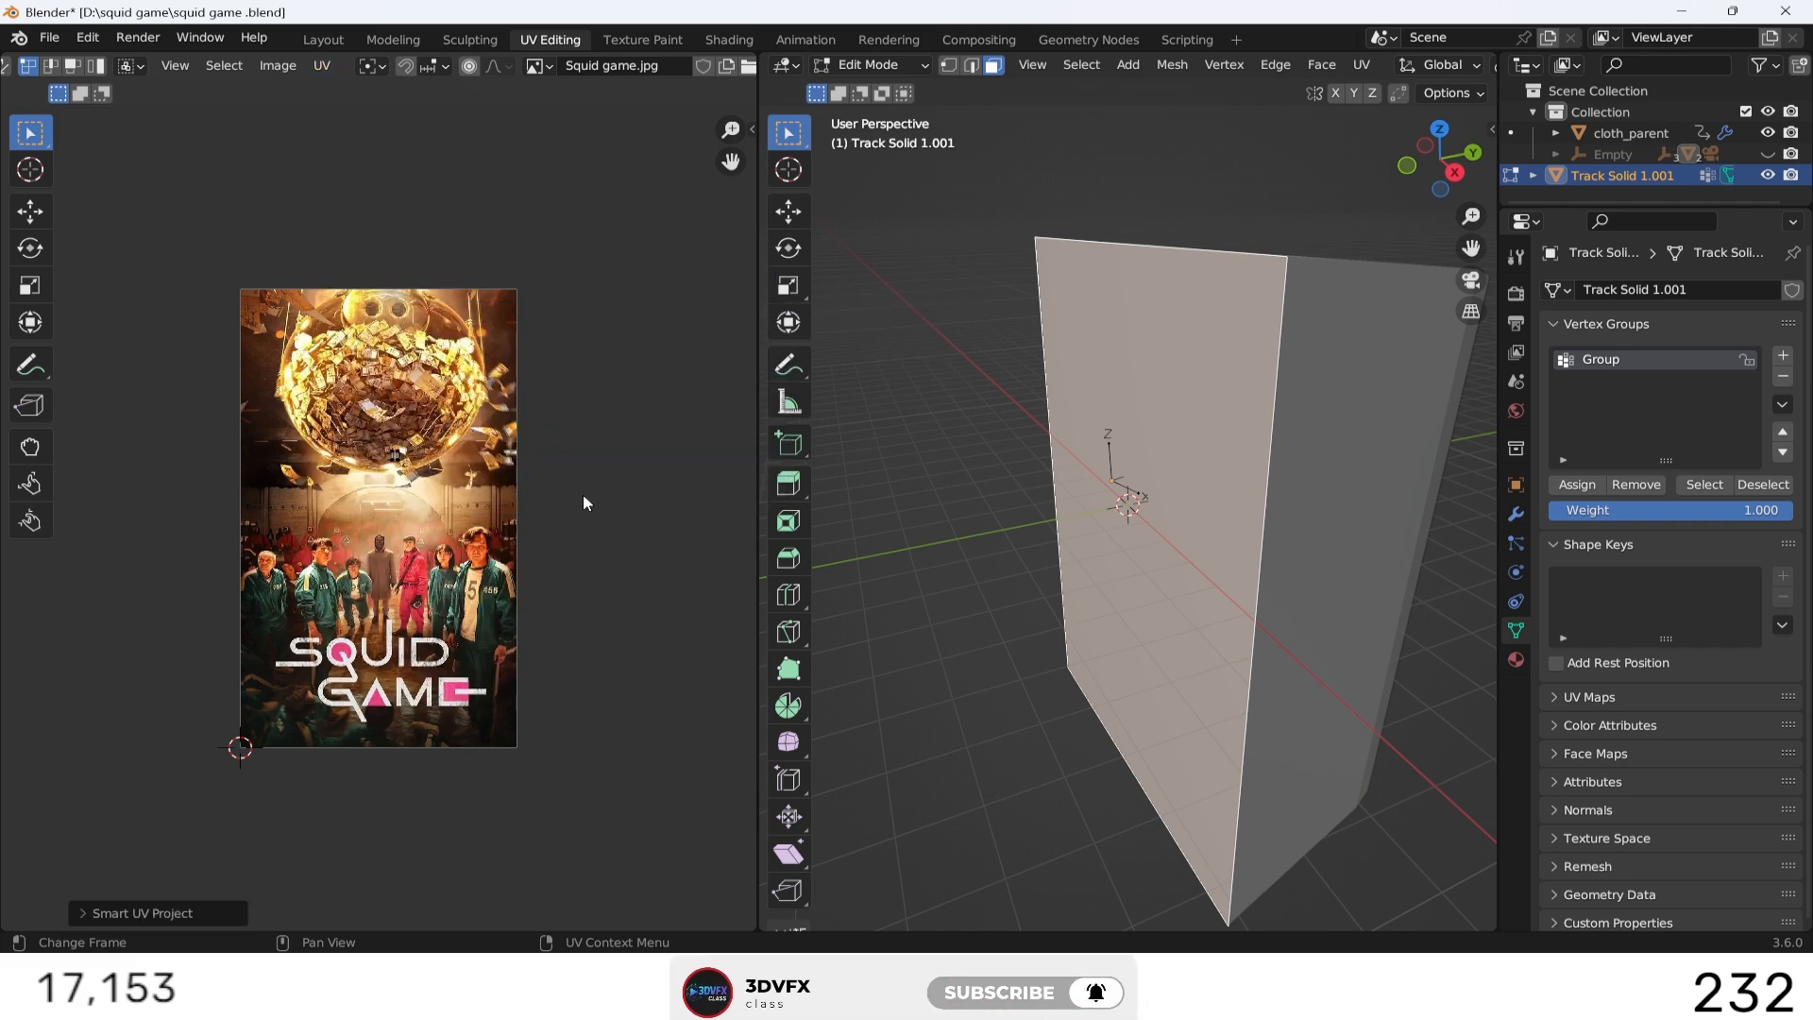
Step: Unwrap the selected front face with the standard Unwrap operation and show the poster on it in Material Preview shading
{"action": "left_click", "coordinate": [302, 65]}
{"action": "mouse_move", "coordinate": [322, 65]}
{"action": "mouse_move", "coordinate": [476, 275]}
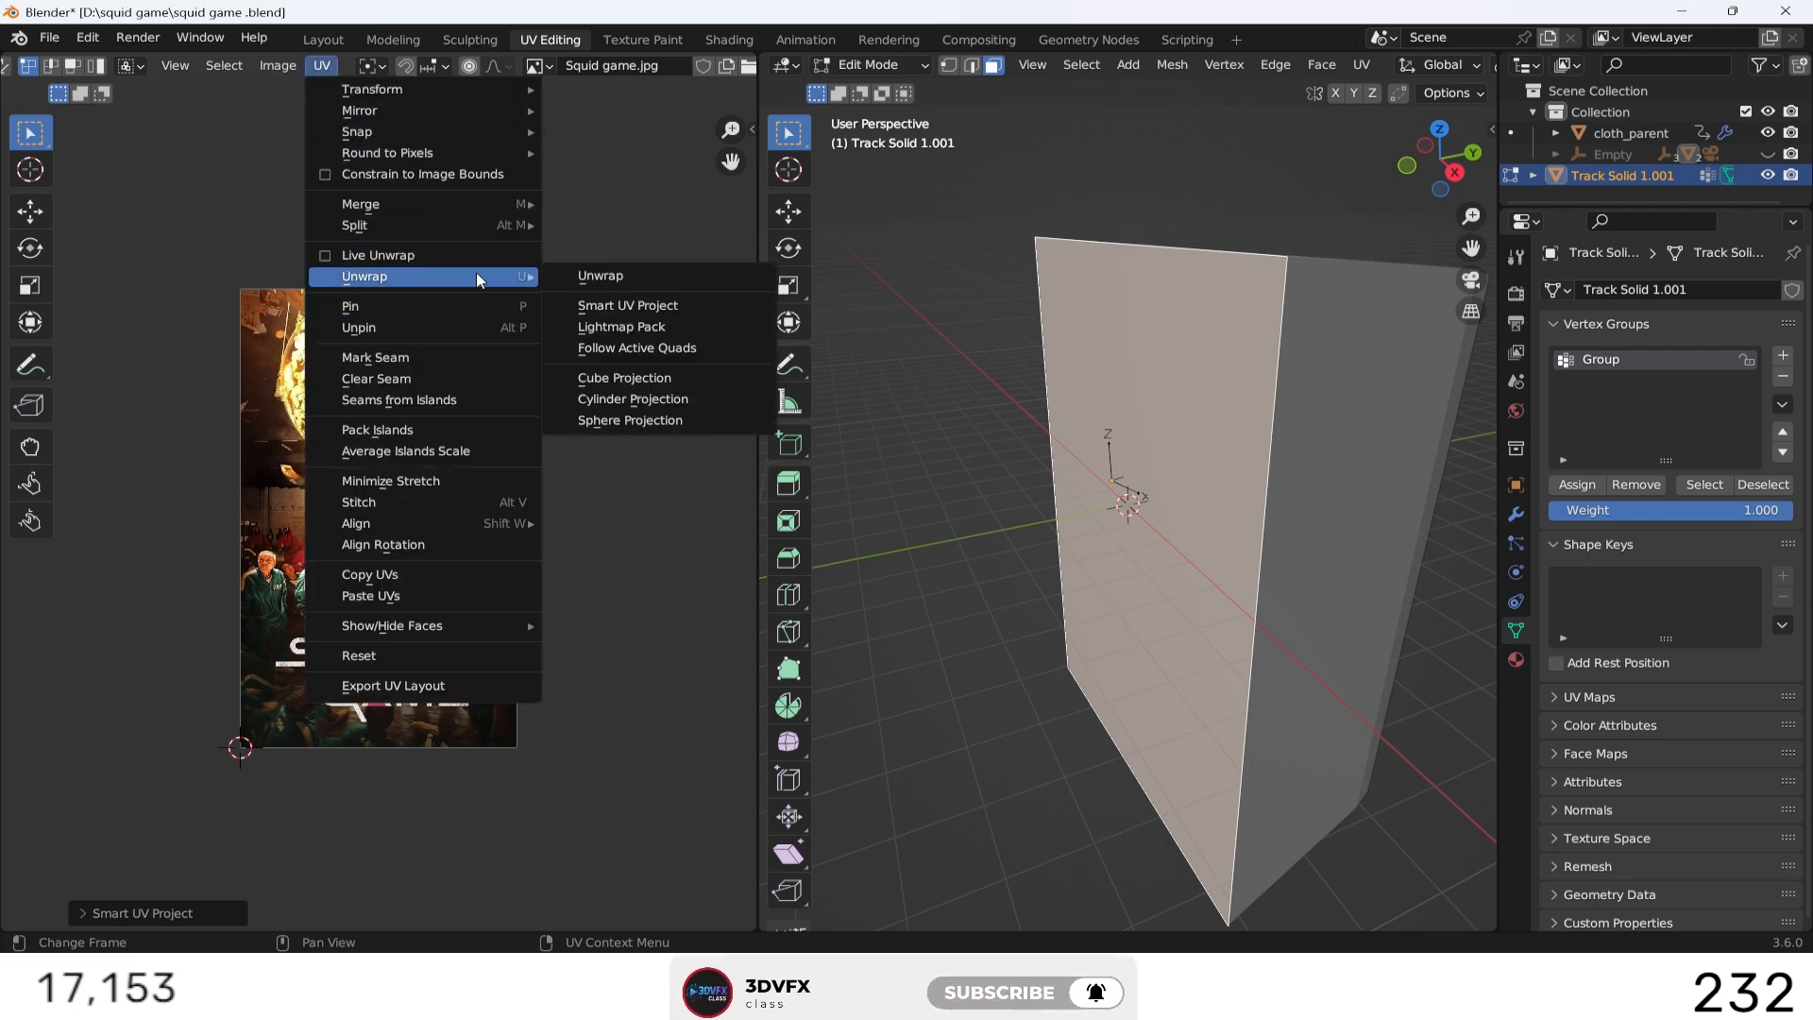
{"action": "left_click", "coordinate": [597, 275]}
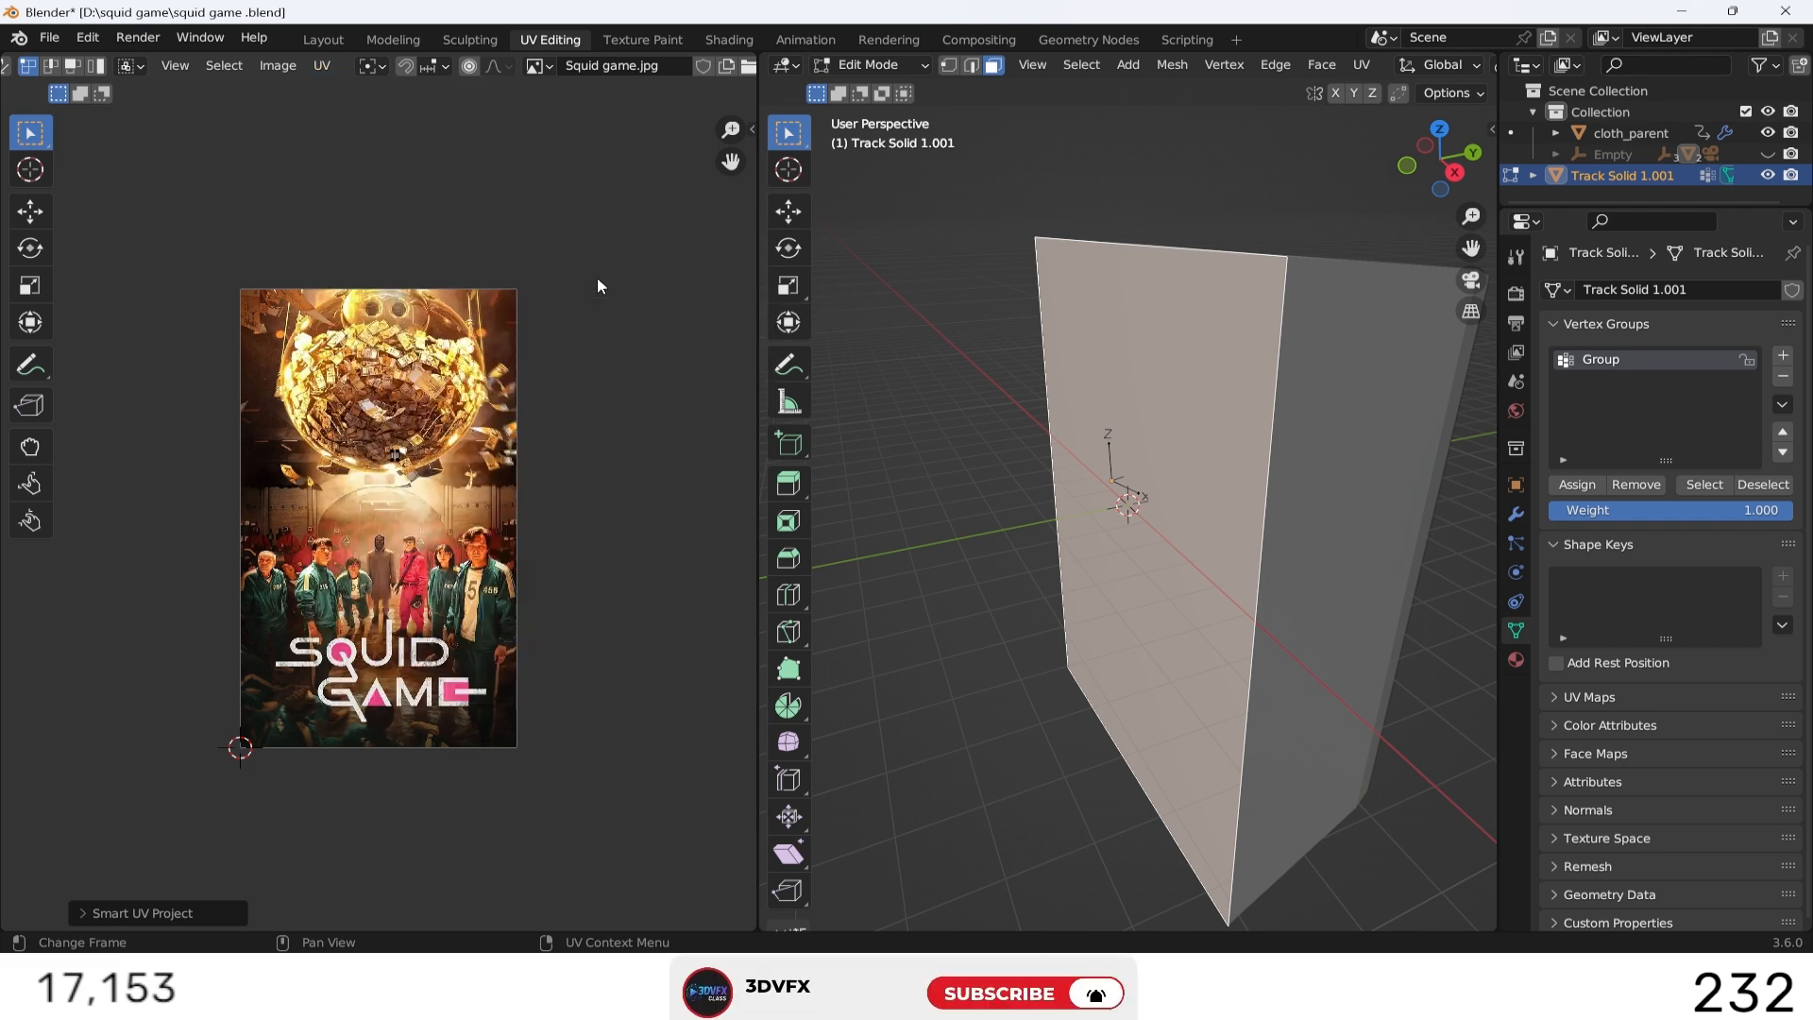
{"action": "scroll", "coordinate": [1413, 66], "scroll_direction": "down", "scroll_amount": 8}
{"action": "left_click", "coordinate": [1437, 68]}
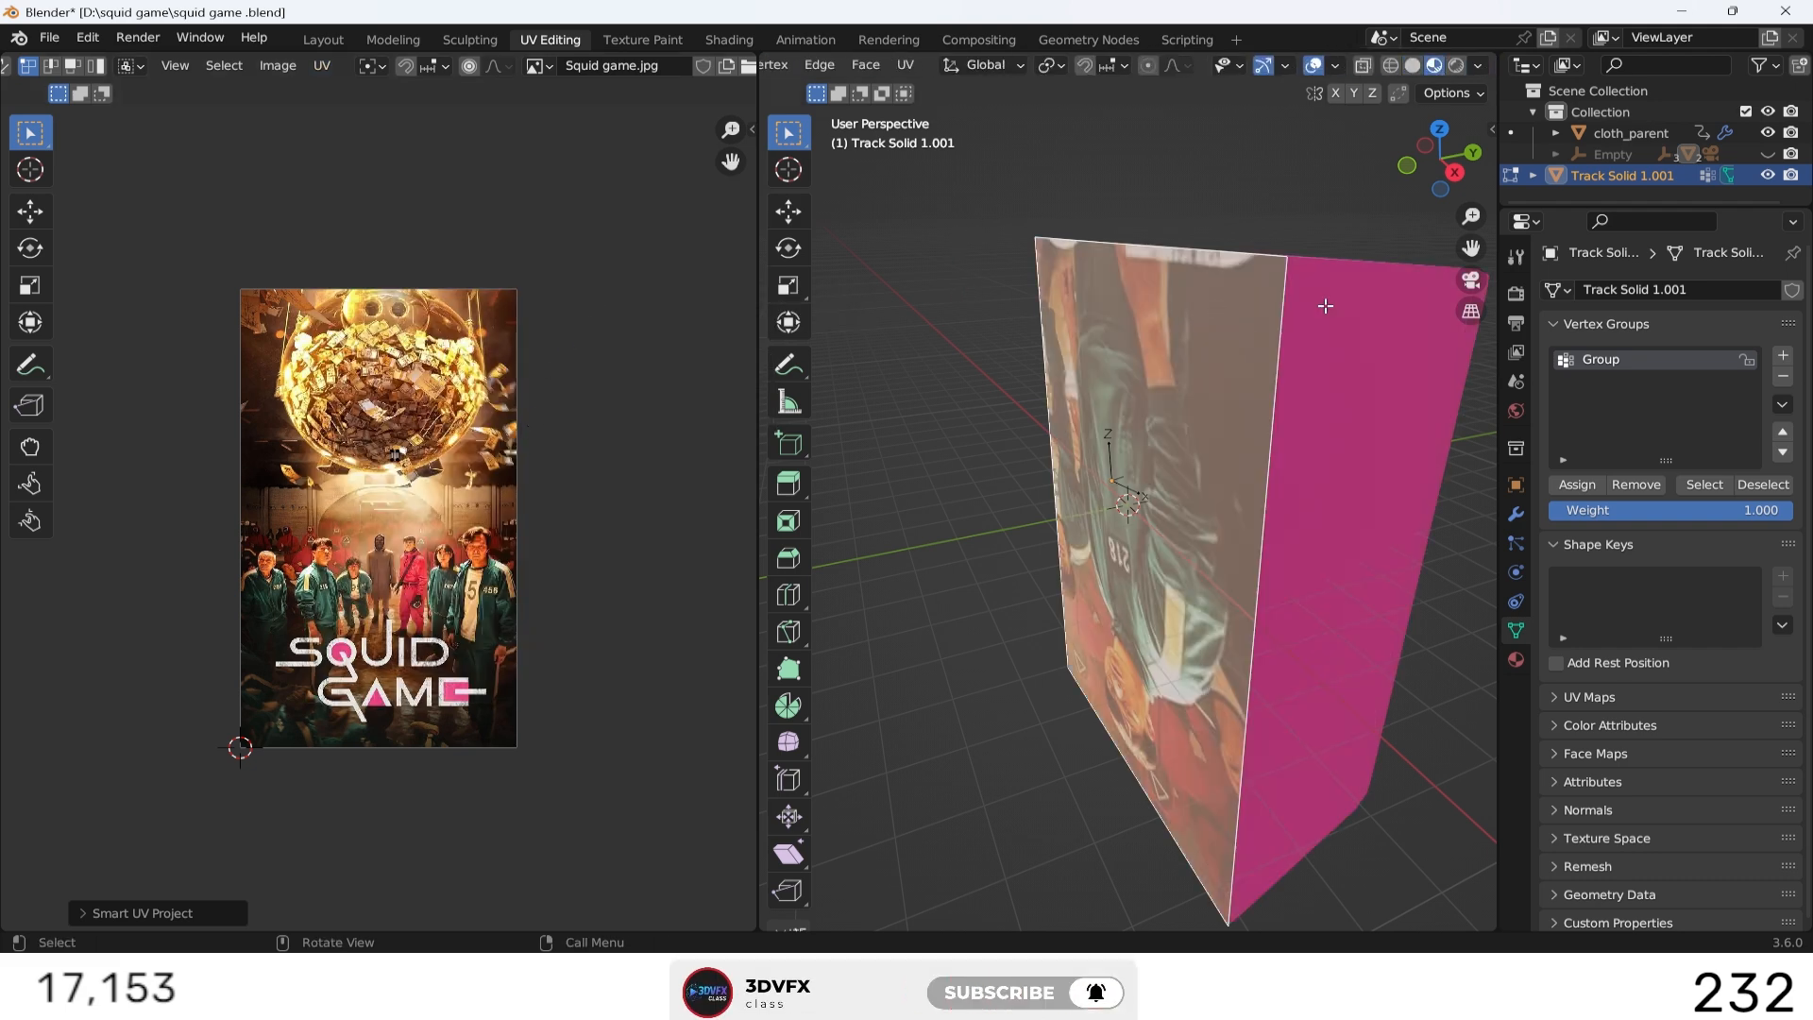
{"action": "left_click_drag", "start_coordinate": [1440, 152], "coordinate": [1411, 153]}
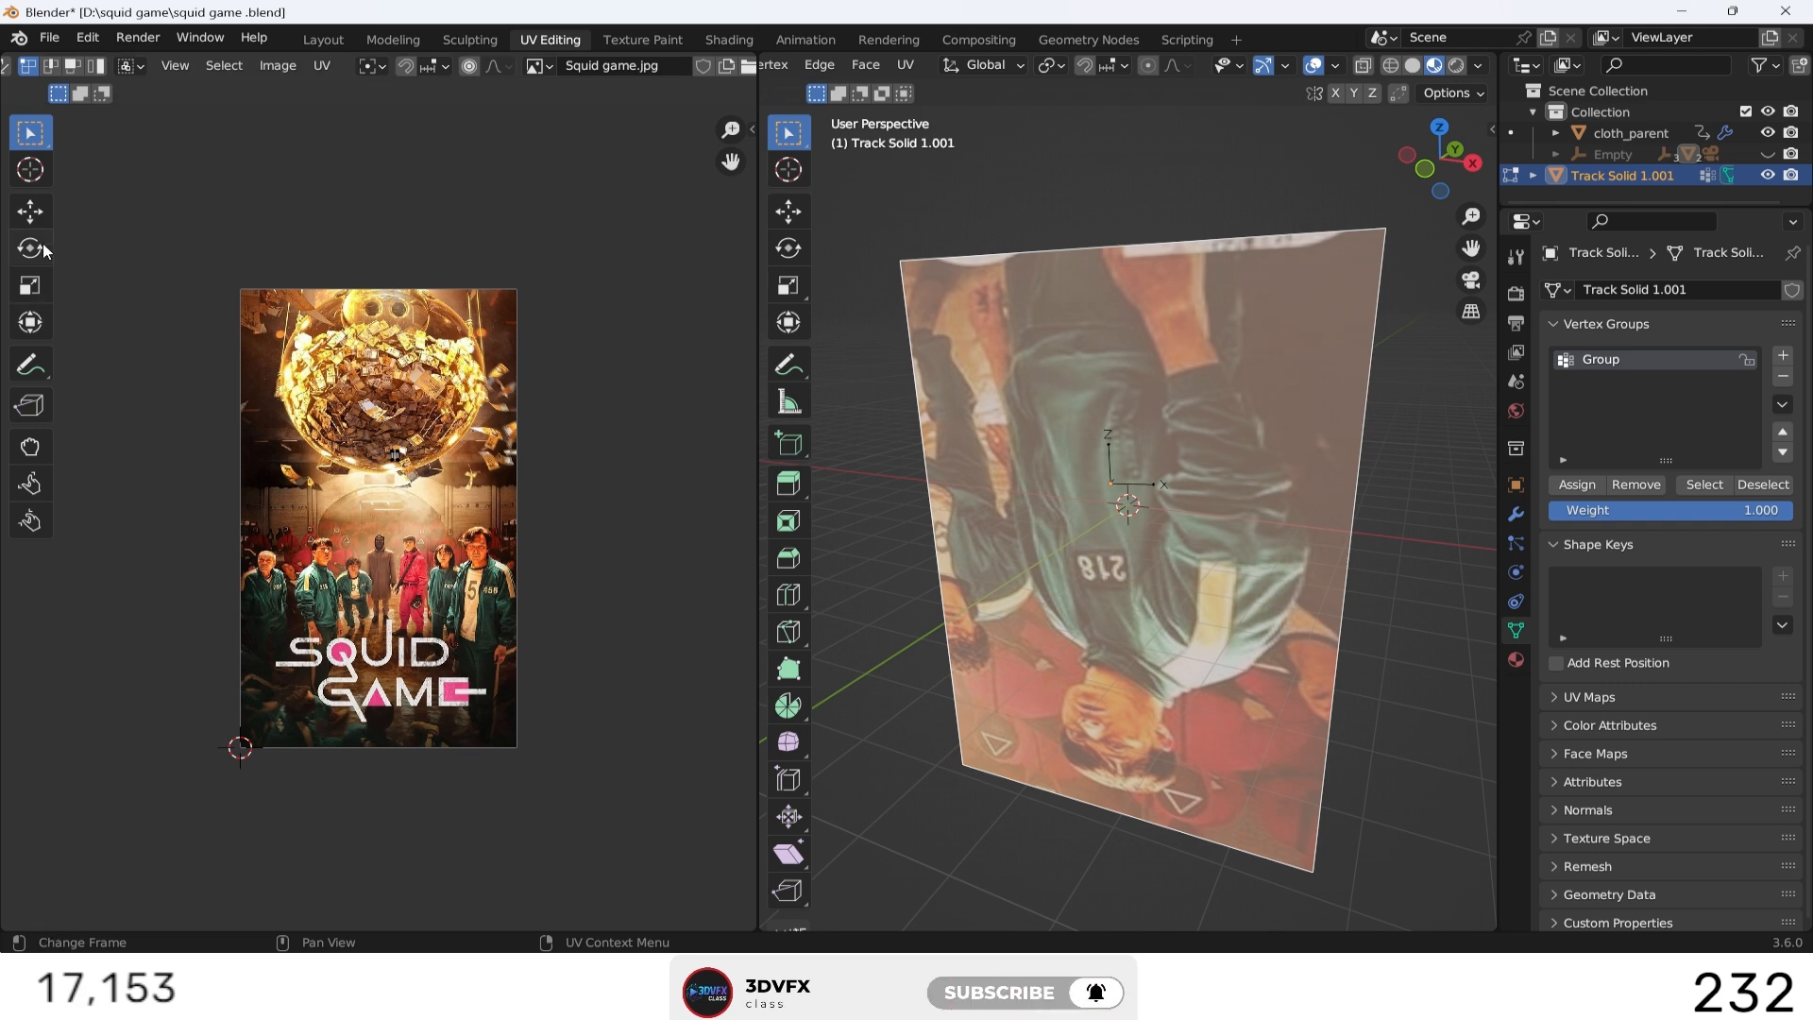
Step: Select the front face's whole UV island, move it slightly up and scale it to nearly cover the Squid Game poster image
{"action": "key", "text": "Tab"}
{"action": "key", "text": "Tab"}
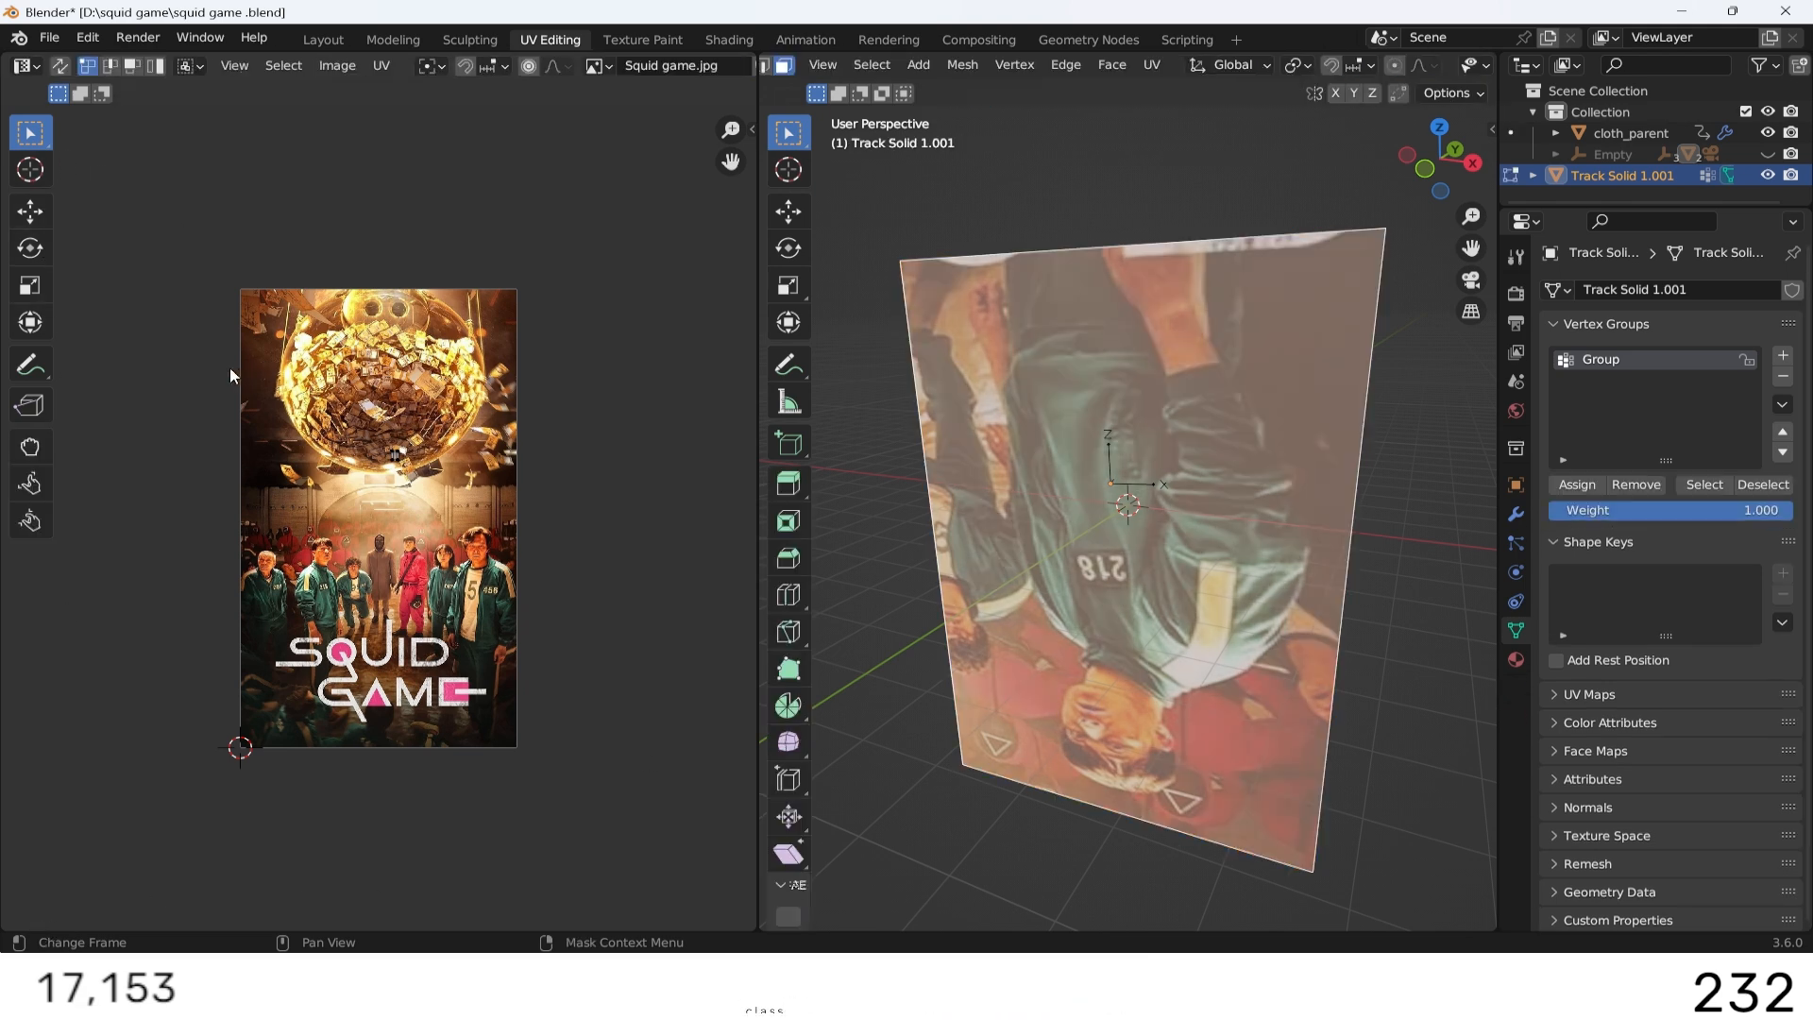
{"action": "left_click", "coordinate": [30, 211]}
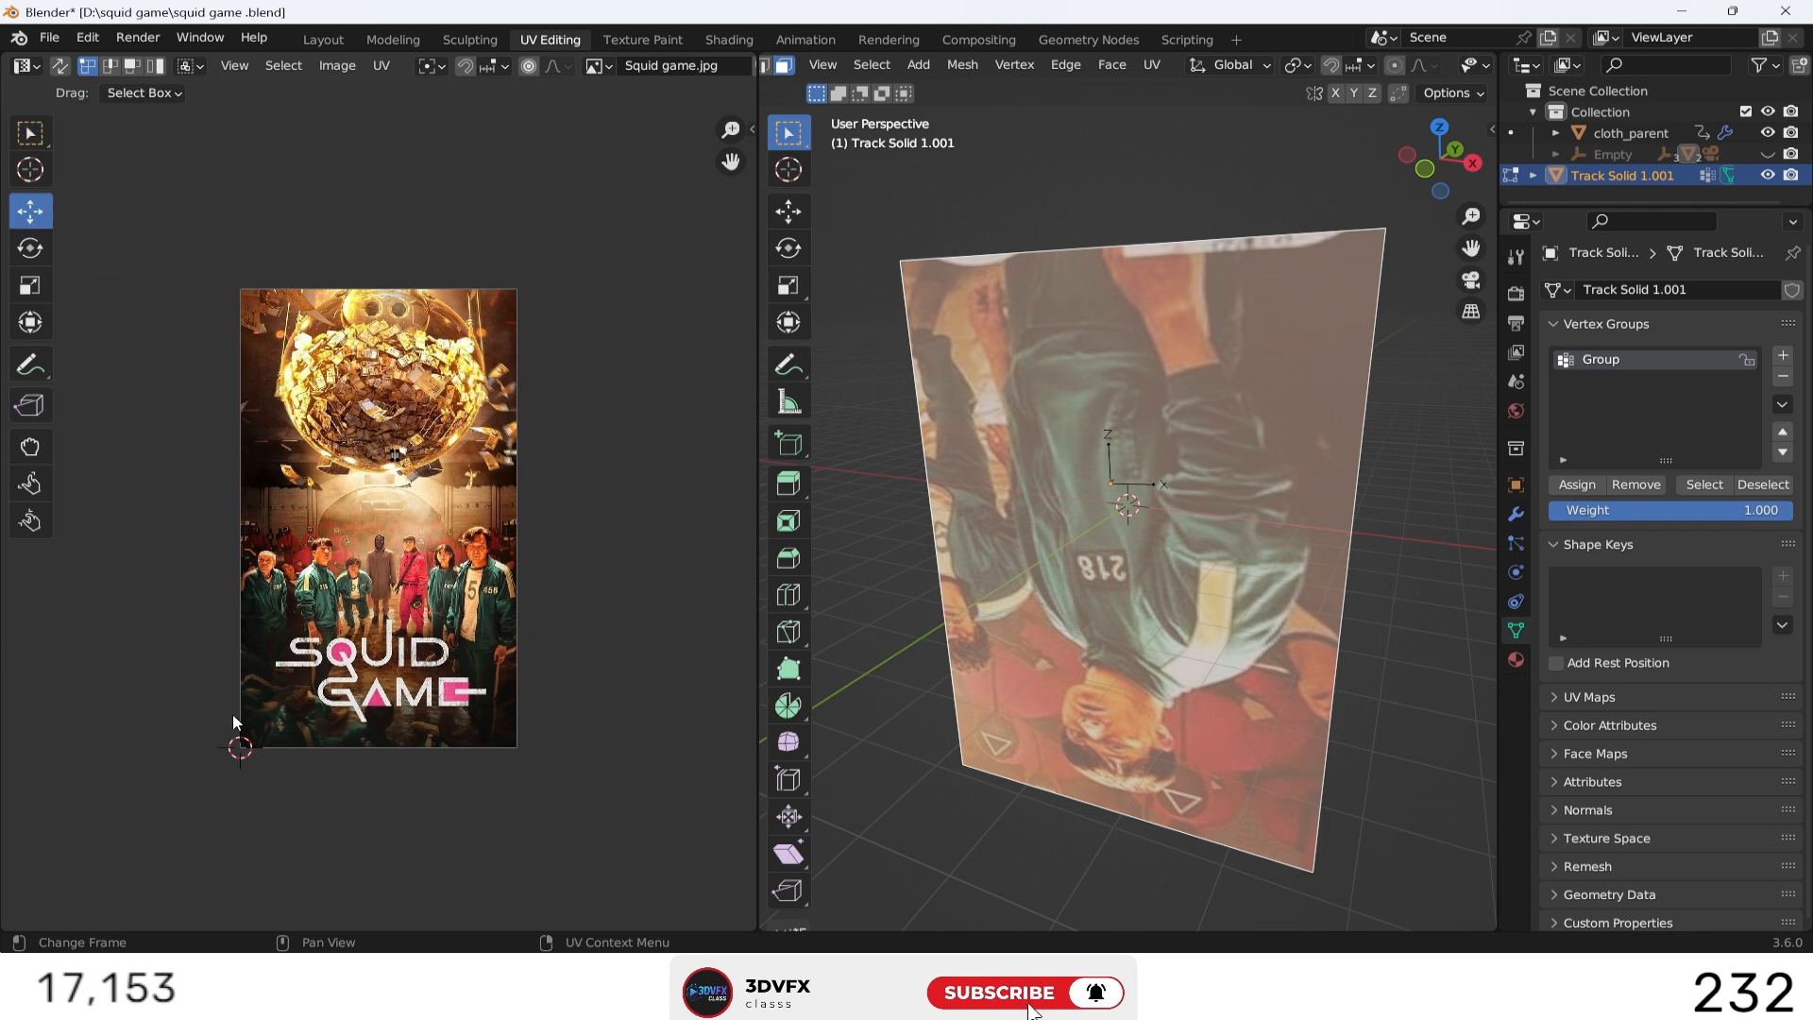
{"action": "left_click_drag", "start_coordinate": [207, 236], "coordinate": [586, 809]}
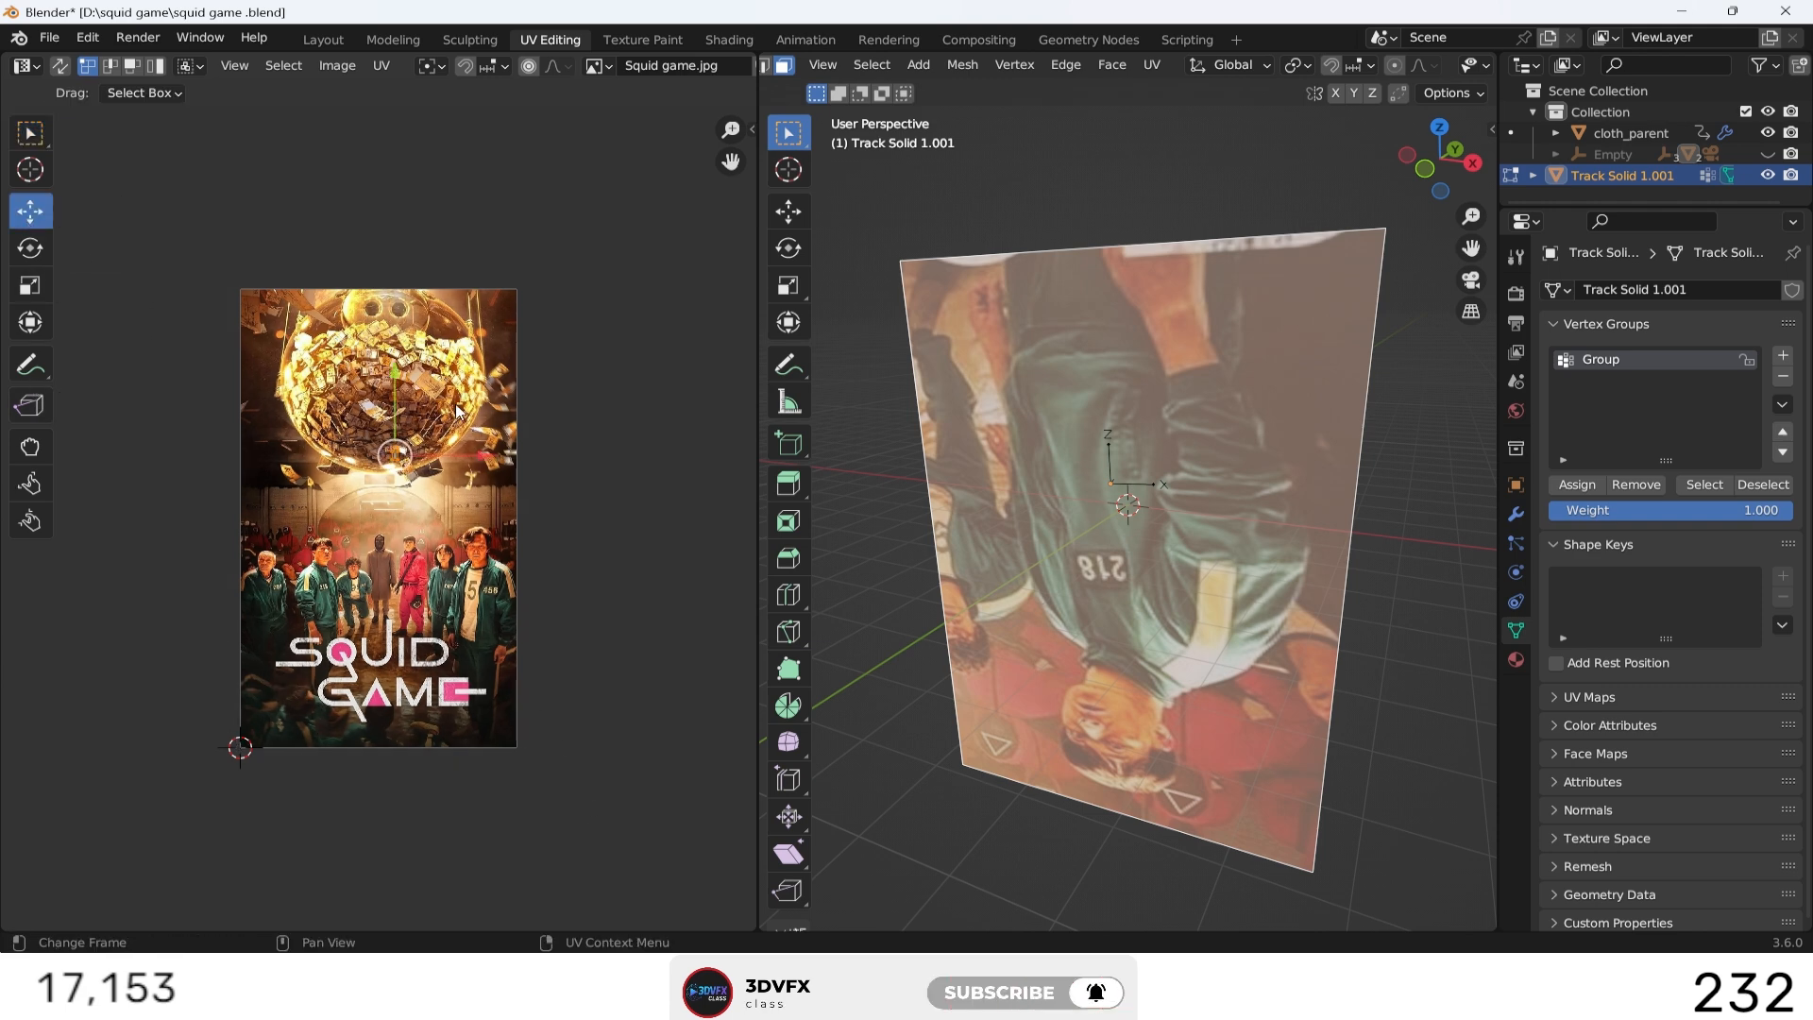
{"action": "mouse_move", "coordinate": [396, 382]}
{"action": "left_mouse_down"}
{"action": "mouse_move", "coordinate": [398, 340]}
{"action": "mouse_move", "coordinate": [400, 398]}
{"action": "left_mouse_up"}
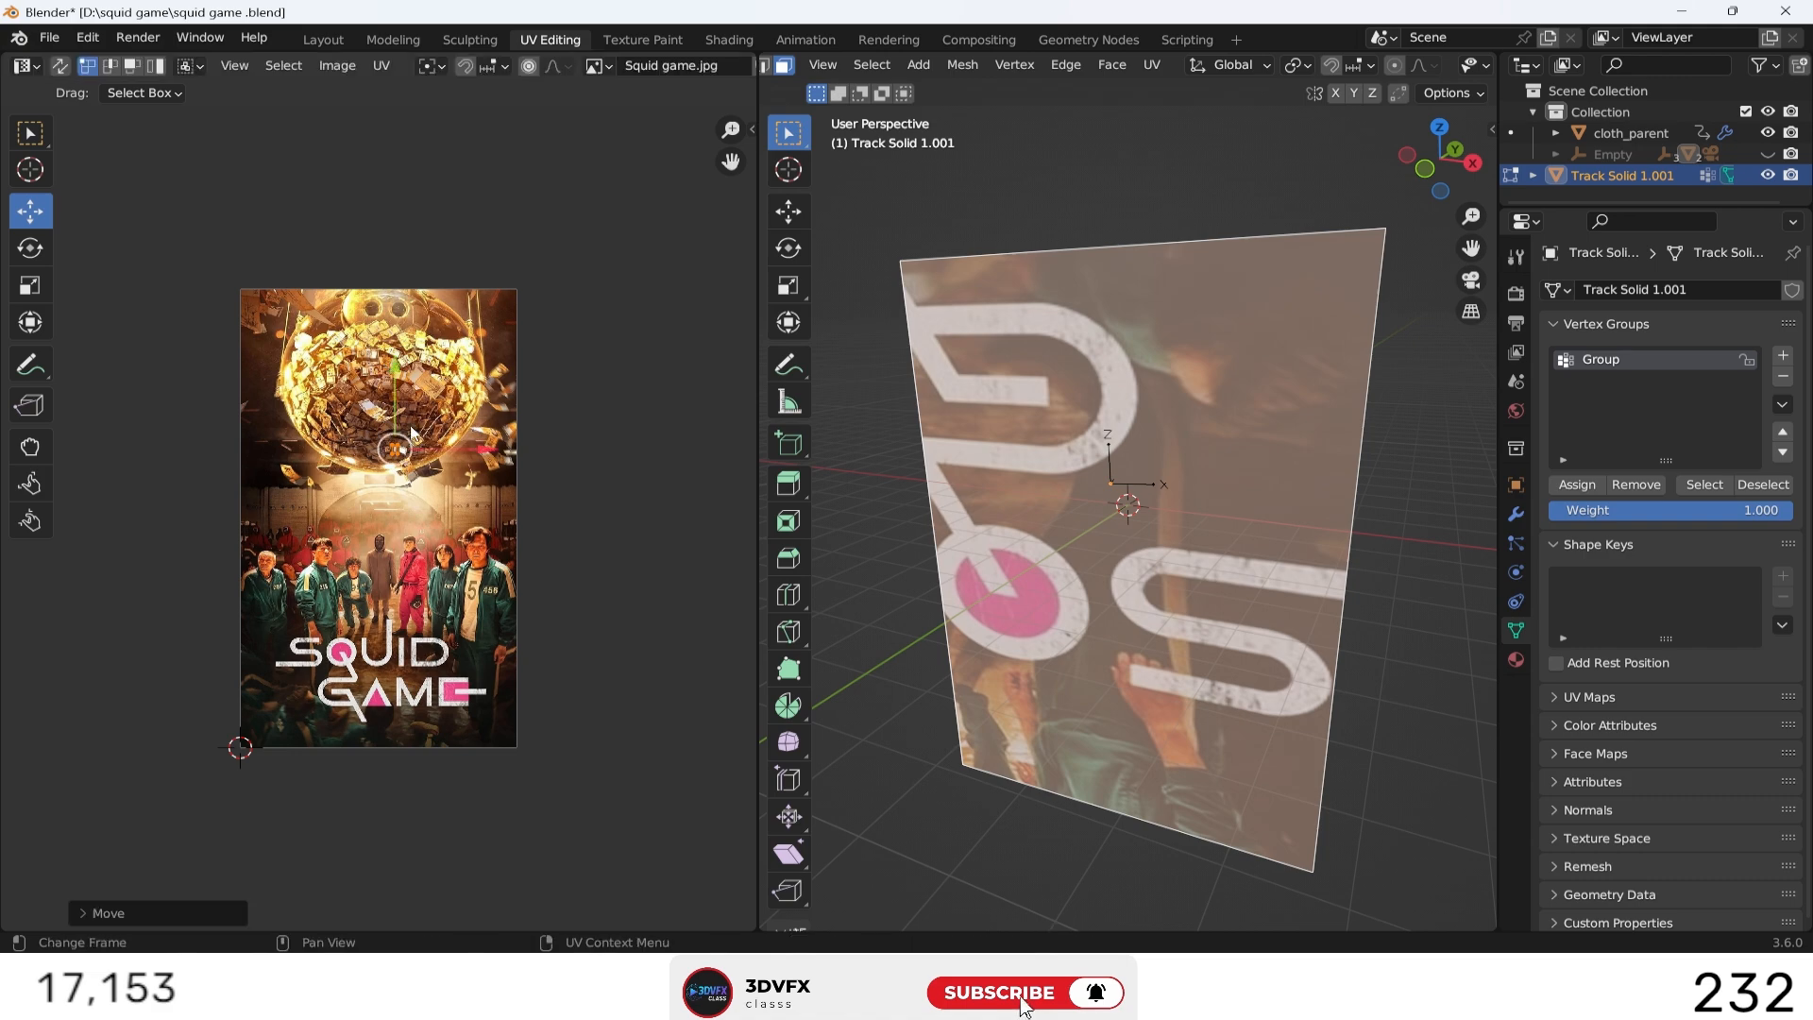
{"action": "key", "text": "s"}
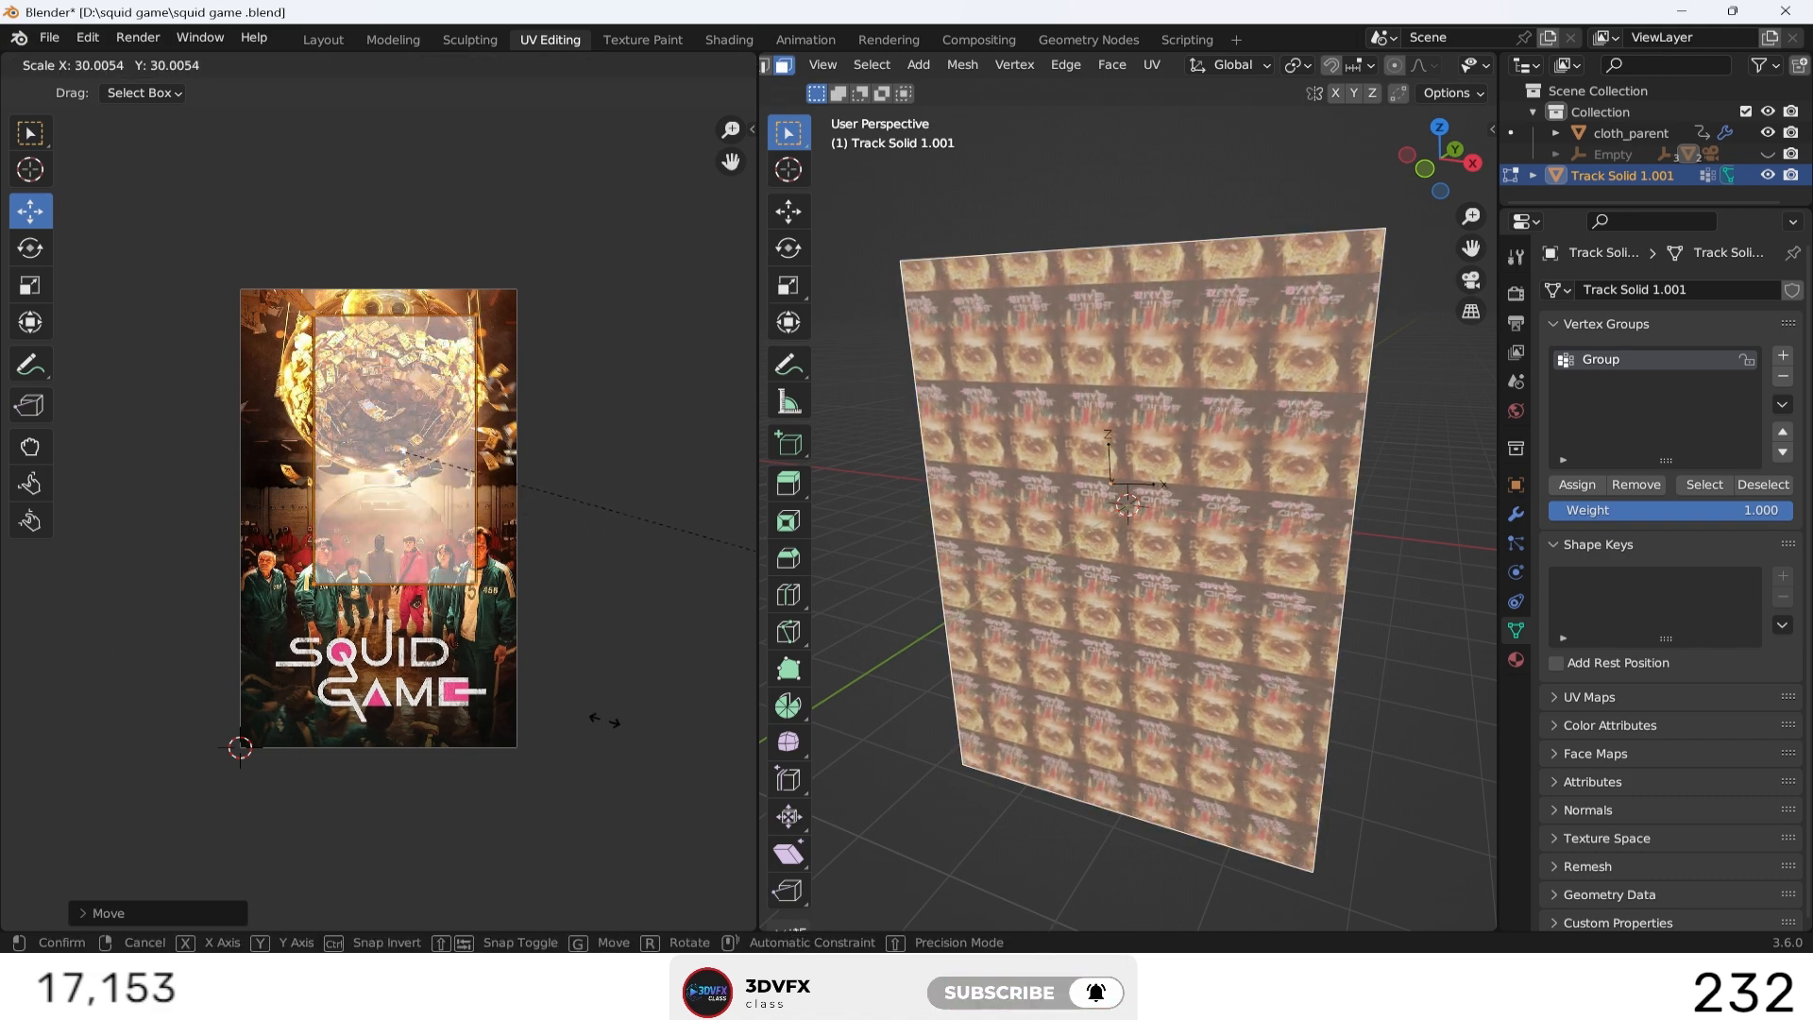
{"action": "left_click", "coordinate": [645, 730]}
{"action": "key", "text": "s"}
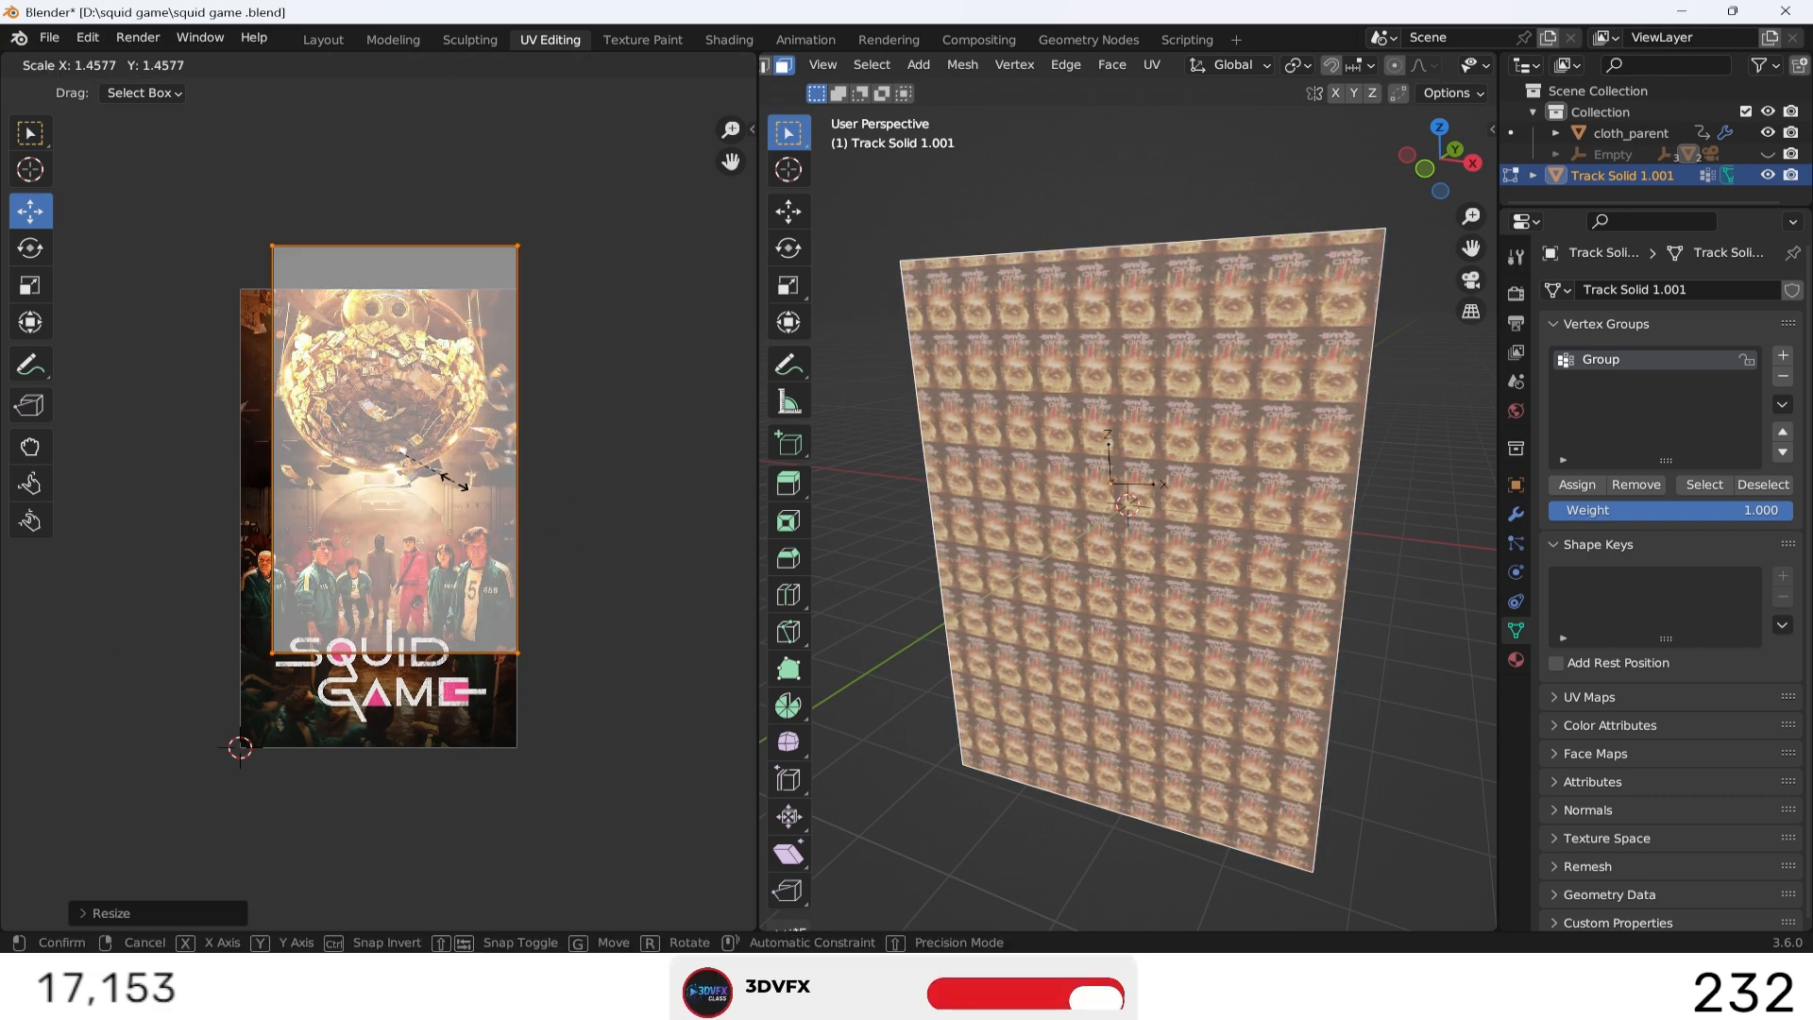
{"action": "left_click", "coordinate": [412, 426]}
Step: Align the upper, left and lower edges of the UV island with the matching borders of the poster image
{"action": "left_click_drag", "start_coordinate": [387, 374], "coordinate": [382, 420]}
{"action": "left_click_drag", "start_coordinate": [226, 257], "coordinate": [311, 765]}
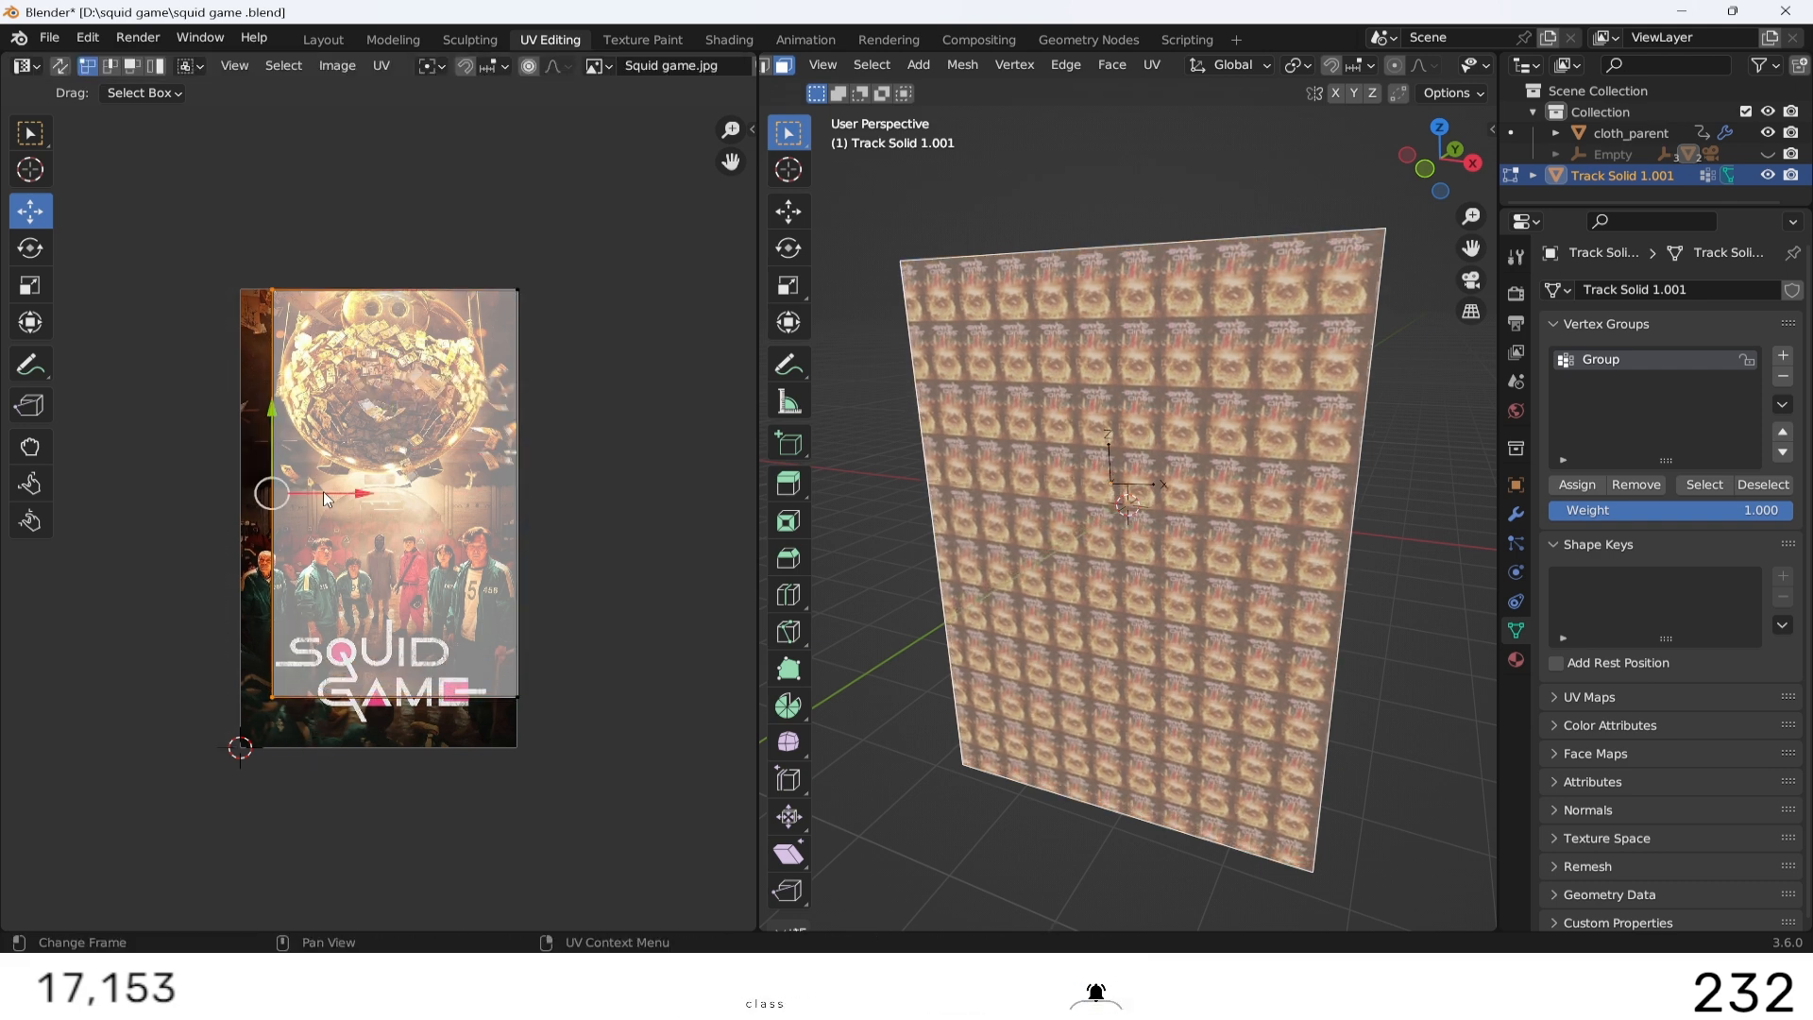
{"action": "key", "text": "g"}
{"action": "left_click_drag", "start_coordinate": [288, 489], "coordinate": [287, 489]}
{"action": "left_click_drag", "start_coordinate": [152, 640], "coordinate": [583, 815]}
{"action": "left_click_drag", "start_coordinate": [379, 615], "coordinate": [375, 667]}
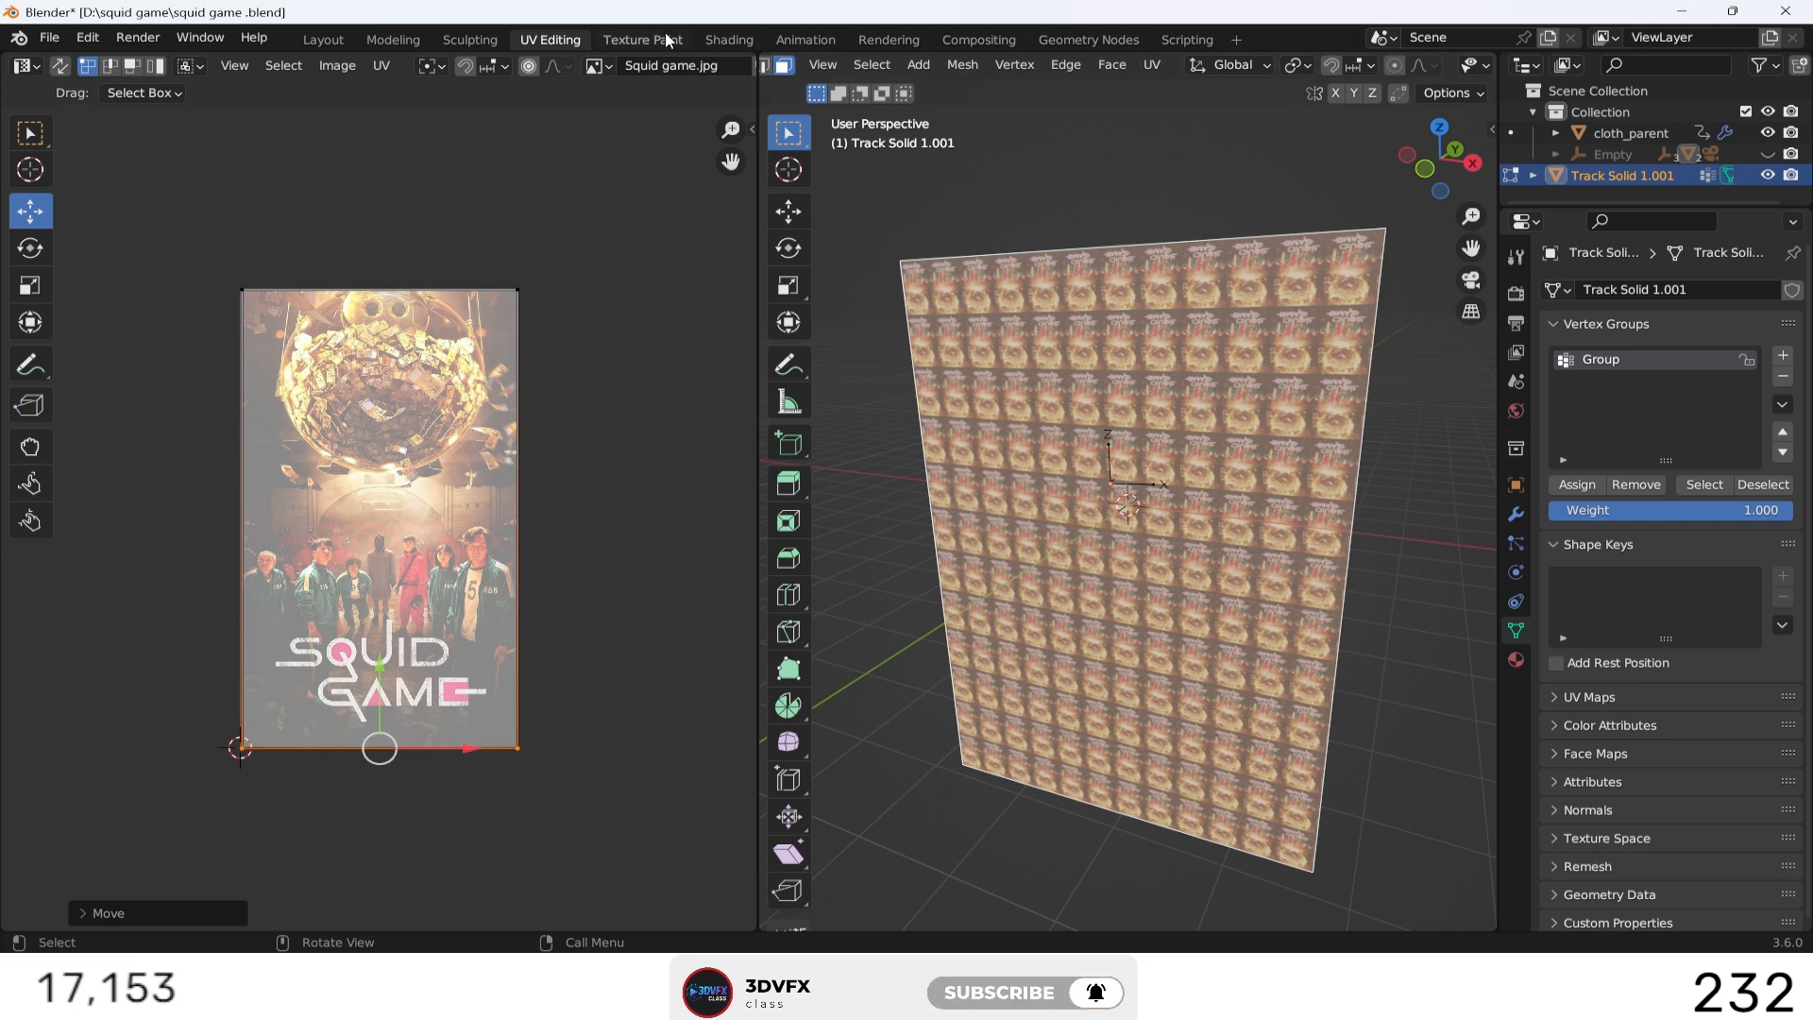
Step: Set the poster texture's Mapping scale to 1 on X, Y and Z in the Shading workspace
{"action": "left_click", "coordinate": [728, 40]}
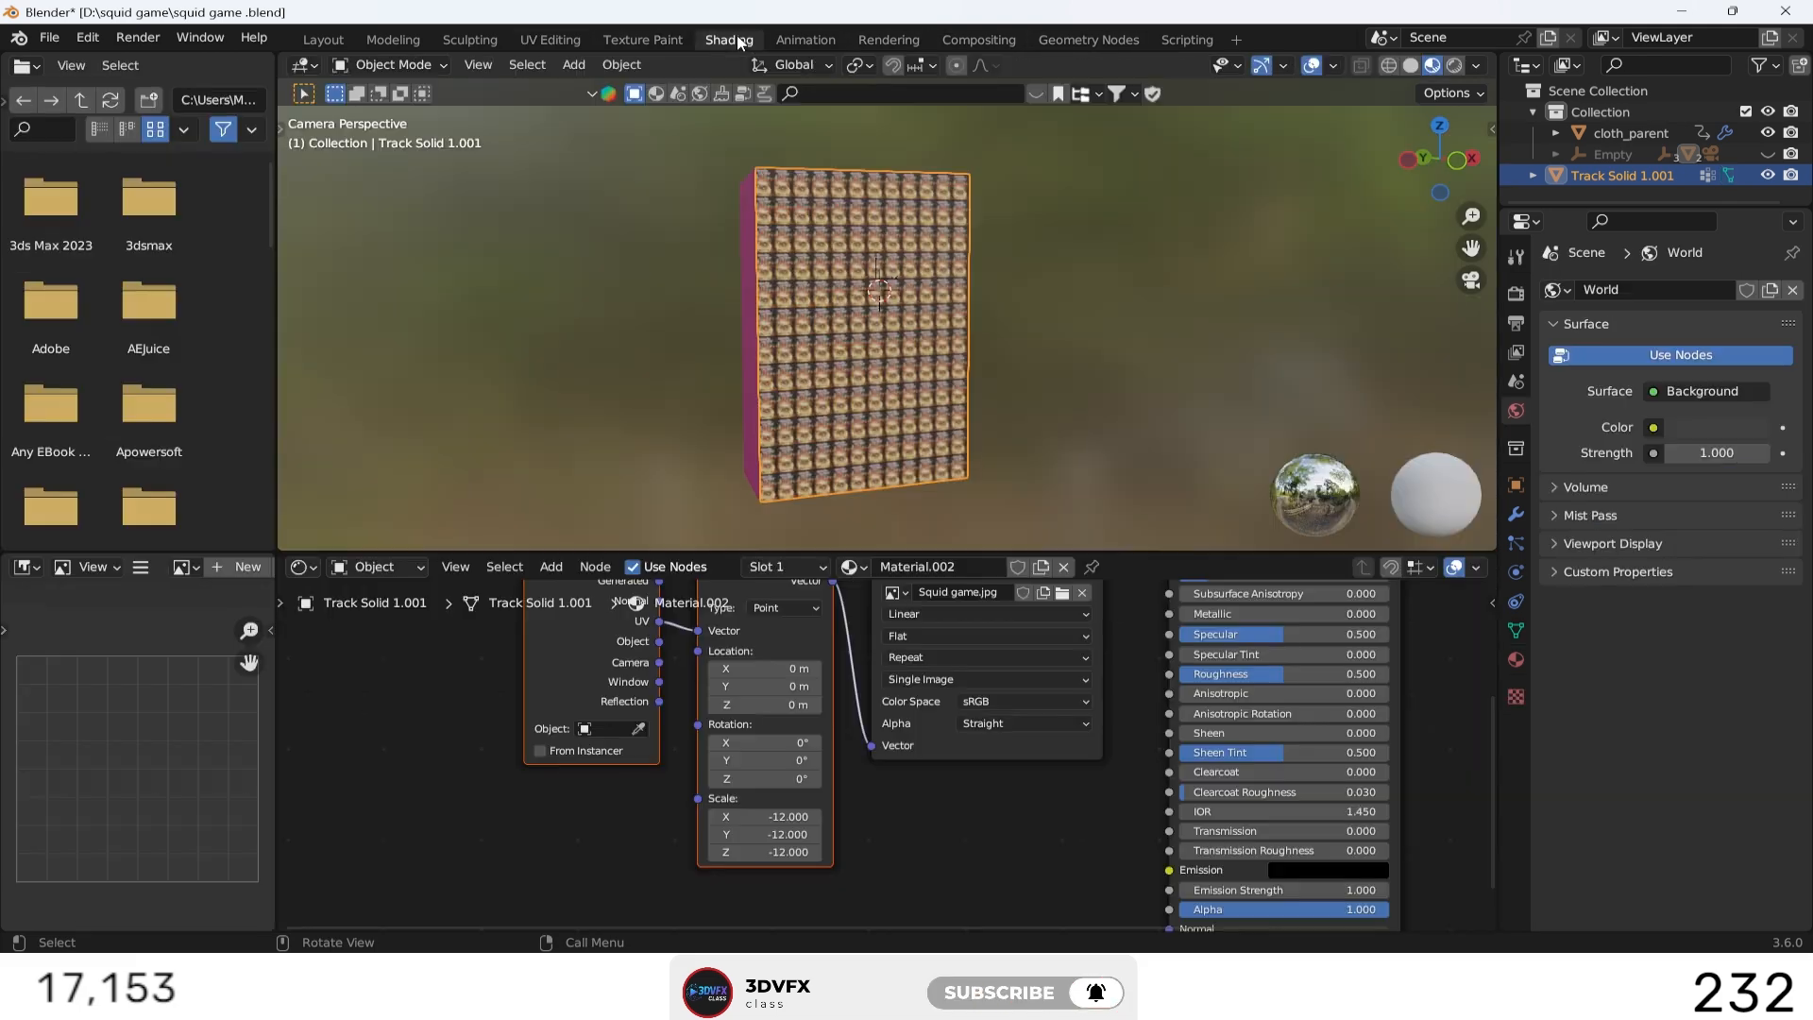
{"action": "left_click", "coordinate": [776, 818]}
{"action": "type", "text": "1"}
{"action": "key", "text": "Return"}
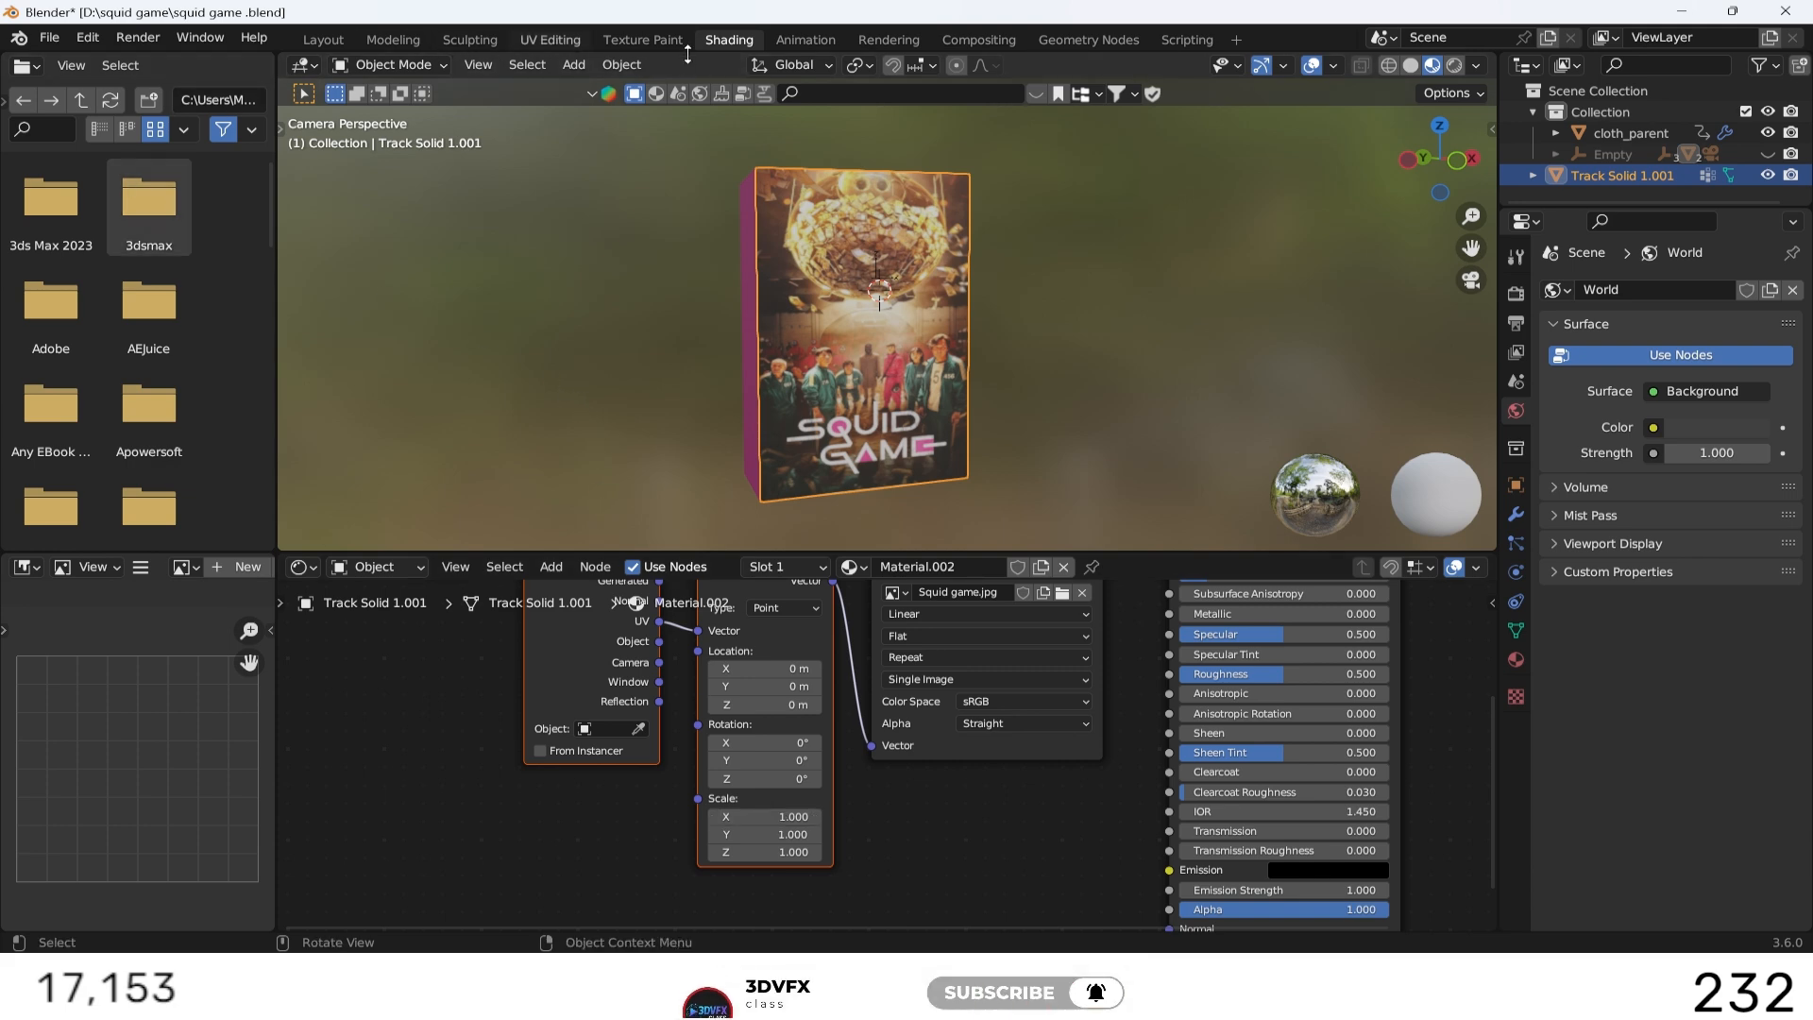
Step: Return to the UV Editing workspace and fine-tune the UV island's right edge against the poster image border
{"action": "left_click", "coordinate": [555, 39]}
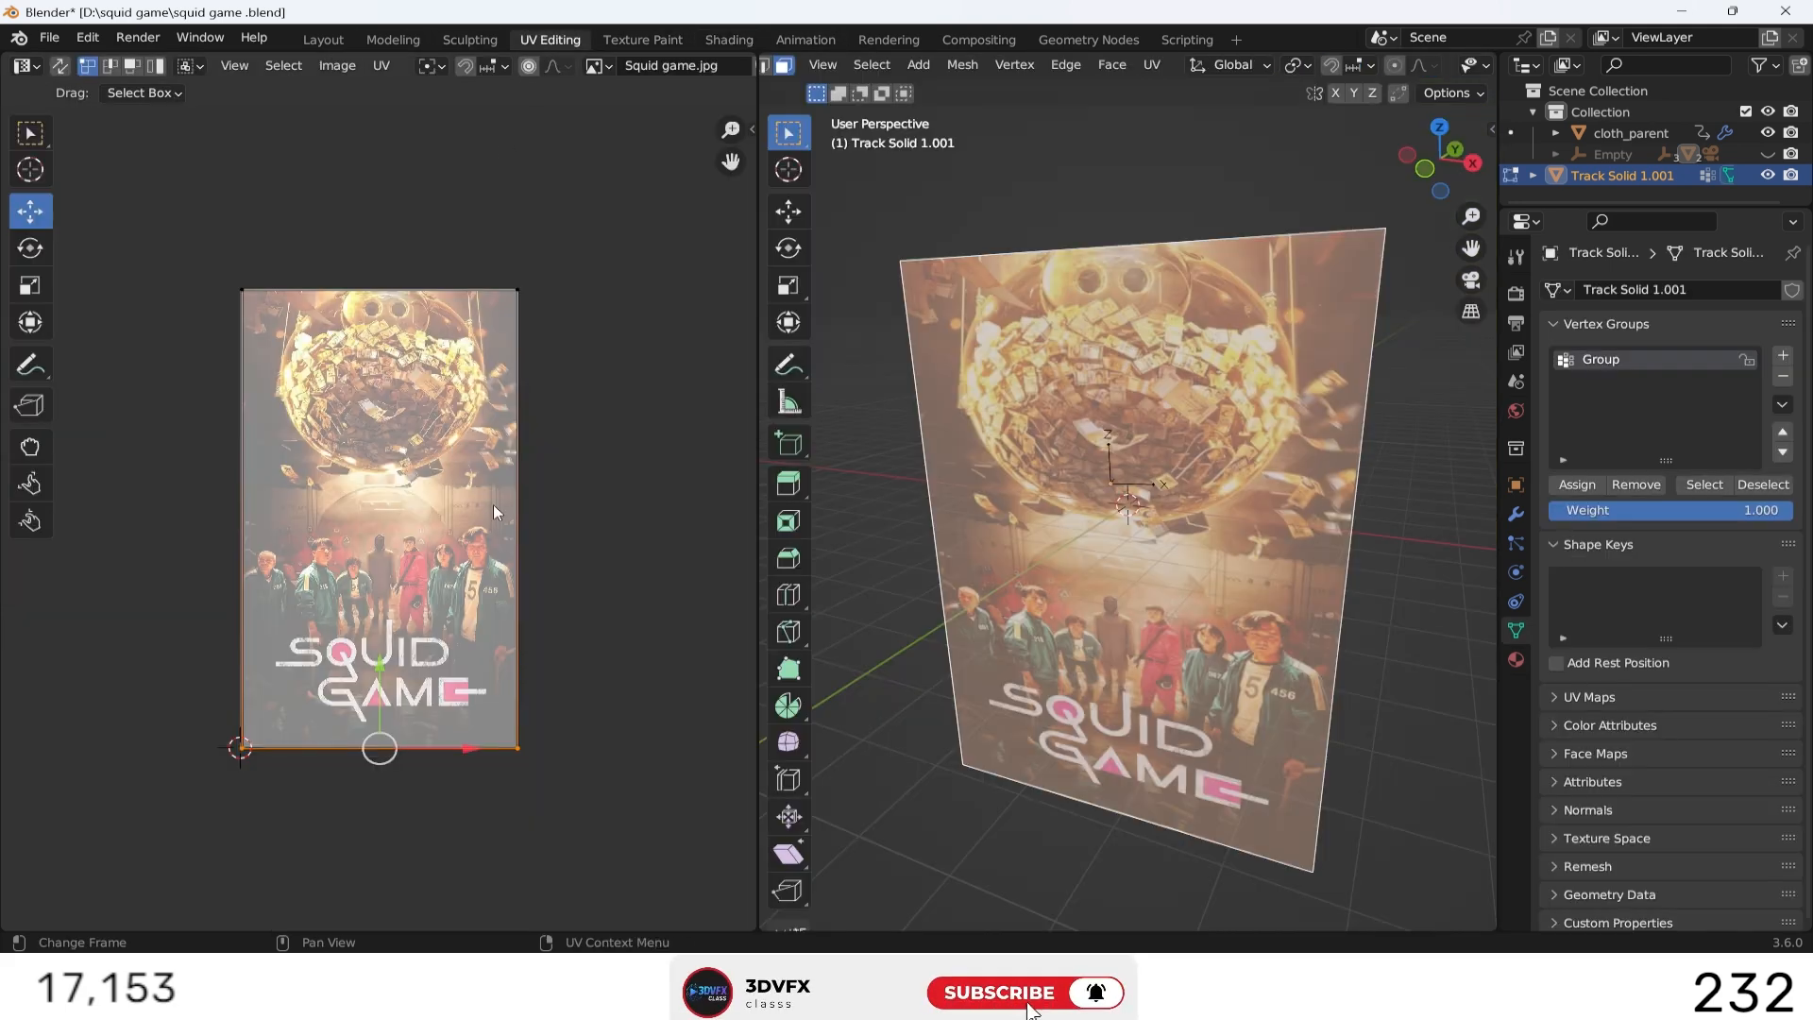
{"action": "left_click", "coordinate": [559, 460]}
{"action": "left_click_drag", "start_coordinate": [519, 303], "coordinate": [627, 804]}
{"action": "left_click_drag", "start_coordinate": [444, 223], "coordinate": [566, 647]}
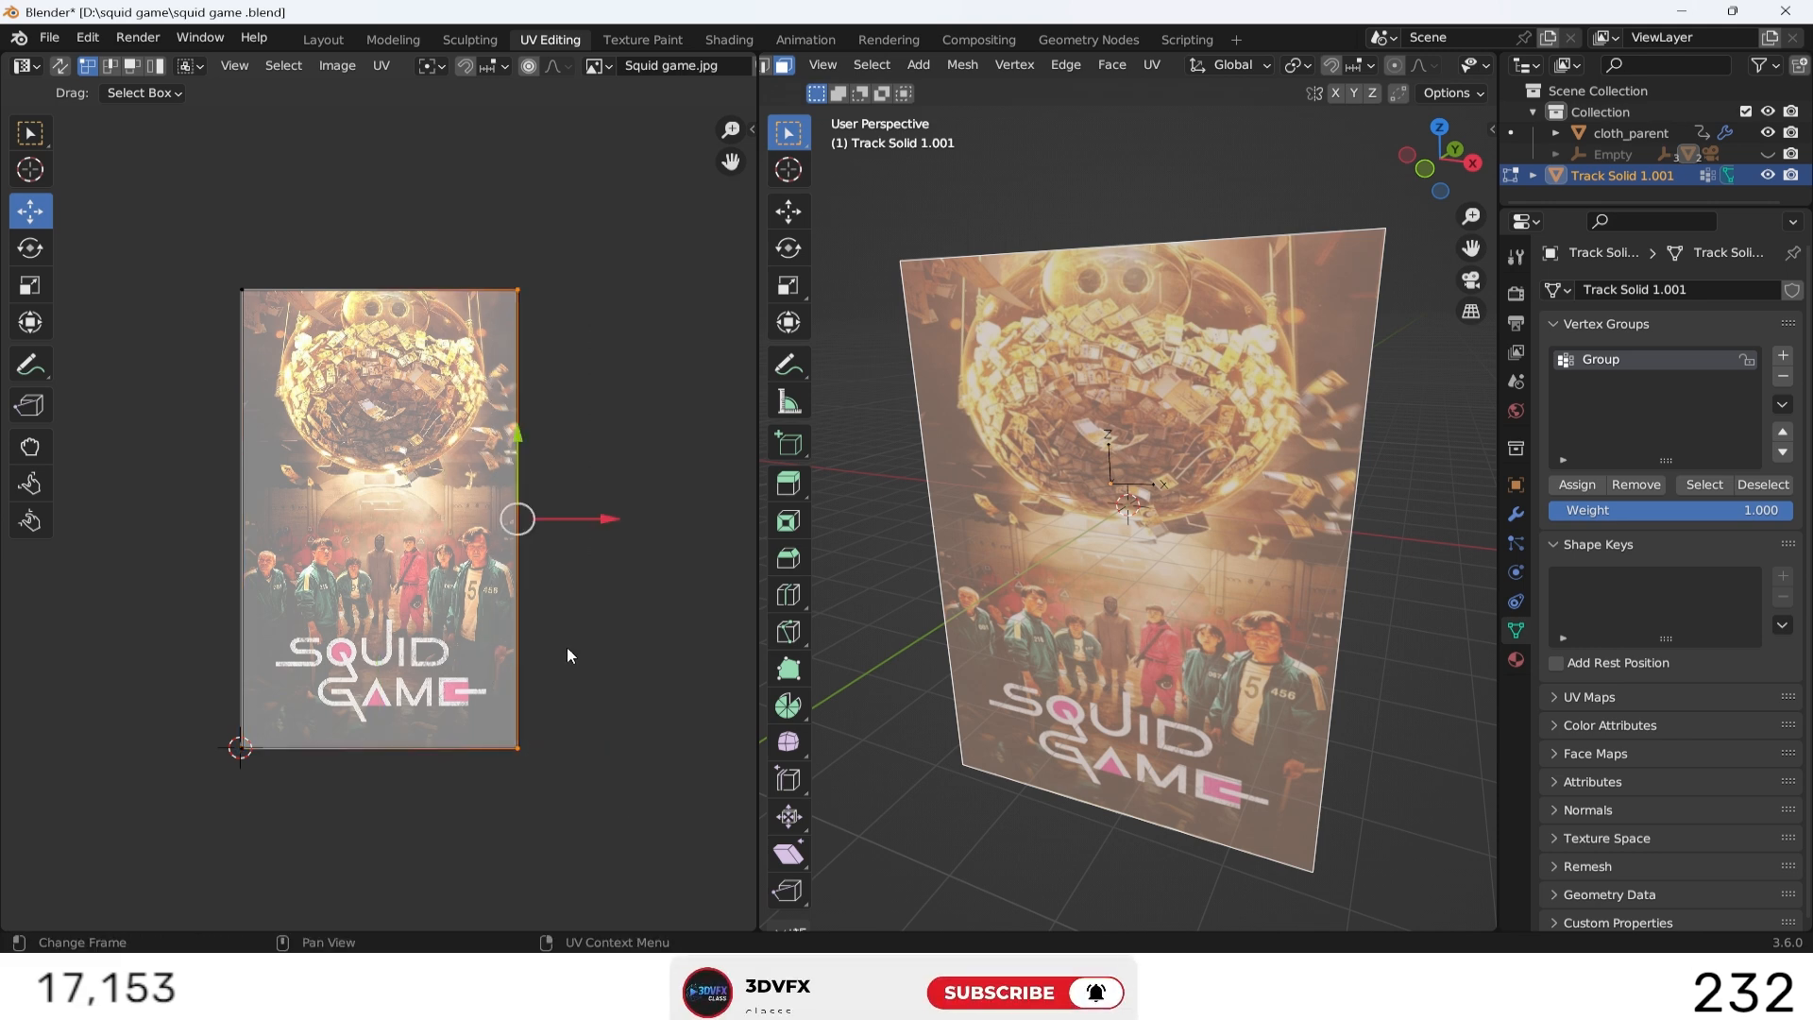
{"action": "mouse_move", "coordinate": [597, 523]}
{"action": "left_mouse_down"}
{"action": "mouse_move", "coordinate": [566, 514]}
{"action": "mouse_move", "coordinate": [699, 539]}
{"action": "mouse_move", "coordinate": [589, 515]}
{"action": "left_mouse_up"}
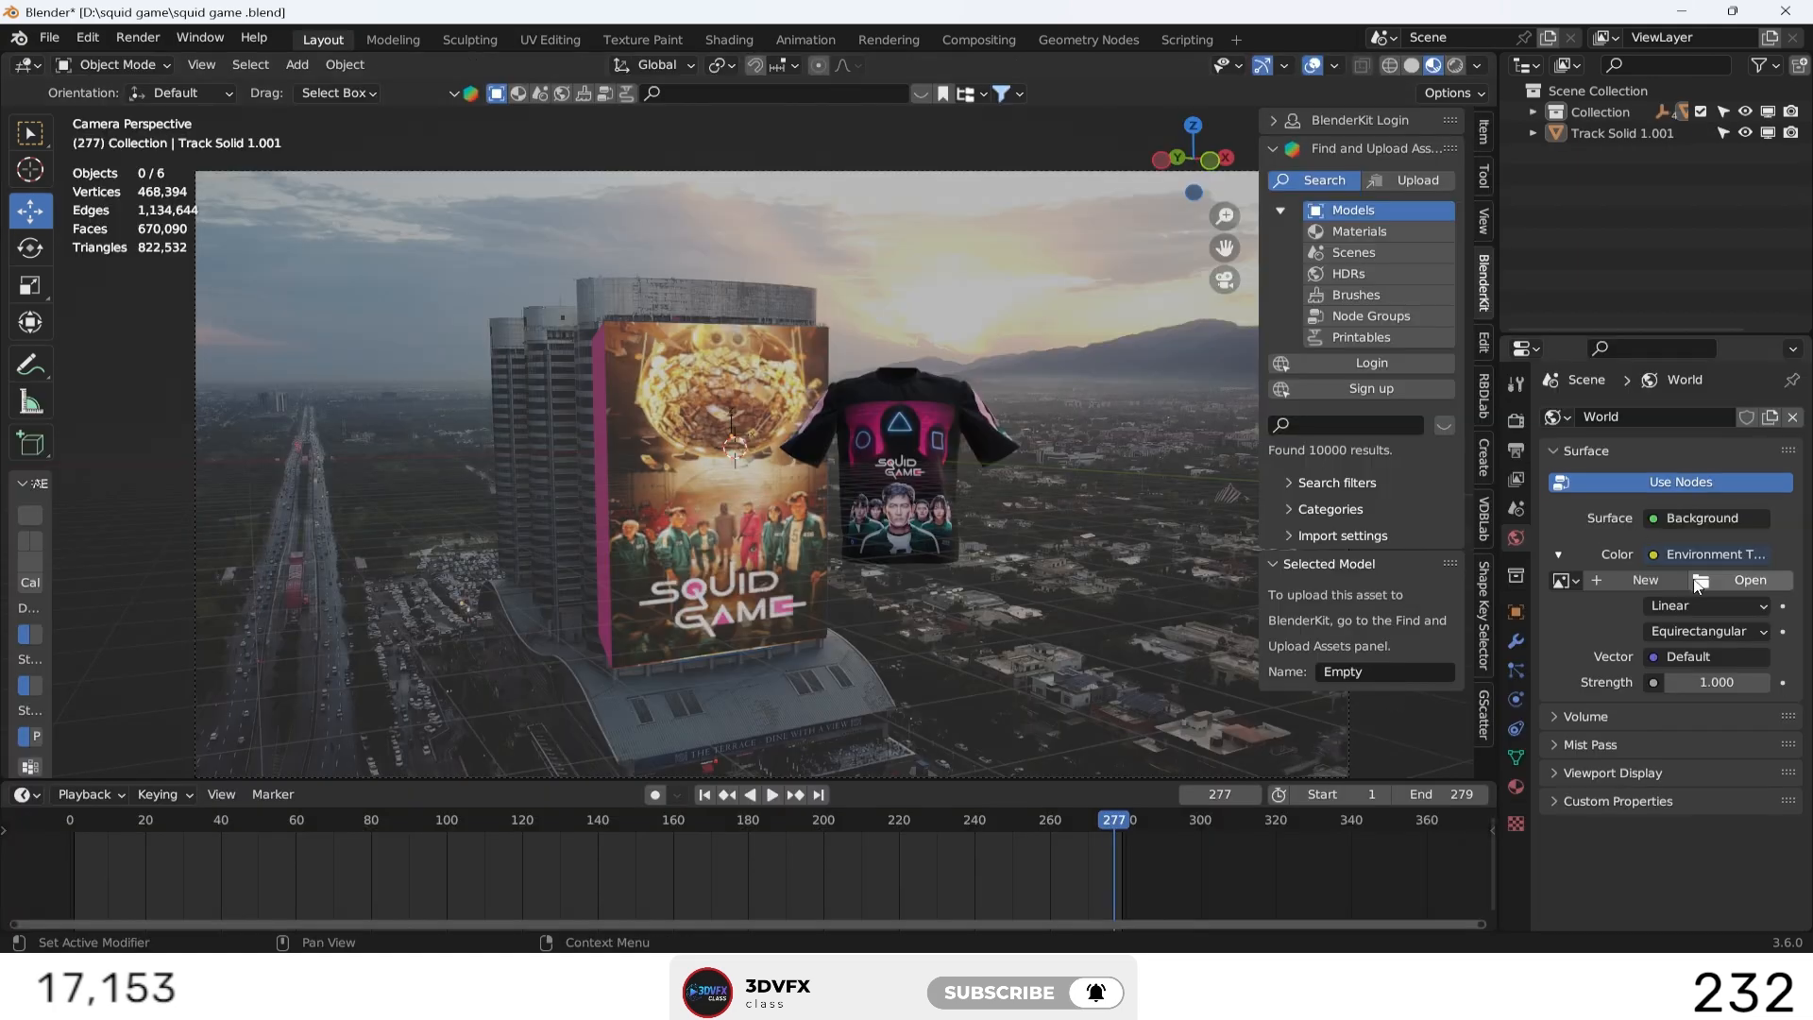
Step: Load qwantani_sunset_4k.exr from D:\squid game as the world environment texture and preview it in Rendered shading
{"action": "left_click", "coordinate": [1698, 581]}
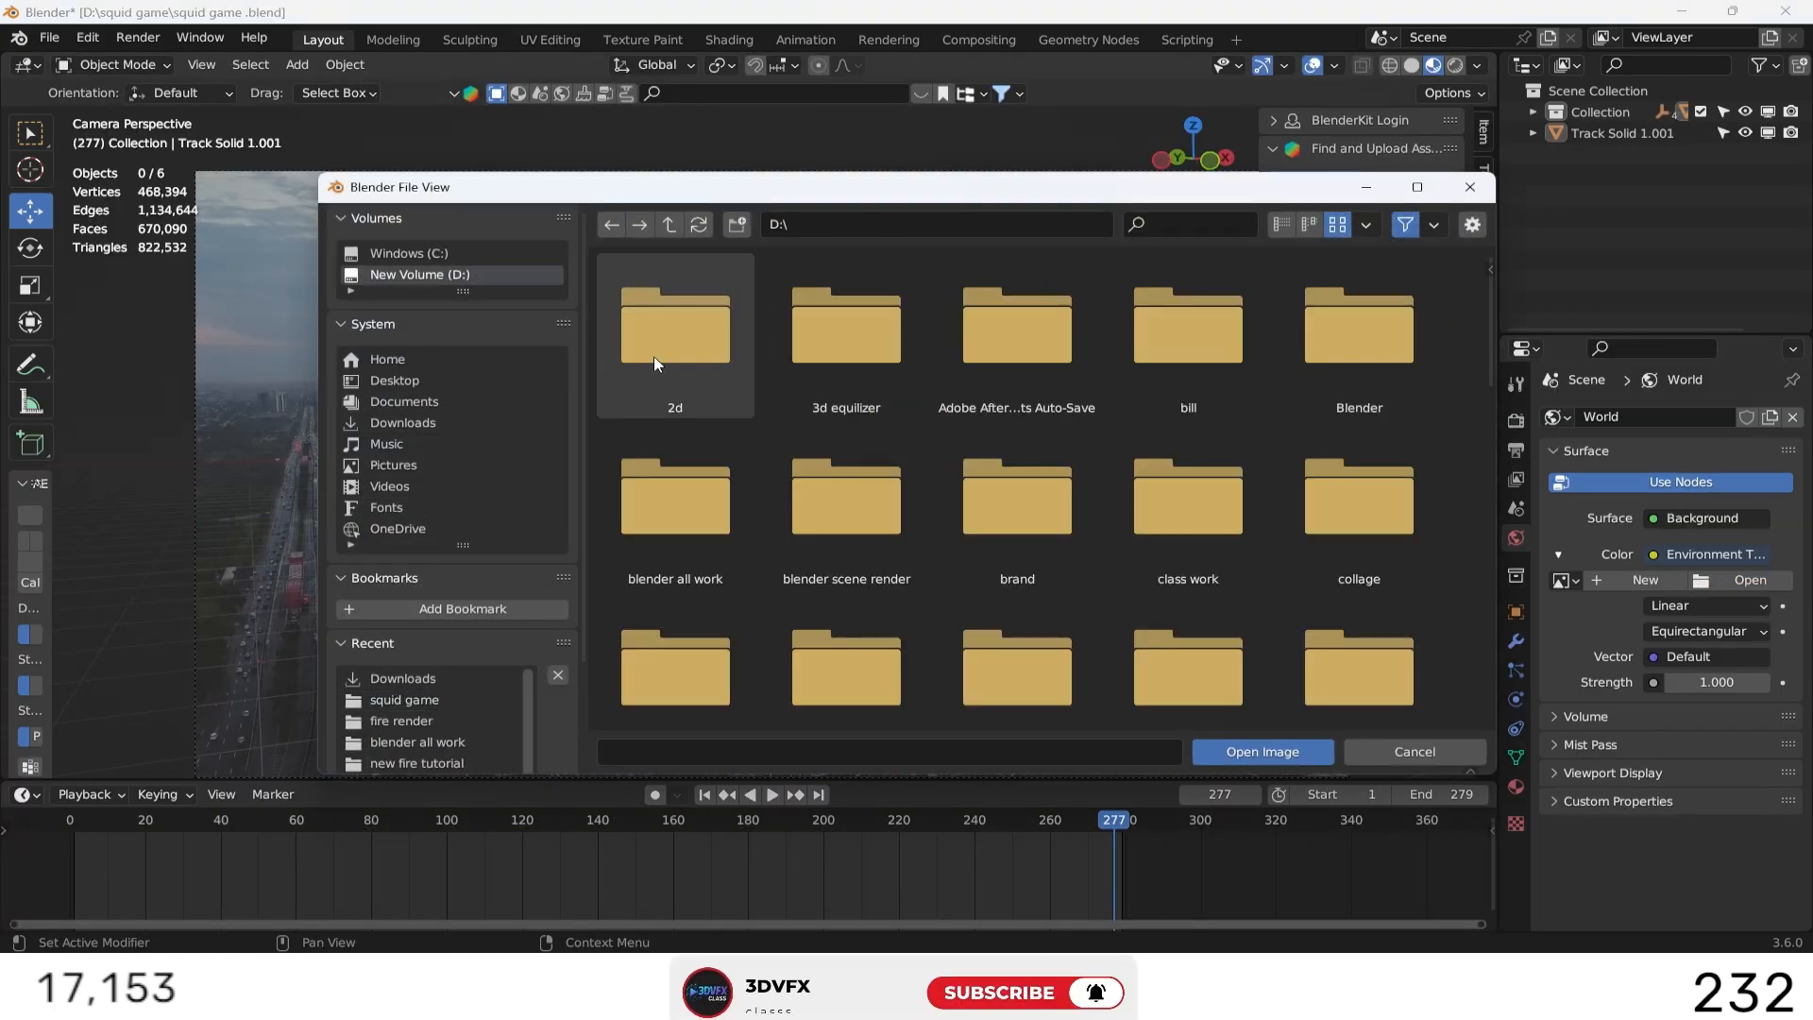
{"action": "left_click", "coordinate": [605, 232]}
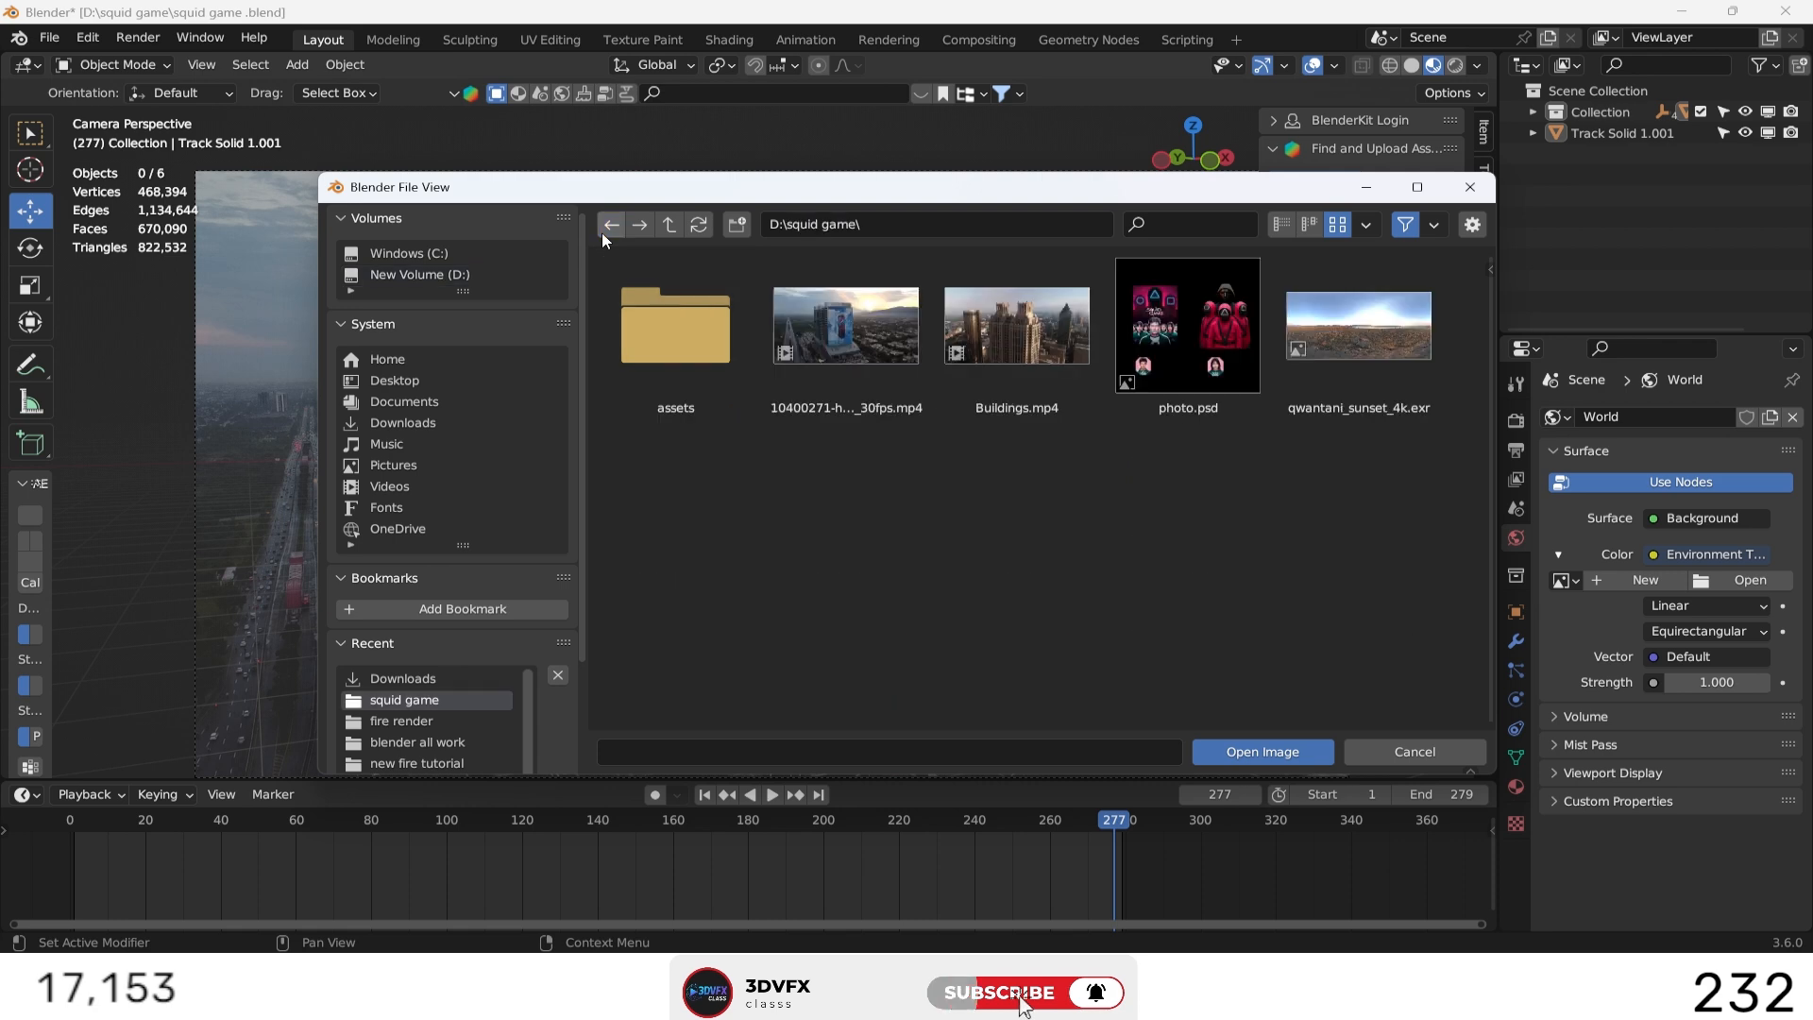
{"action": "left_click", "coordinate": [1362, 327]}
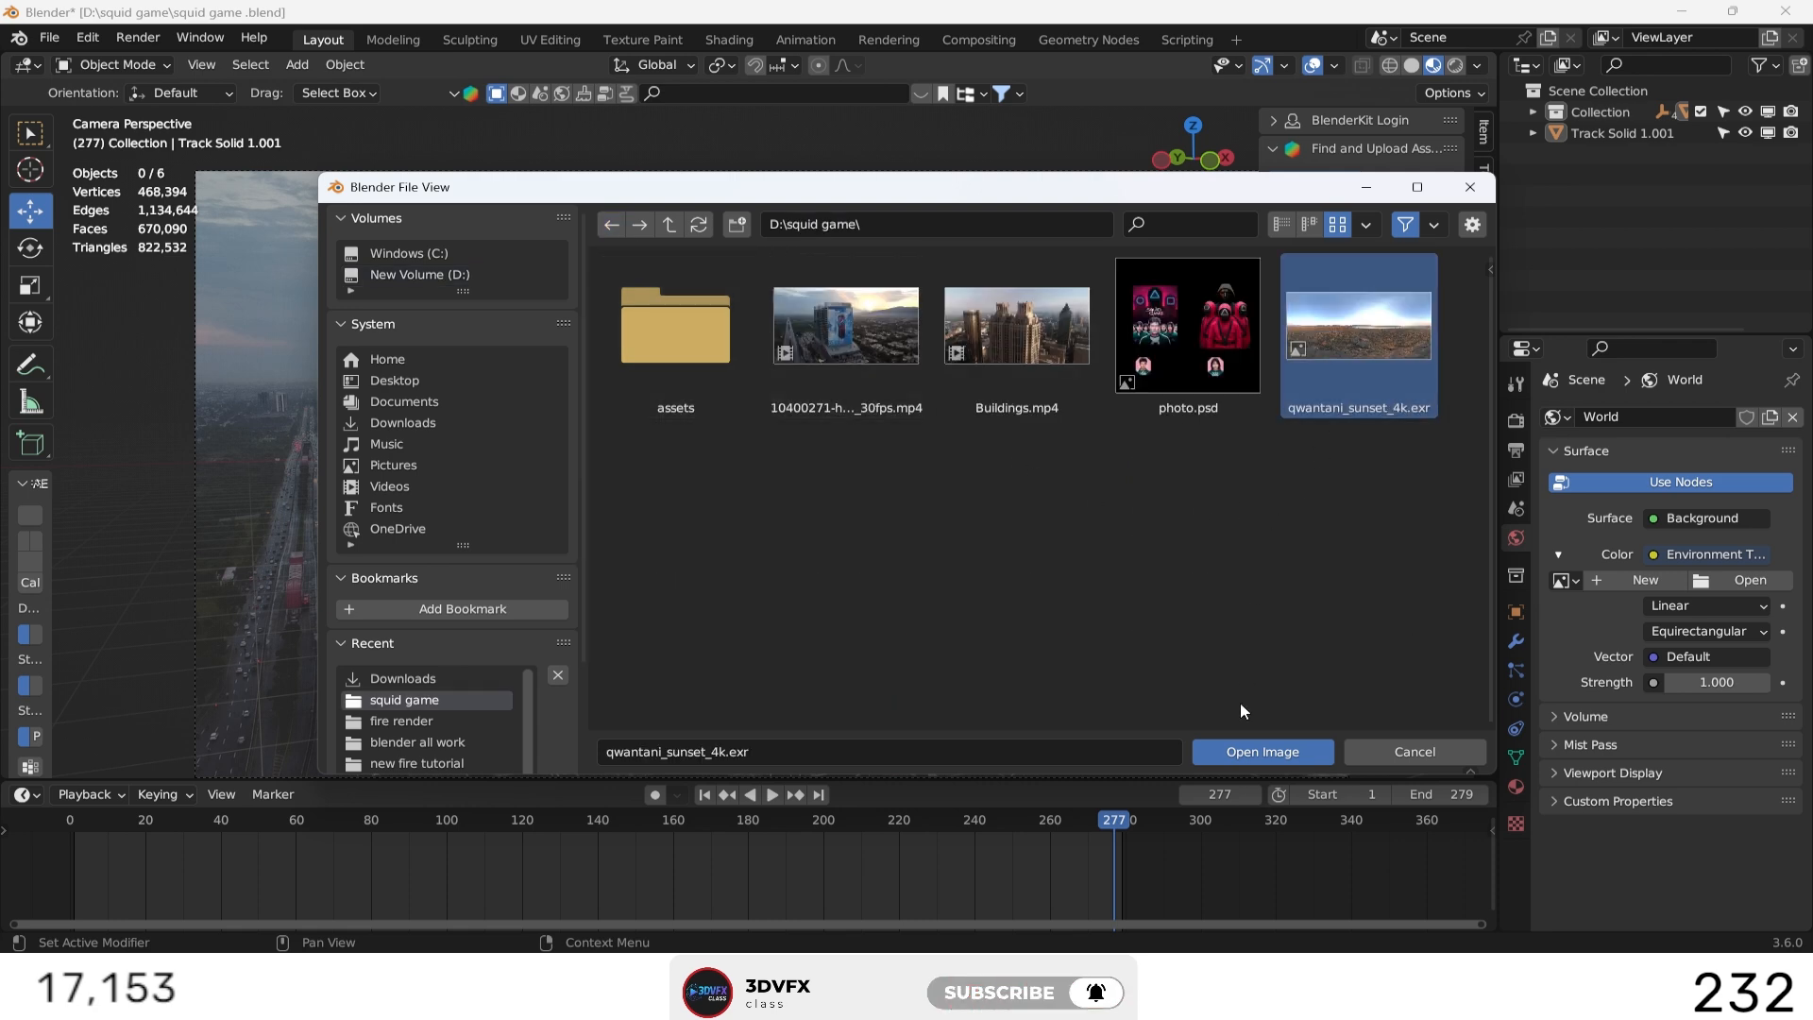
{"action": "left_click", "coordinate": [1252, 752]}
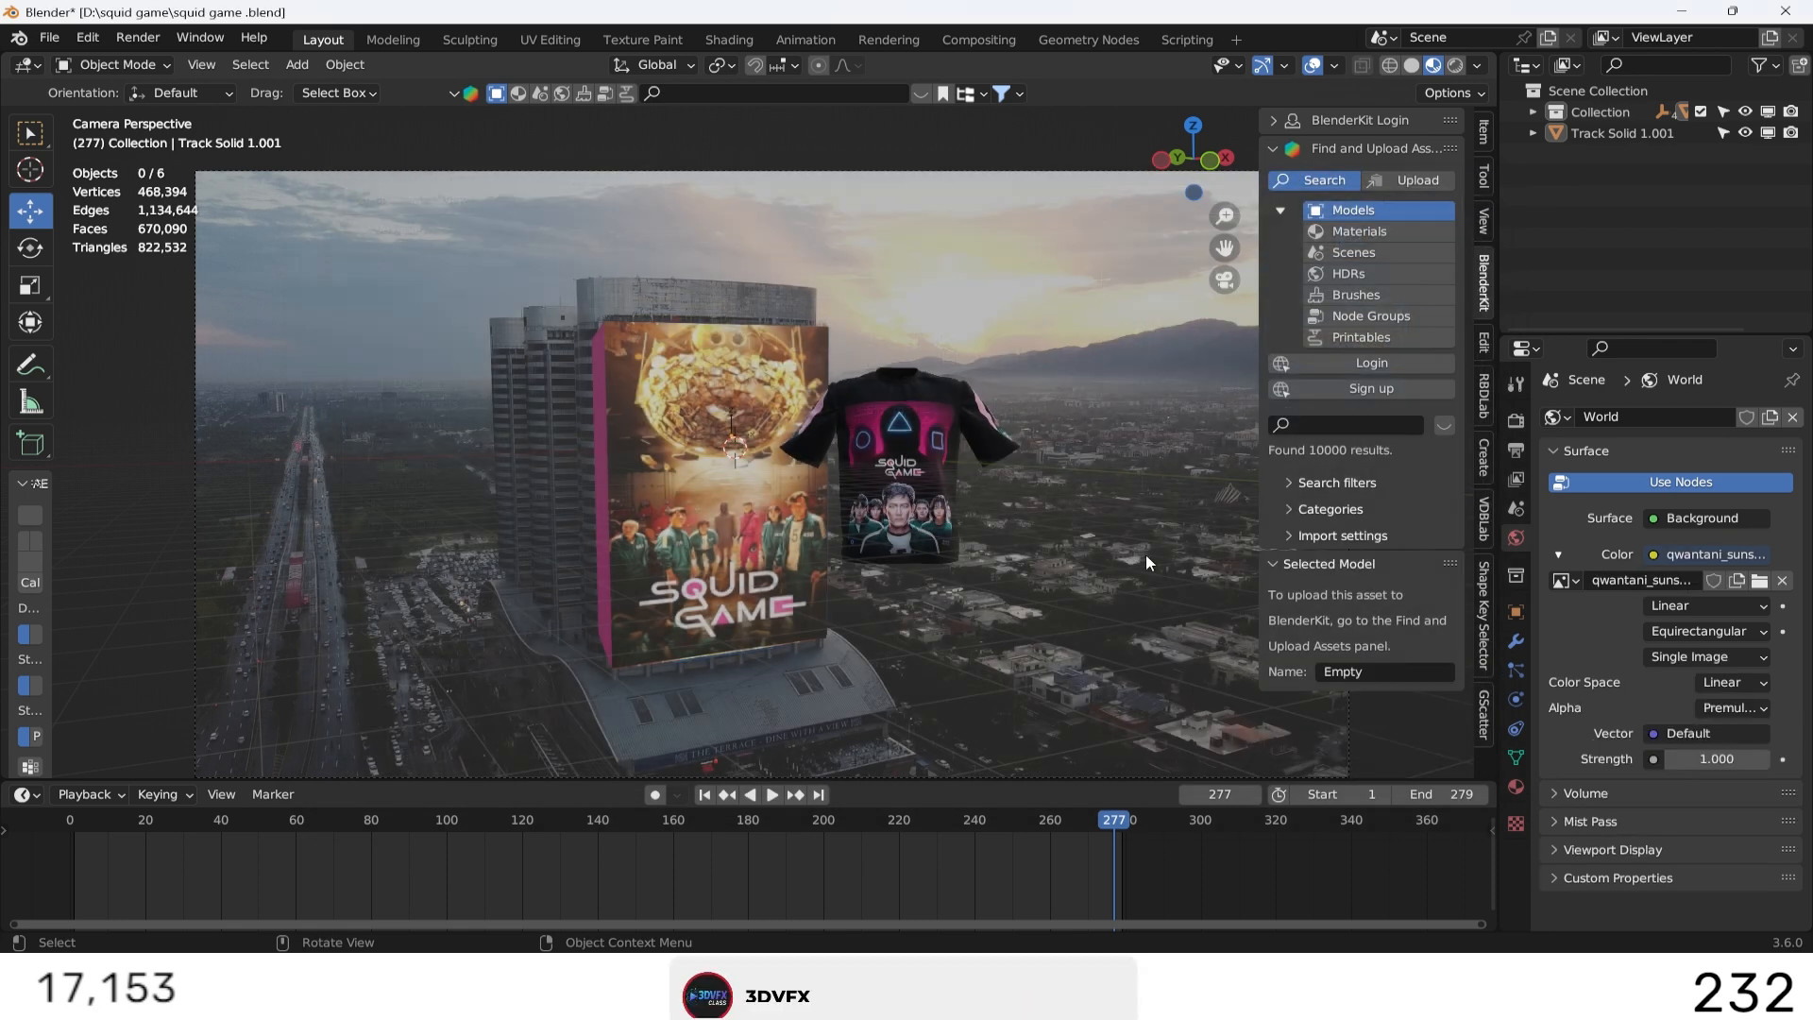
{"action": "left_click", "coordinate": [1454, 66]}
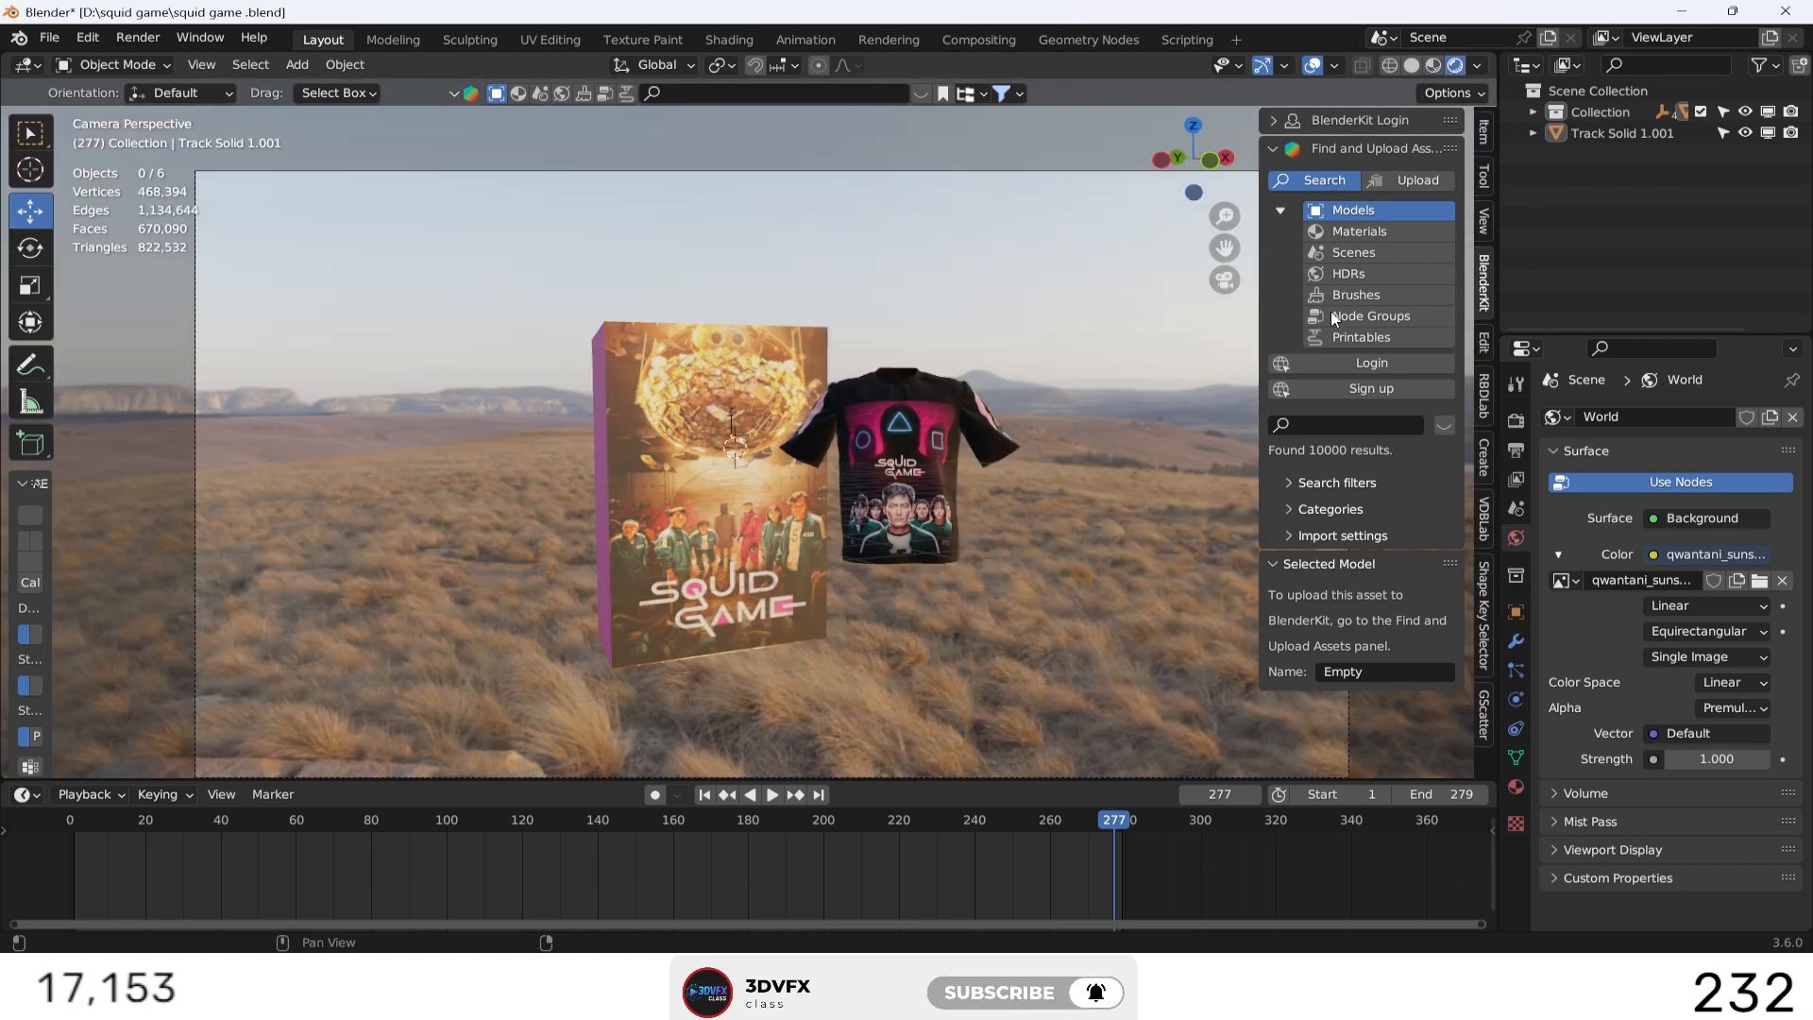
Step: Make the render background transparent in the Film settings of the scene's render properties
{"action": "left_click", "coordinate": [1519, 422]}
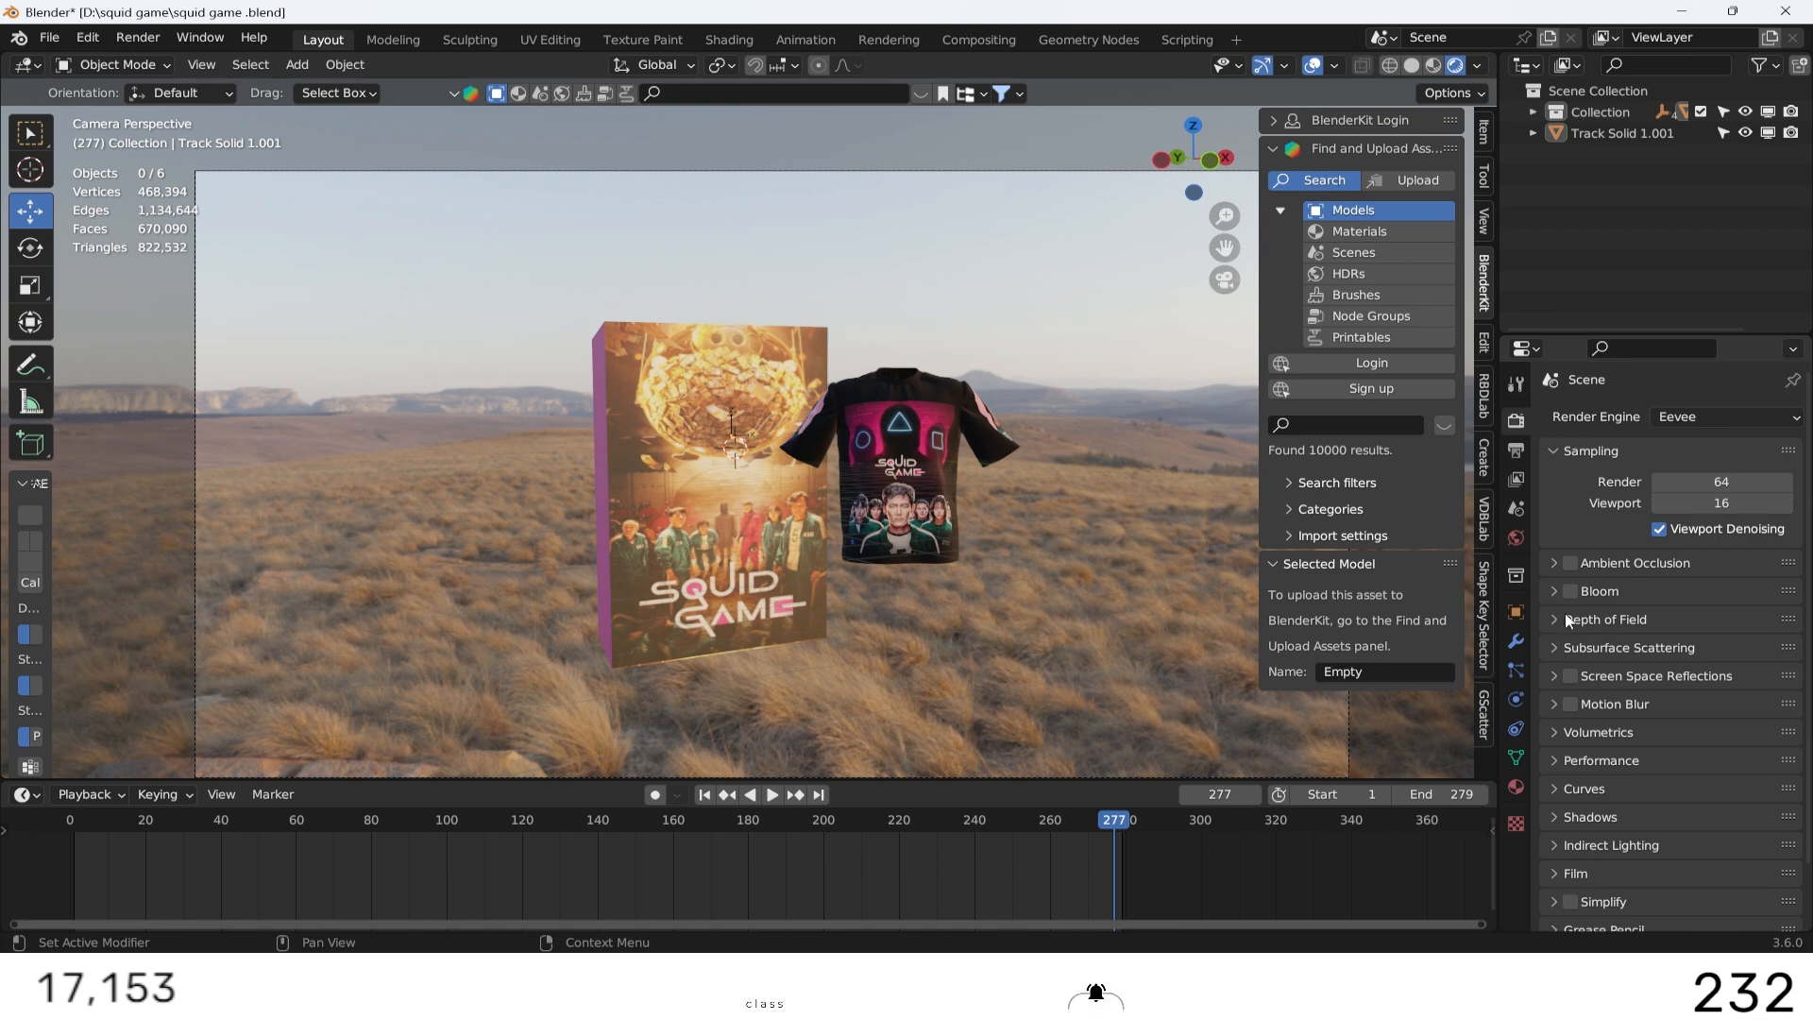
{"action": "left_click", "coordinate": [1558, 803]}
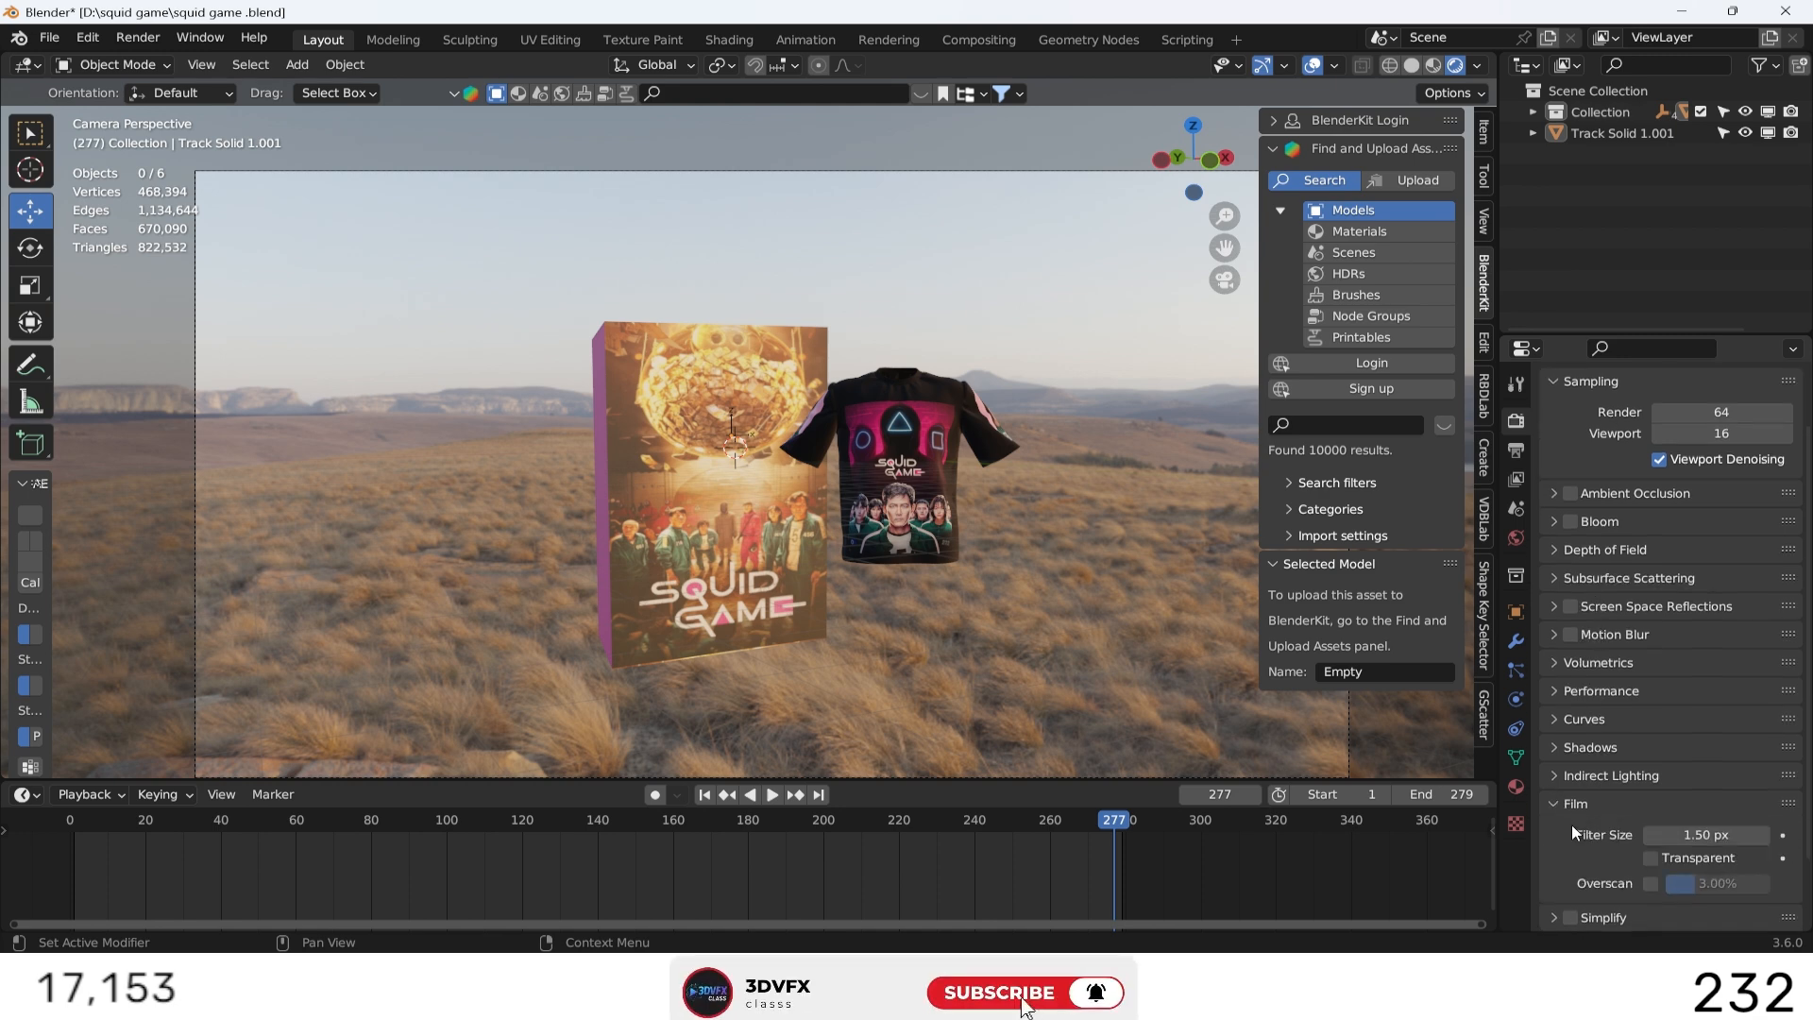
{"action": "scroll", "coordinate": [1600, 870], "scroll_direction": "down", "scroll_amount": 2}
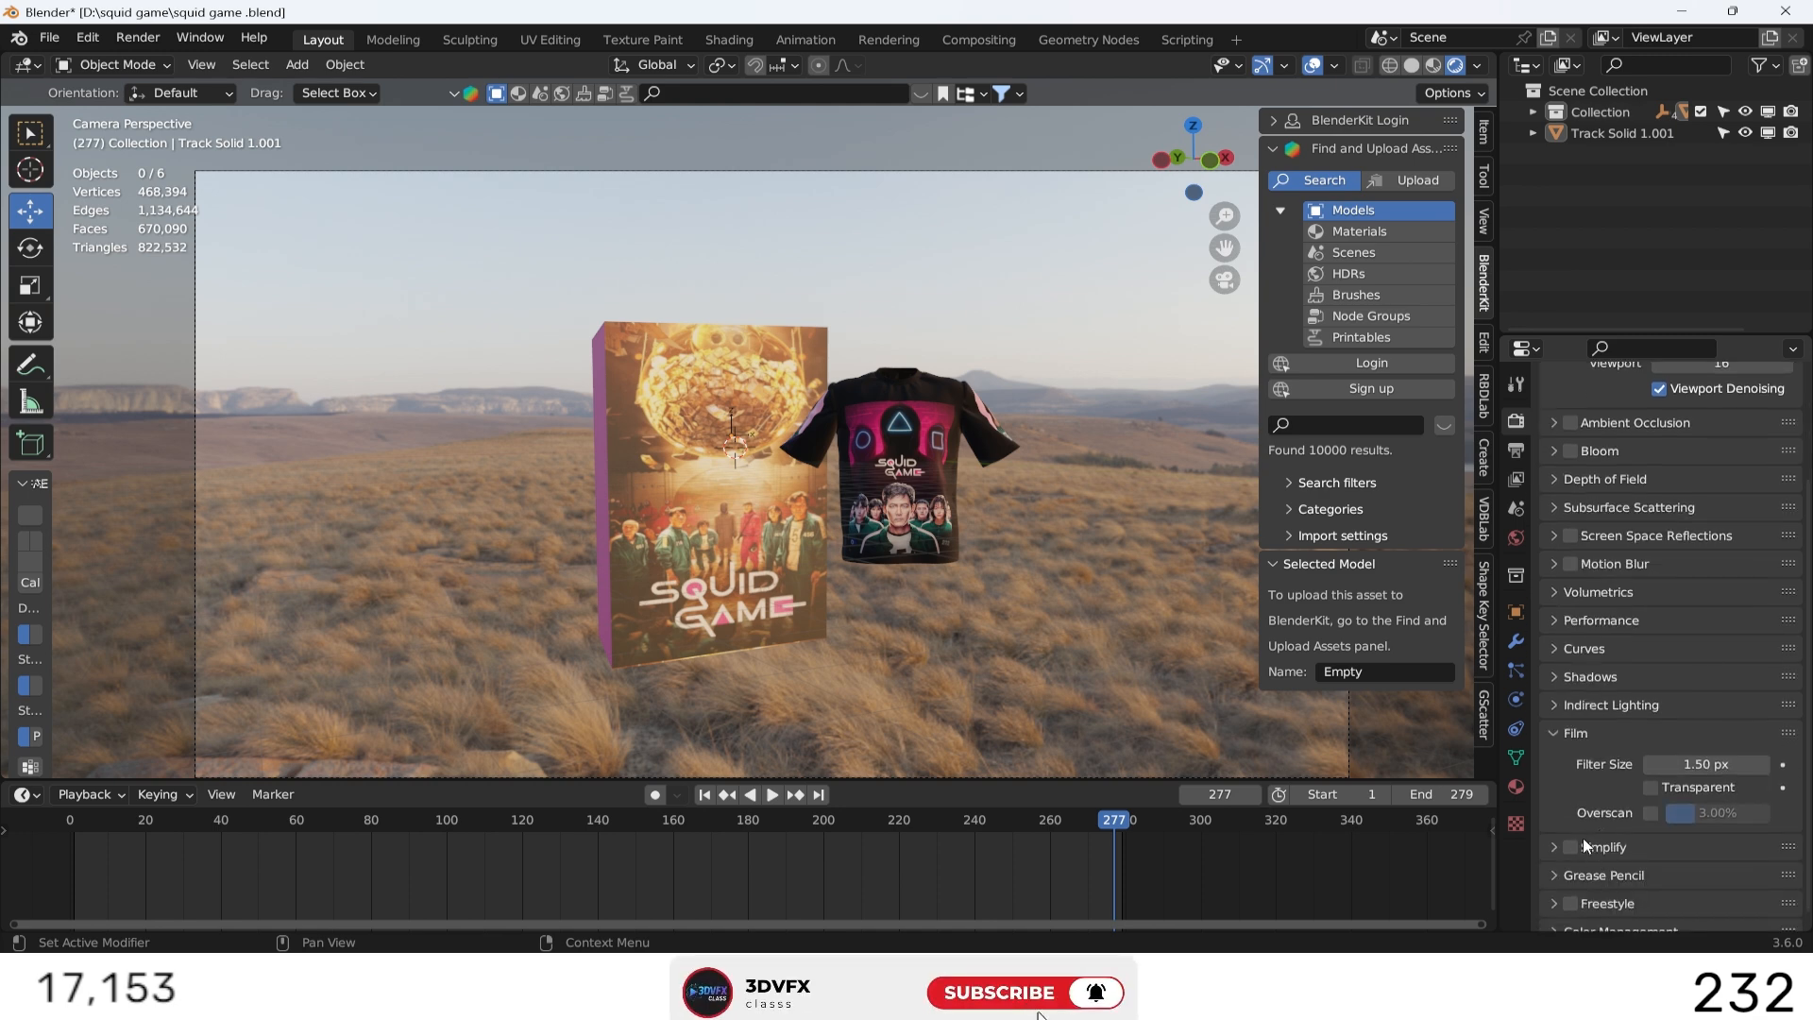
{"action": "left_click", "coordinate": [1650, 787]}
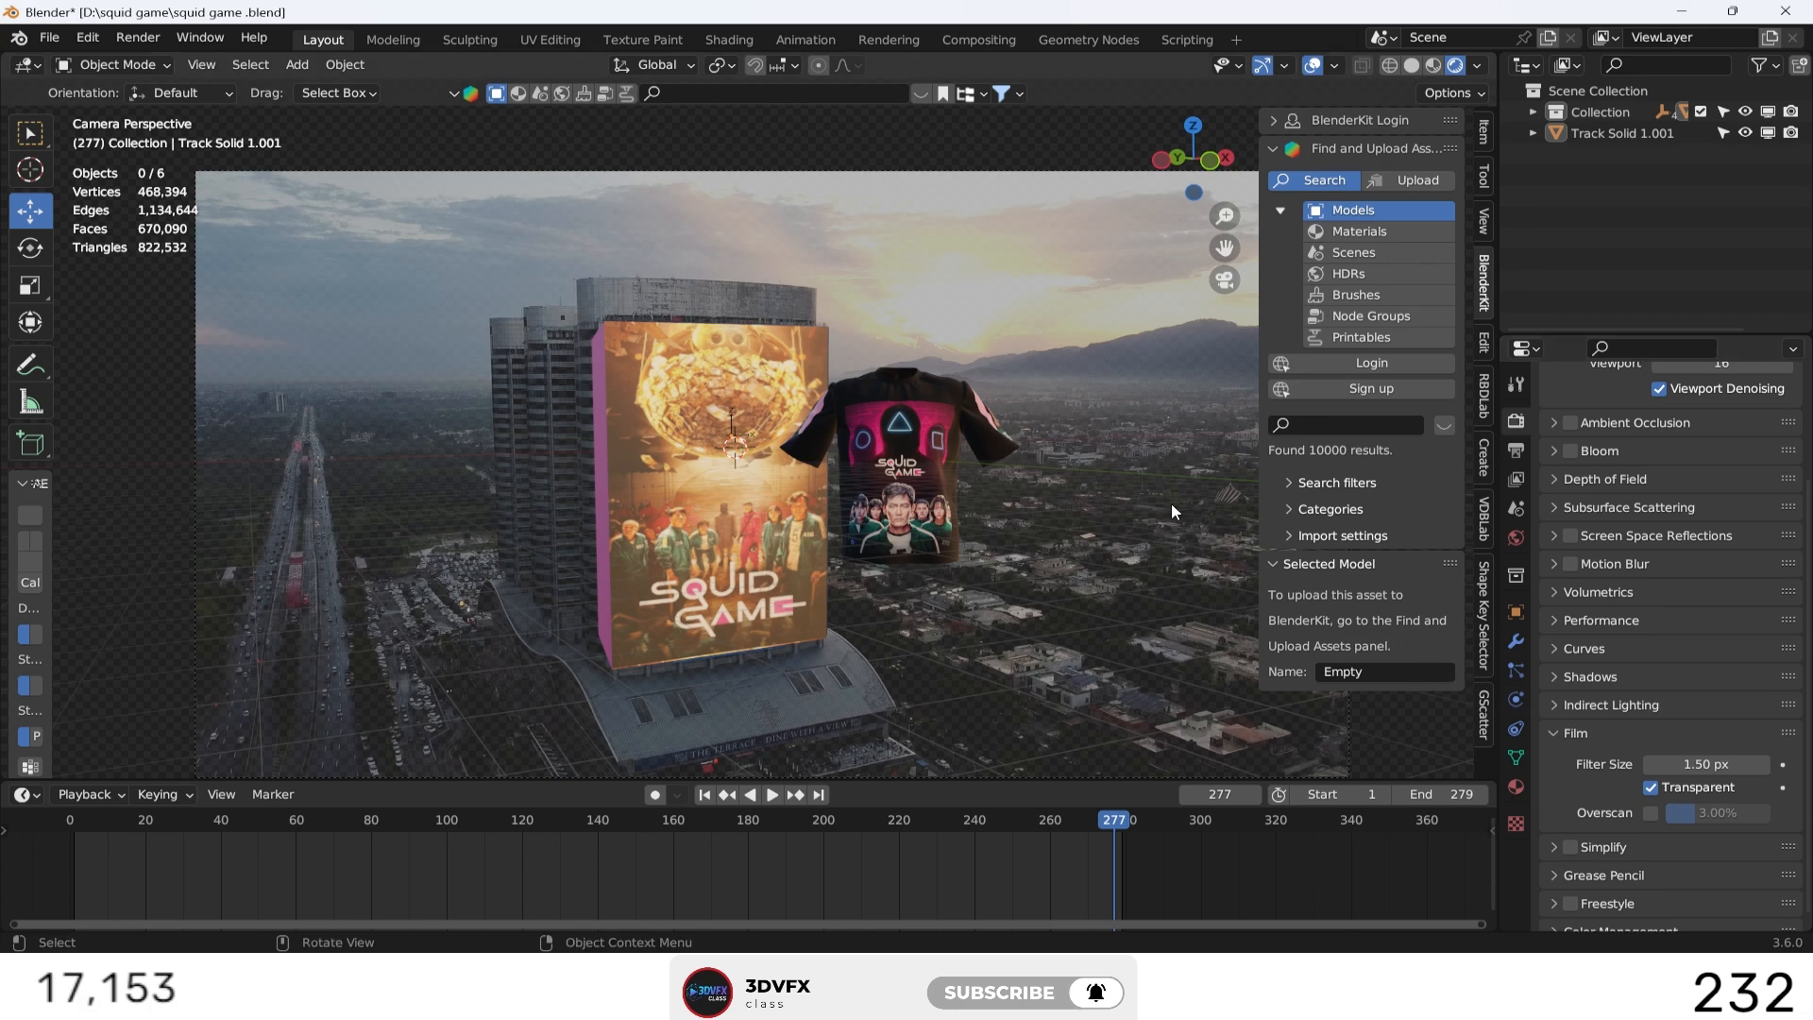
Step: Apply Shade Smooth to the open box at frame 95 and play the animation from its beginning
{"action": "left_click_drag", "start_coordinate": [1114, 820], "coordinate": [429, 762]}
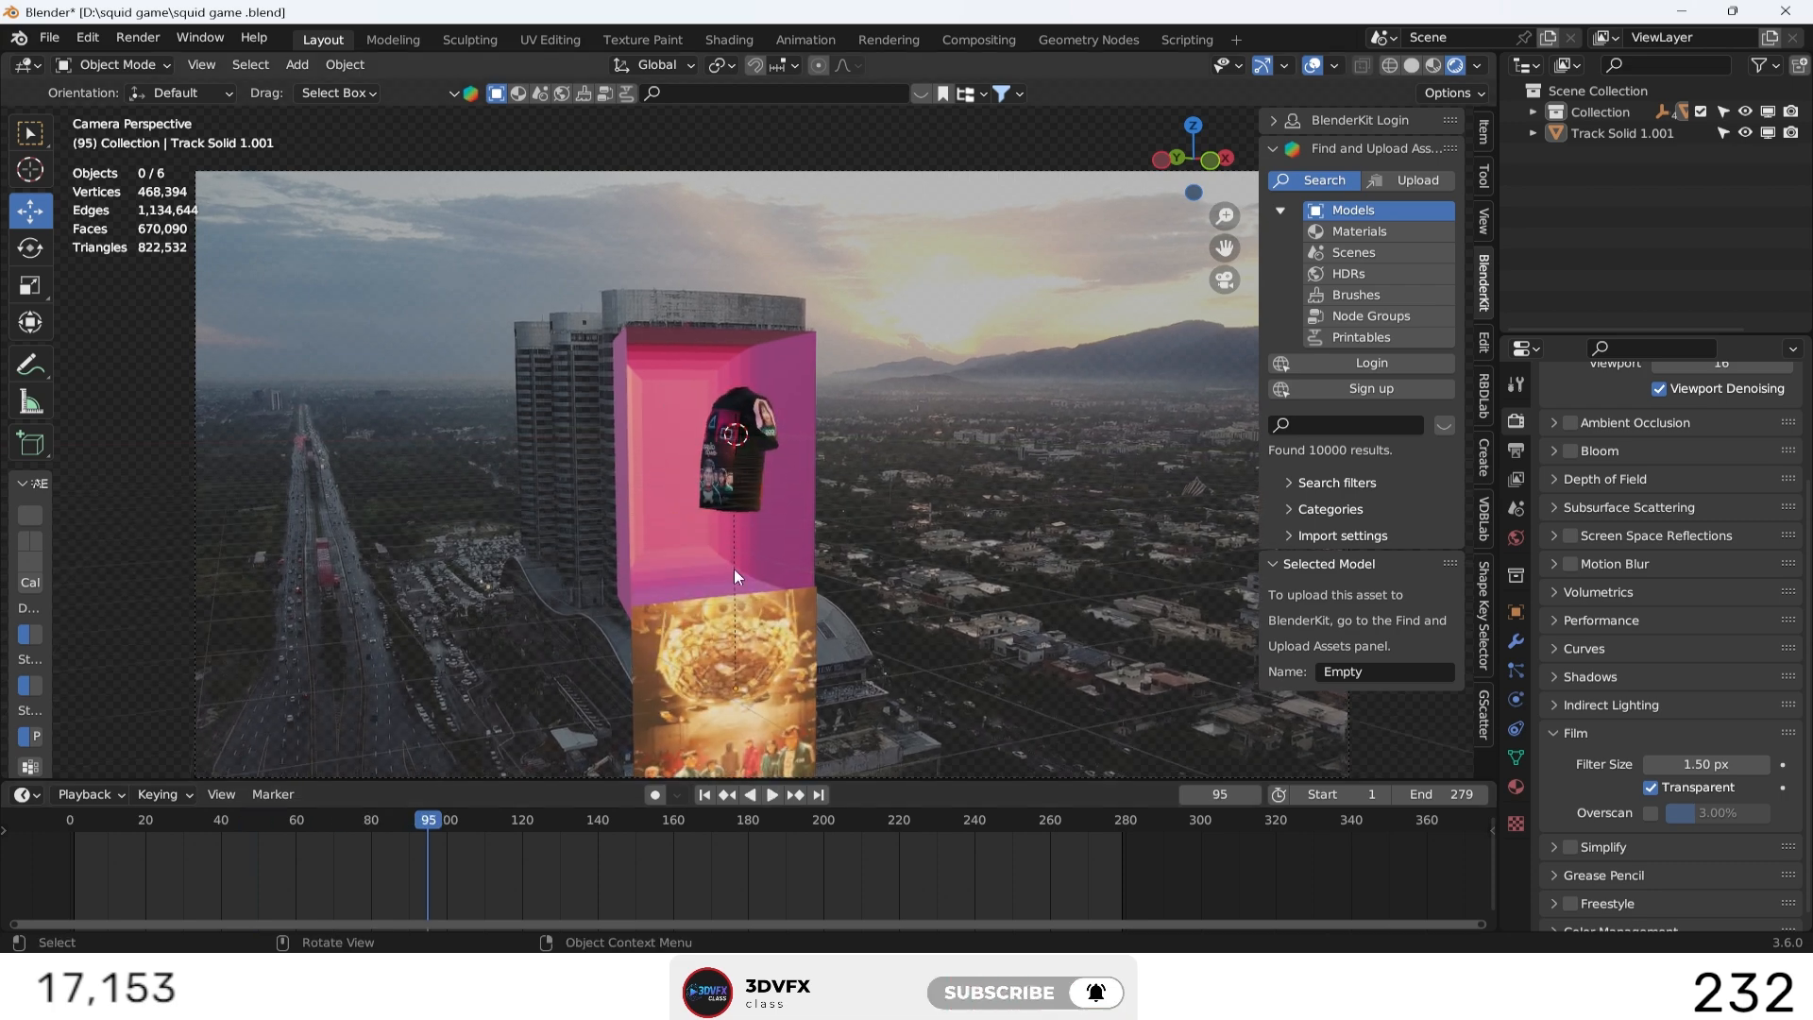
{"action": "scroll", "coordinate": [760, 430], "scroll_direction": "up", "scroll_amount": 3}
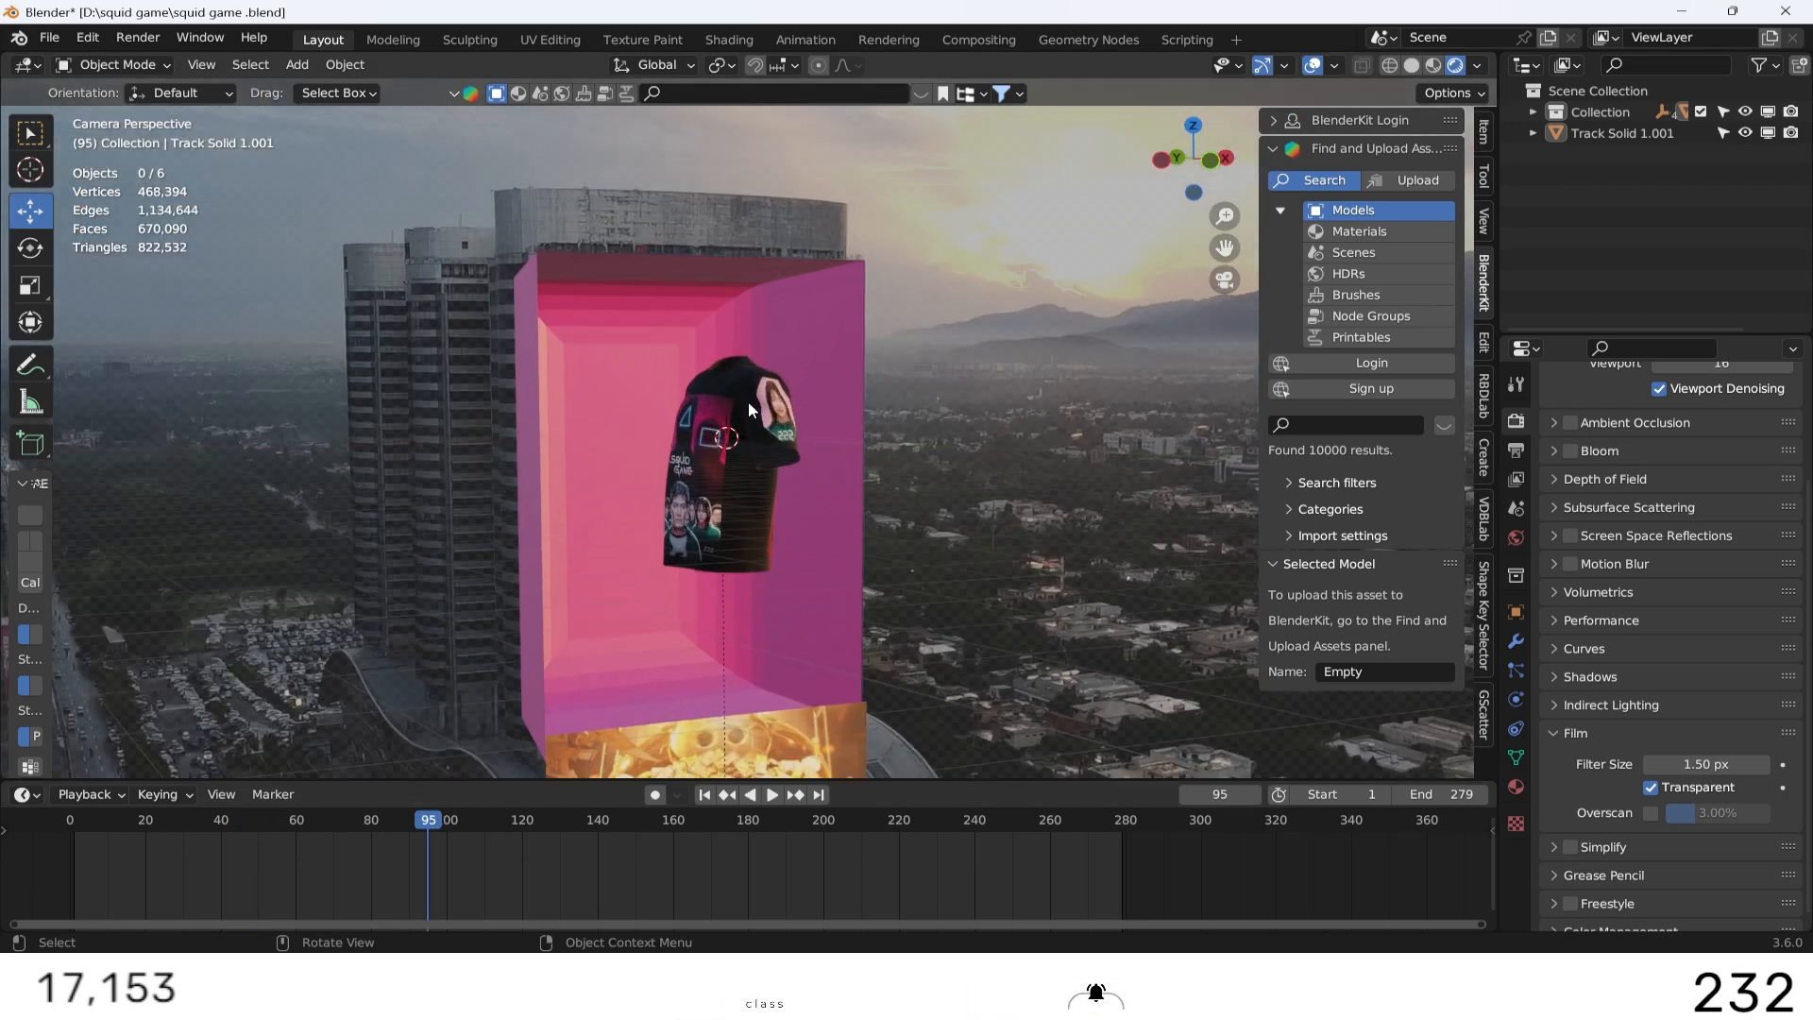
{"action": "left_click", "coordinate": [791, 357]}
{"action": "right_click", "coordinate": [801, 338]}
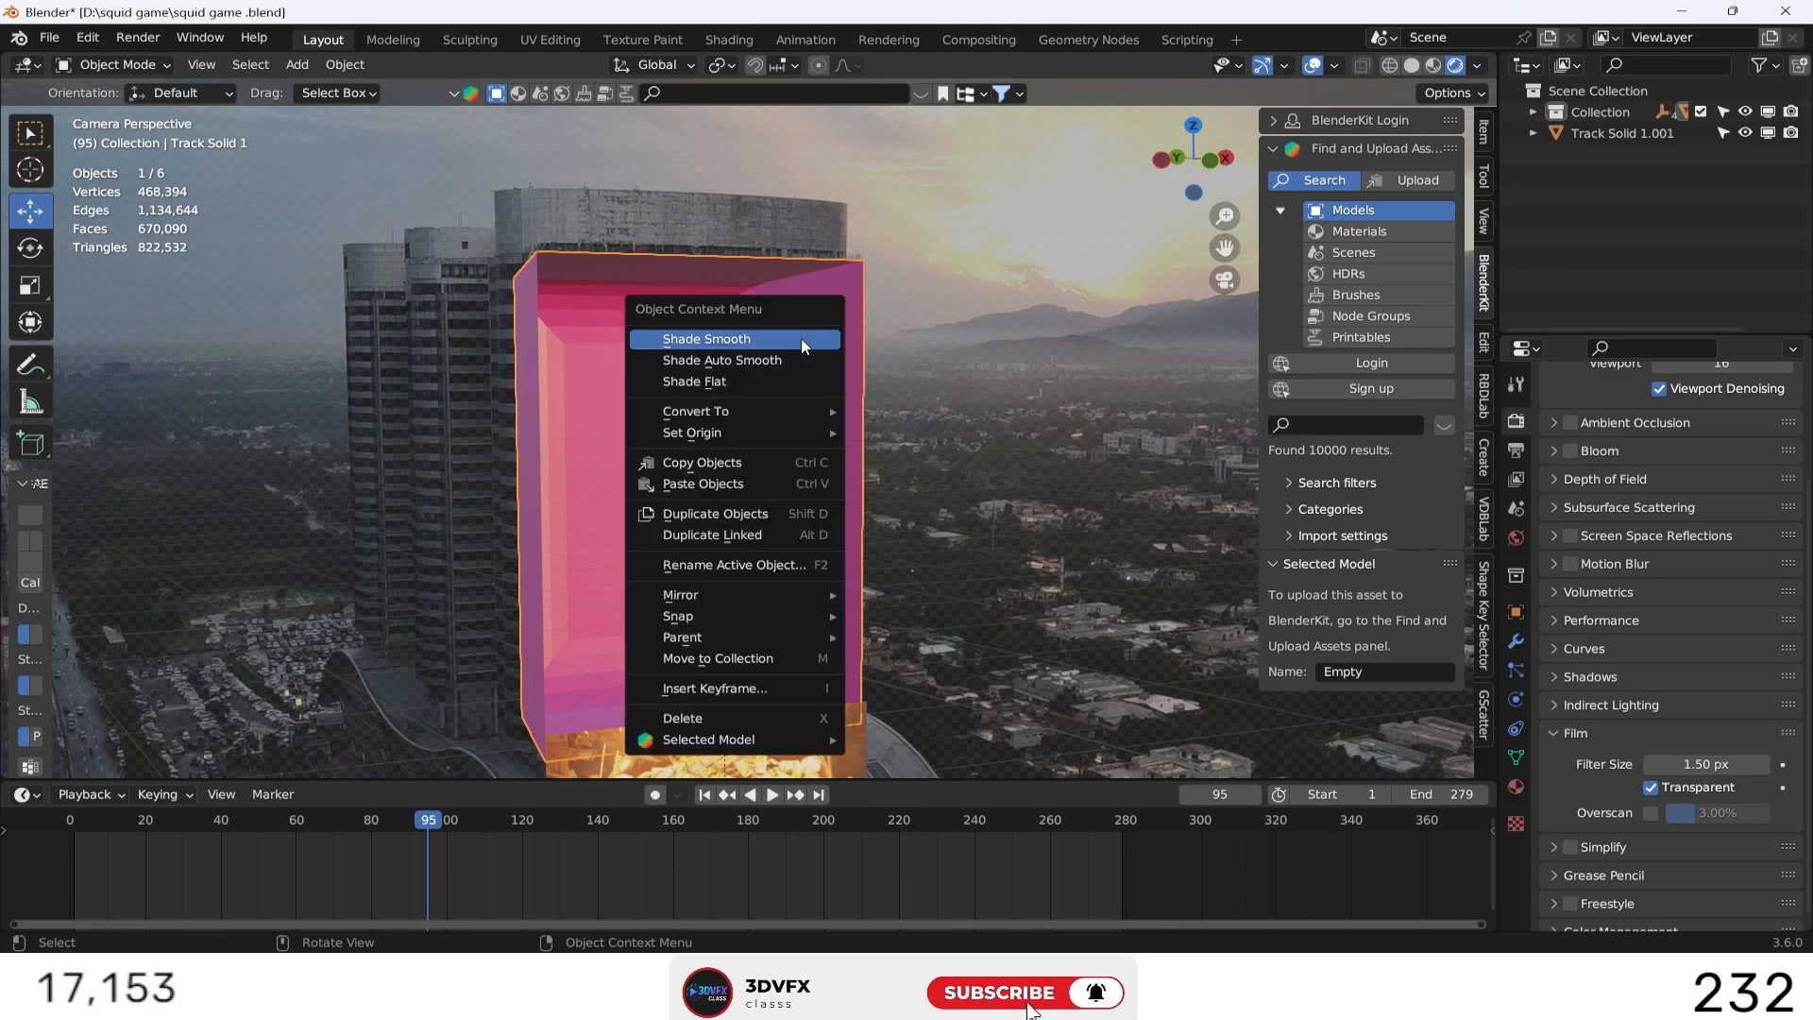
{"action": "left_click", "coordinate": [801, 338]}
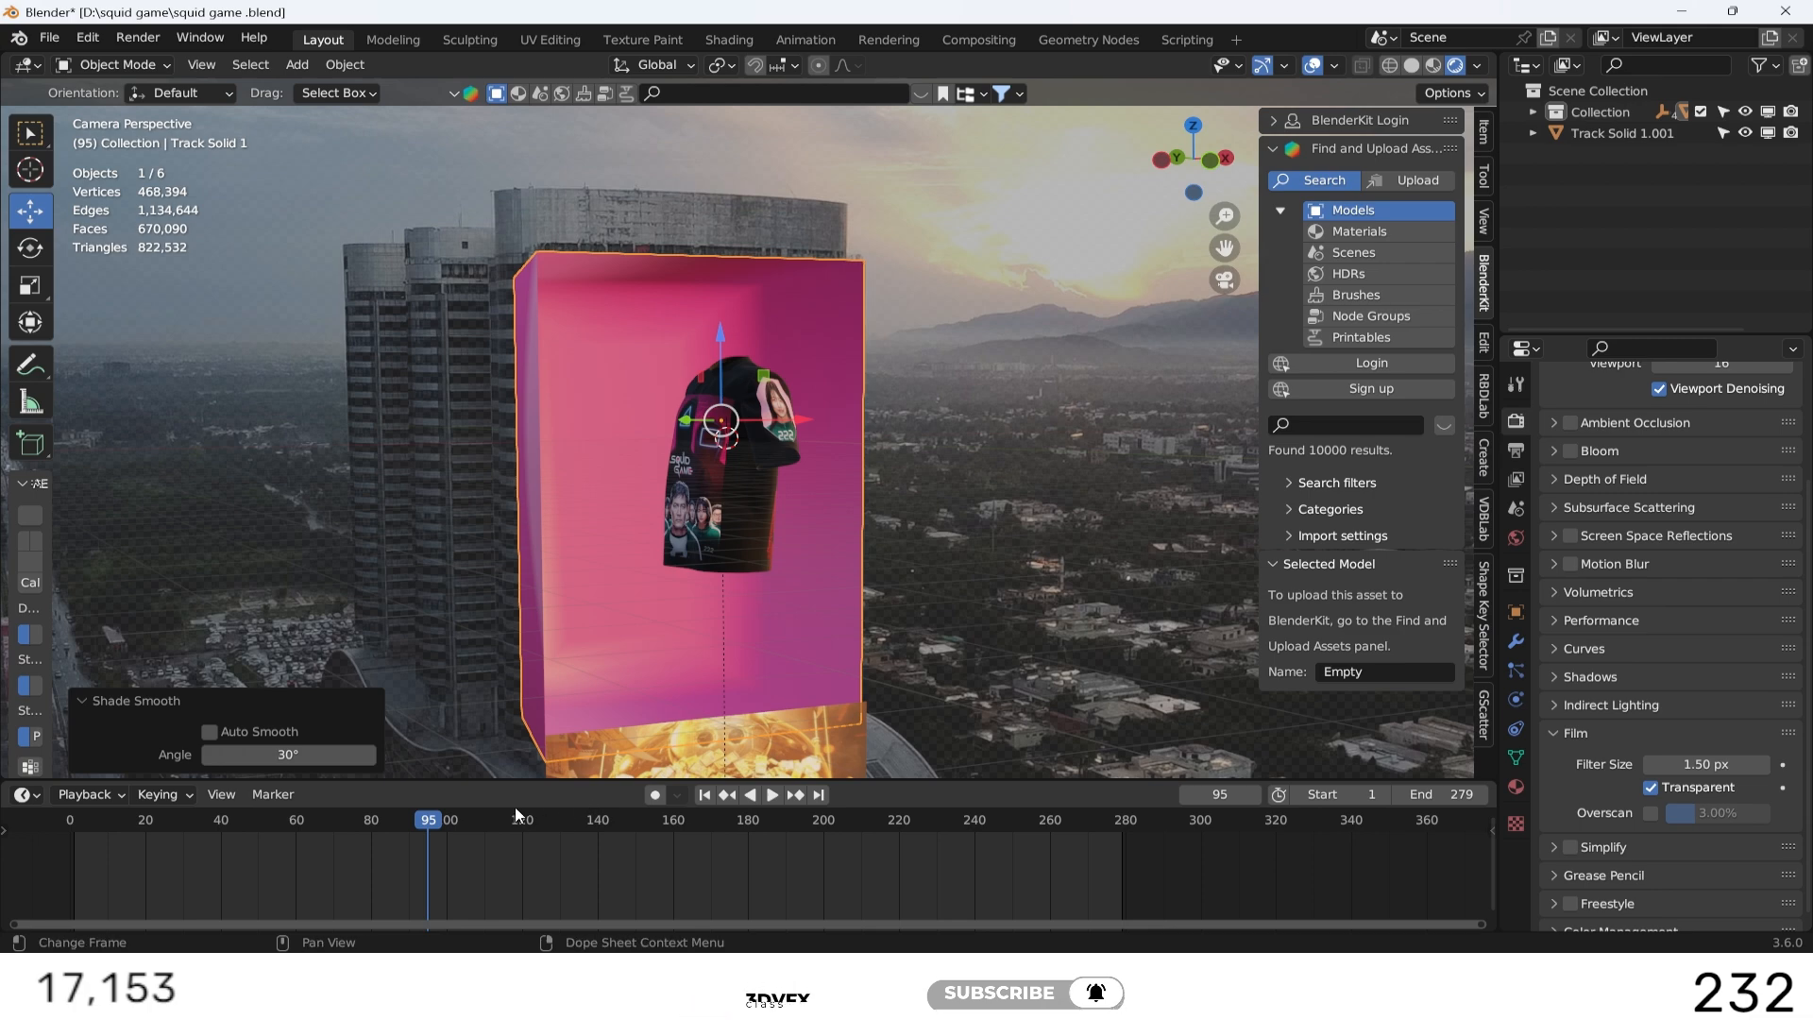
{"action": "left_click_drag", "start_coordinate": [428, 819], "coordinate": [58, 794]}
{"action": "key", "text": "space"}
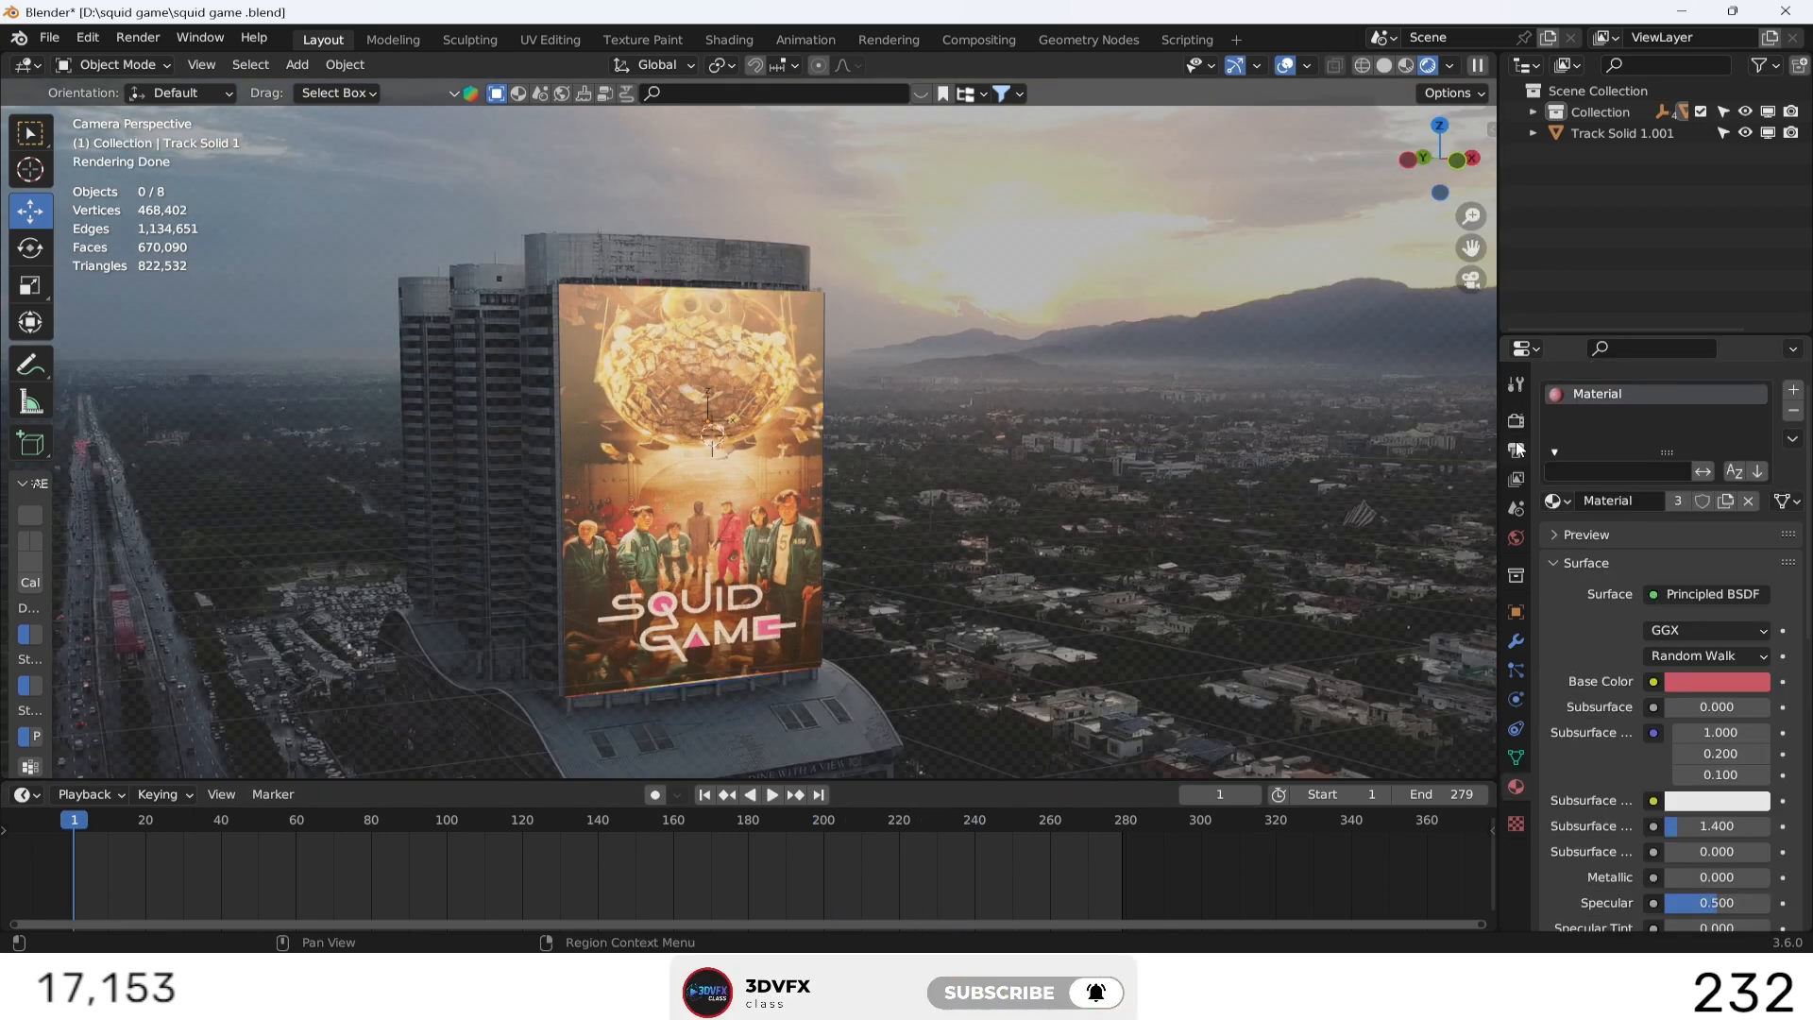
Step: Set the Cycles final render sampling to 300 max samples with a noise threshold of 0.1
{"action": "left_click", "coordinate": [1515, 421]}
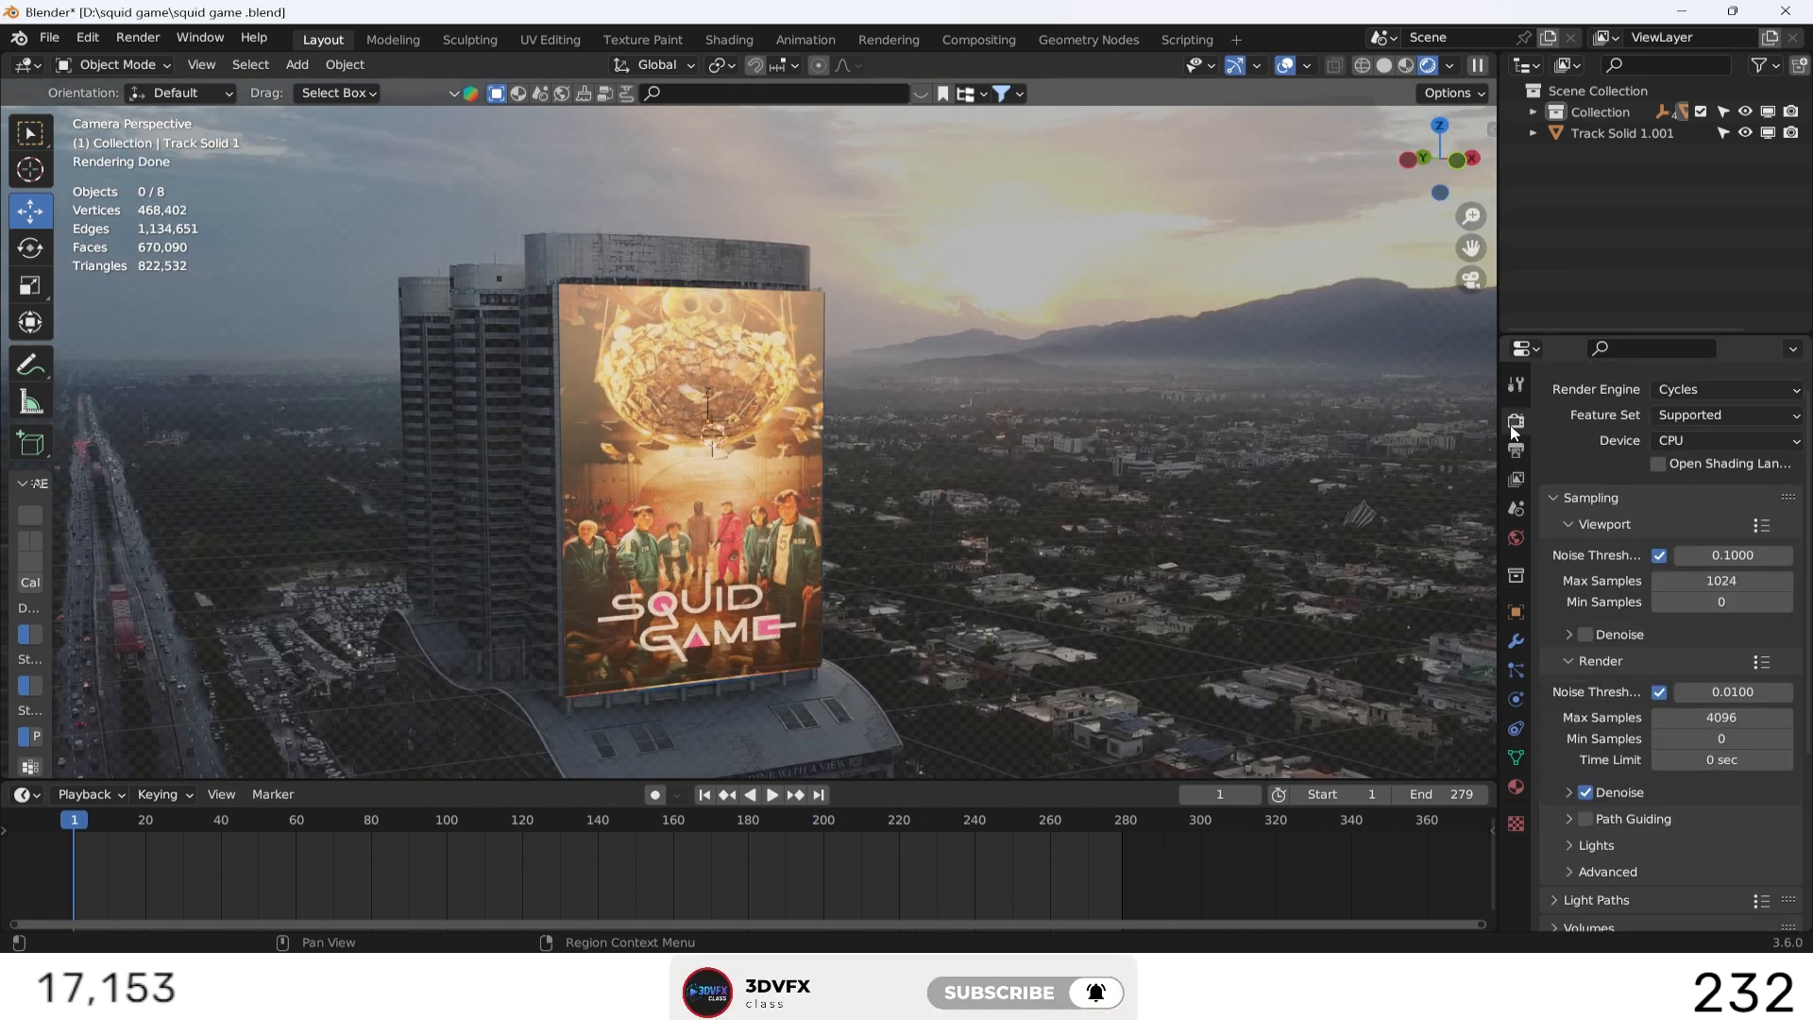
{"action": "double_click", "coordinate": [1717, 718]}
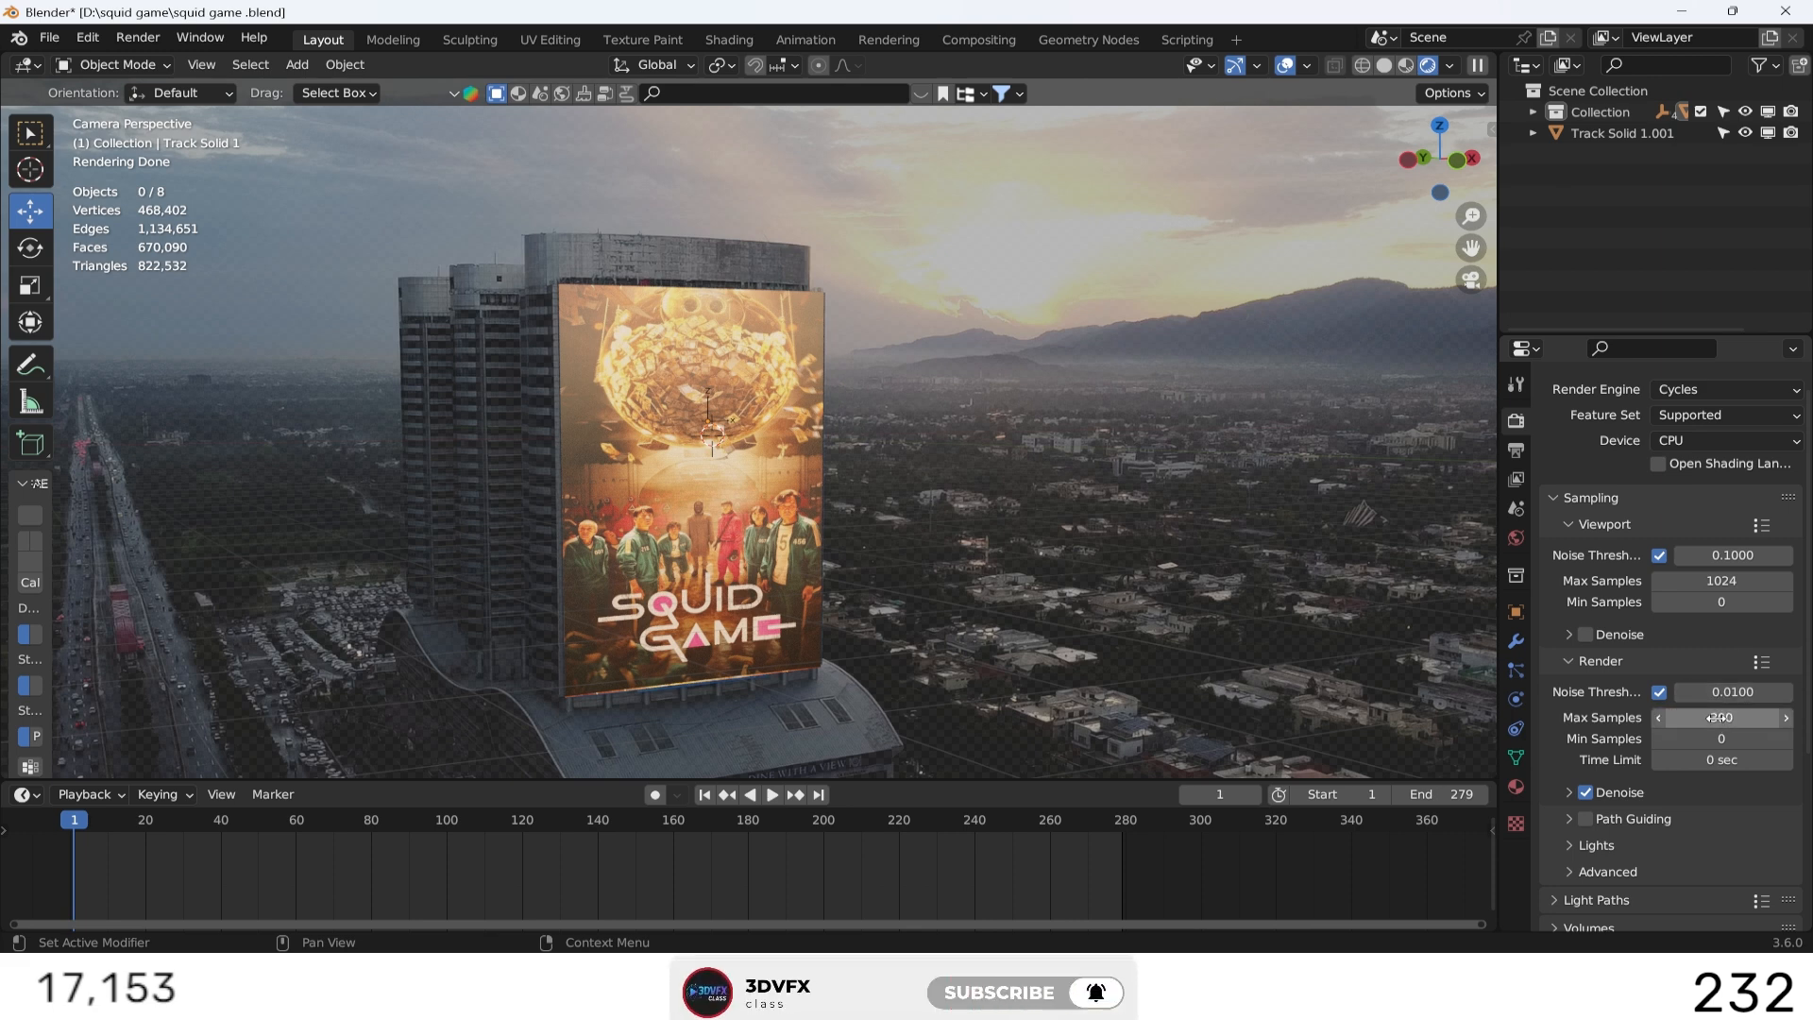
{"action": "double_click", "coordinate": [1732, 692]}
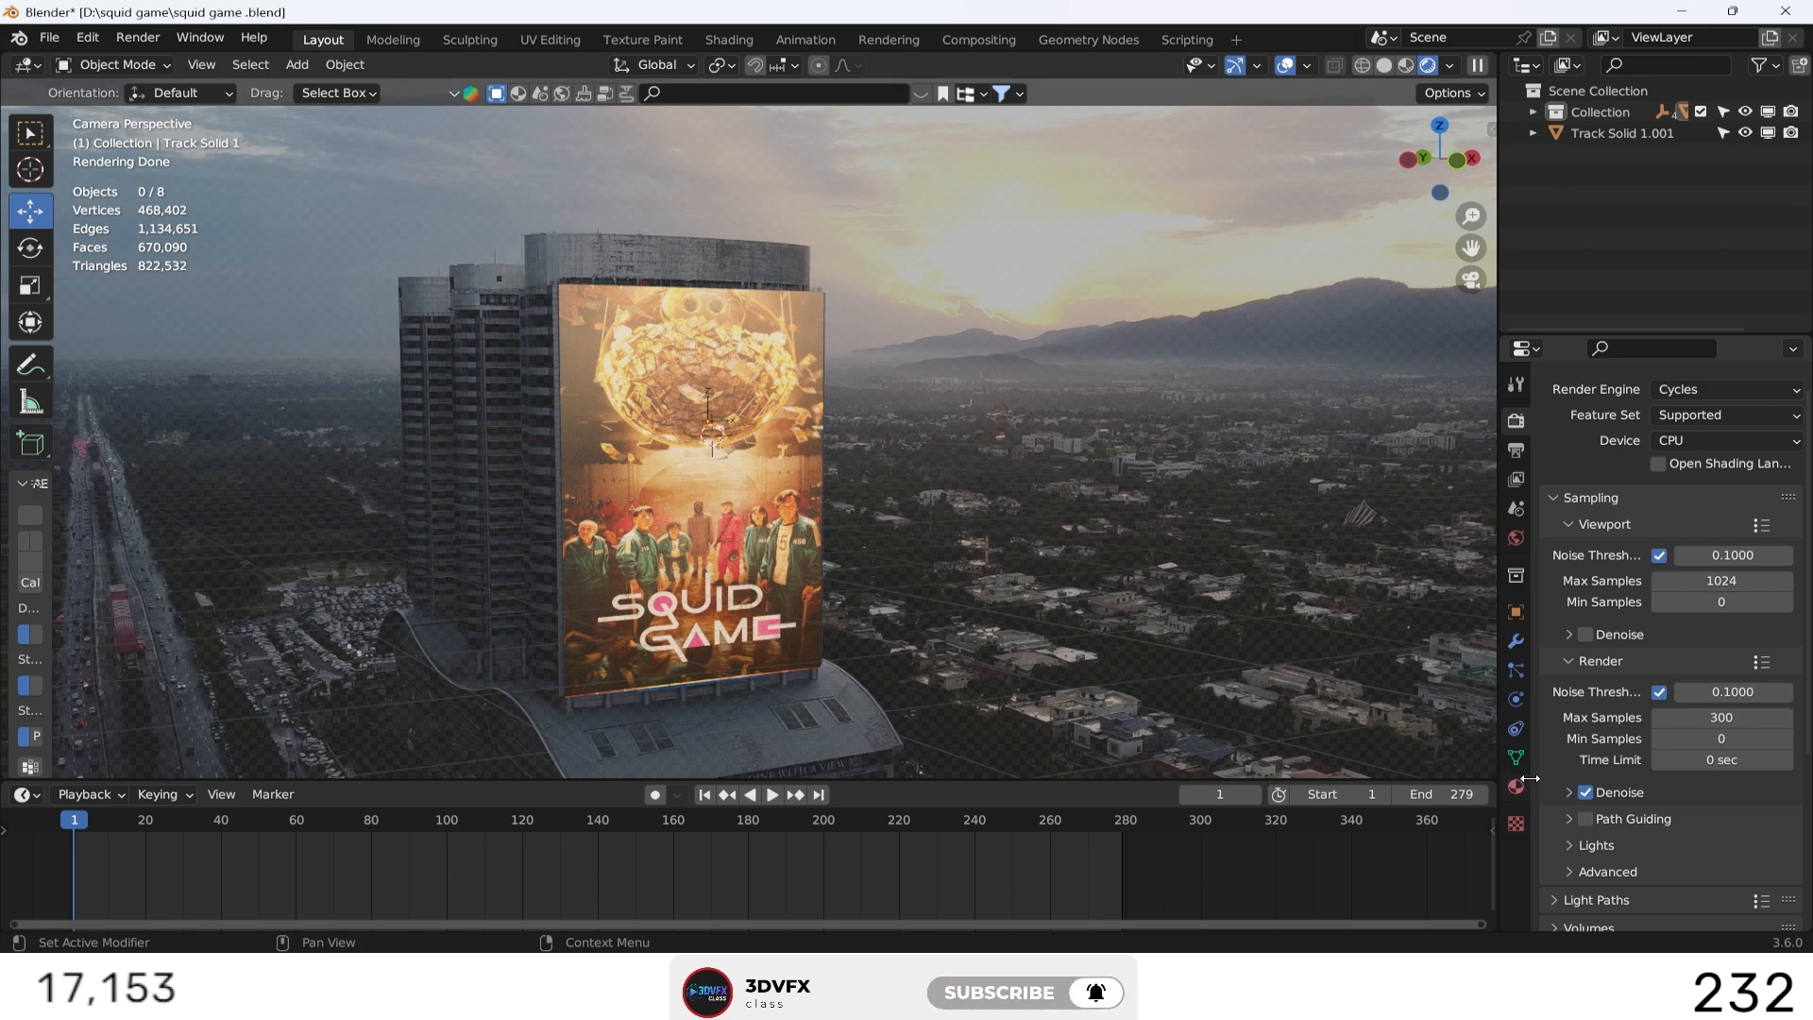
Step: Set the Cycles render device to GPU Compute
{"action": "left_click", "coordinate": [1518, 454]}
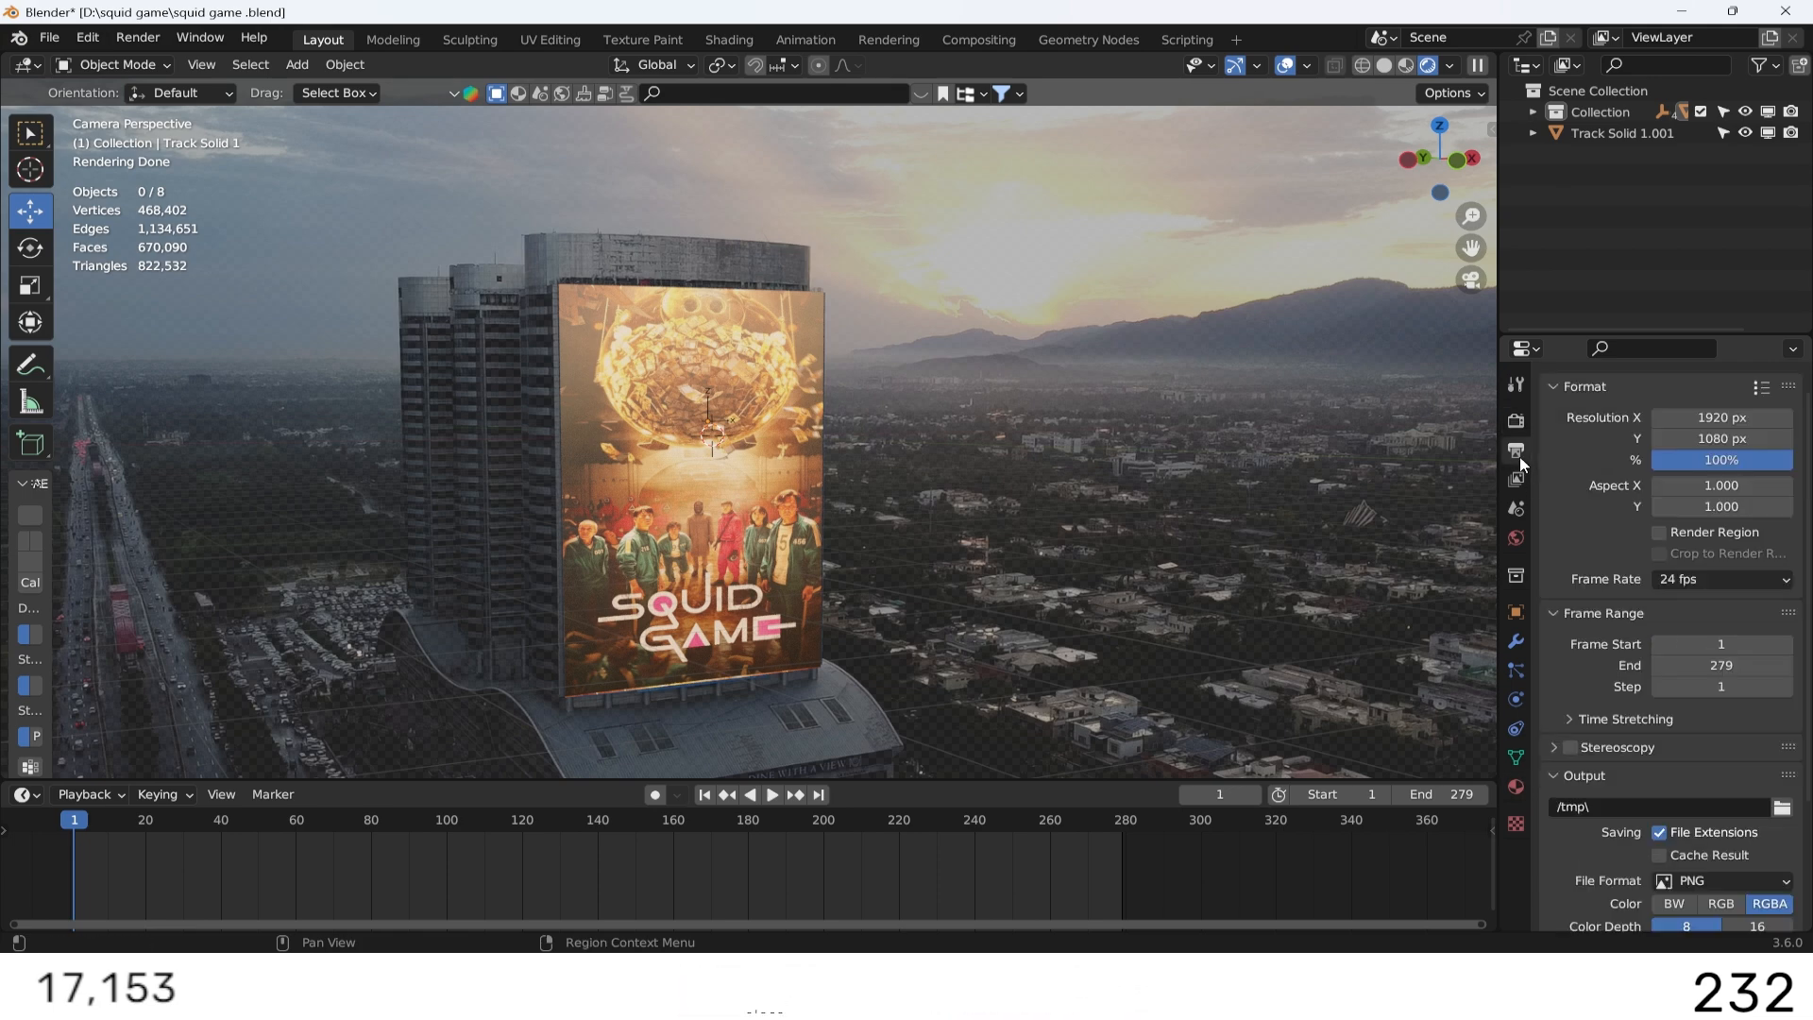
{"action": "left_click", "coordinate": [1516, 421]}
{"action": "left_click", "coordinate": [1694, 438]}
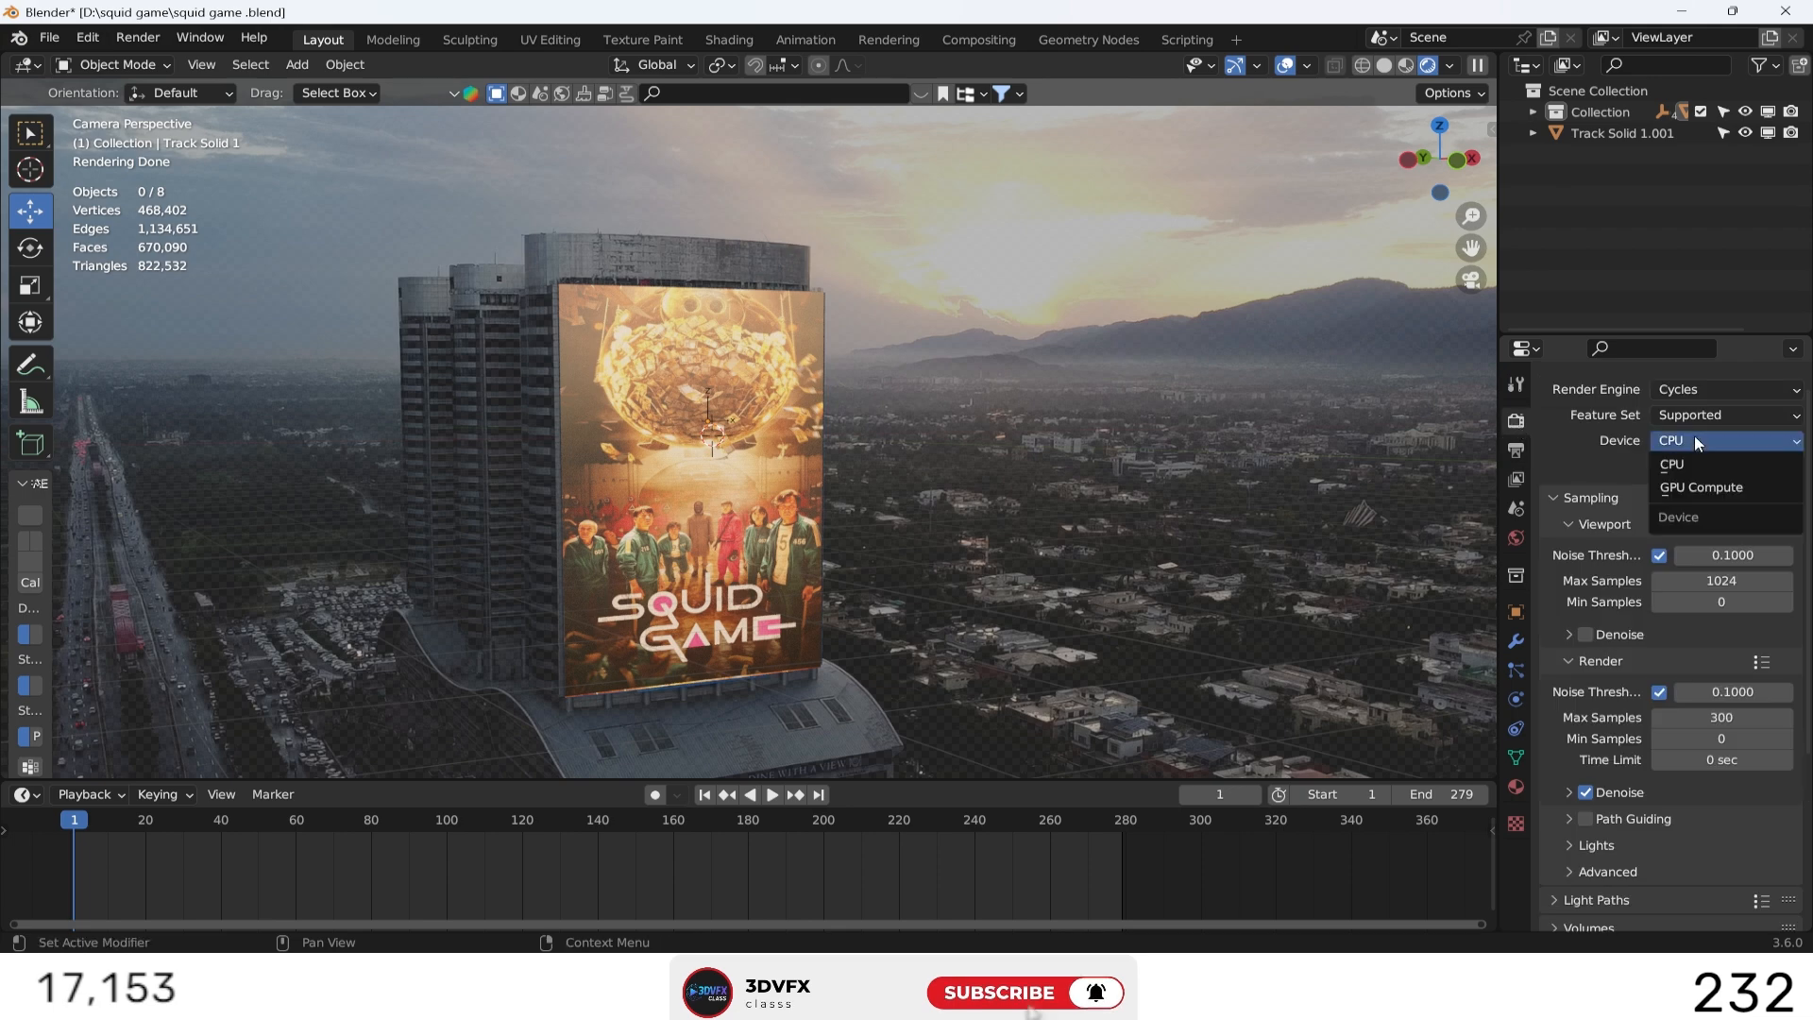
{"action": "left_click", "coordinate": [1699, 488]}
Step: Set the output frame rate to 29.97 fps
{"action": "left_click", "coordinate": [1515, 451]}
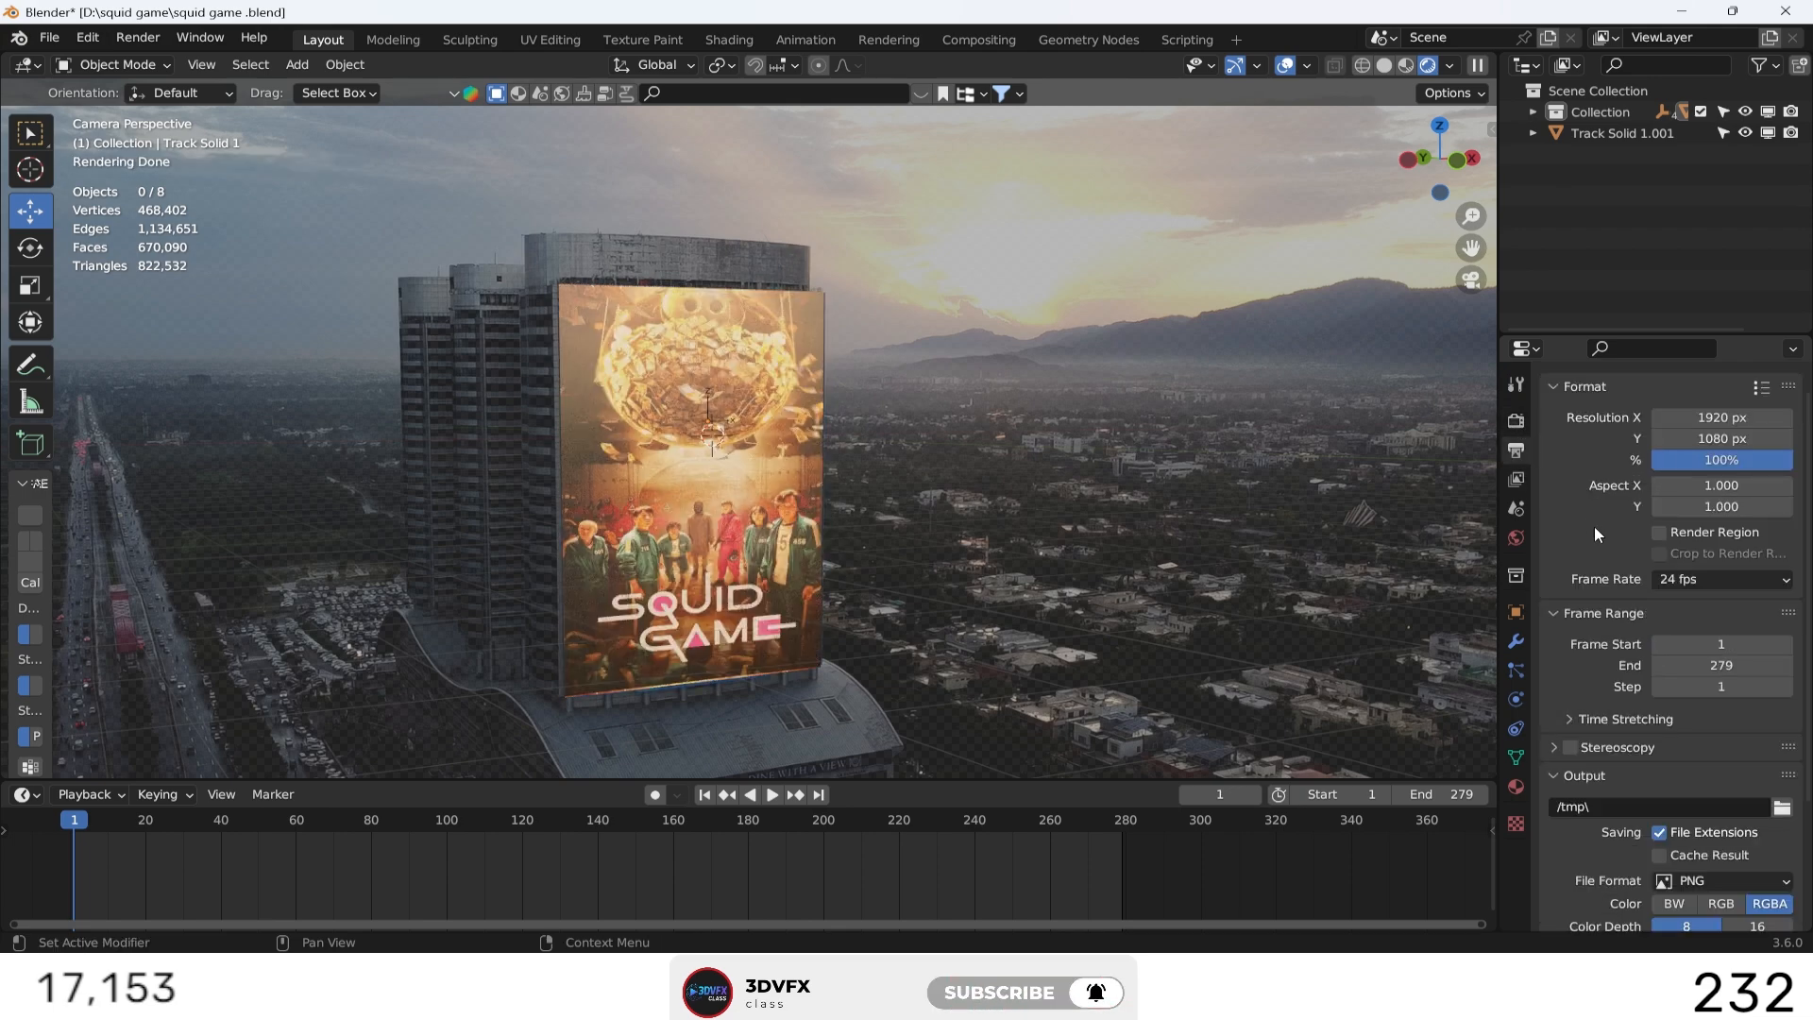
{"action": "left_click", "coordinate": [1688, 582]}
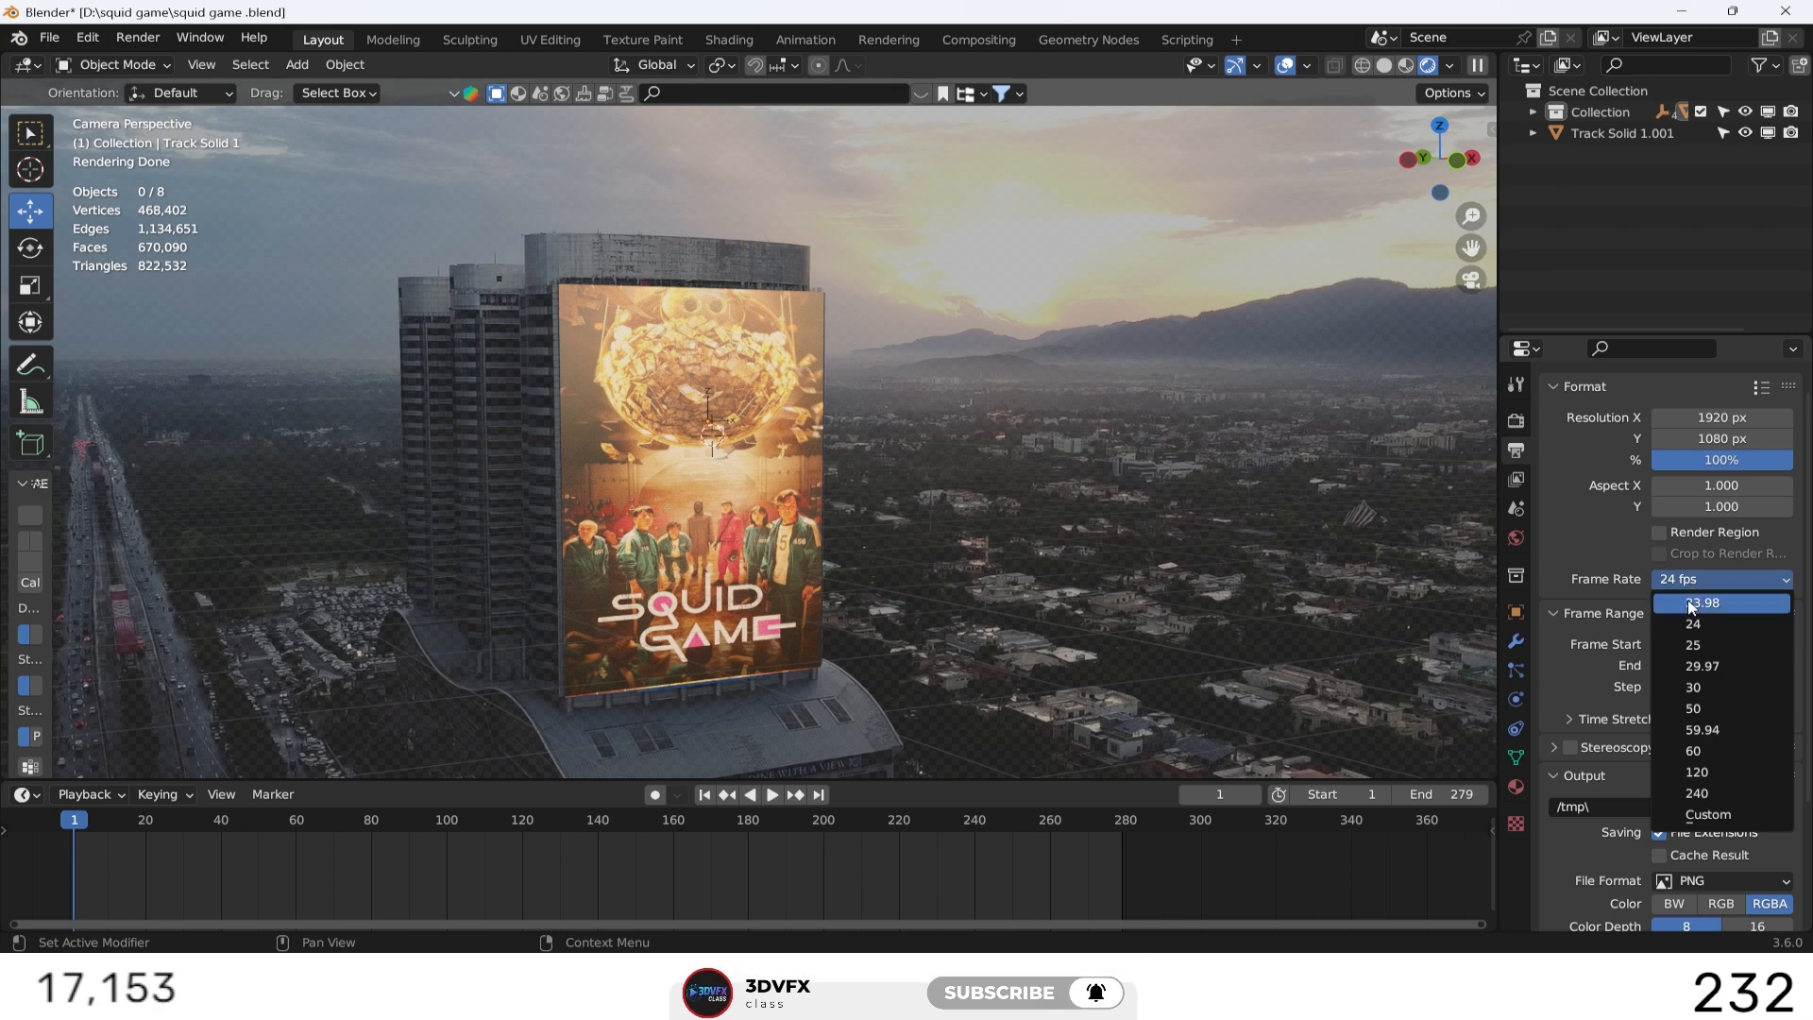
{"action": "left_click", "coordinate": [1694, 646]}
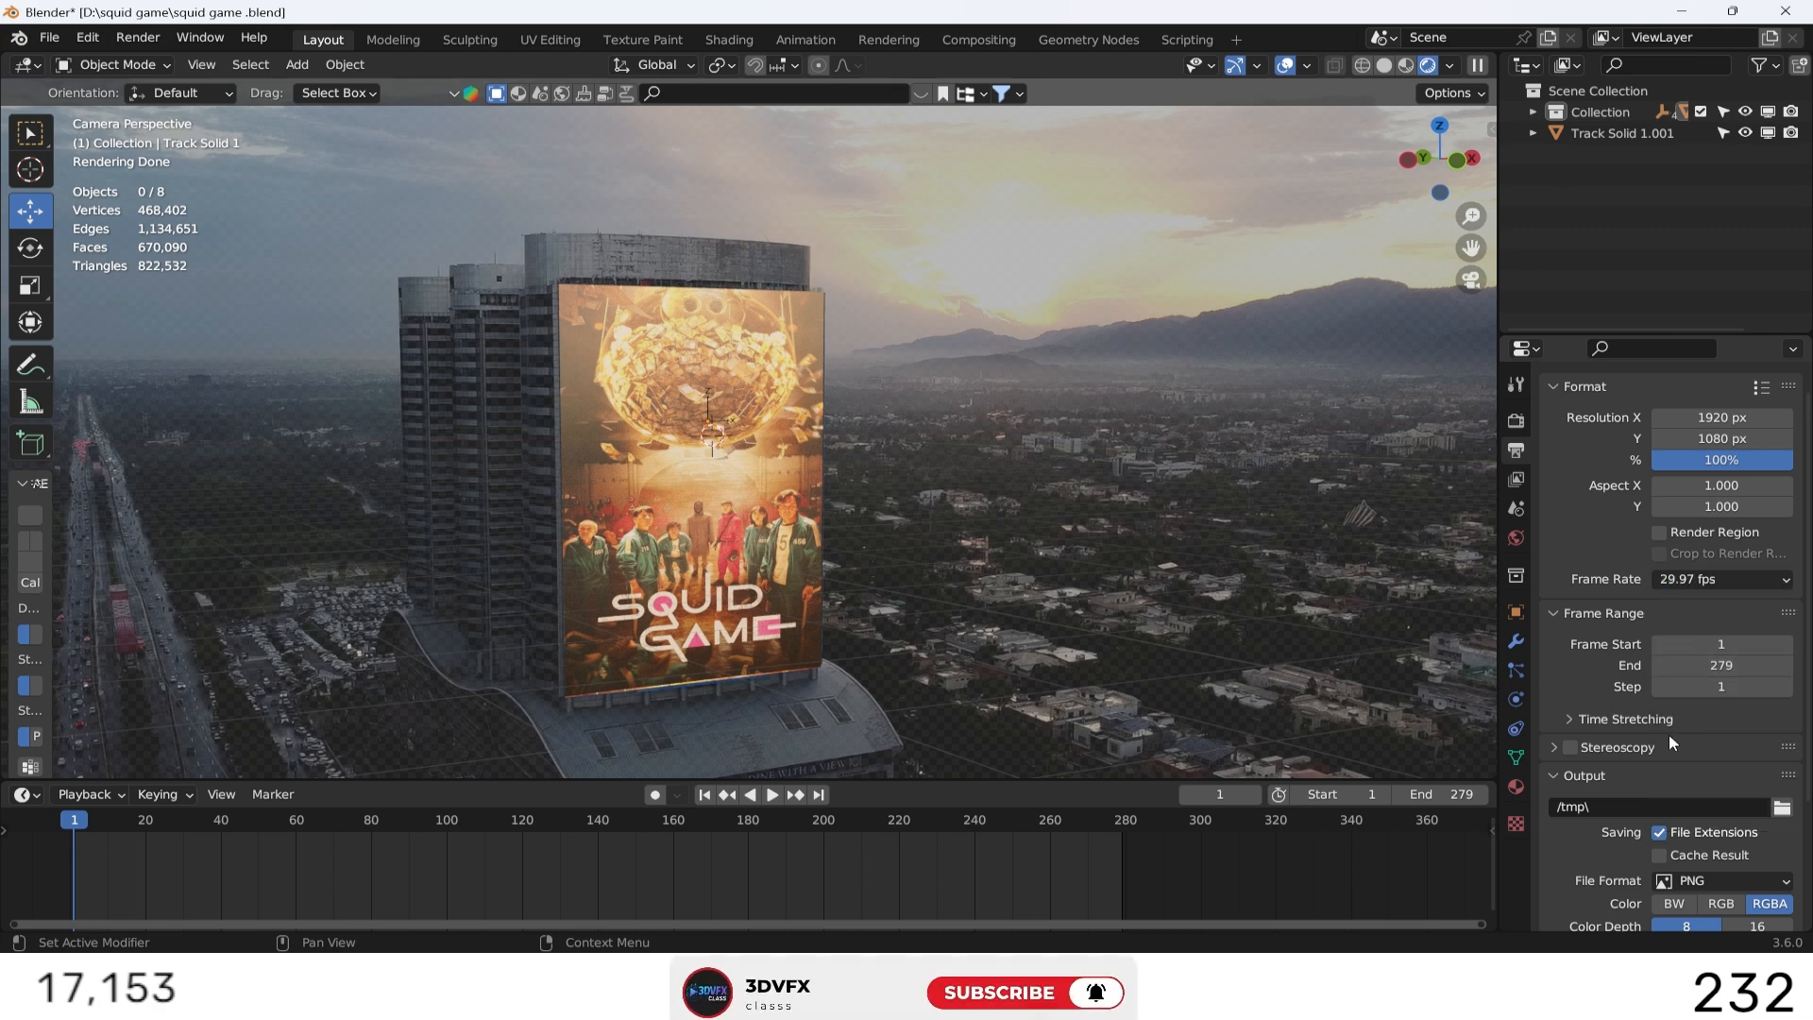
Step: Browse for the render output location and open the squid game folder on drive D
{"action": "scroll", "coordinate": [1671, 744], "scroll_direction": "down", "scroll_amount": 4}
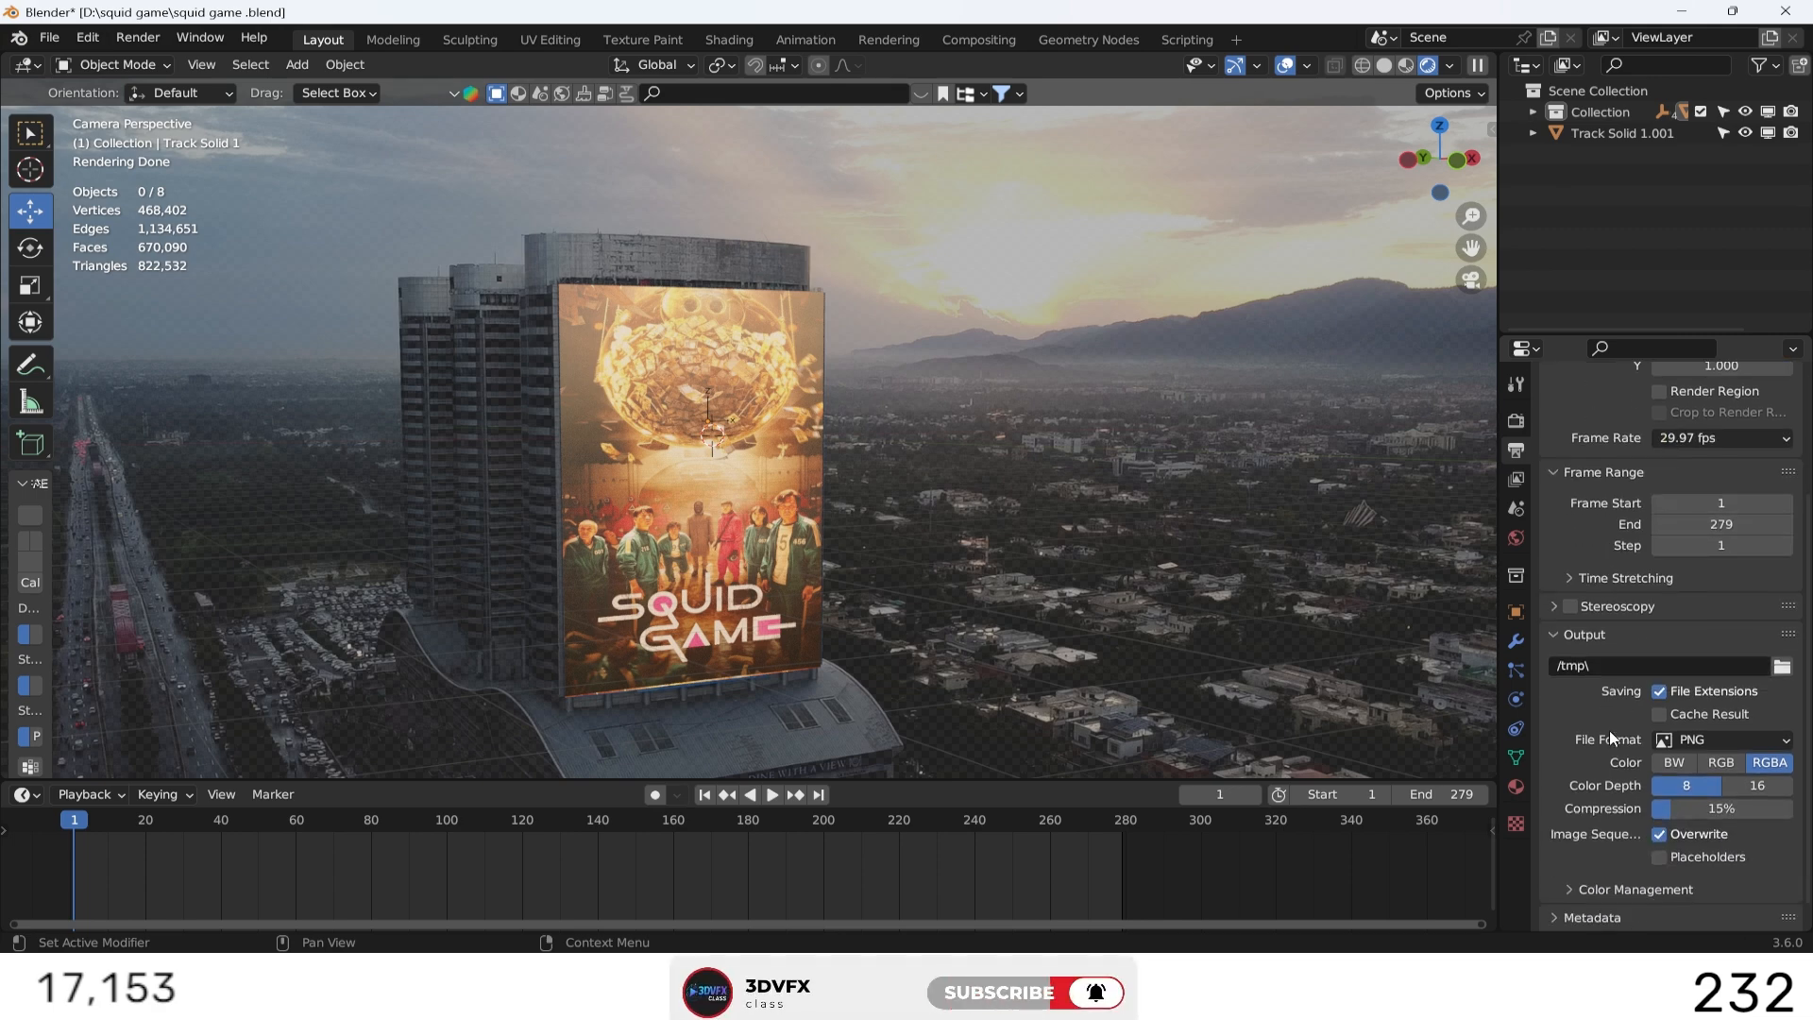
{"action": "left_click", "coordinate": [1782, 667]}
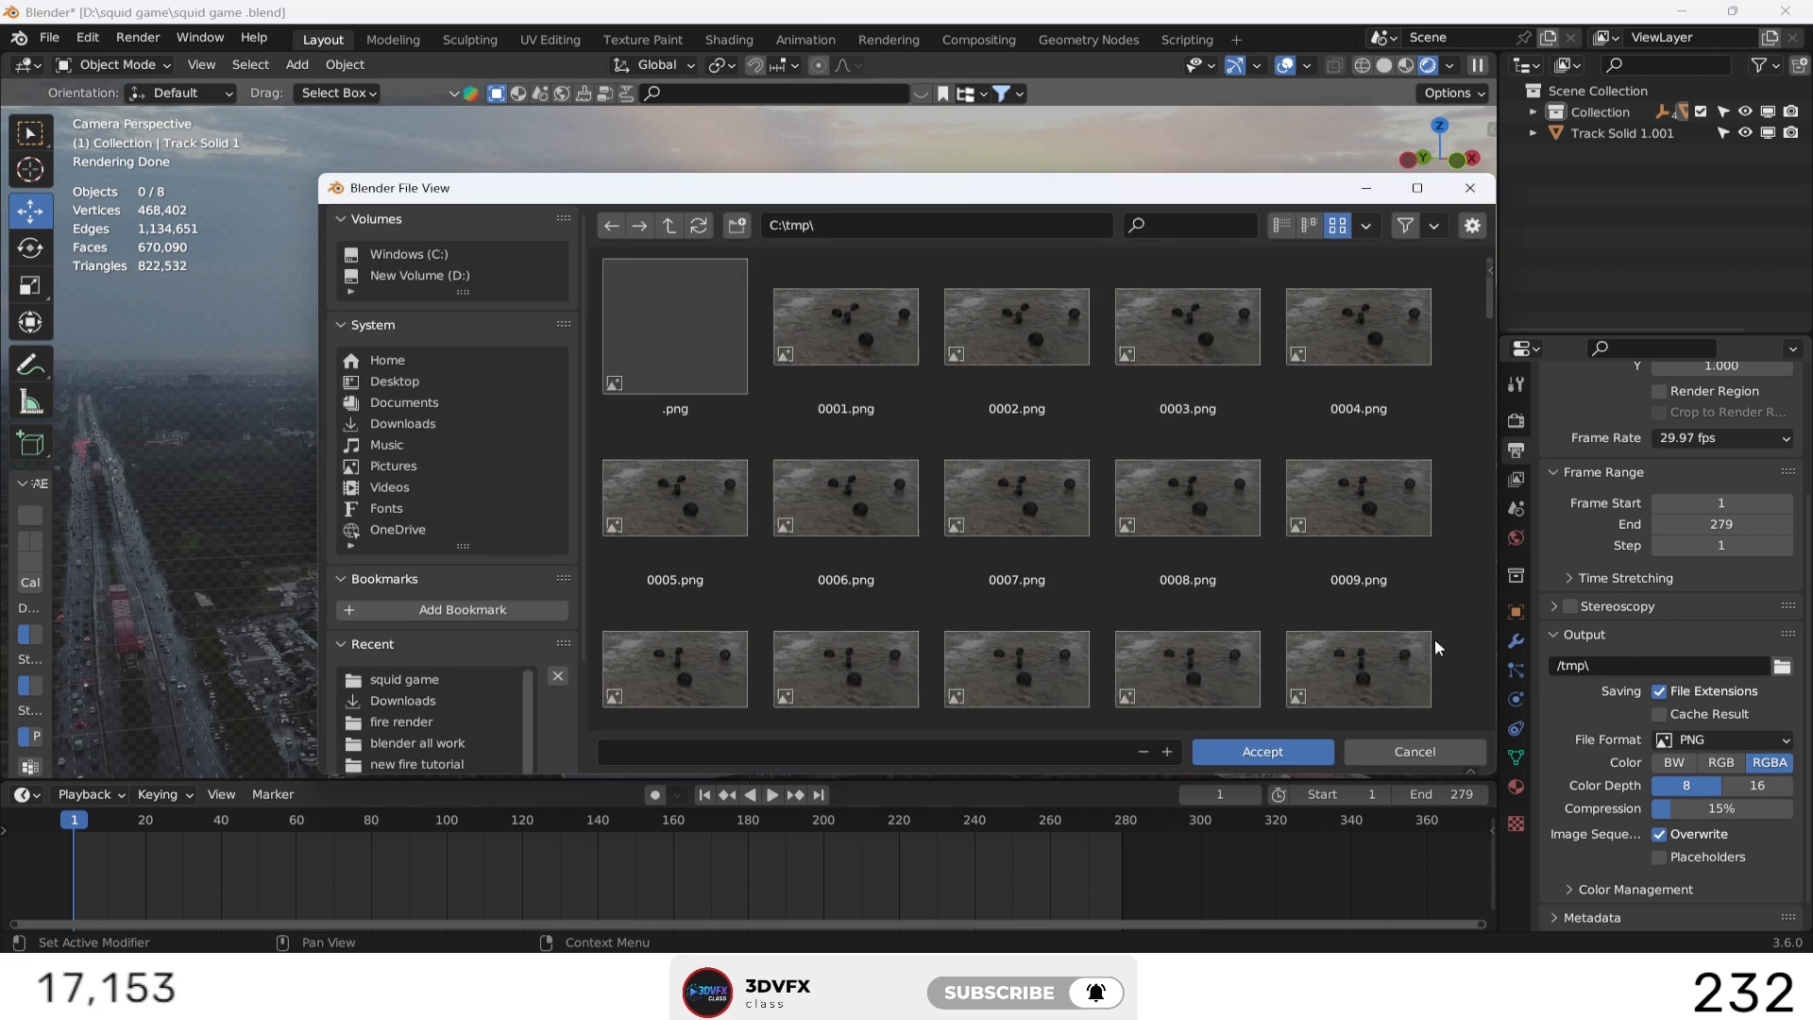
{"action": "left_click", "coordinate": [464, 282]}
{"action": "scroll", "coordinate": [999, 557], "scroll_direction": "down", "scroll_amount": 10}
{"action": "scroll", "coordinate": [999, 557], "scroll_direction": "down", "scroll_amount": 5}
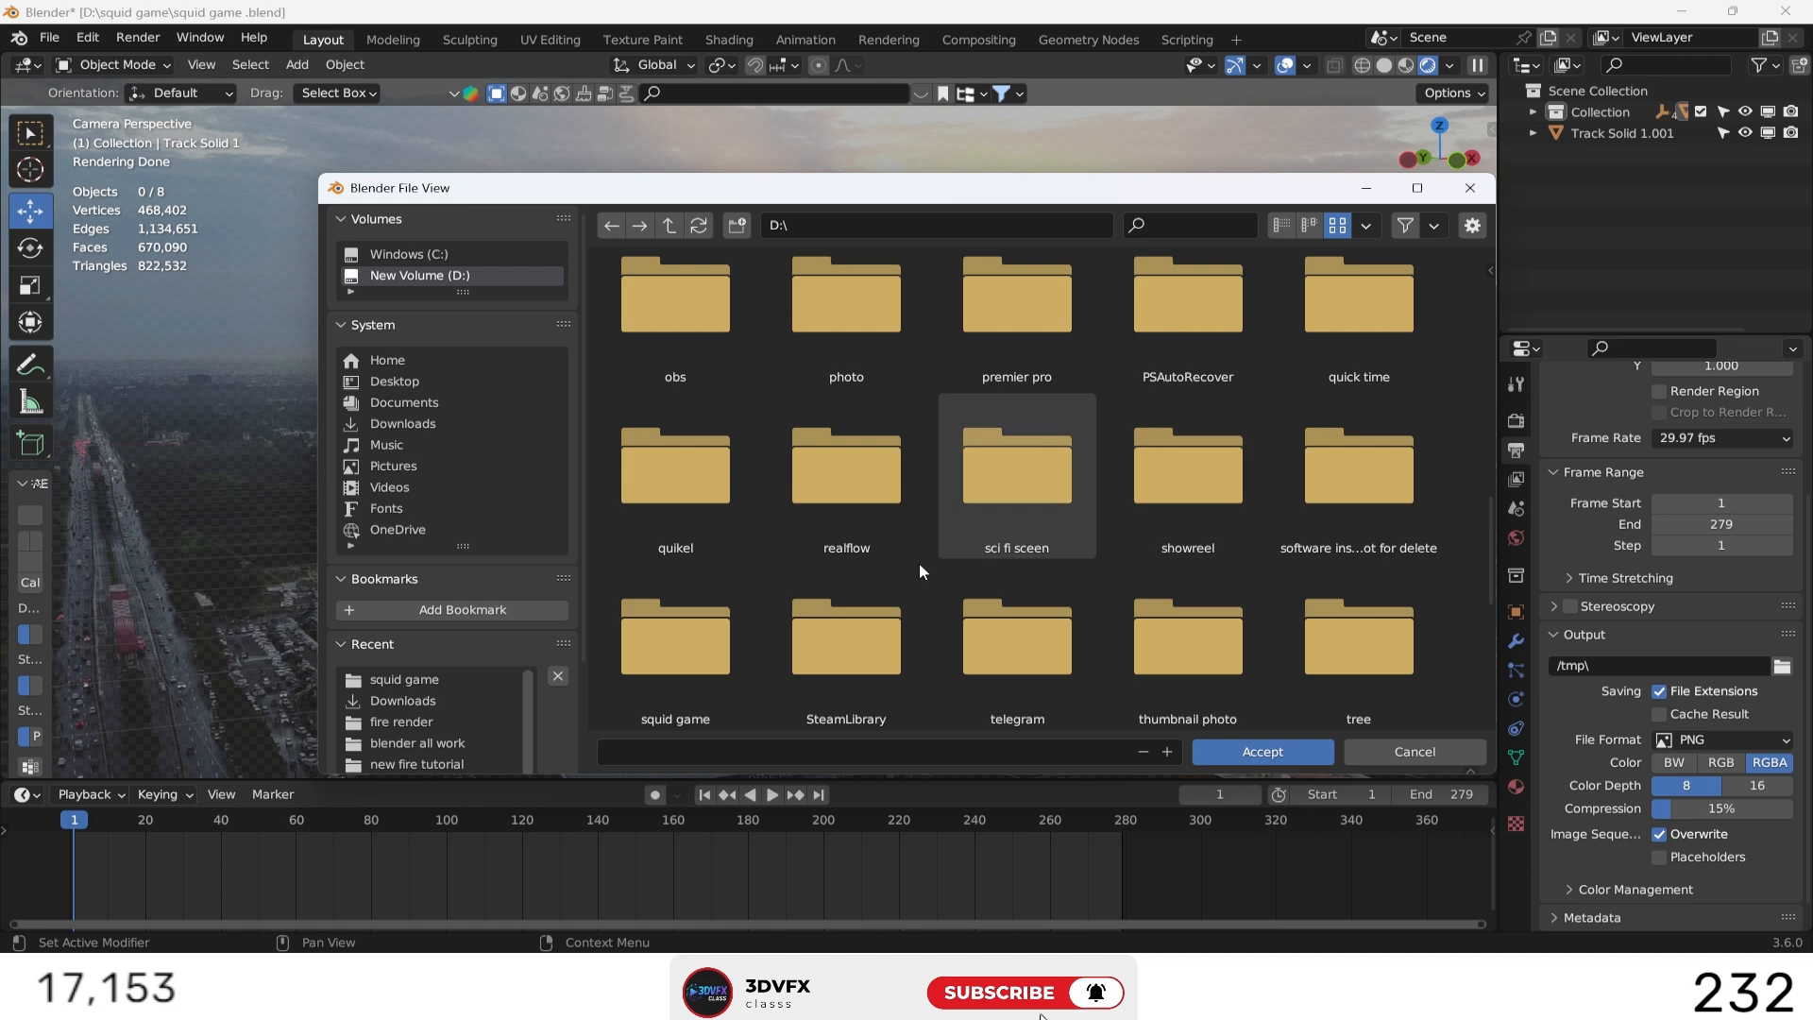
{"action": "double_click", "coordinate": [661, 632]}
Step: Create a folder named render inside D:\squid game and set it as the output path
{"action": "right_click", "coordinate": [866, 652]}
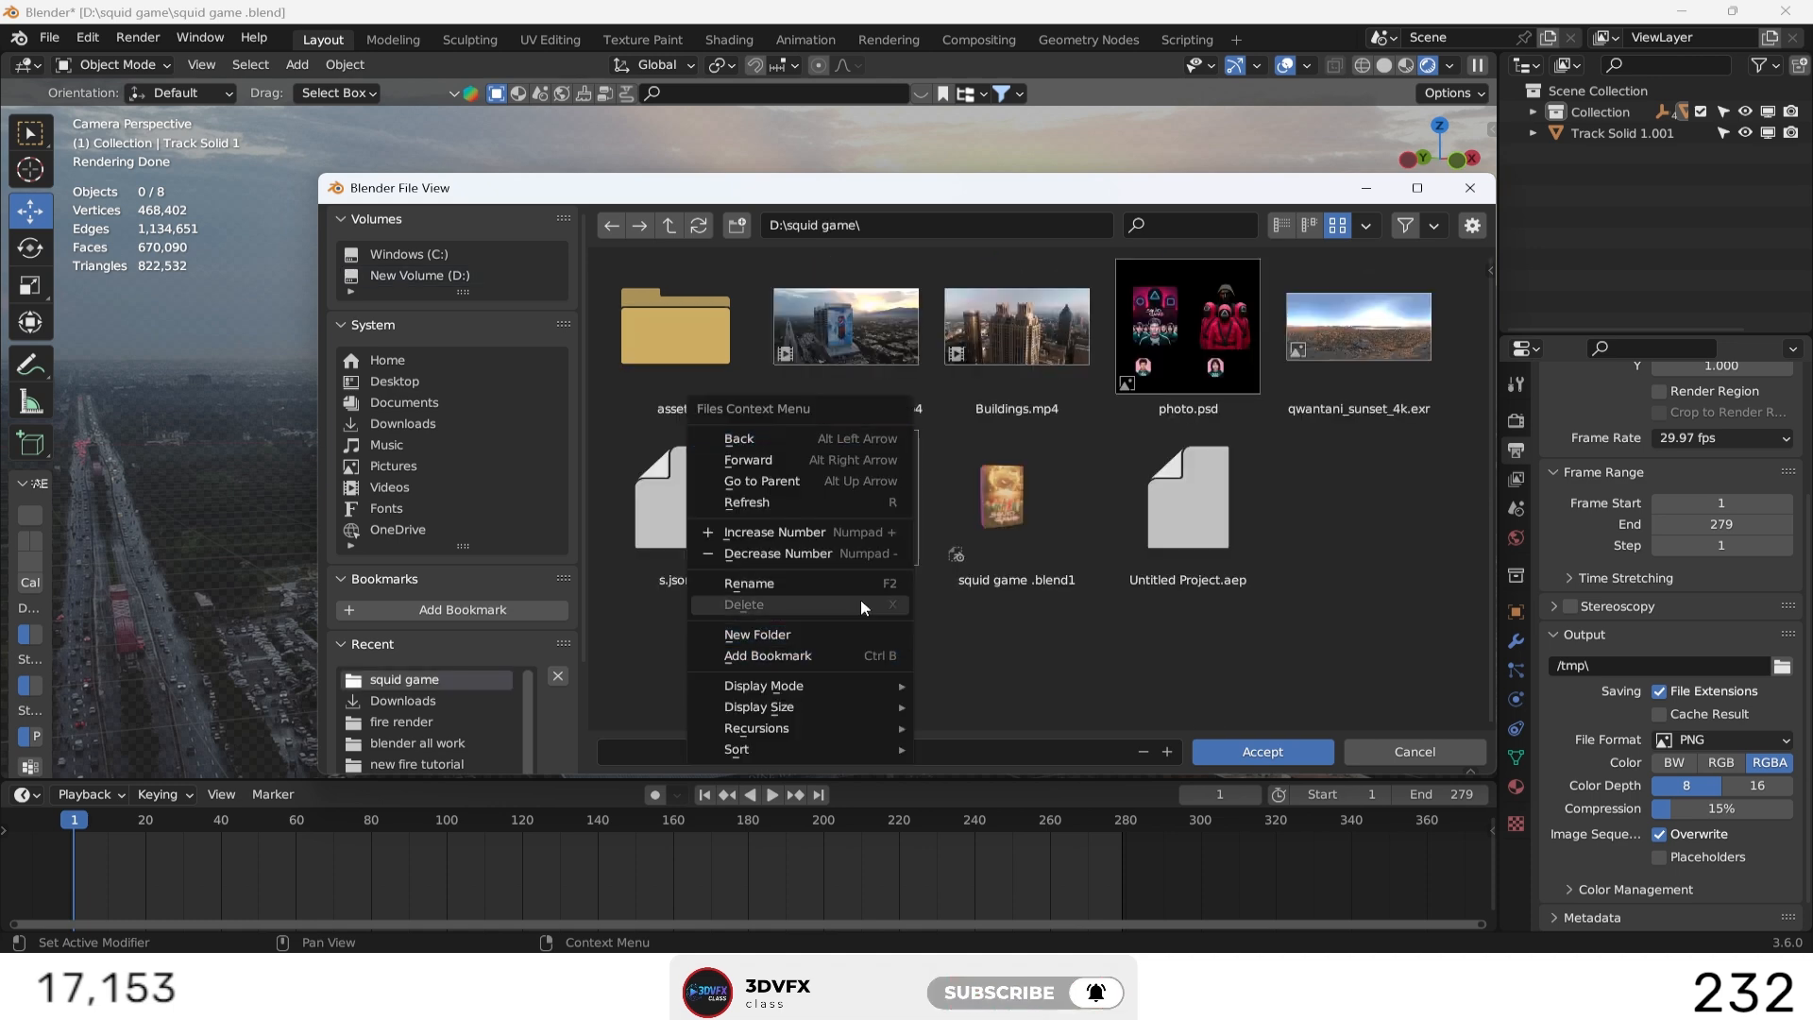
{"action": "left_click", "coordinate": [840, 631]}
{"action": "type", "text": "r"}
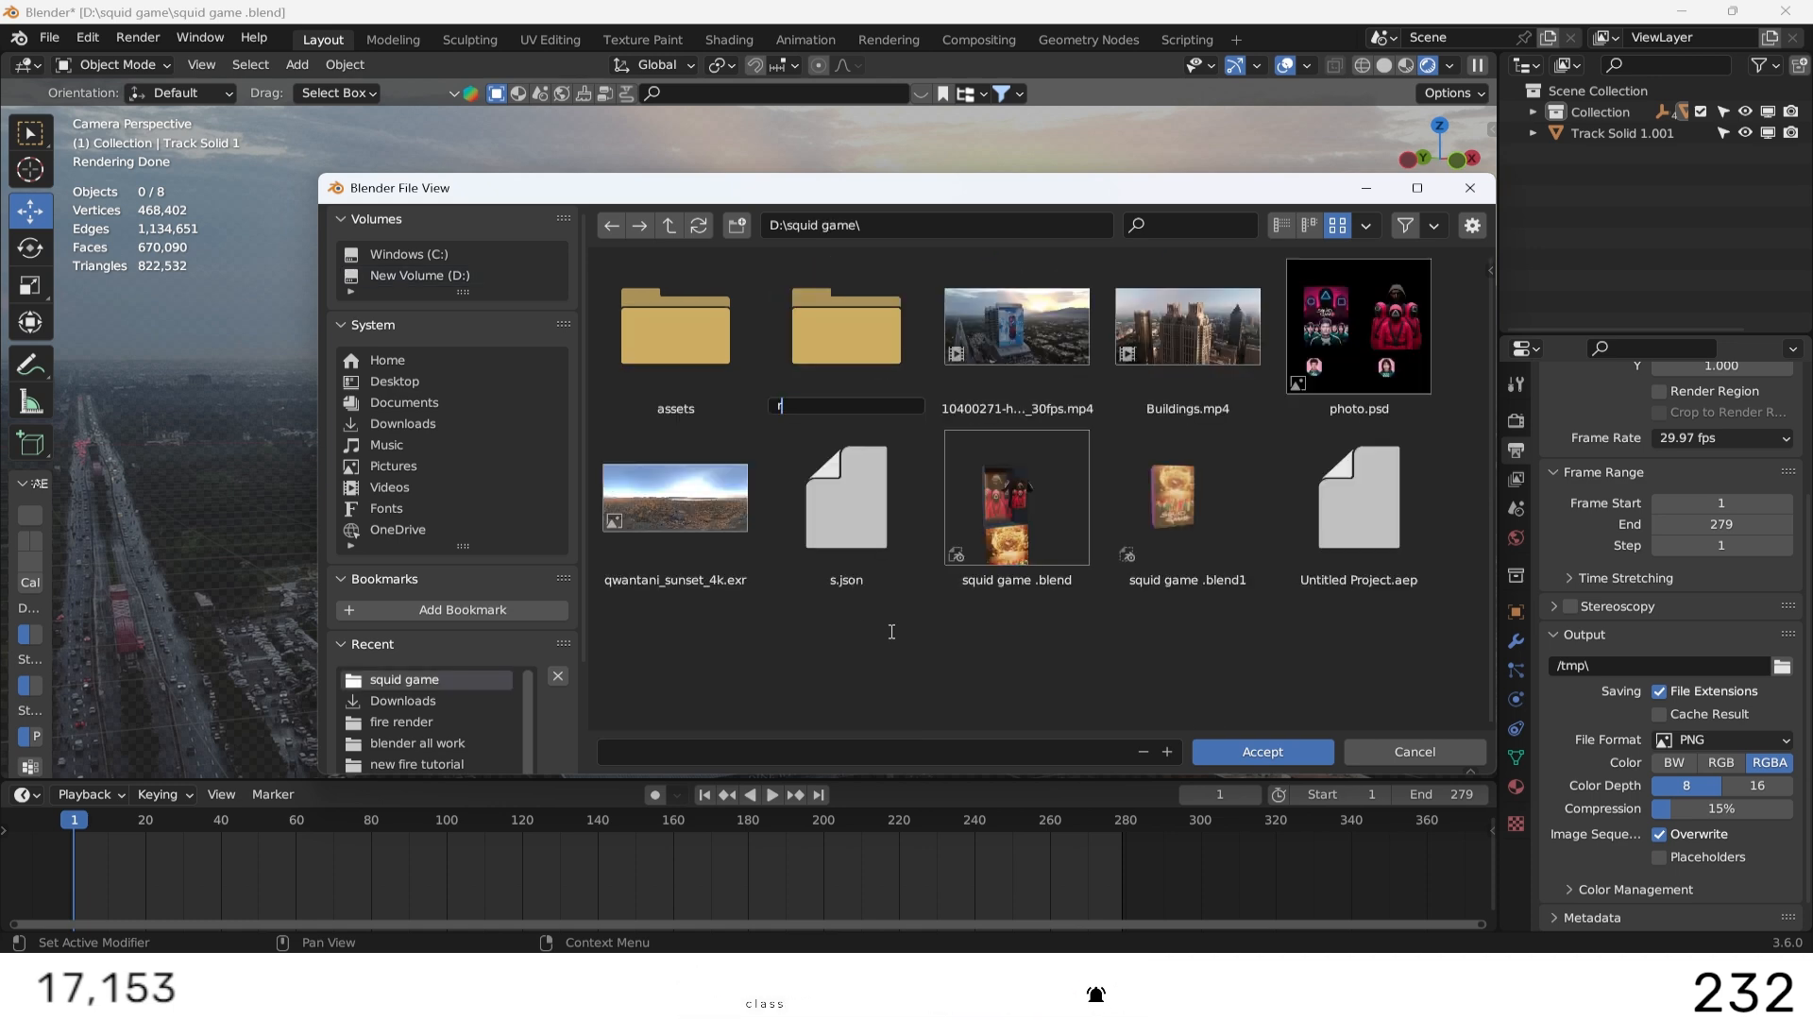
{"action": "type", "text": "en"}
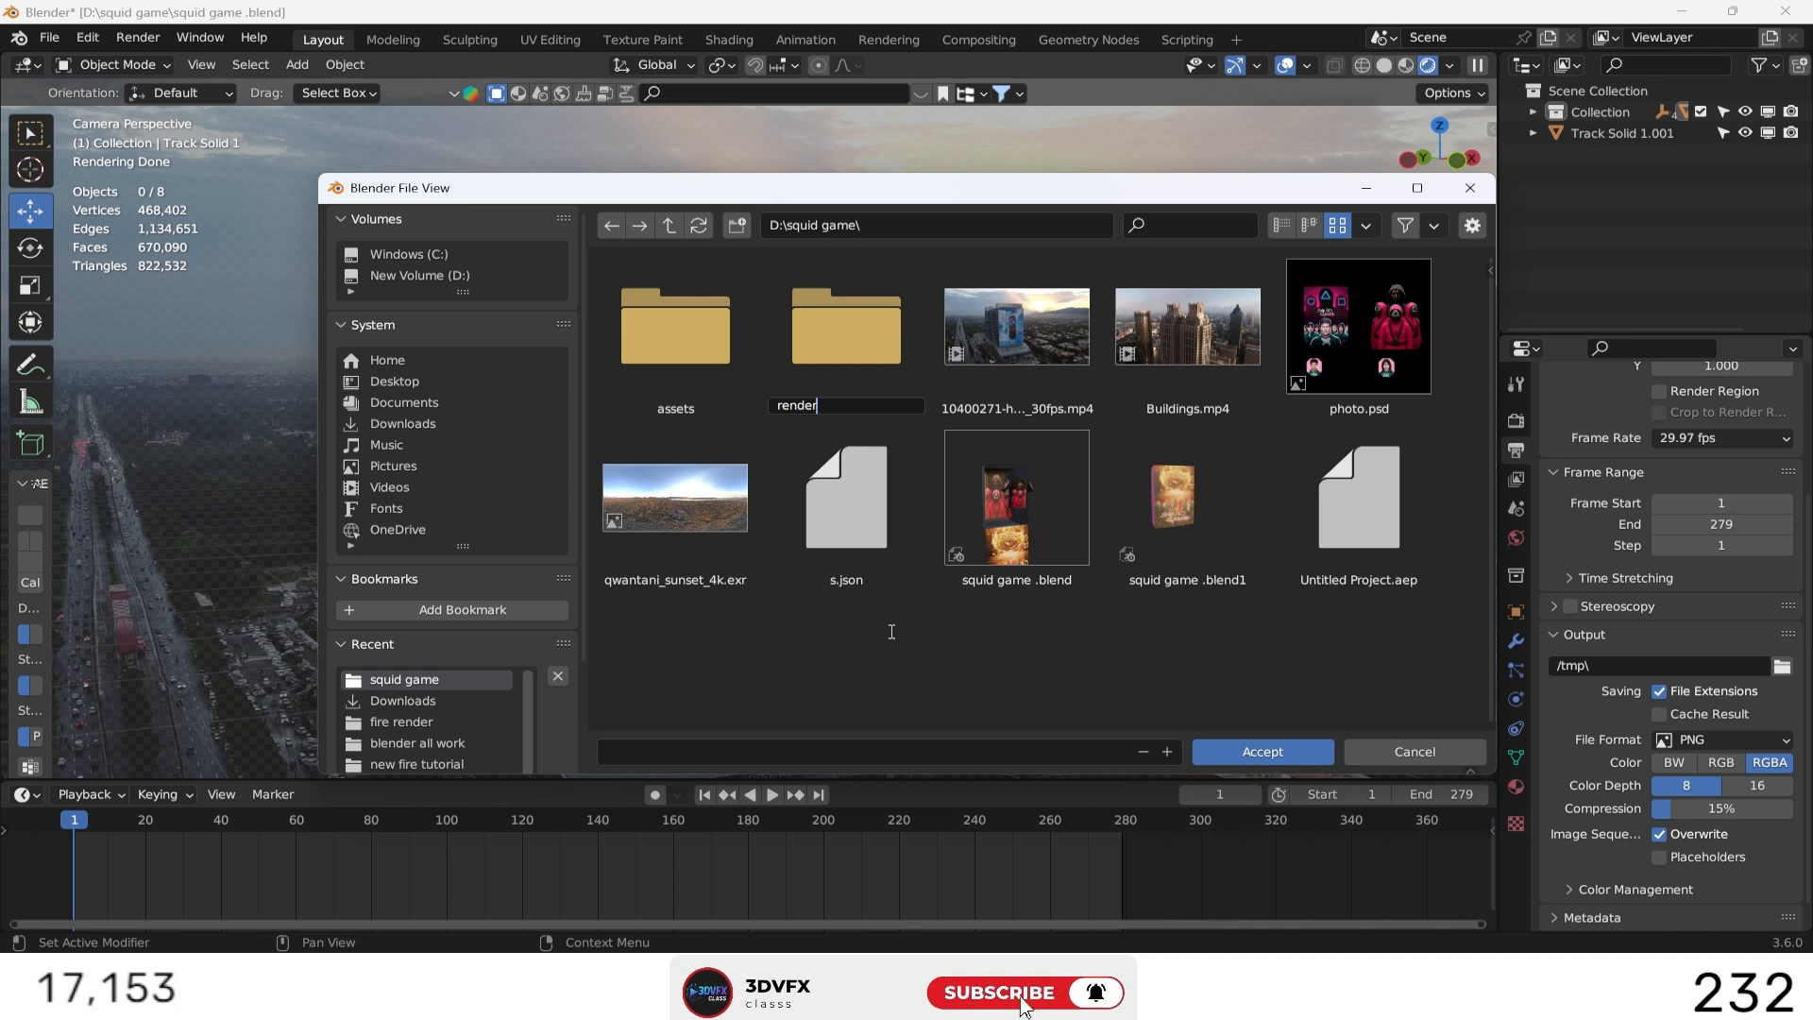
{"action": "type", "text": "der"}
{"action": "key", "text": "Return"}
{"action": "left_click", "coordinate": [1255, 751]}
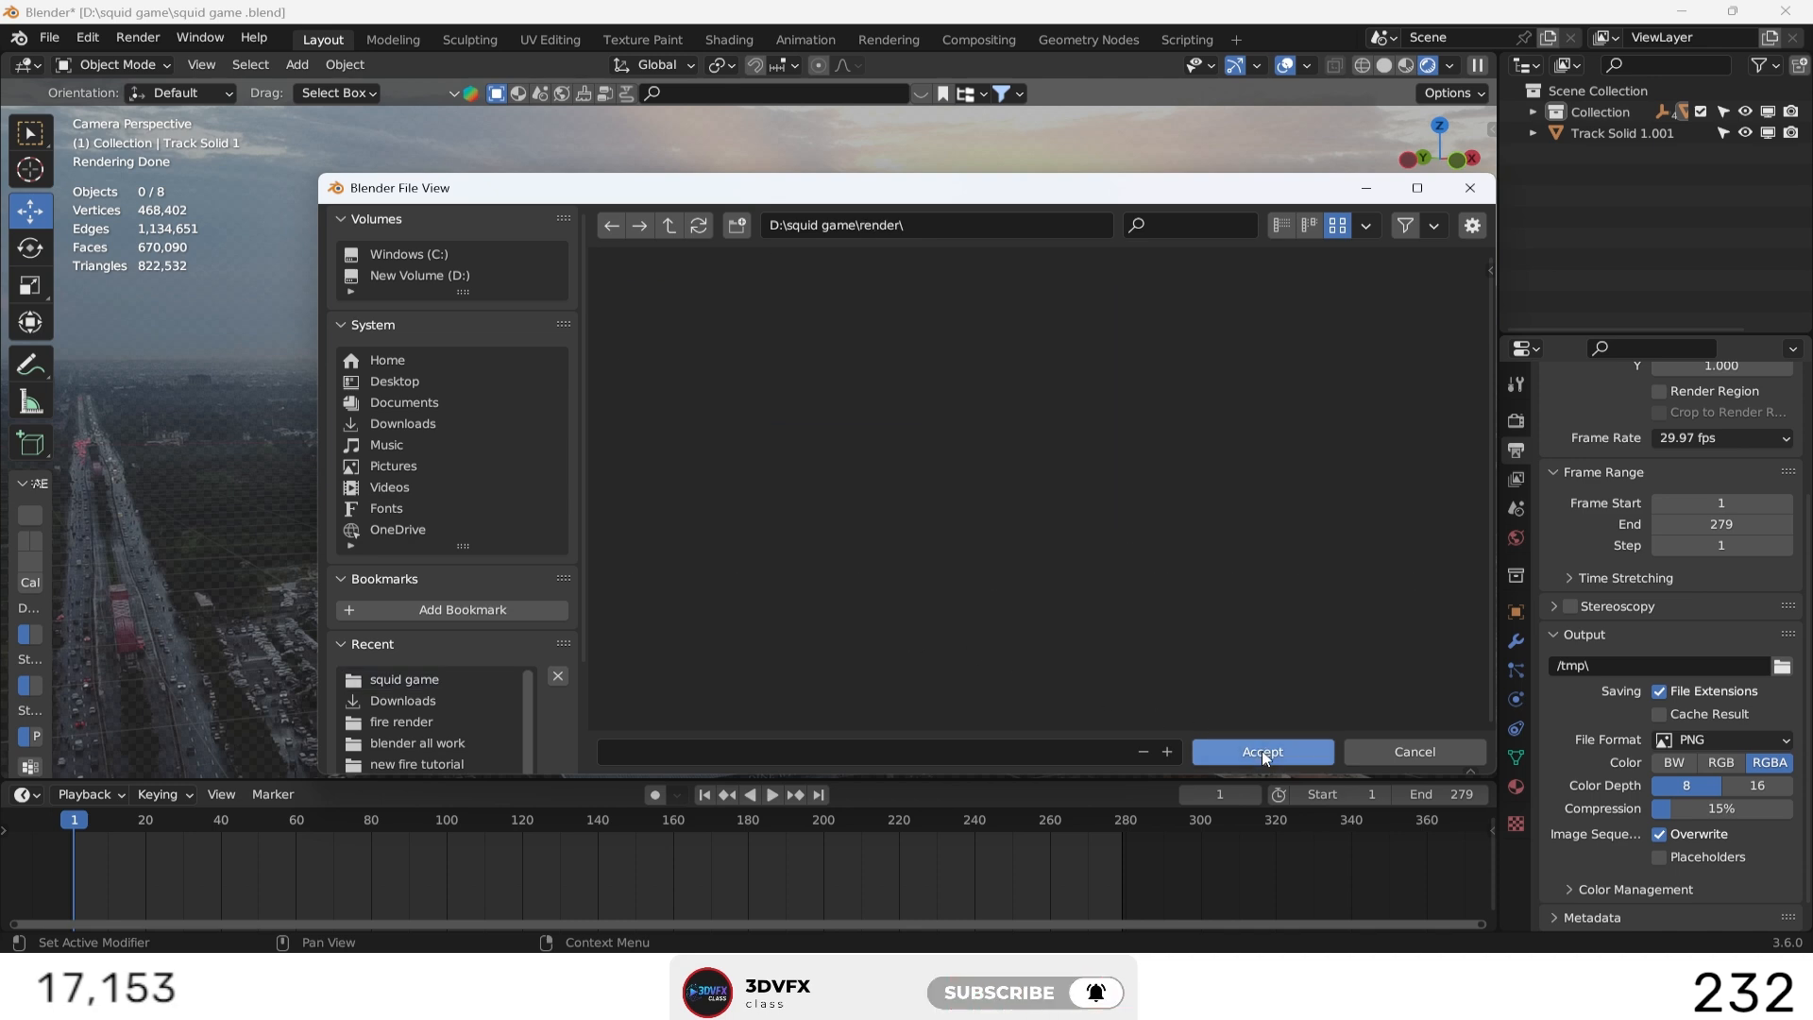
{"action": "left_click", "coordinate": [1262, 751]}
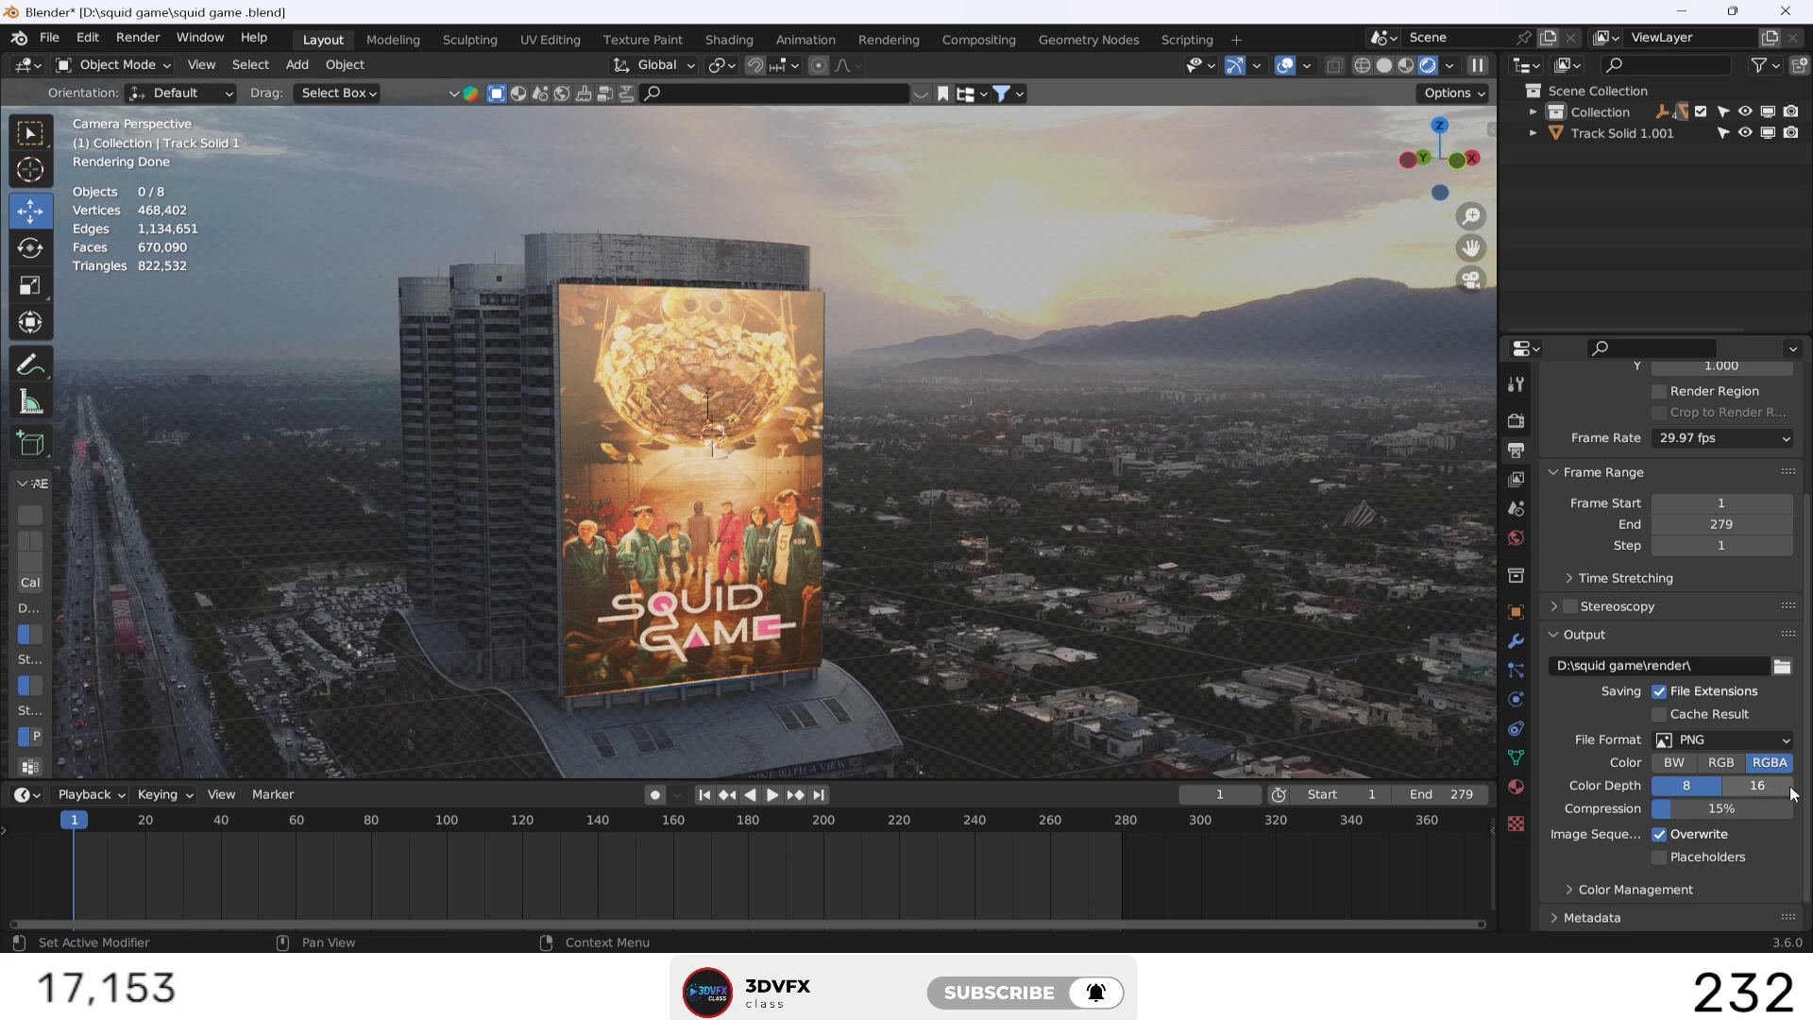
Step: Set the PNG output's compression to 0% and its color depth to 16
{"action": "left_click_drag", "start_coordinate": [1737, 814], "coordinate": [1612, 808]}
{"action": "scroll", "coordinate": [1603, 806], "scroll_direction": "down", "scroll_amount": 1}
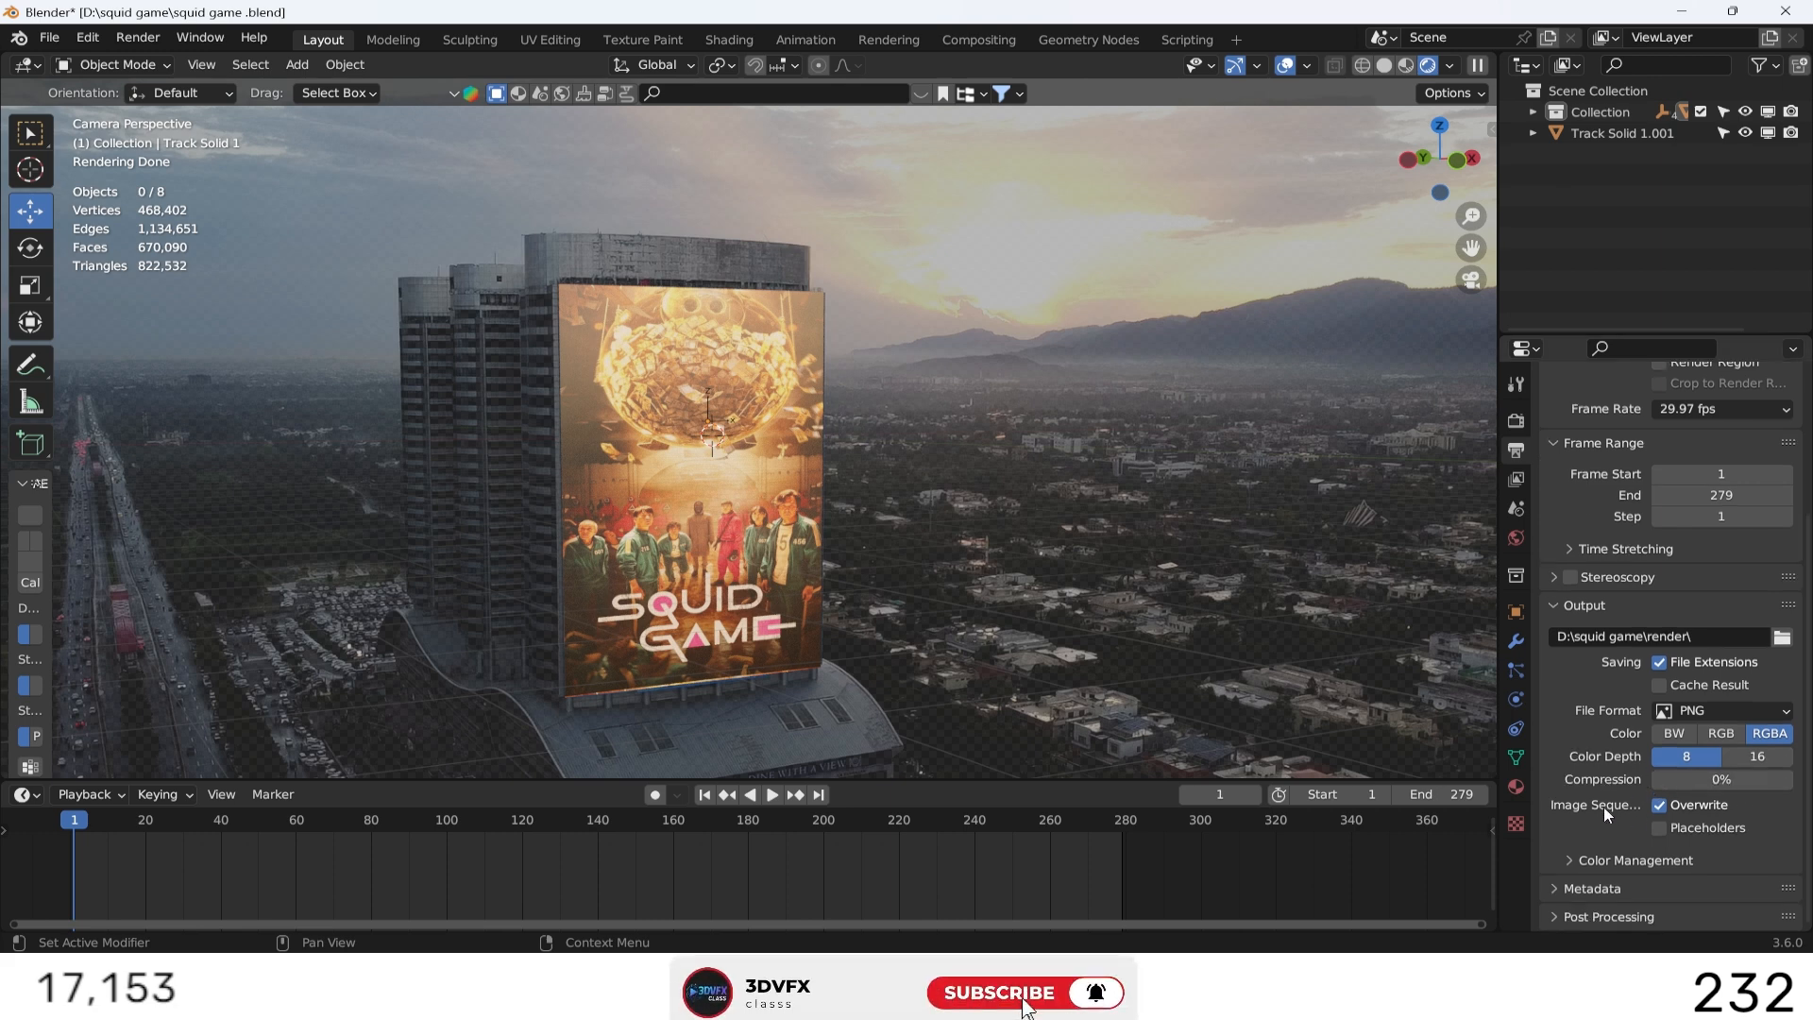
{"action": "left_click", "coordinate": [1781, 758]}
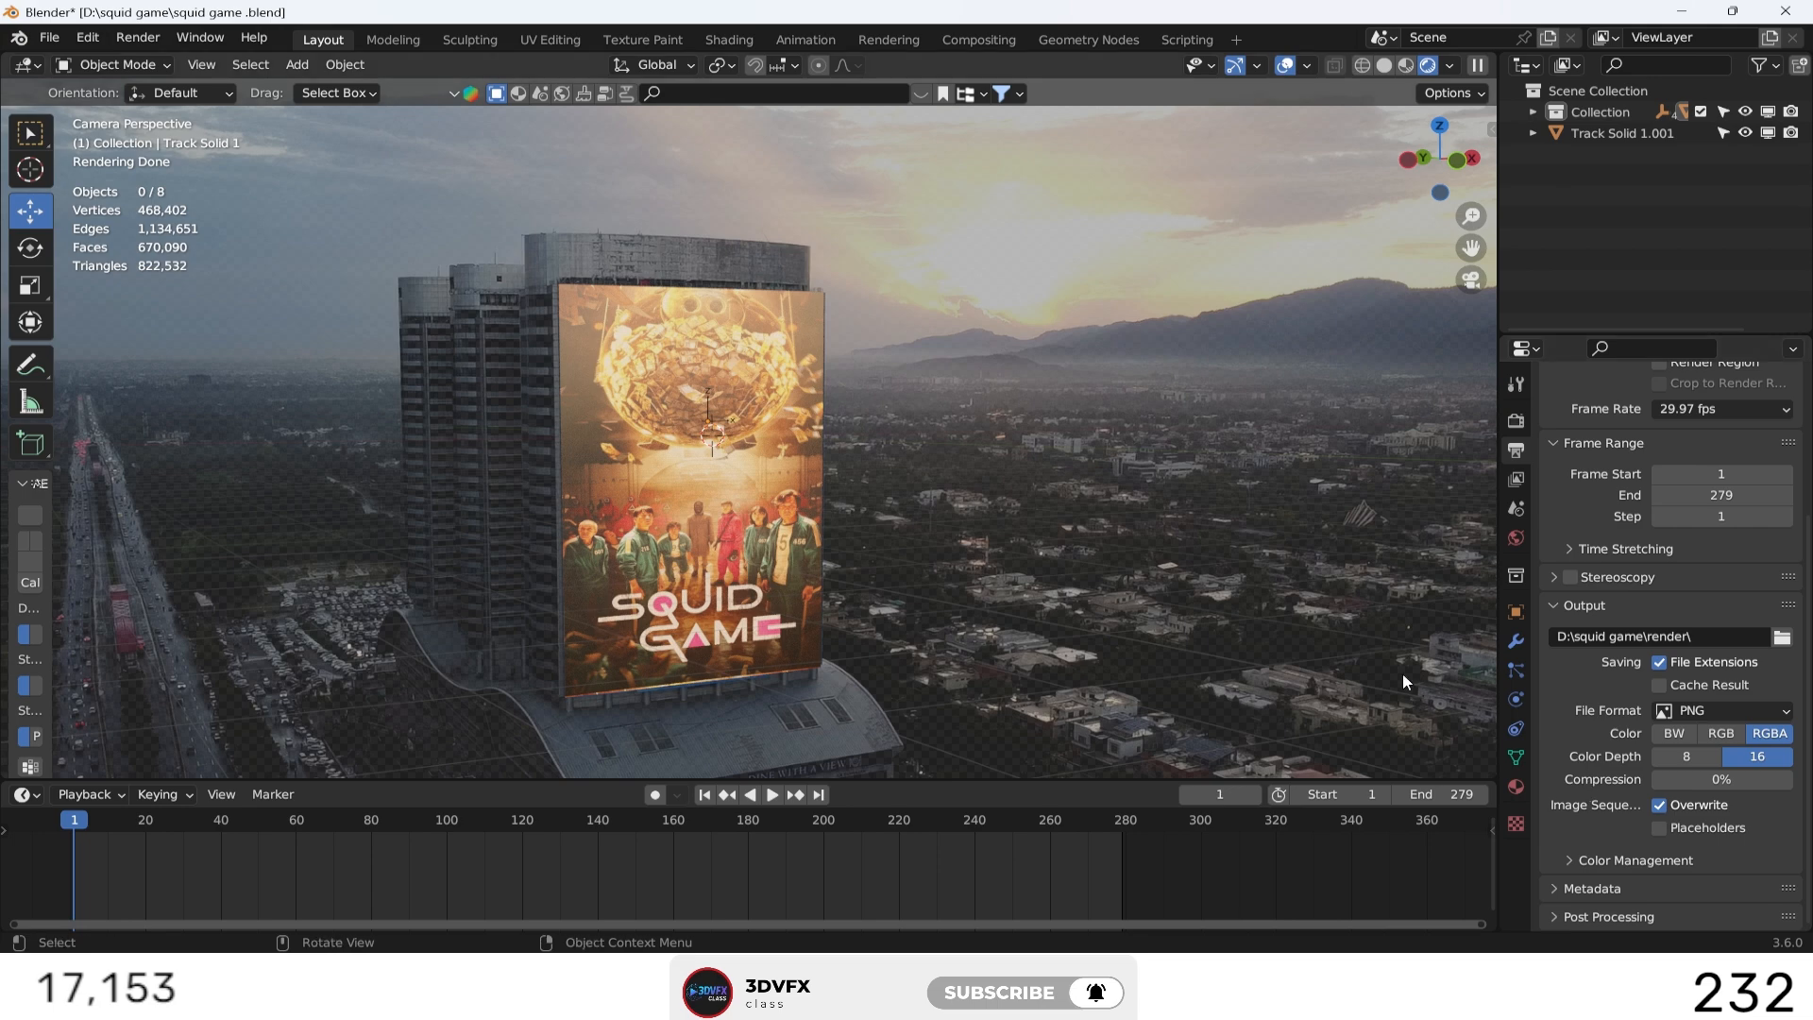
Step: Render the full animation to the output folder
{"action": "left_click", "coordinate": [137, 37]}
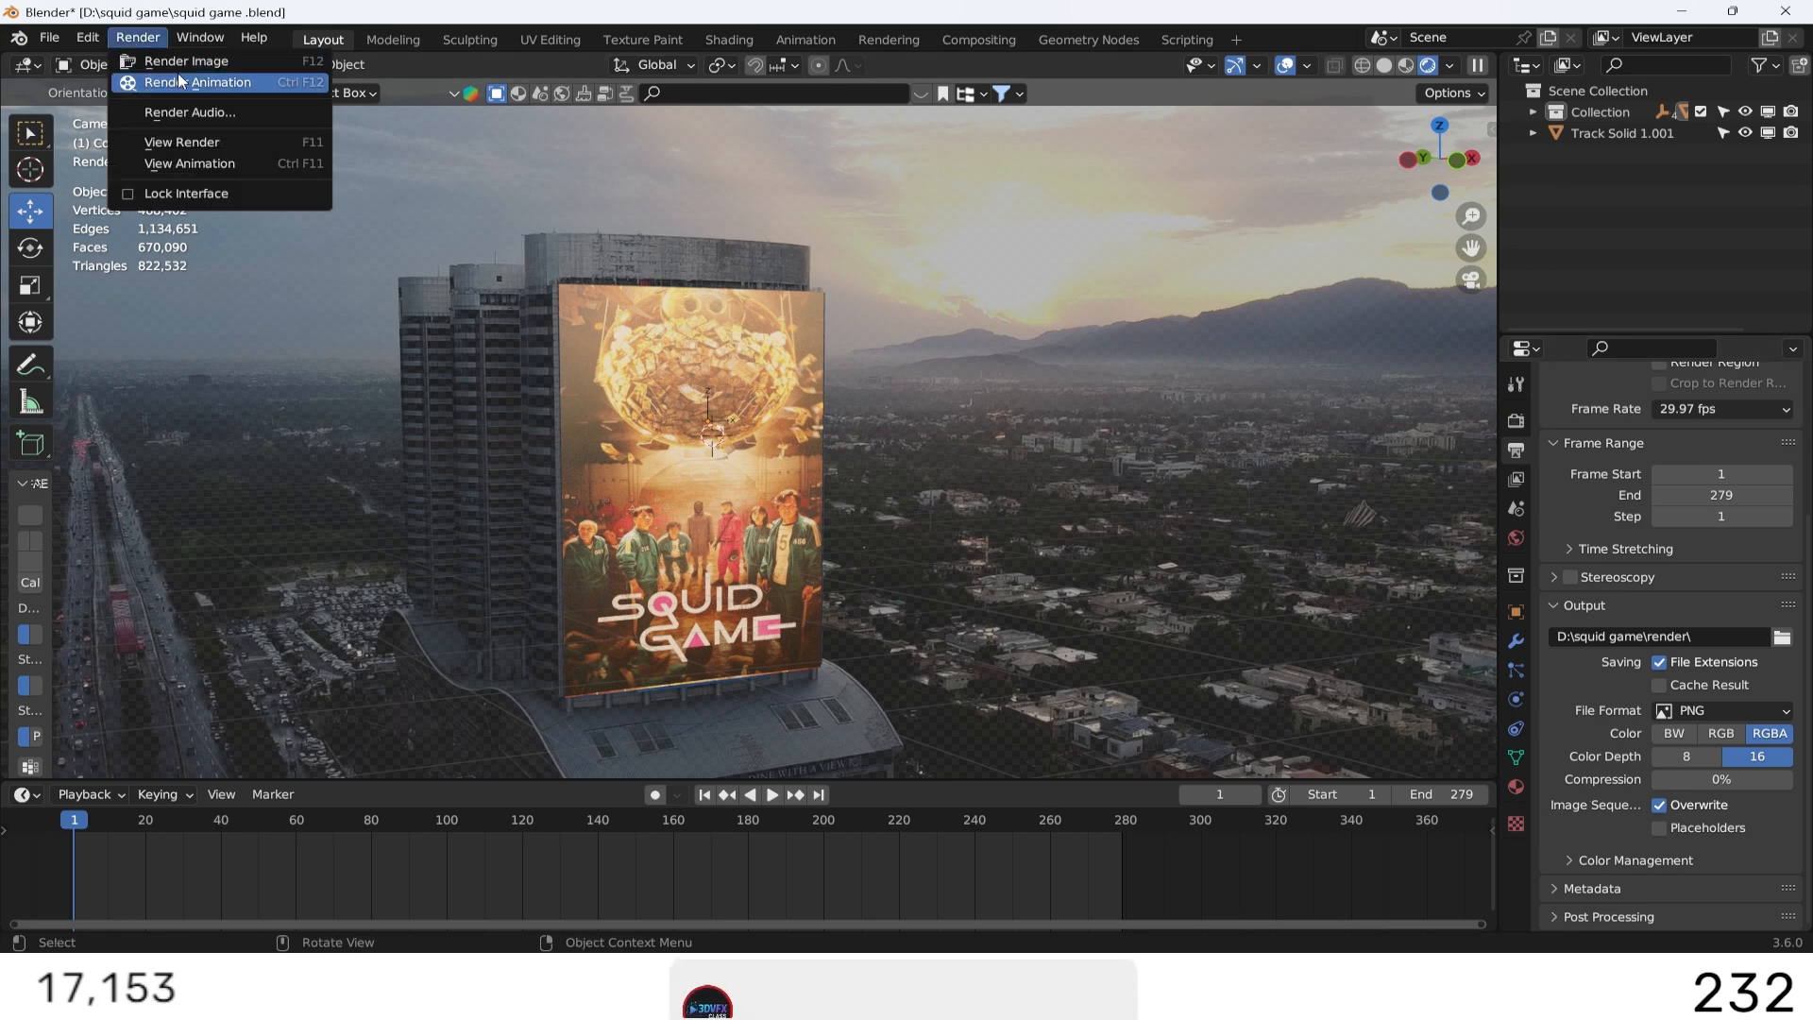
{"action": "left_click", "coordinate": [179, 77]}
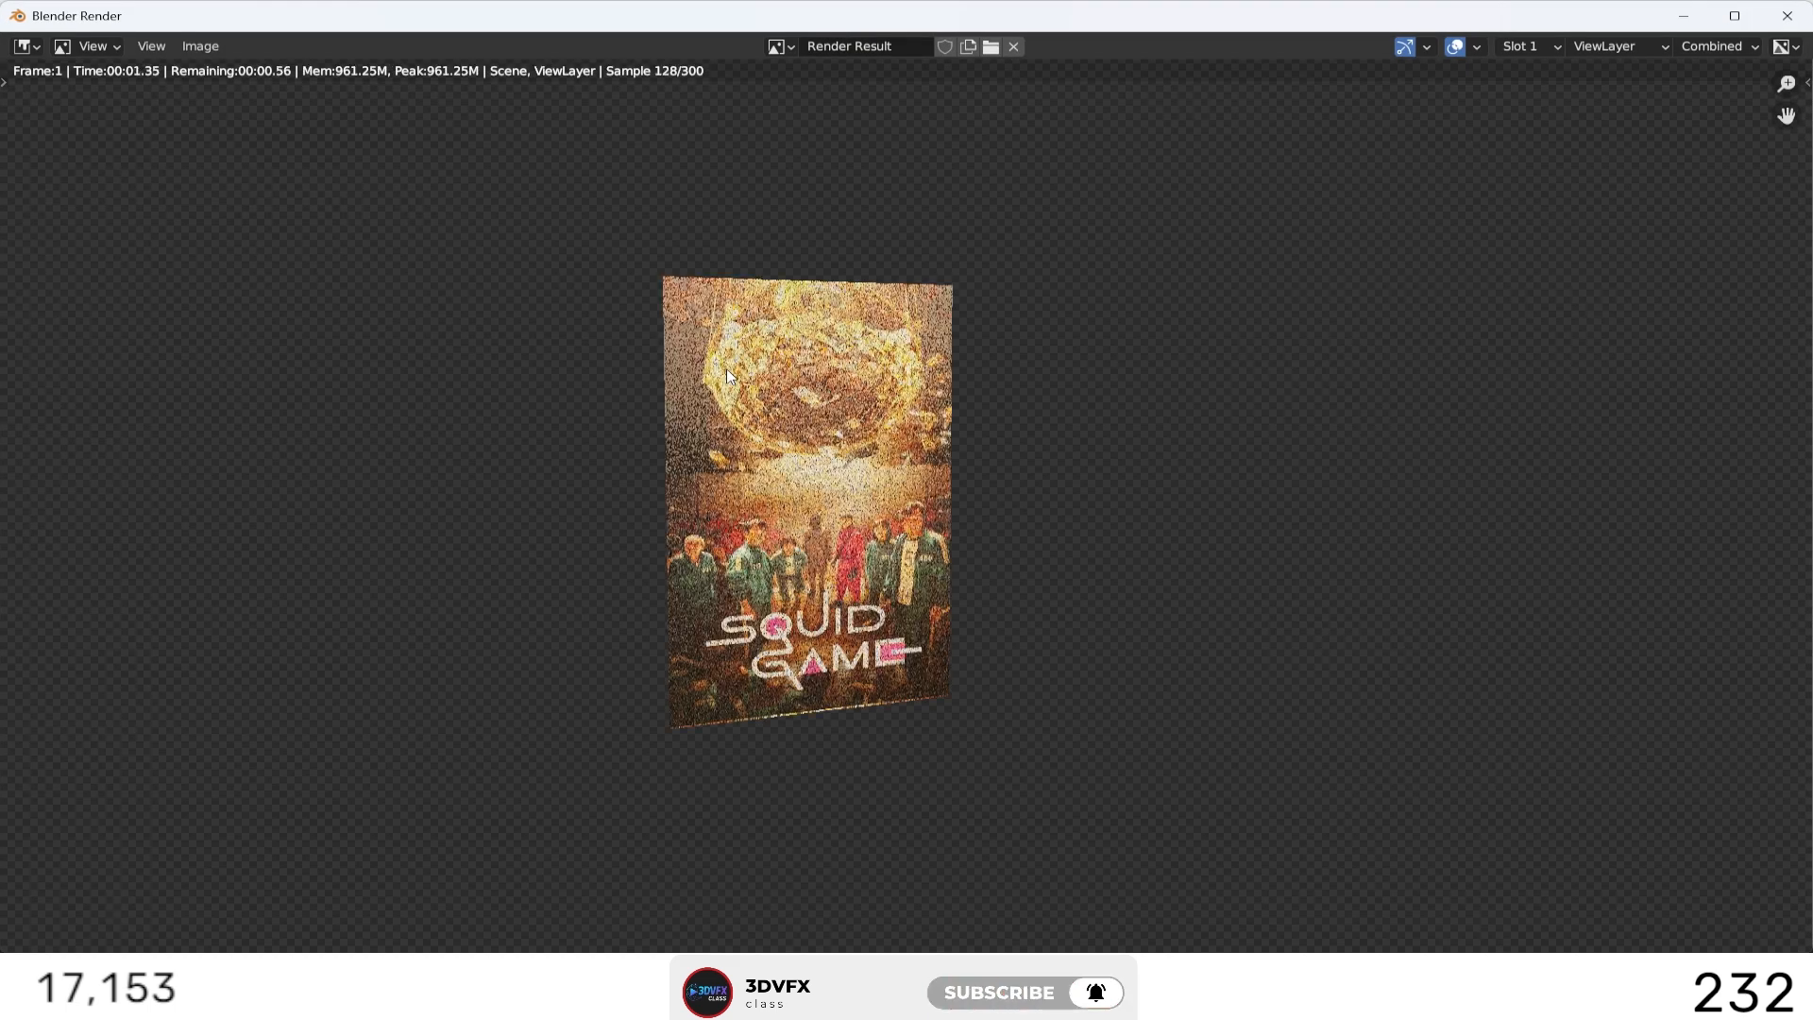
{"action": "scroll", "coordinate": [572, 415], "scroll_direction": "down", "scroll_amount": 2}
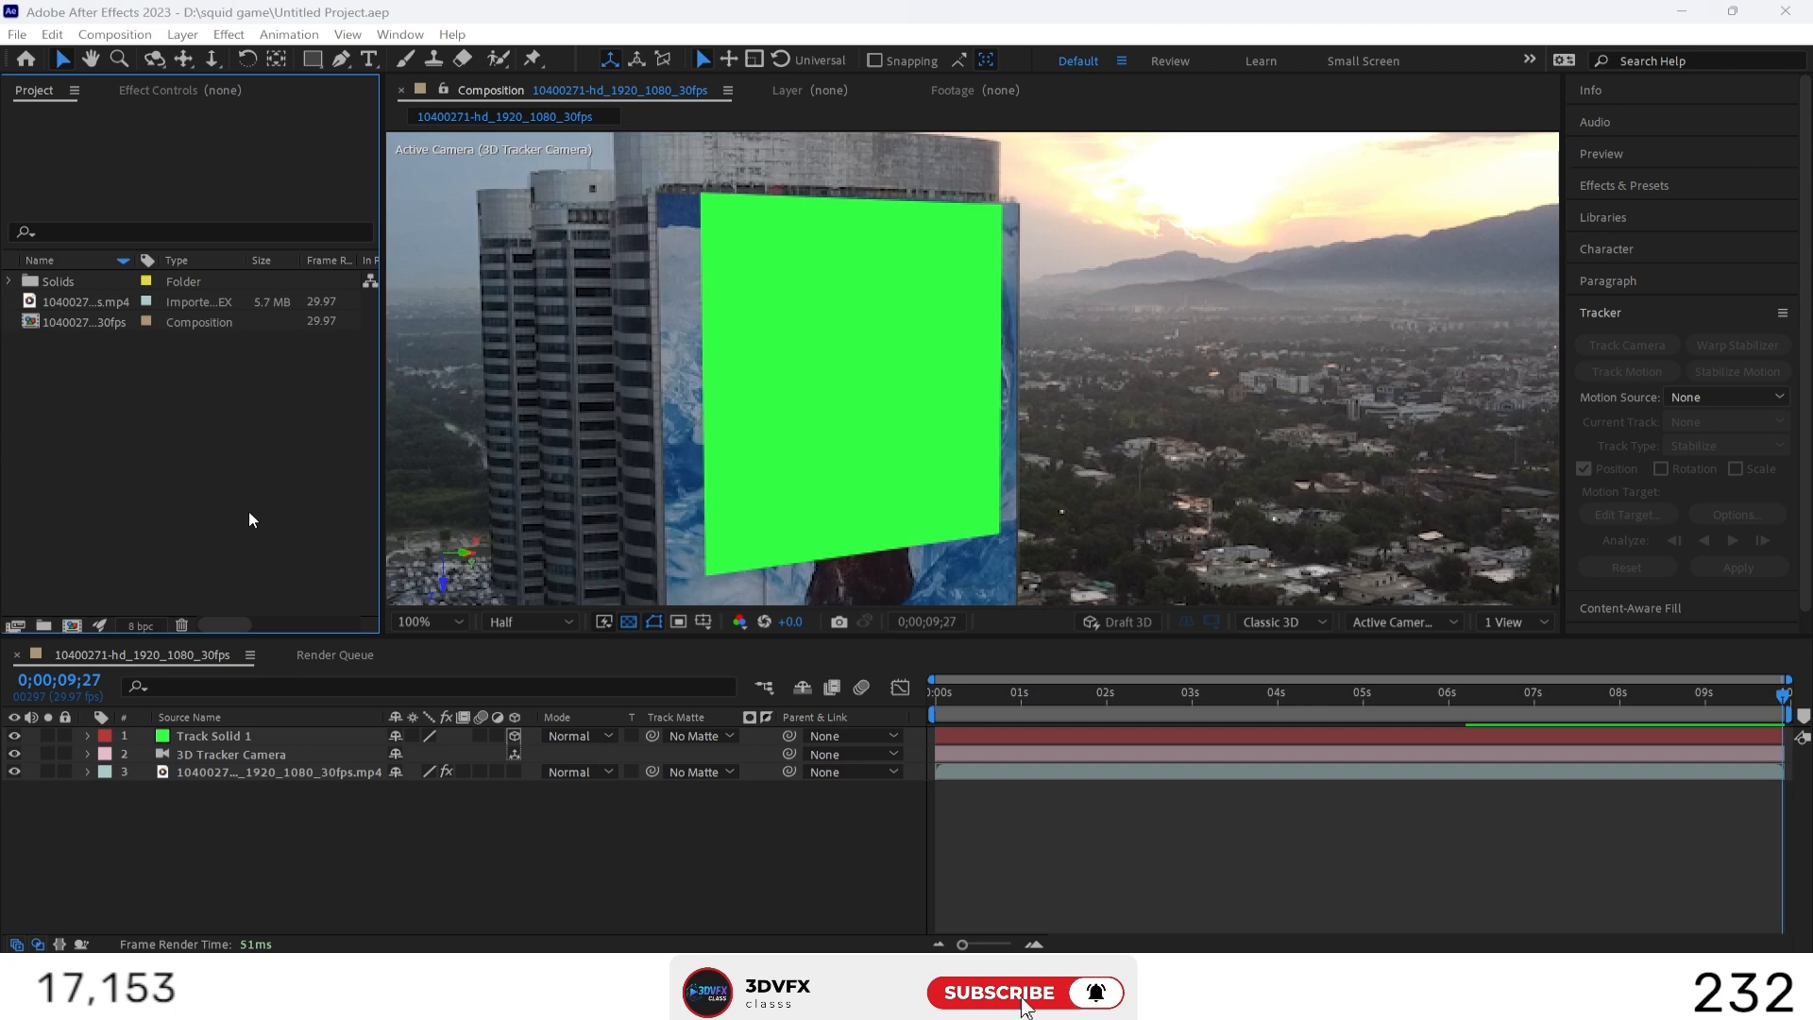
Step: Switch to After Effects and import the rendered PNG sequence from the render folder in D:\squid game
{"action": "double_click", "coordinate": [248, 514]}
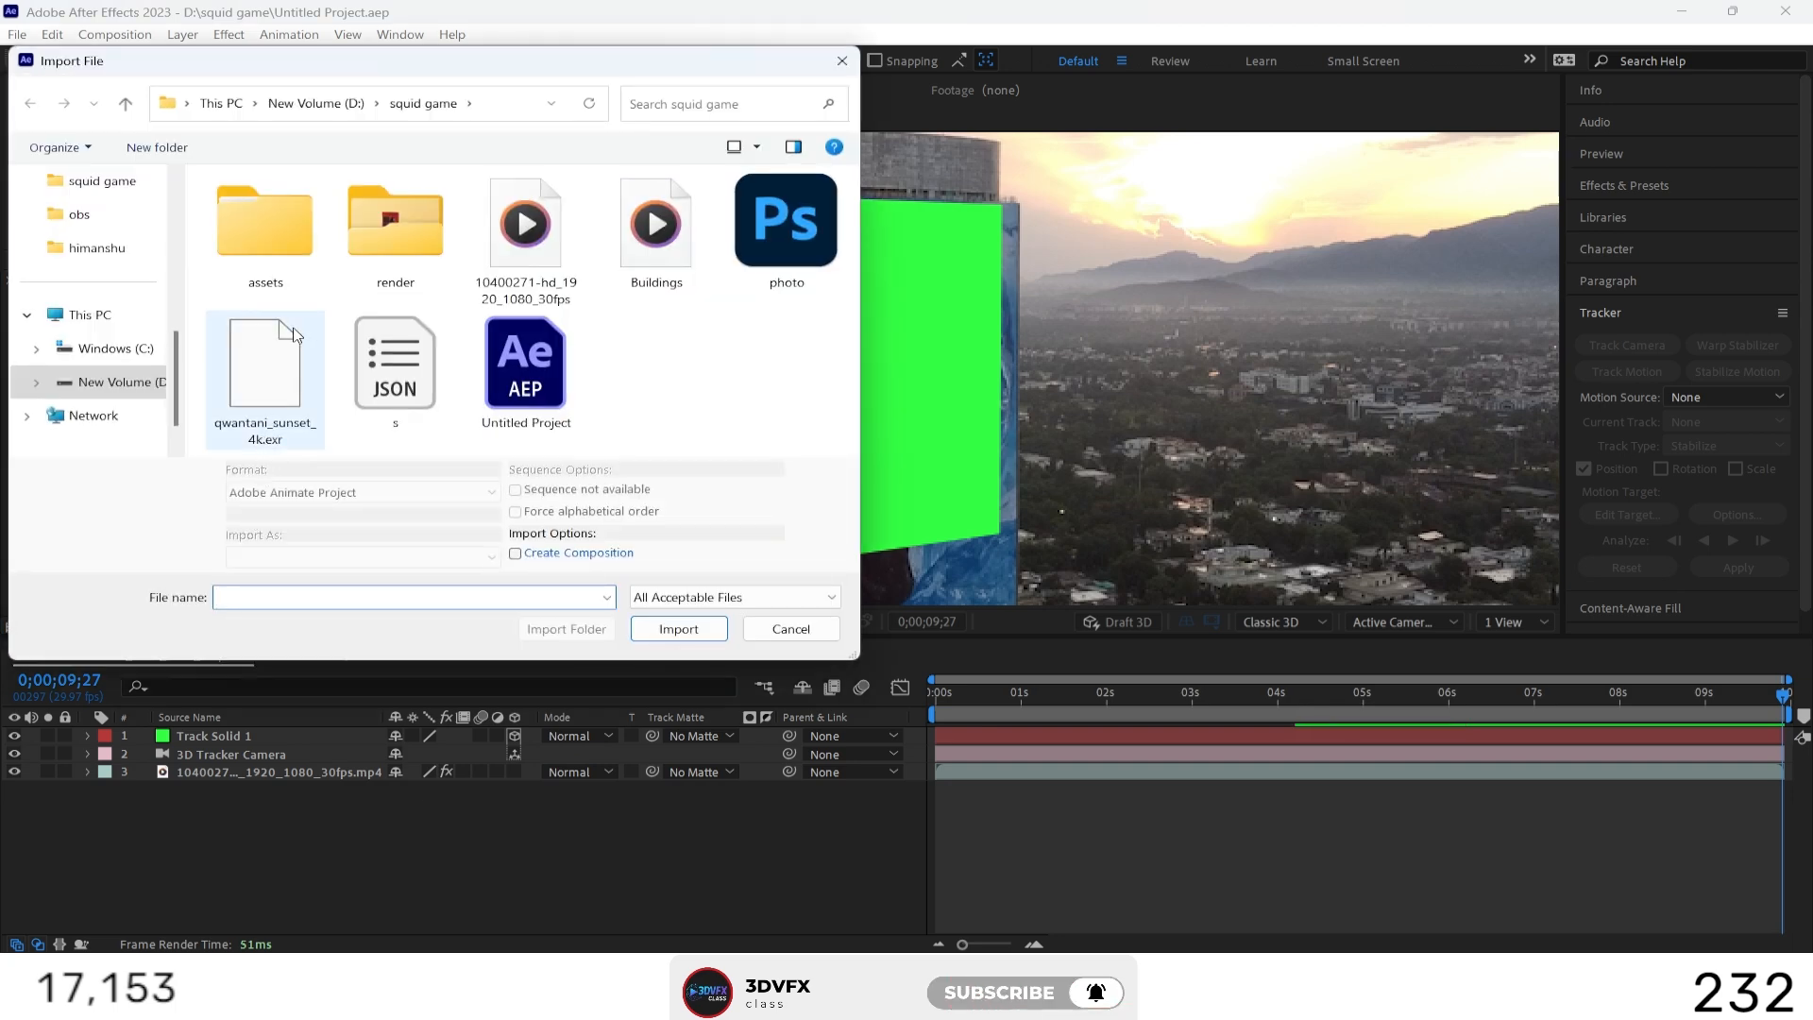
{"action": "double_click", "coordinate": [367, 236]}
{"action": "left_click", "coordinate": [262, 234]}
{"action": "left_click", "coordinate": [679, 629]}
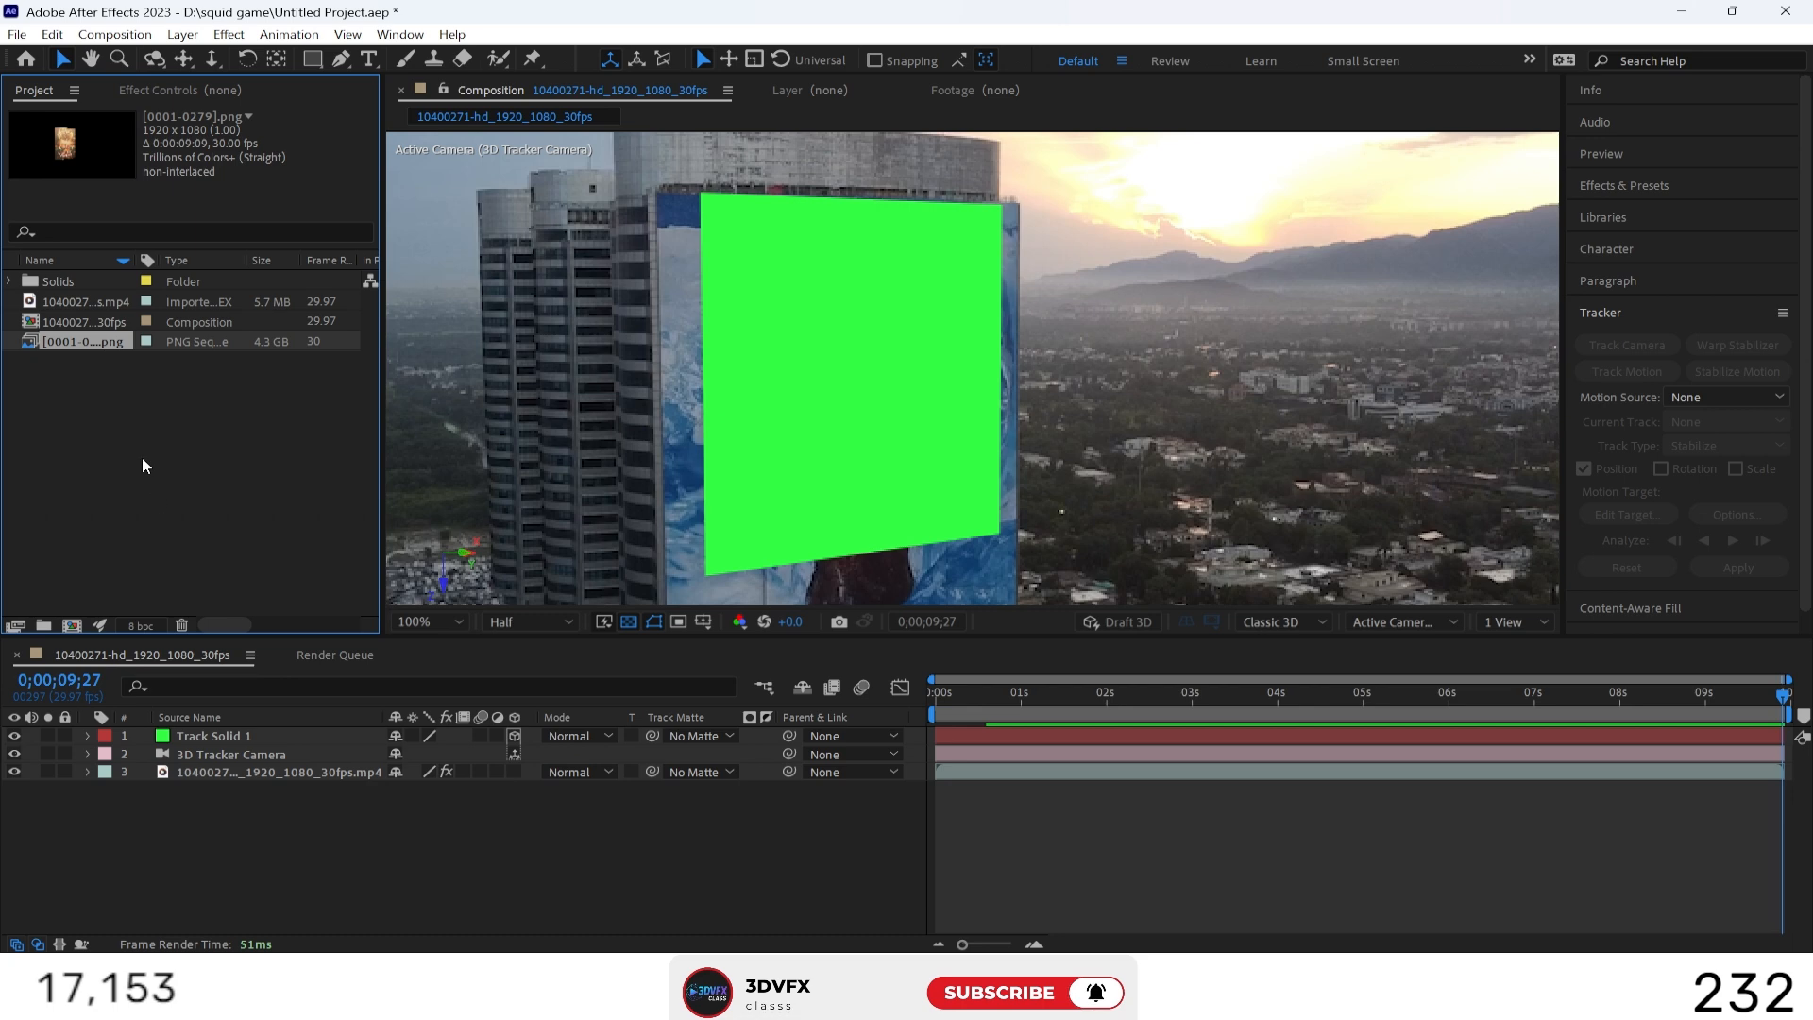
Step: Interpret the [0001-0279].png sequence's footage at 29.97 frames per second
{"action": "right_click", "coordinate": [96, 343]}
{"action": "mouse_move", "coordinate": [262, 478]}
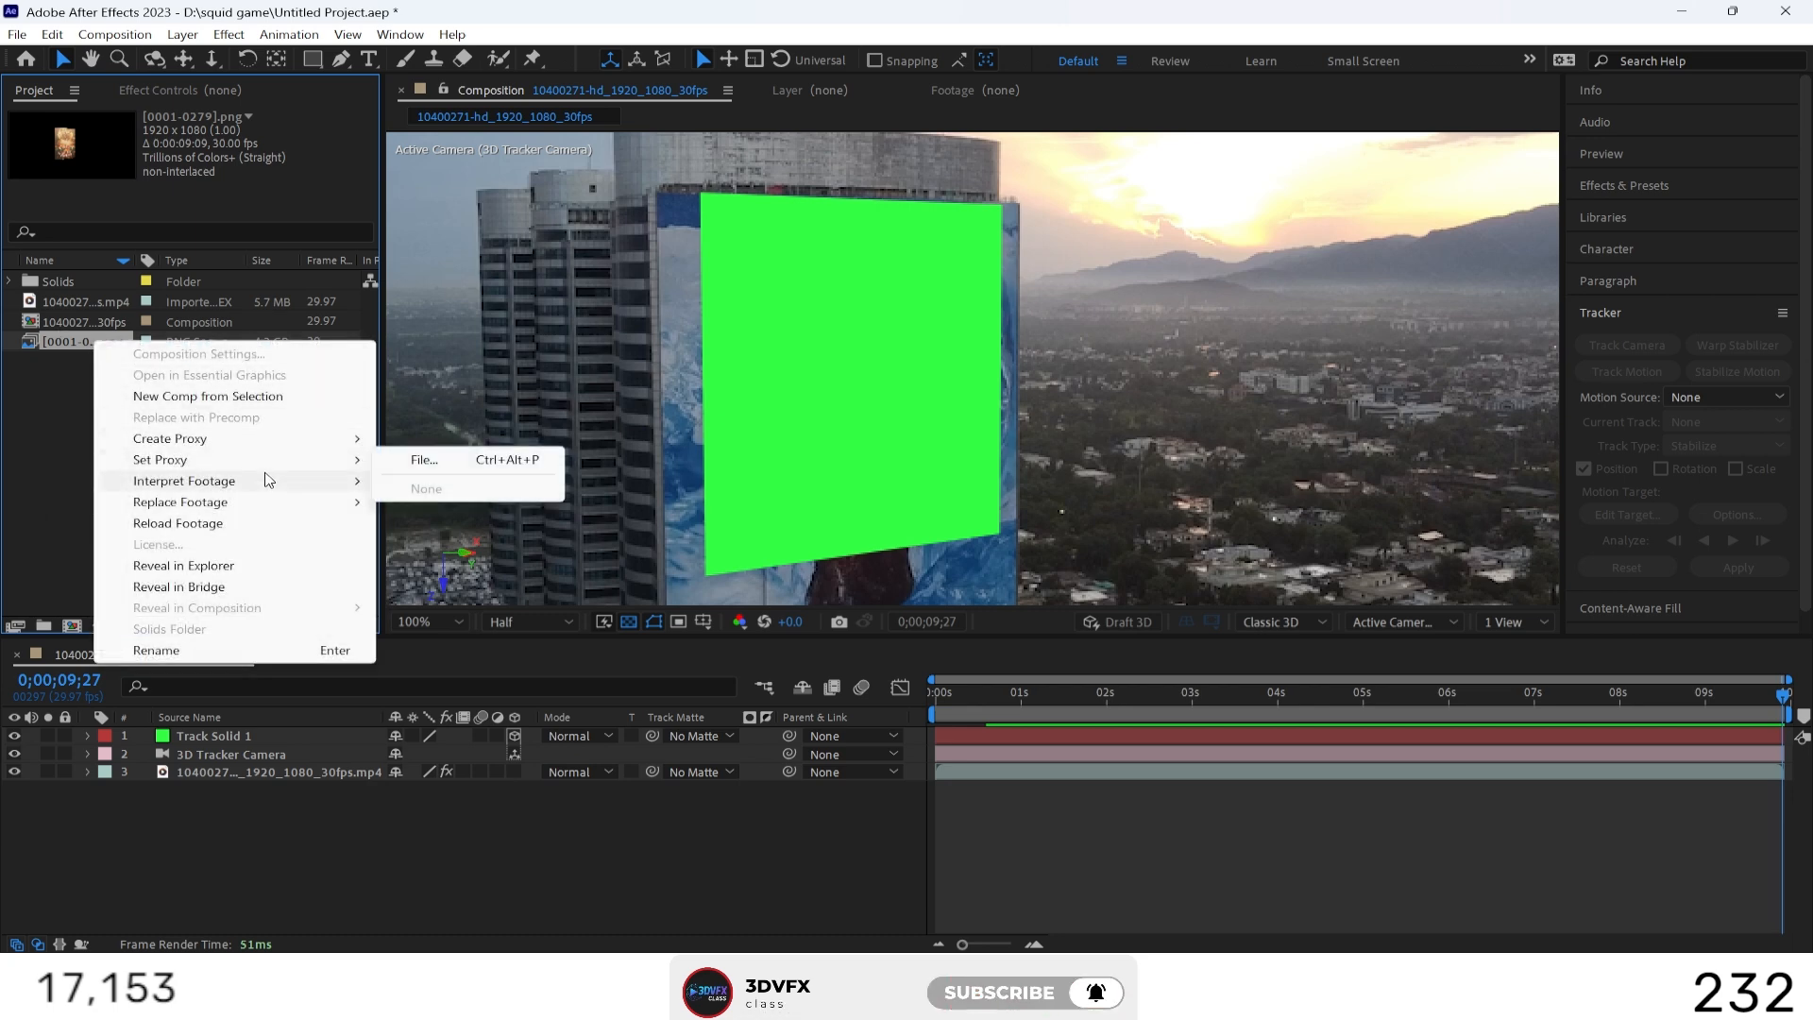
{"action": "left_click", "coordinate": [473, 479]}
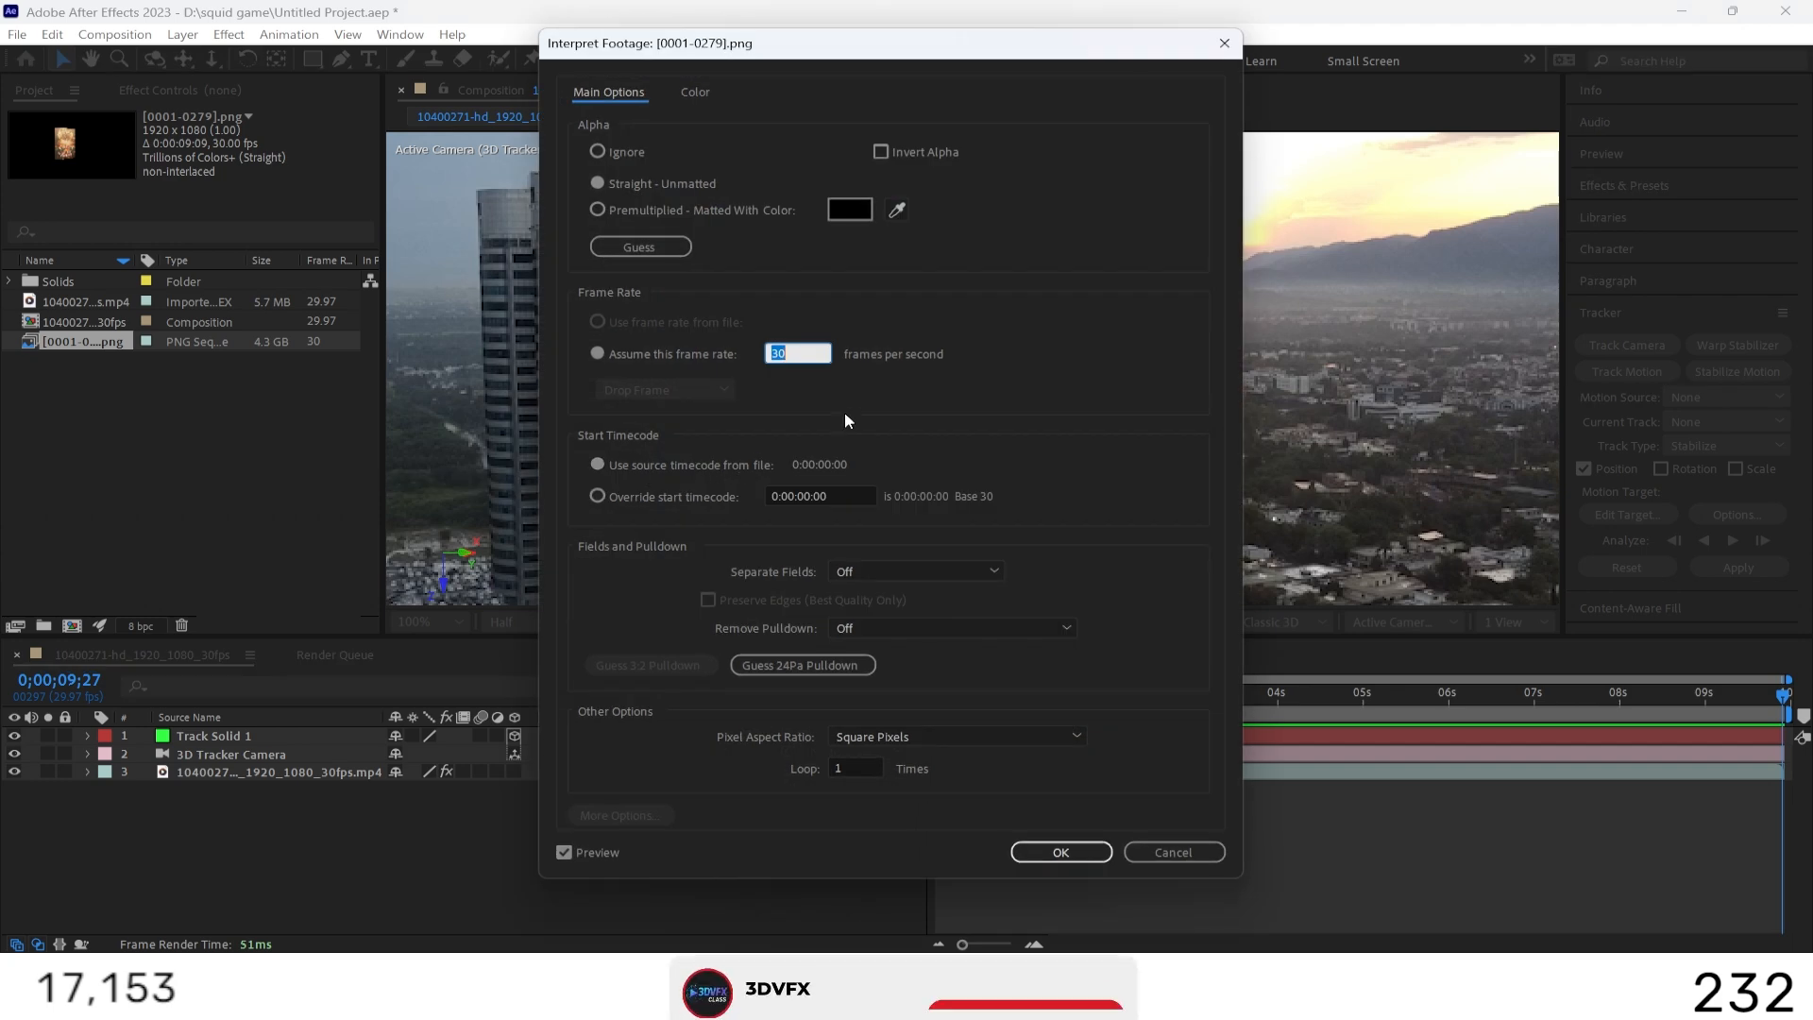
{"action": "type", "text": "29.97"}
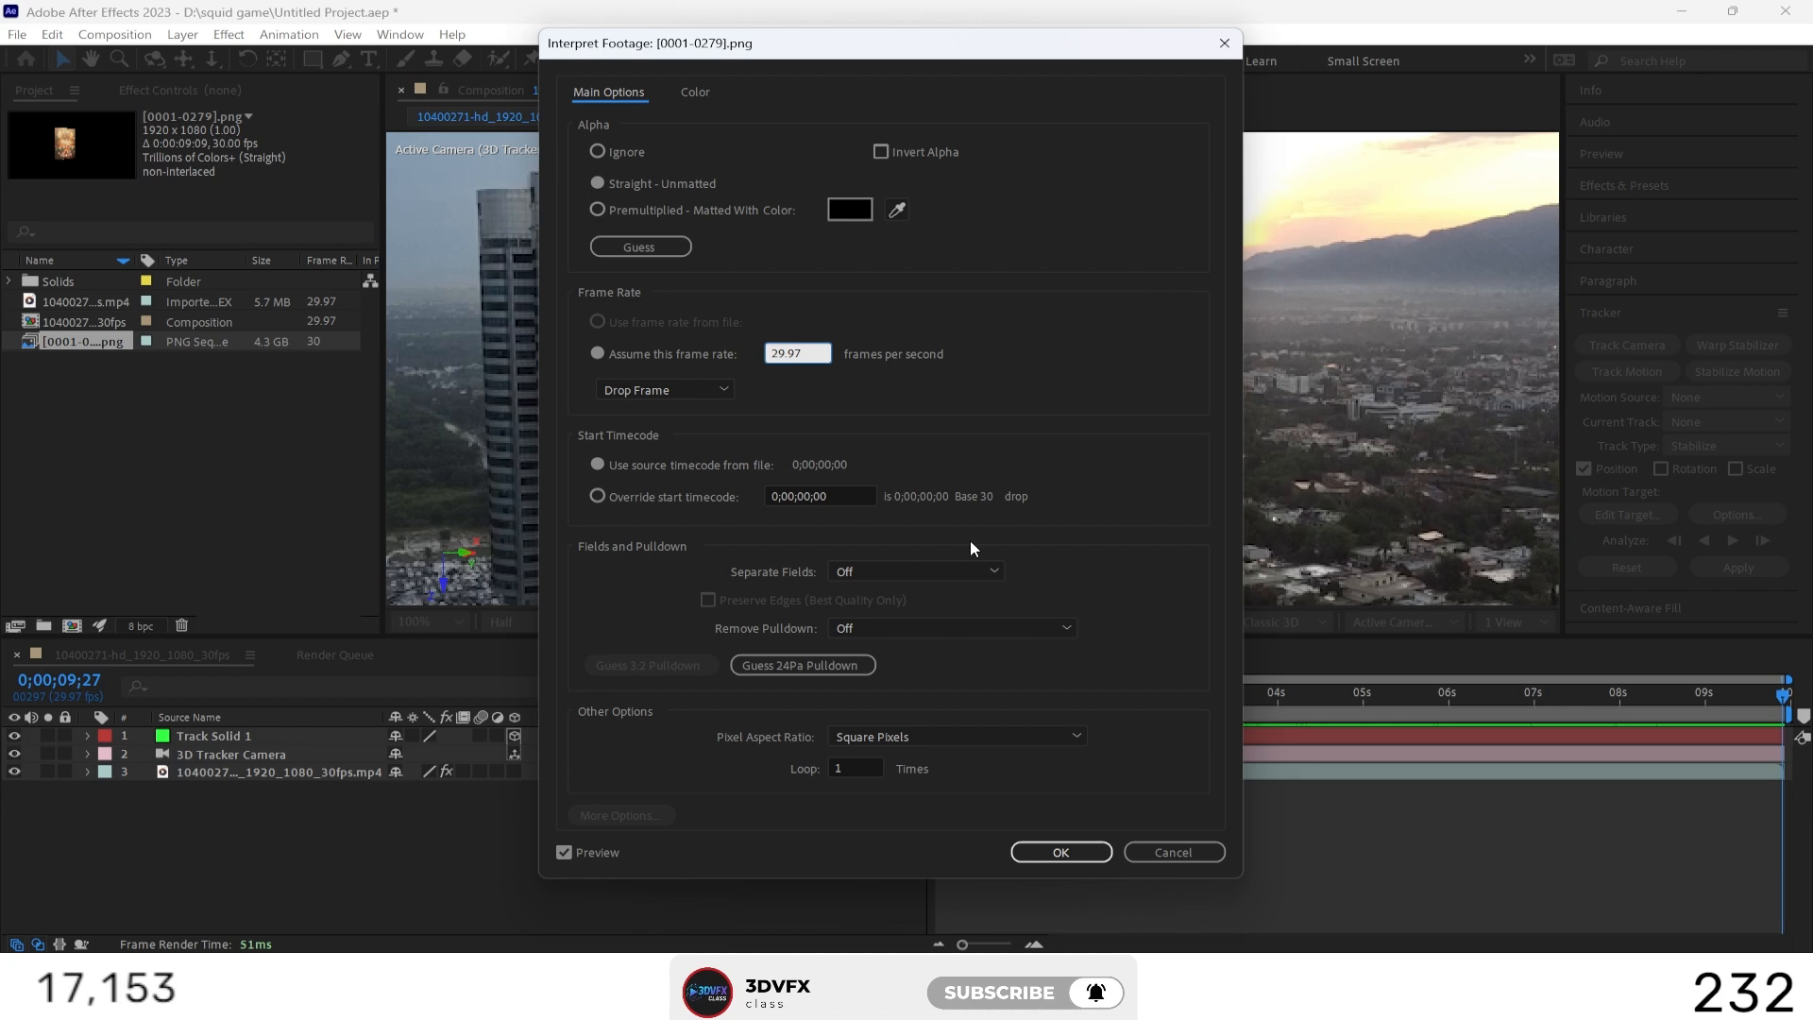
{"action": "left_click", "coordinate": [1060, 852]}
Step: Add the PNG sequence above Track Solid 1 in the drone footage composition and scrub the playhead to 0;00;01;16
{"action": "left_click_drag", "start_coordinate": [85, 341], "coordinate": [251, 725]}
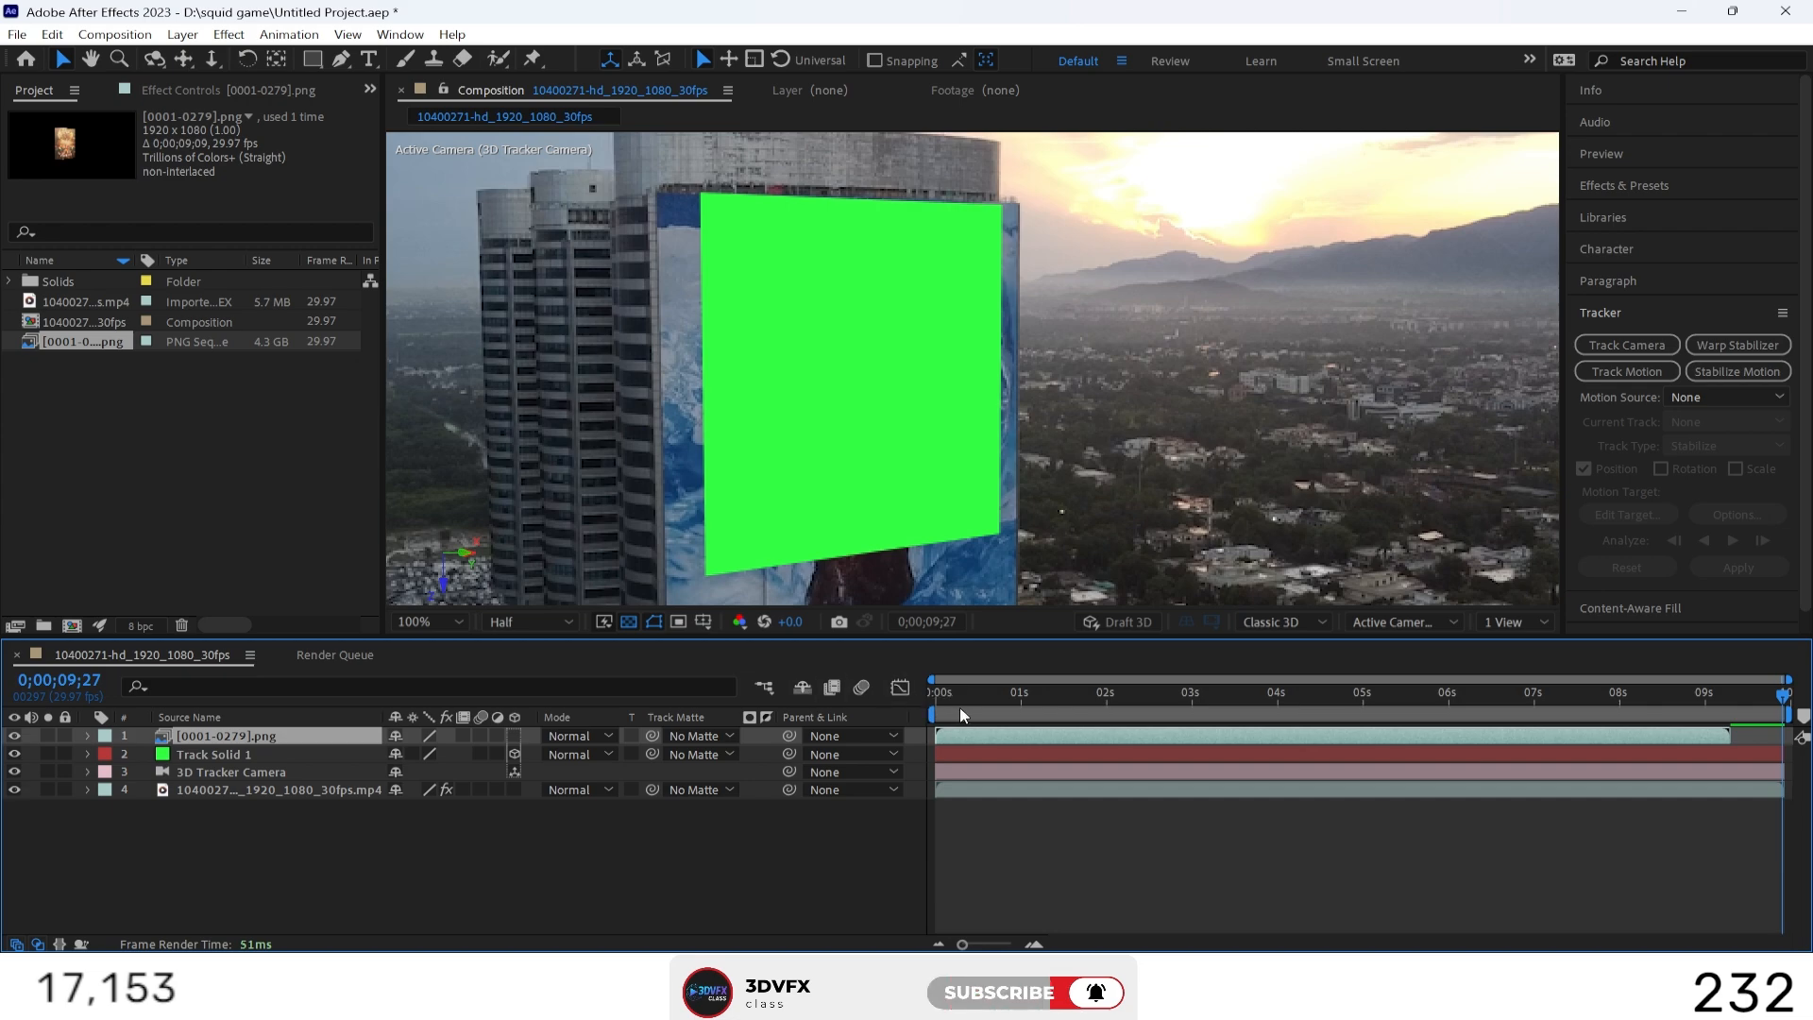
{"action": "left_click", "coordinate": [960, 708]}
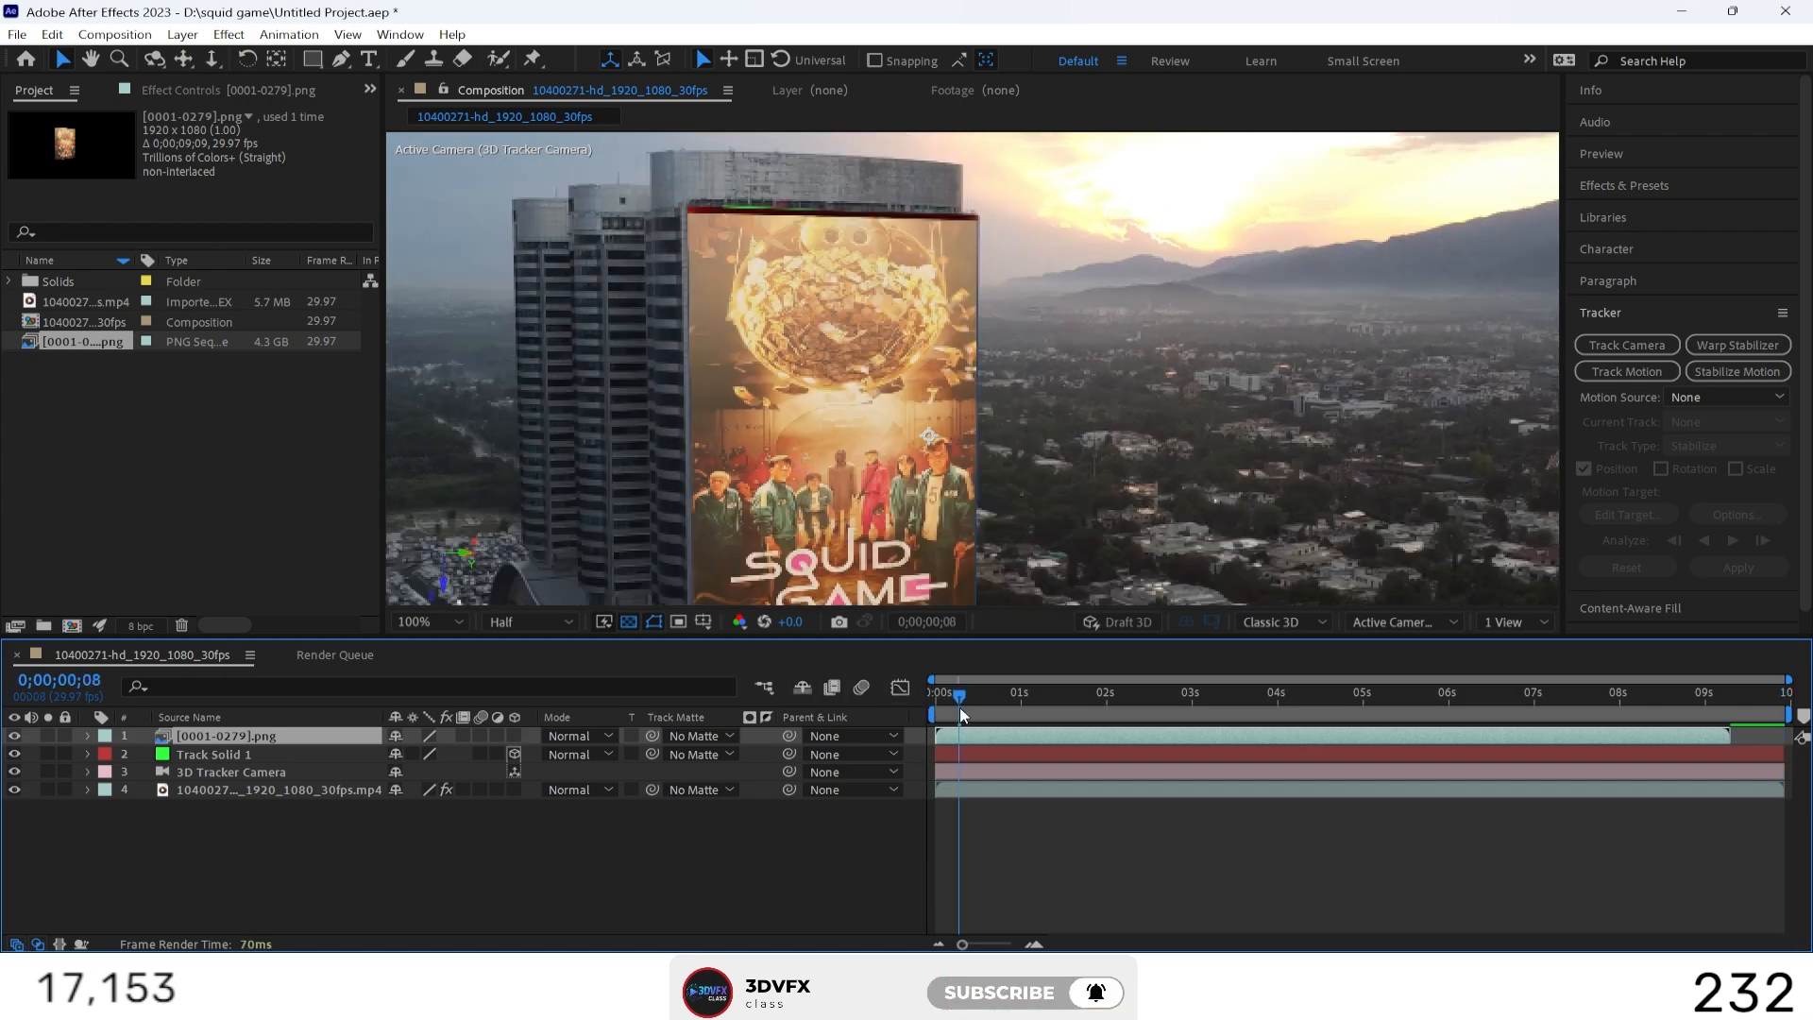
{"action": "left_click_drag", "start_coordinate": [956, 706], "coordinate": [1067, 734]}
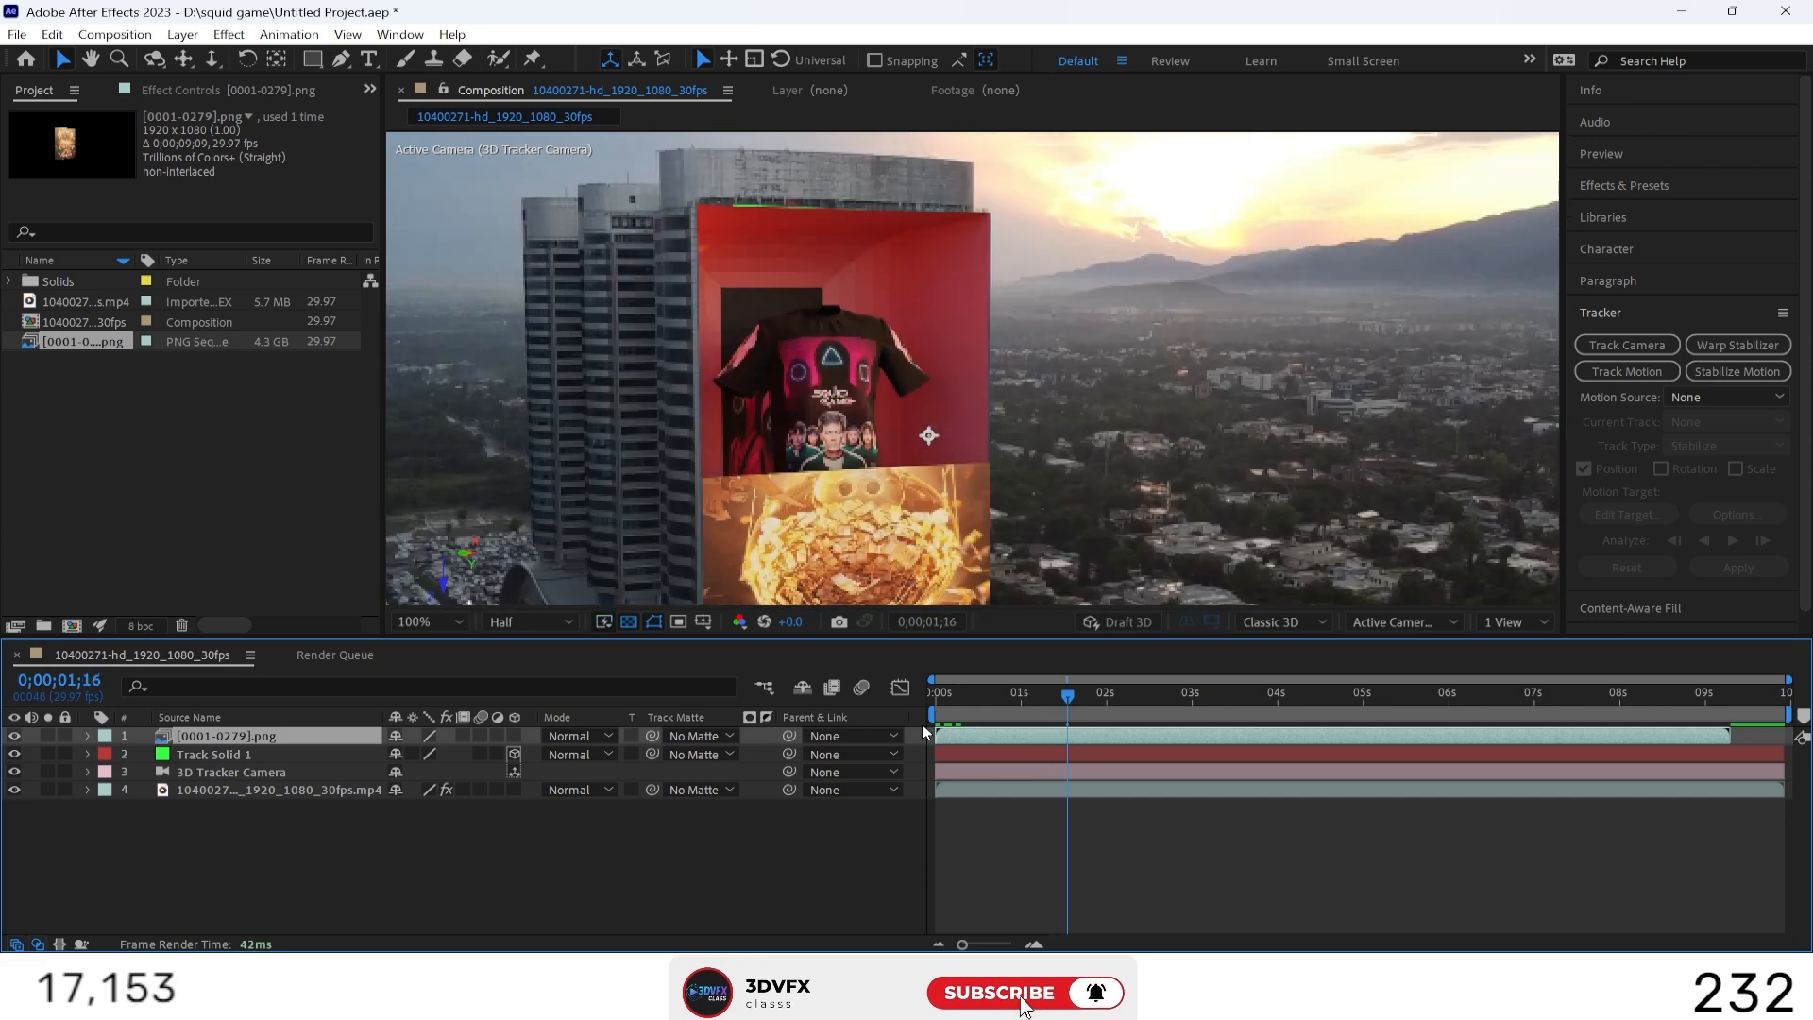